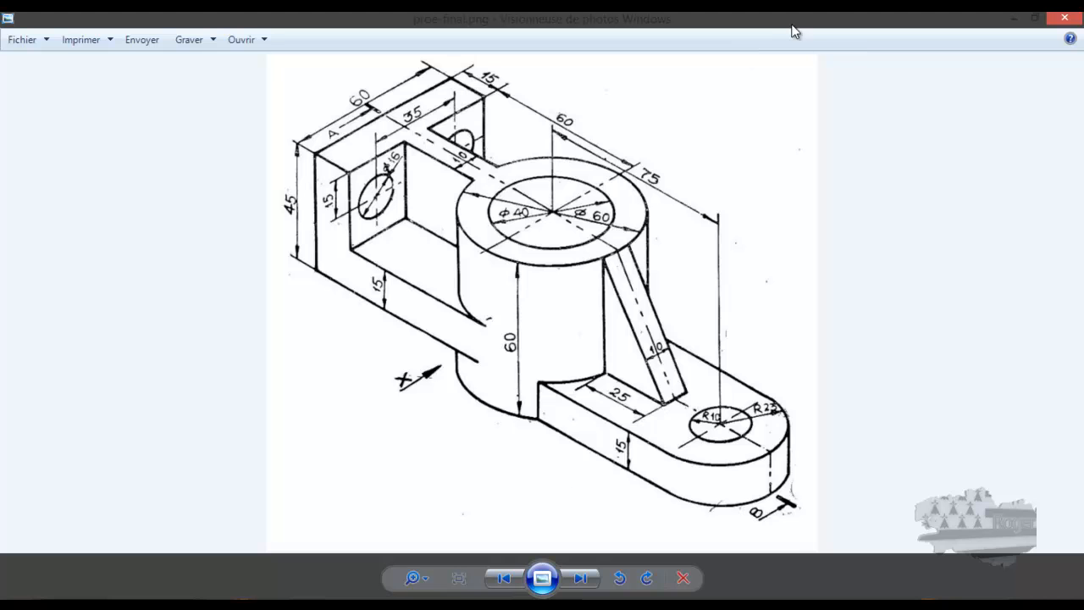
# - Create a new document with a body and start a sketch on the XZ plane
pyautogui.moveTo(777, 19); pyautogui.dragTo(1083, 38)
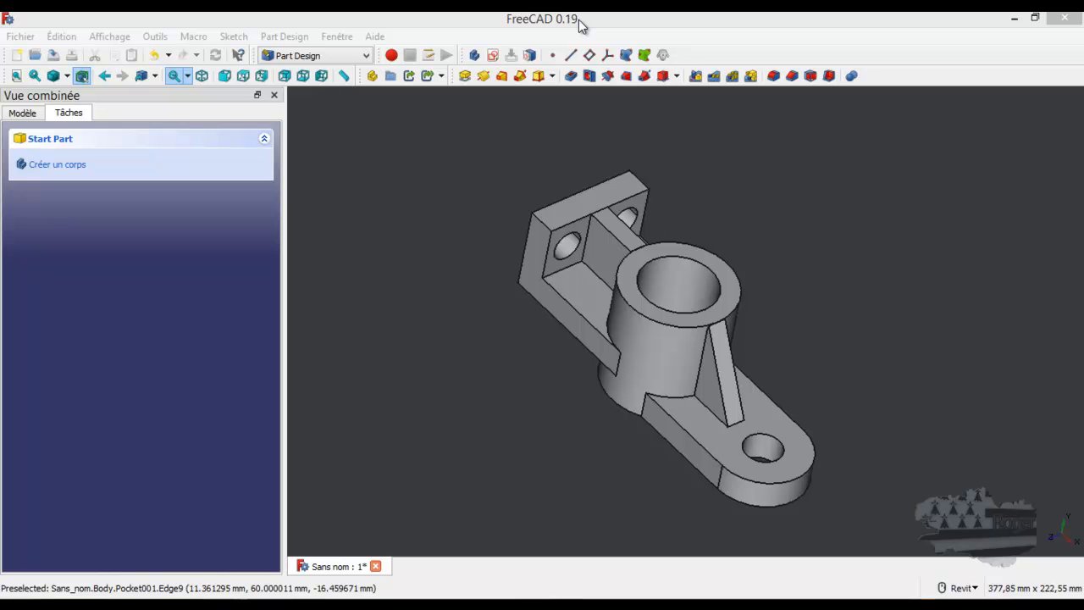
pyautogui.click(17, 56)
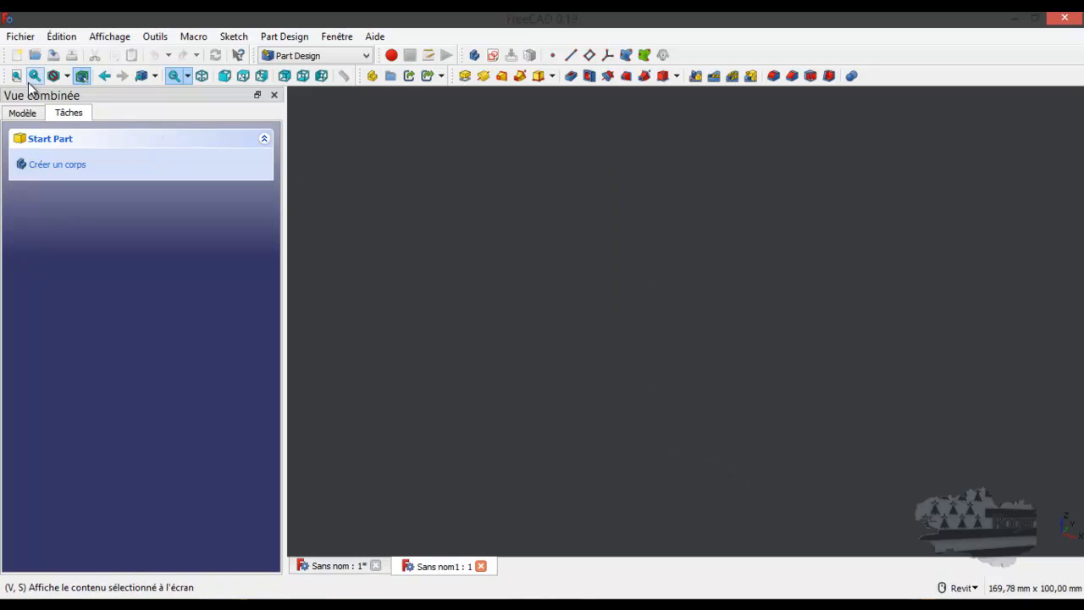
pyautogui.click(57, 172)
pyautogui.click(57, 166)
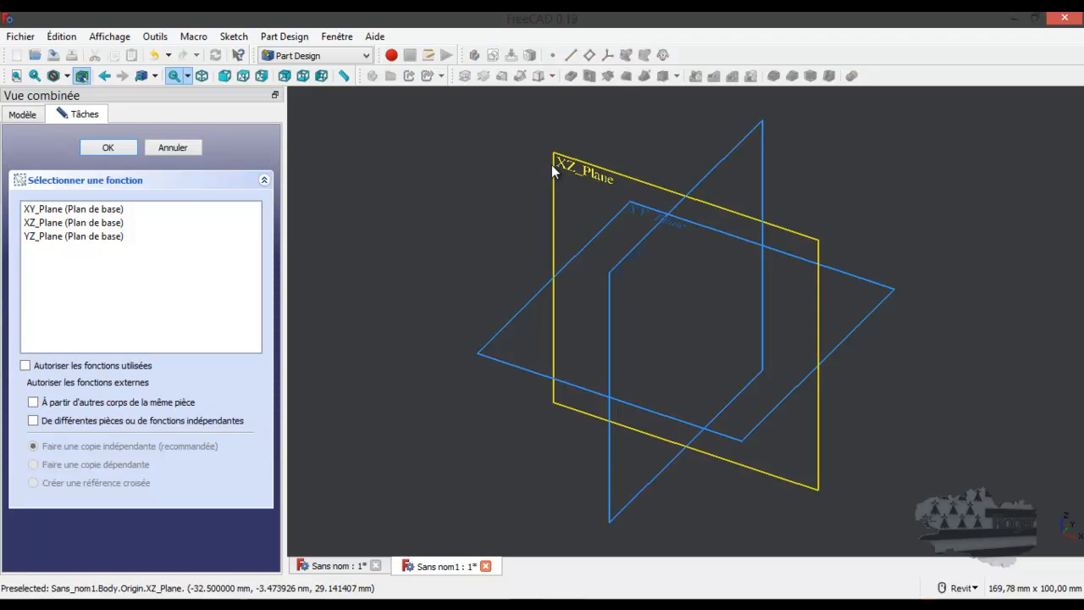
pyautogui.click(554, 172)
pyautogui.click(123, 148)
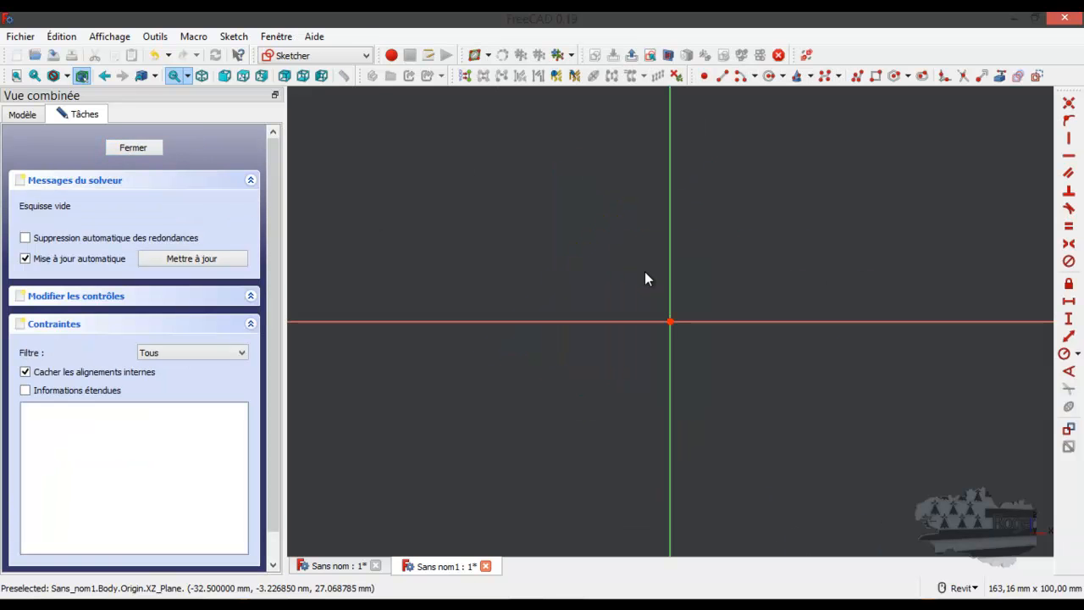
# - Check the cylinder's dimensions on the reference drawing and sketch a circle about 27.5 mm in radius centred on the origin
pyautogui.moveTo(1083, 97); pyautogui.dragTo(676, 78)
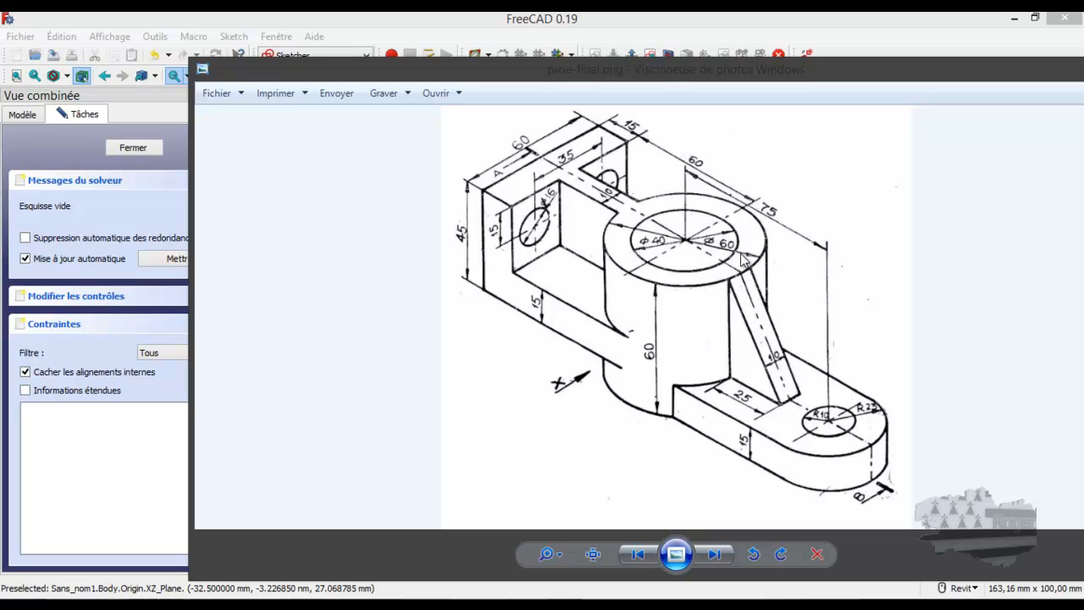
pyautogui.moveTo(928, 76); pyautogui.dragTo(1083, 77)
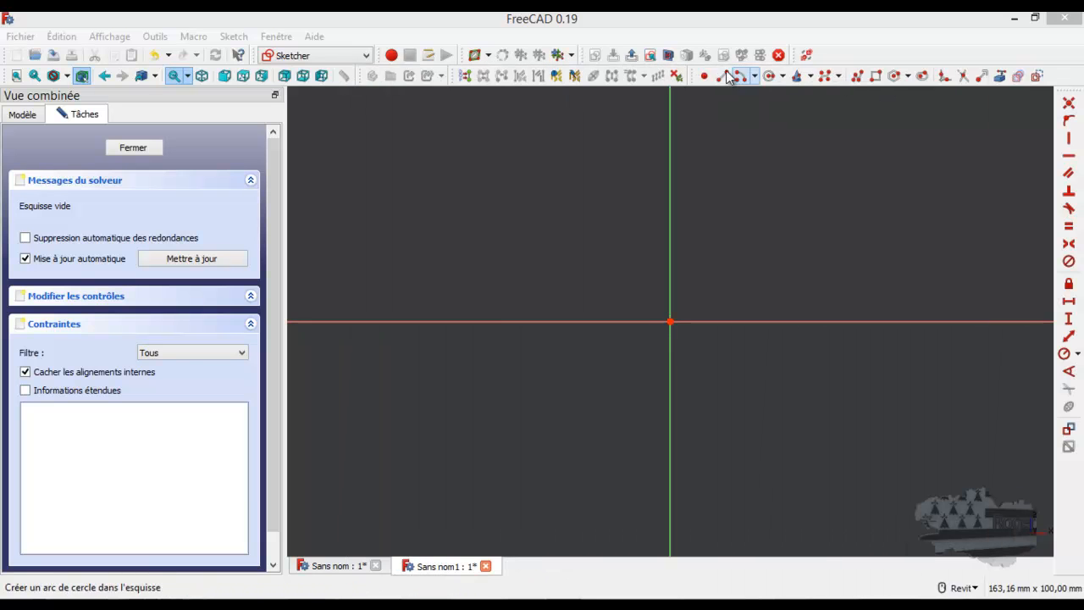
pyautogui.click(769, 76)
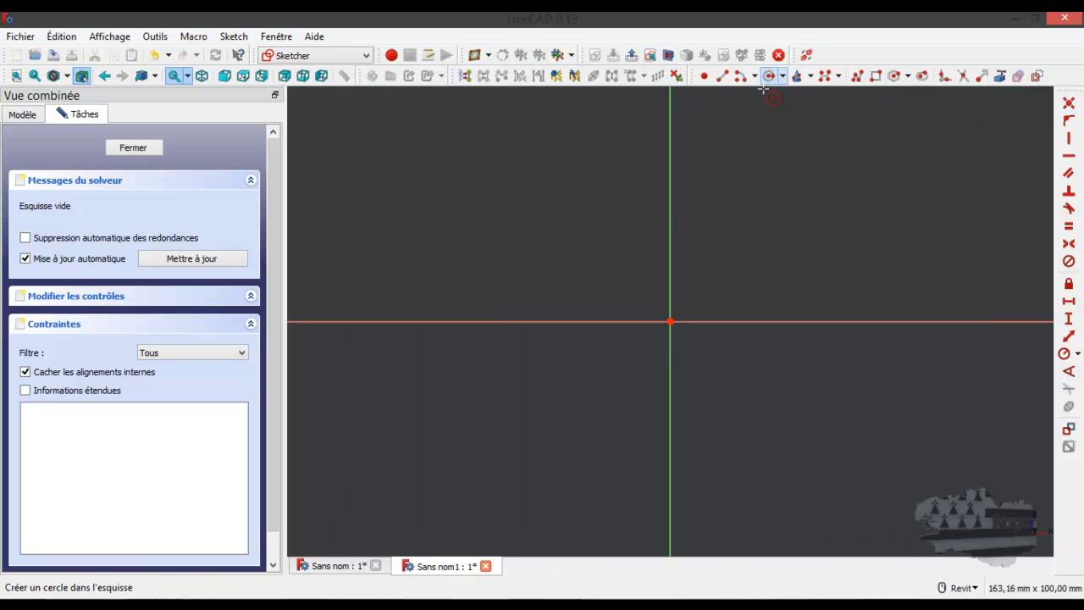
pyautogui.click(670, 321)
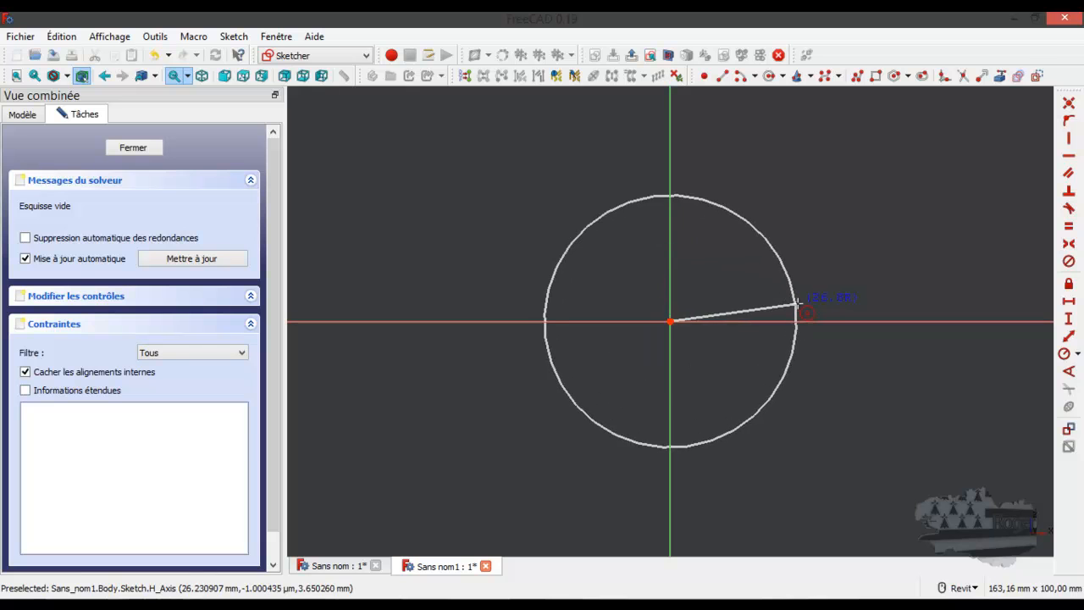
pyautogui.click(799, 303)
pyautogui.click(799, 303)
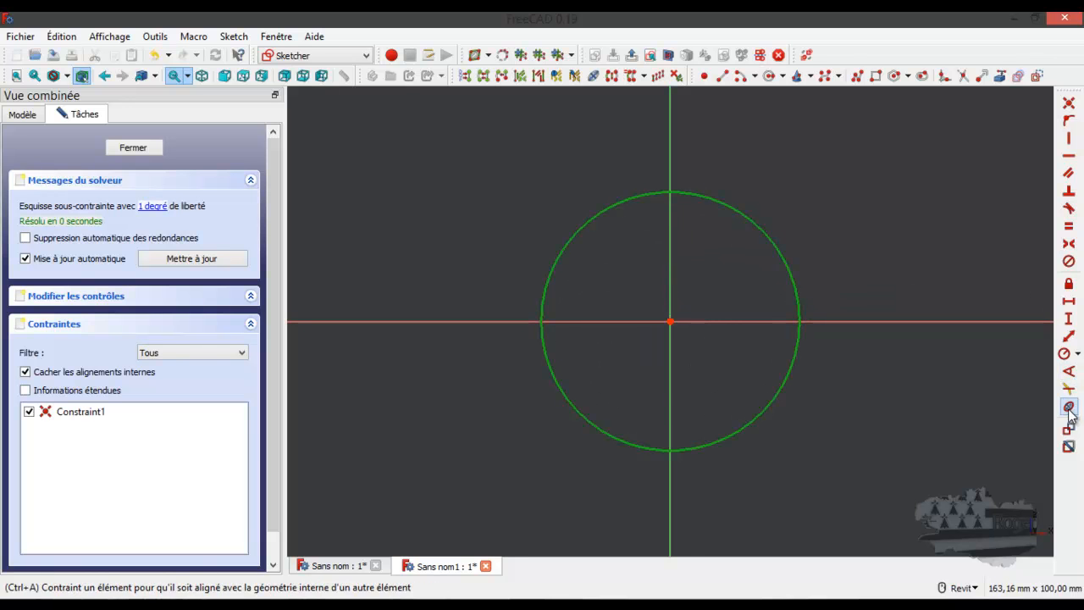
# - Constrain the circle's radius to 30 mm and close the sketch
pyautogui.click(1066, 354)
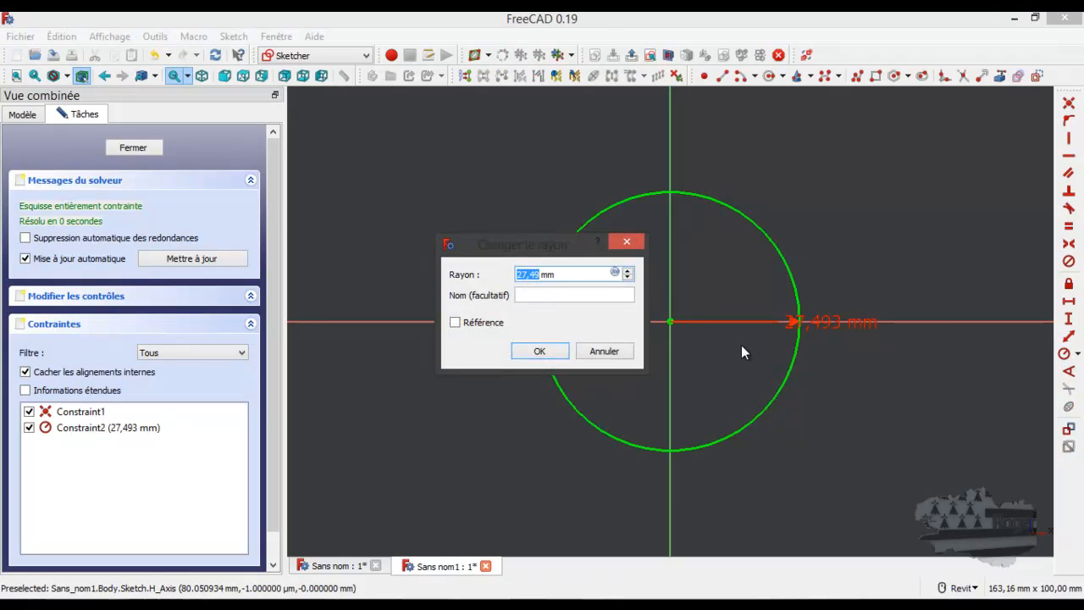
pyautogui.write('30')
pyautogui.press('Return')
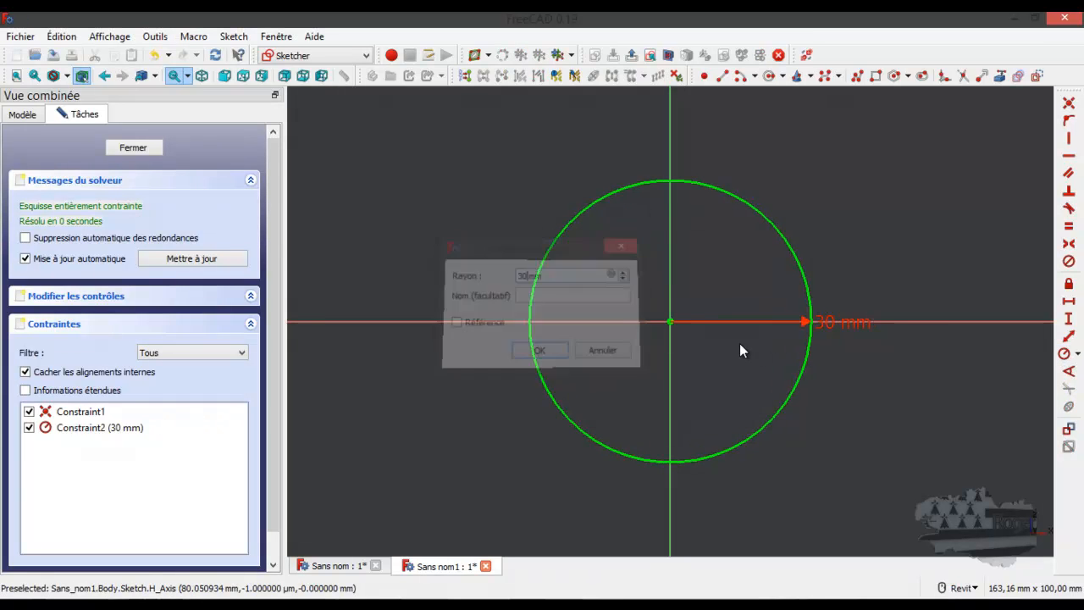
pyautogui.click(133, 149)
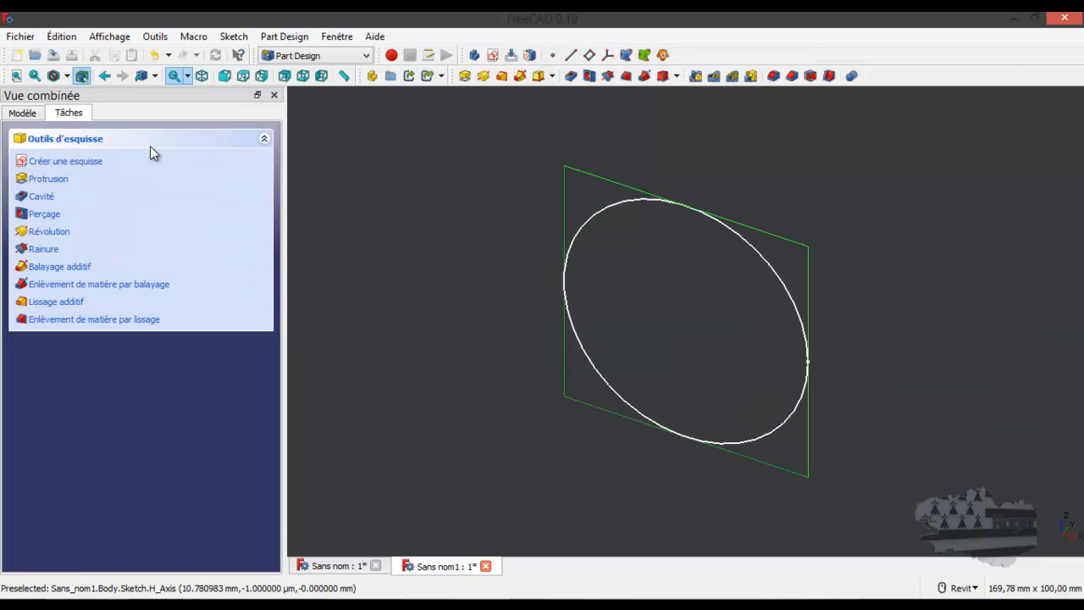
# - Pad the circle sketch to a length of 60 mm, symmetric to the sketch plane
pyautogui.moveTo(507, 314)
pyautogui.keyDown('shift'); pyautogui.mouseDown(button='middle')
pyautogui.moveTo(549, 317)
pyautogui.moveTo(585, 245)
pyautogui.moveTo(655, 176)
pyautogui.moveTo(622, 171)
pyautogui.moveTo(641, 282)
pyautogui.moveTo(689, 296)
pyautogui.moveTo(675, 186)
pyautogui.moveTo(644, 184)
pyautogui.mouseUp(button='middle'); pyautogui.keyUp('shift')
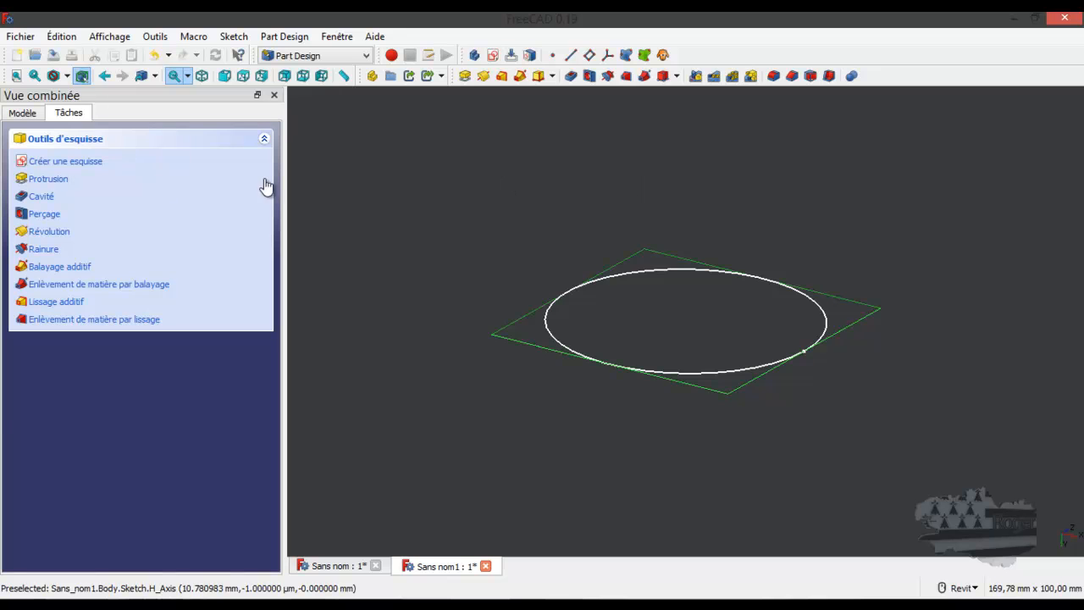
pyautogui.click(66, 182)
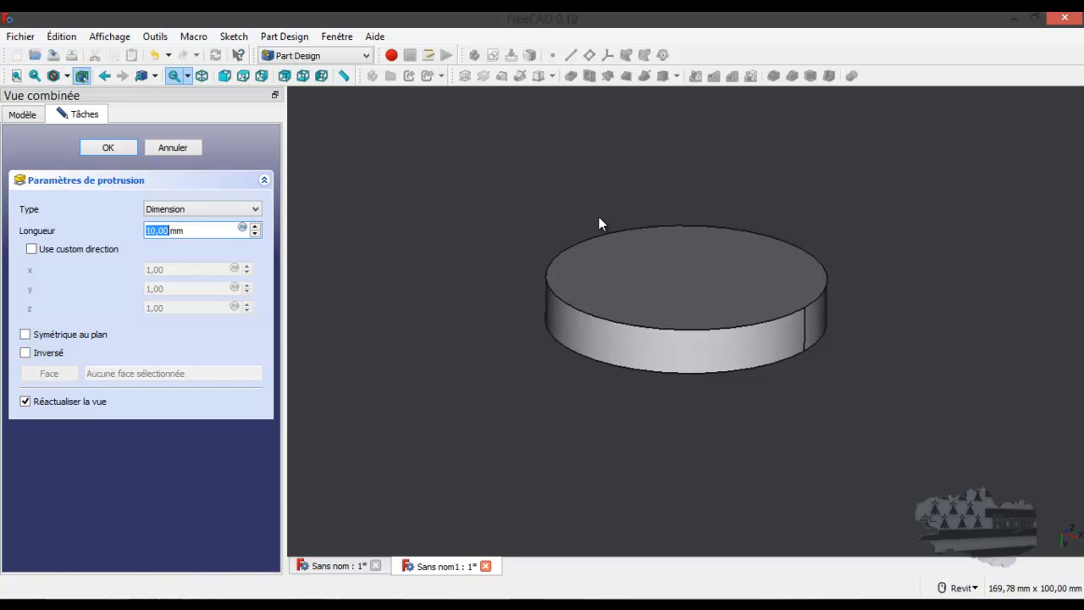
pyautogui.moveTo(1083, 119)
pyautogui.mouseDown()
pyautogui.moveTo(760, 92)
pyautogui.moveTo(709, 36)
pyautogui.moveTo(1083, 81)
pyautogui.moveTo(1083, 136)
pyautogui.mouseUp()
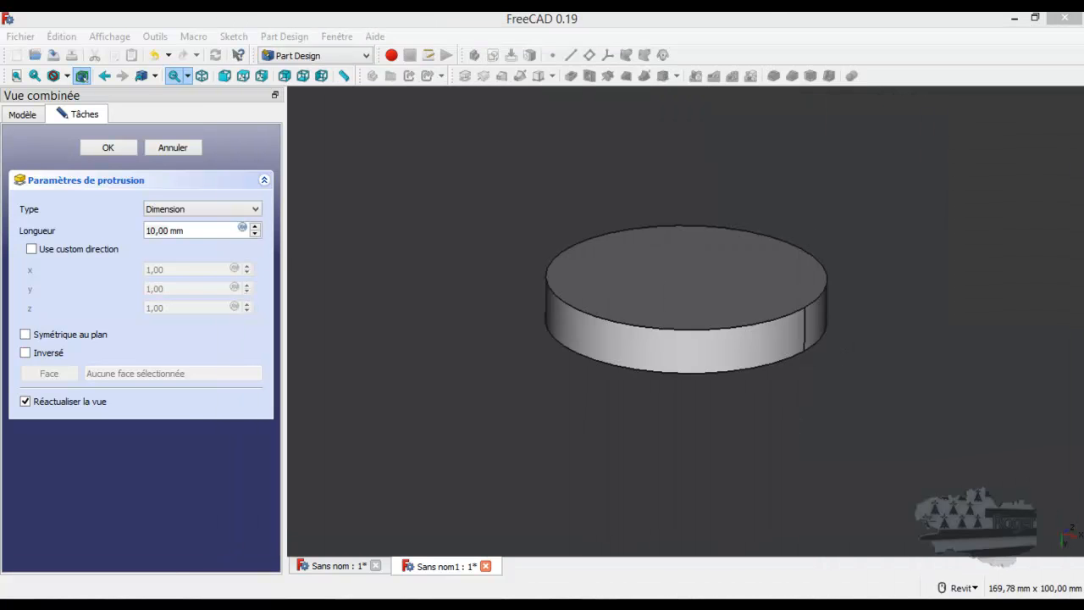
pyautogui.click(148, 230)
pyautogui.moveTo(148, 230); pyautogui.dragTo(139, 236)
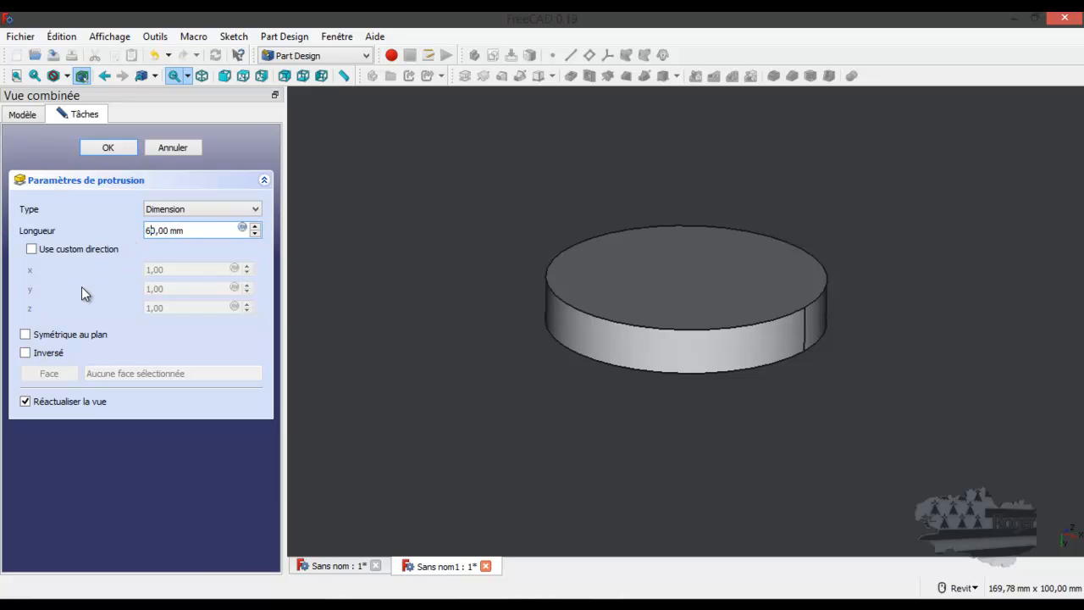
pyautogui.click(26, 335)
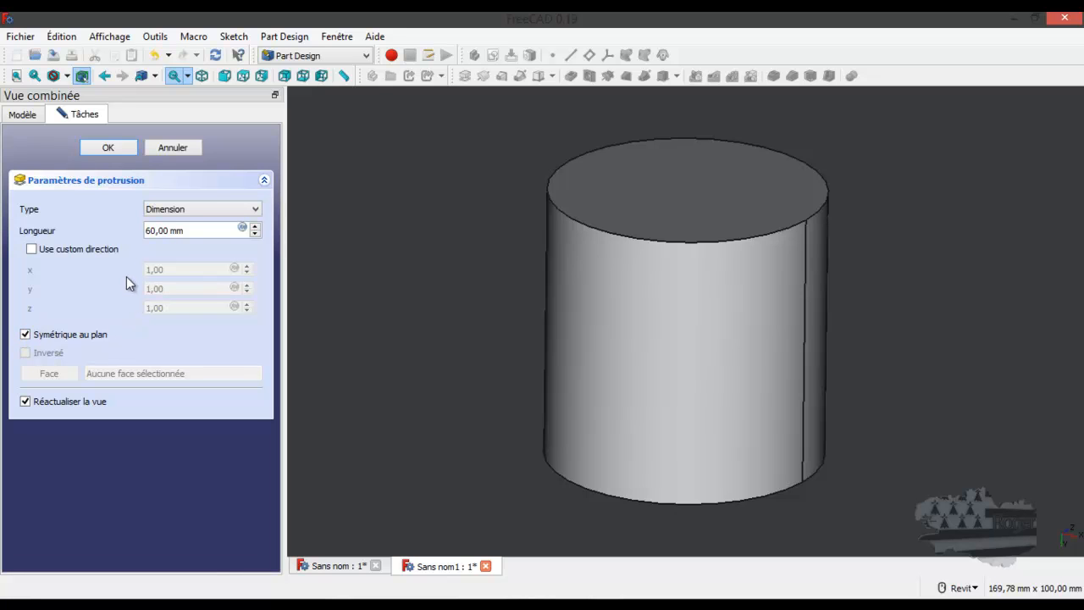
pyautogui.click(128, 148)
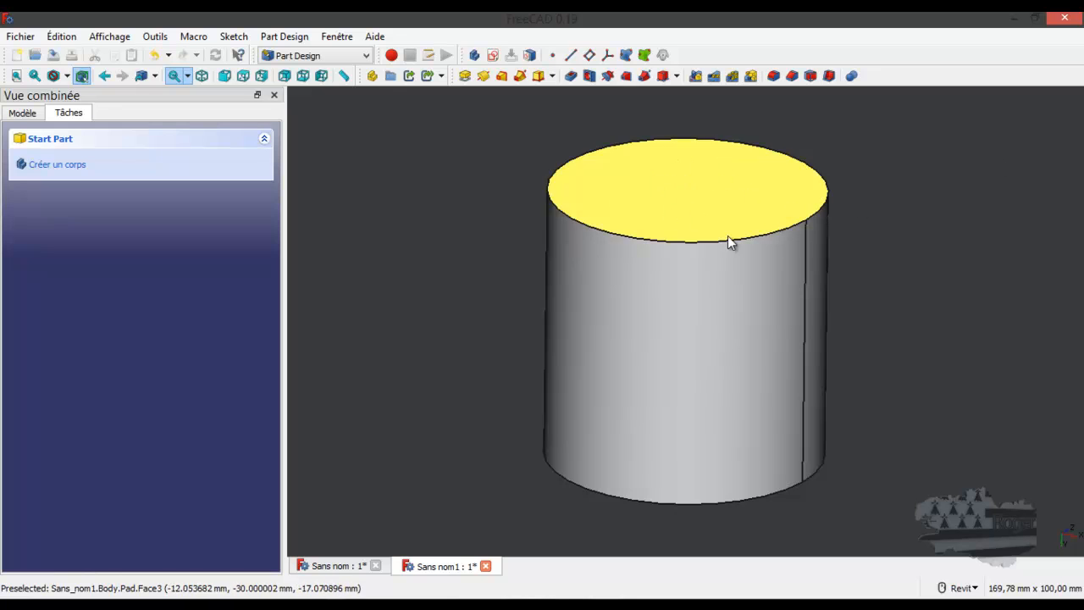
# - Consult the reference drawing and edit the cylinder's pad to turn off the symmetric-to-plane option
pyautogui.moveTo(1083, 153)
pyautogui.mouseDown()
pyautogui.moveTo(837, 102)
pyautogui.moveTo(506, 63)
pyautogui.mouseUp()
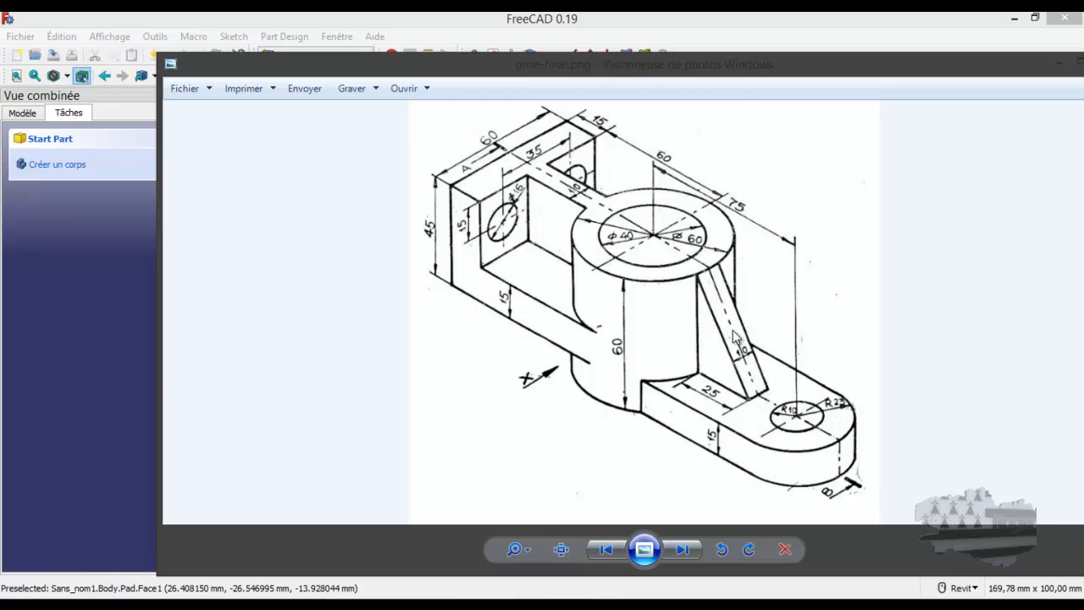
pyautogui.hotkey('alt', 'F4')
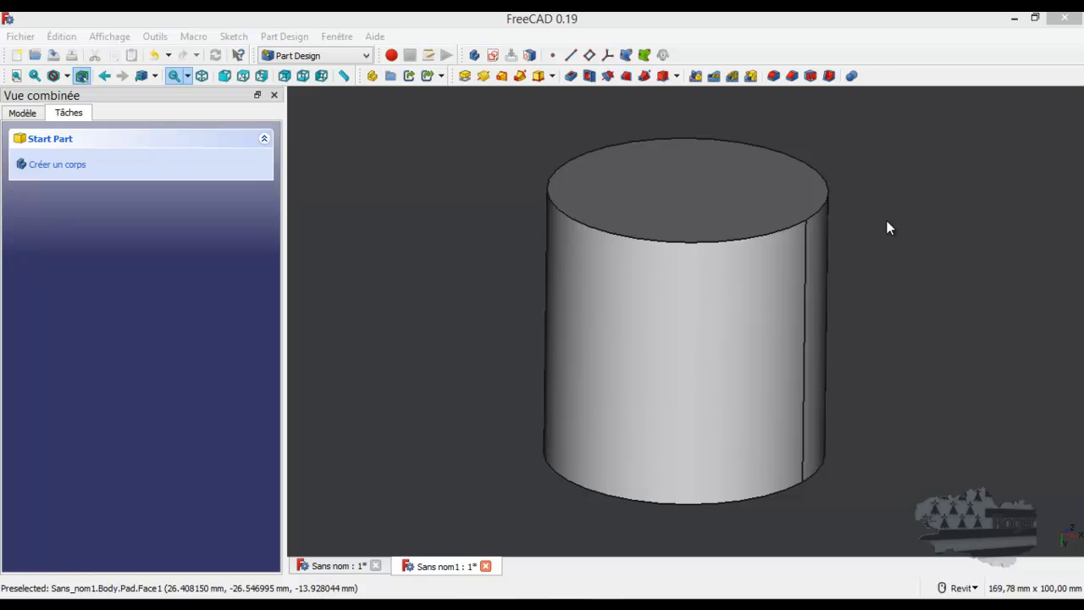
pyautogui.click(24, 113)
pyautogui.doubleClick(76, 222)
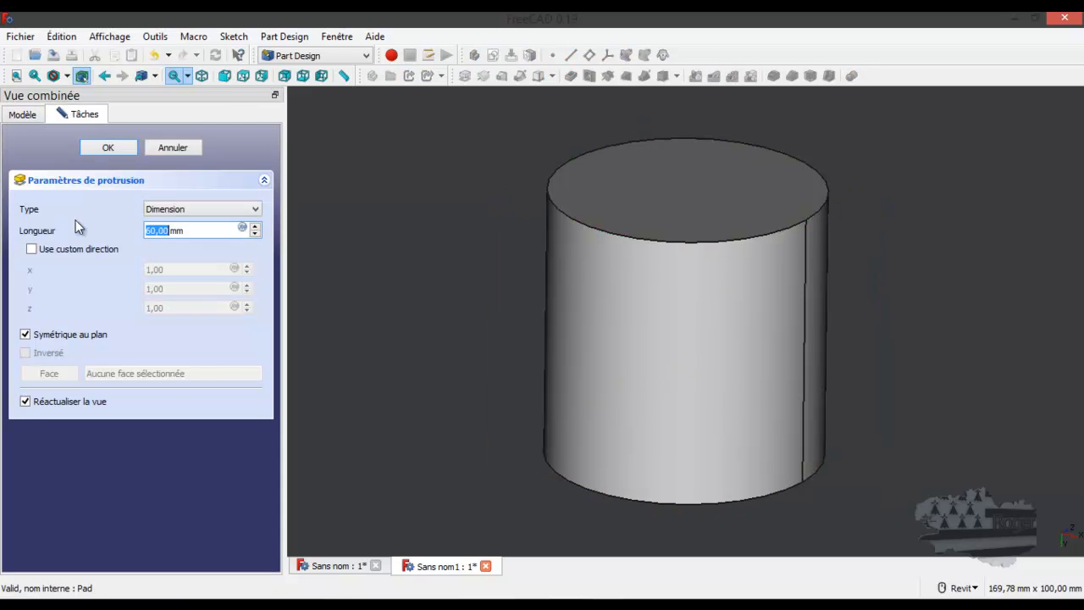
pyautogui.click(26, 335)
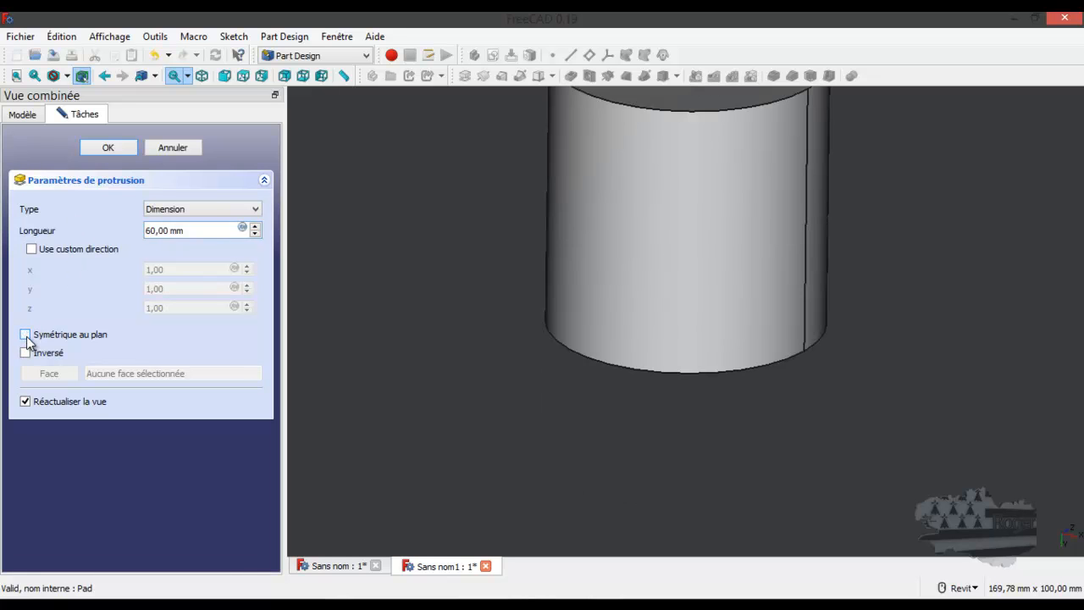
pyautogui.click(113, 147)
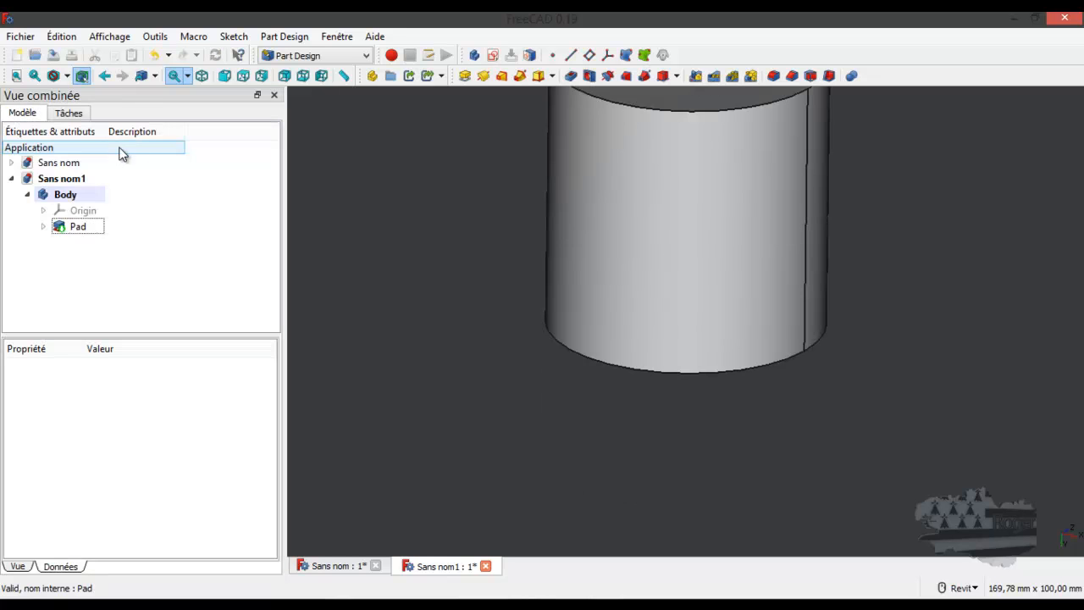
# - Start a new sketch on the XZ plane at the cylinder's base
pyautogui.scroll(-2, 507, 329)
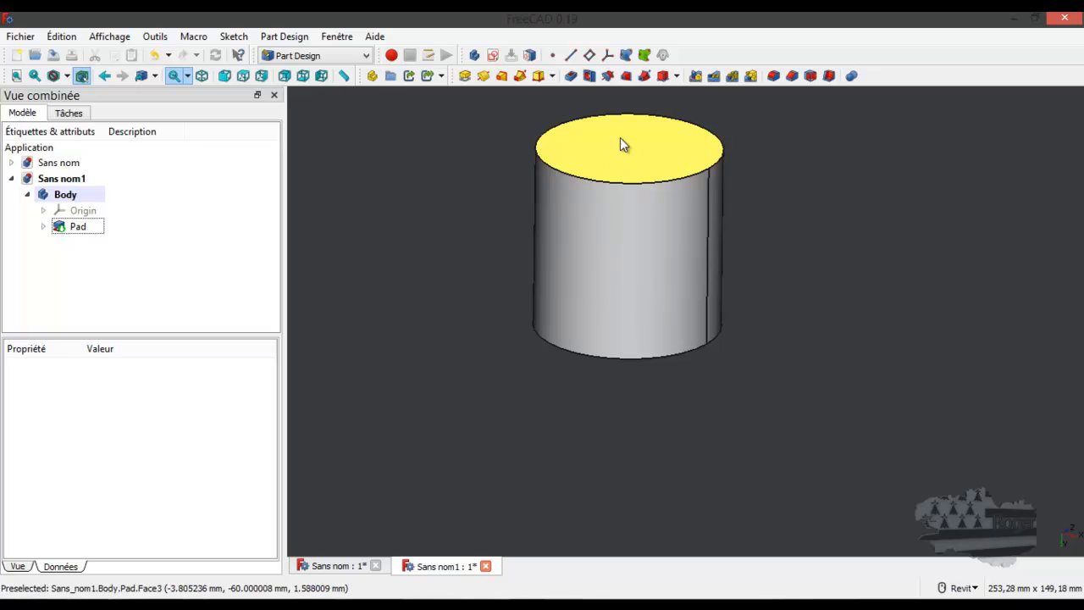
pyautogui.click(494, 56)
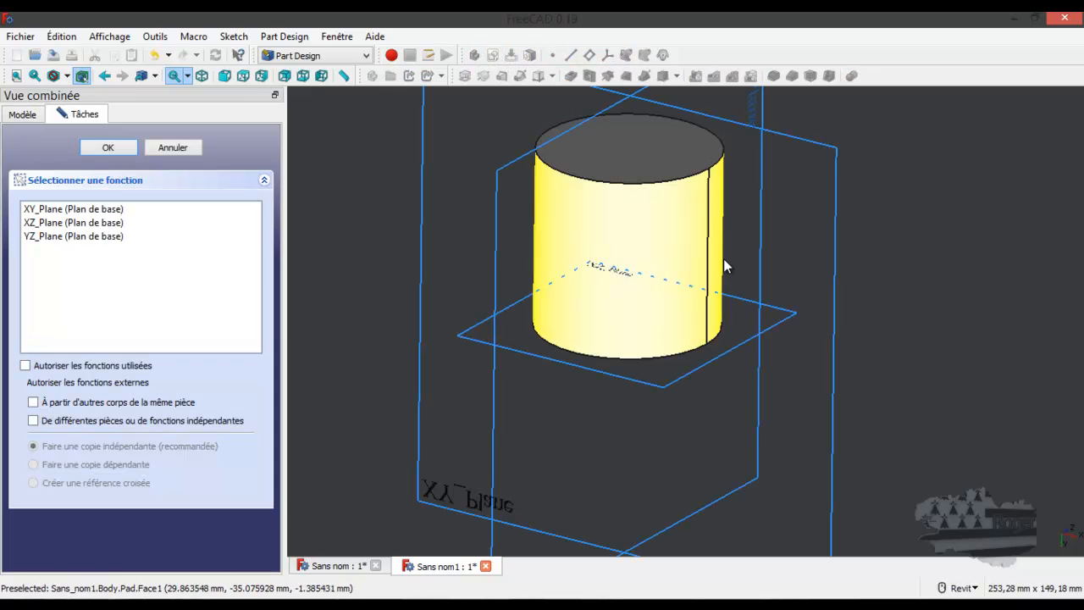
pyautogui.click(709, 369)
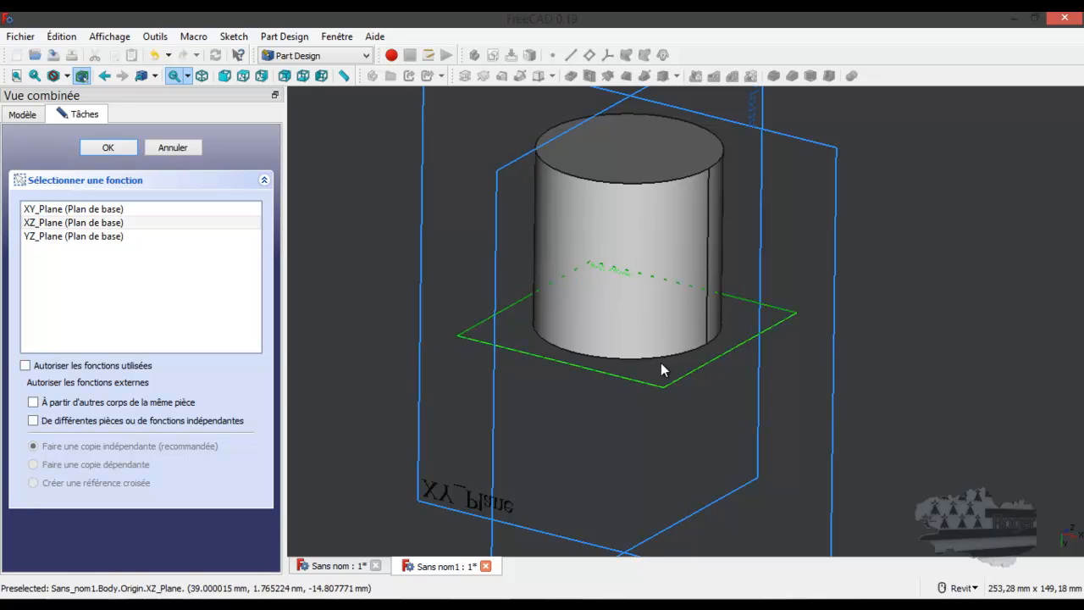
pyautogui.click(108, 148)
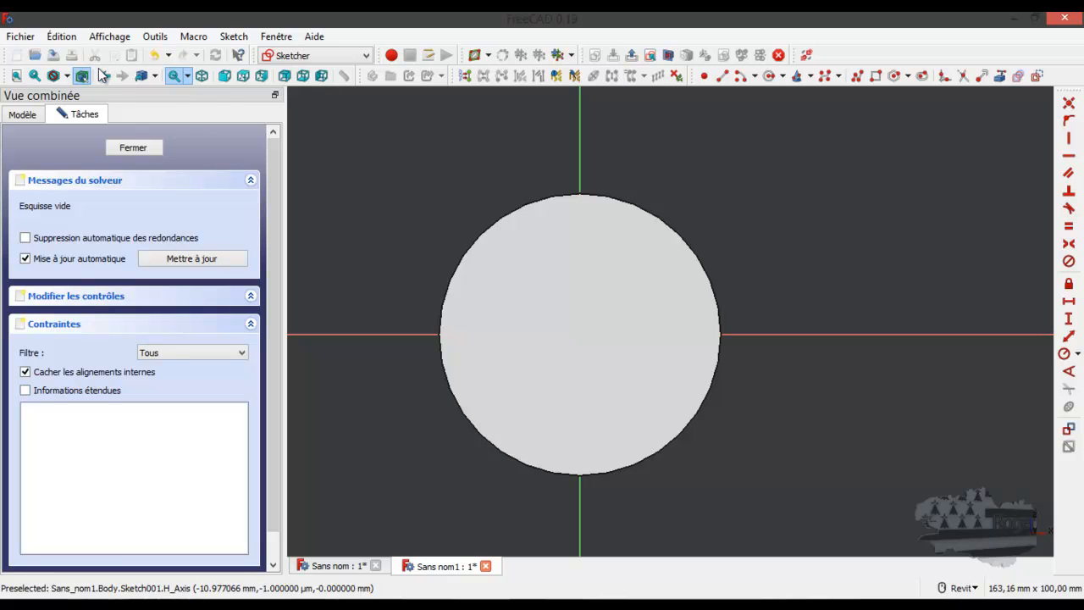
# - Switch the display to wireframe and link the cylinder's circular edge into the sketch as external geometry
pyautogui.click(65, 75)
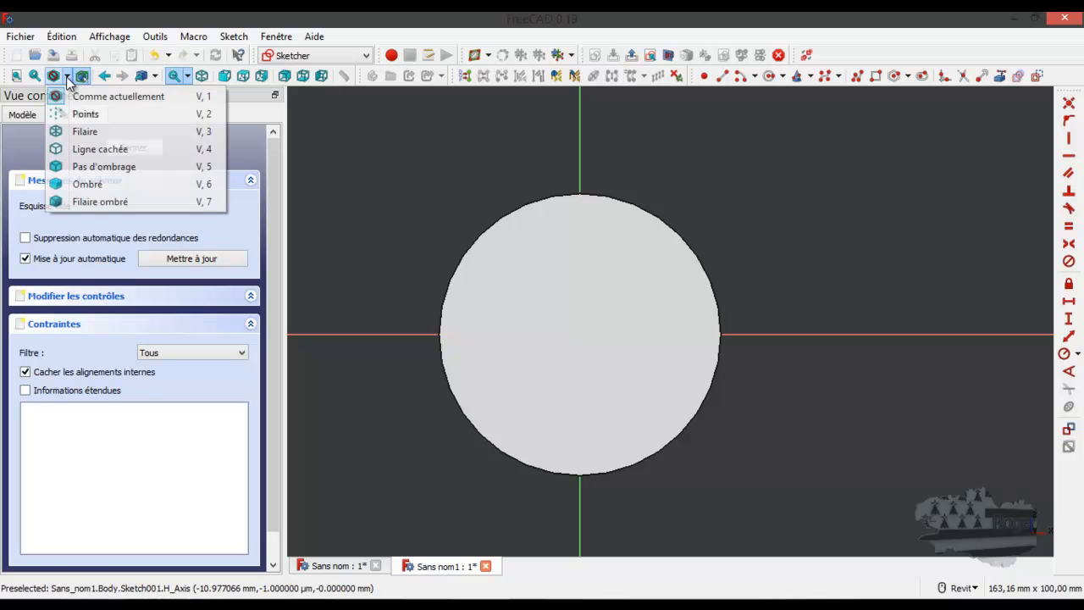
pyautogui.click(76, 131)
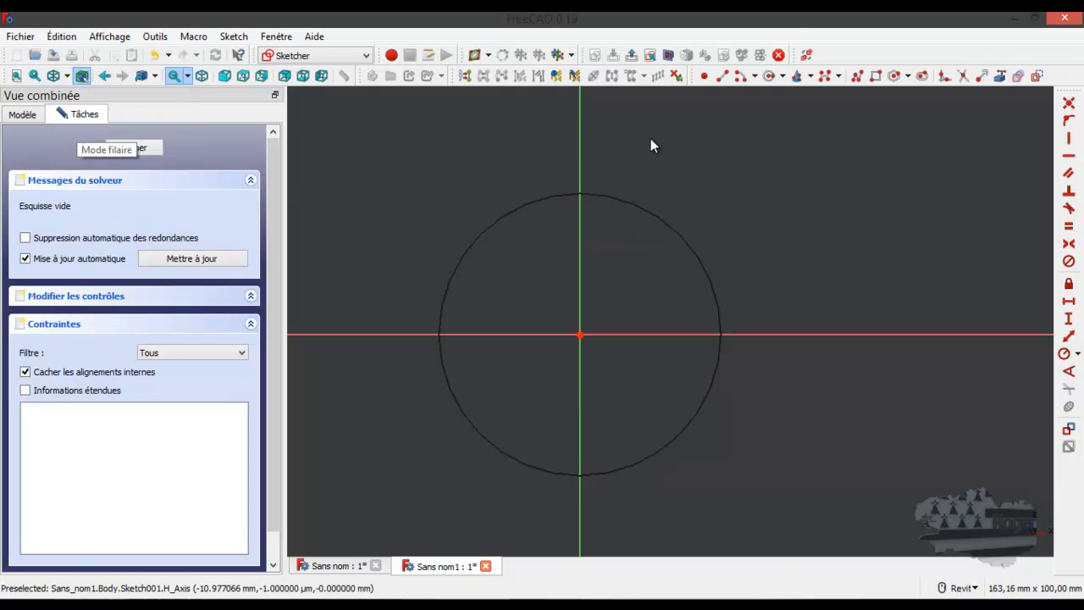
pyautogui.click(998, 76)
pyautogui.click(697, 246)
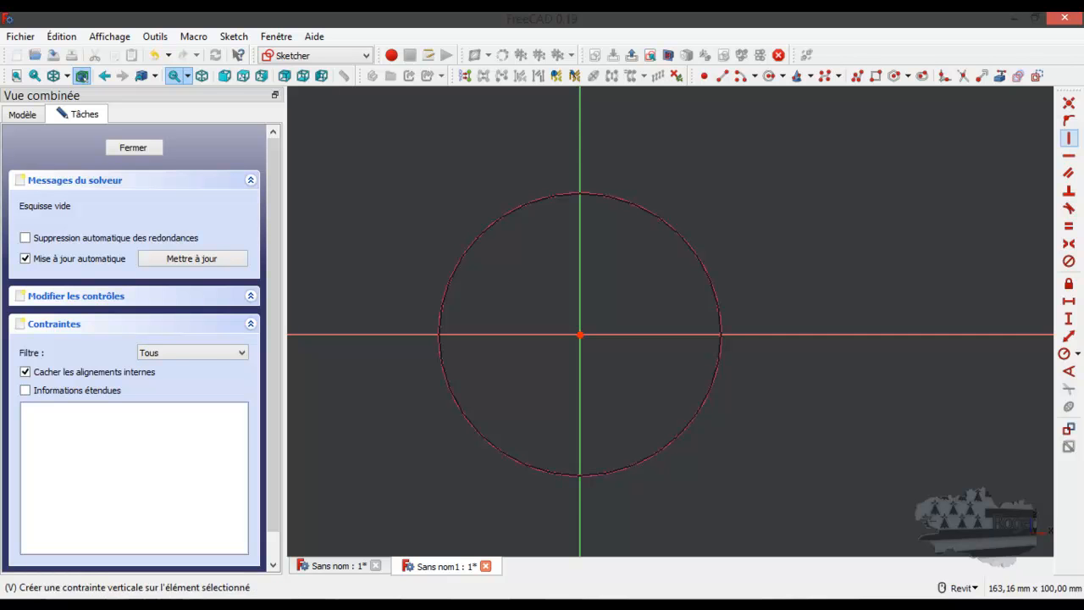
# - Sketch a circle centred on the horizontal axis outside the cylinder's outline and adjust its size freehand
pyautogui.moveTo(1083, 127); pyautogui.dragTo(643, 104)
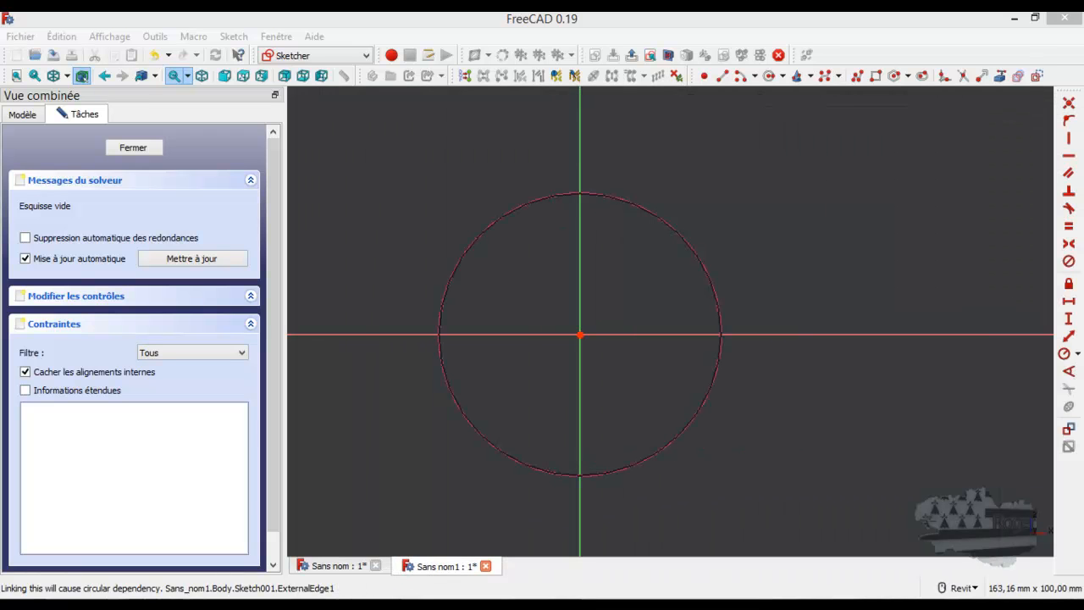
pyautogui.click(769, 75)
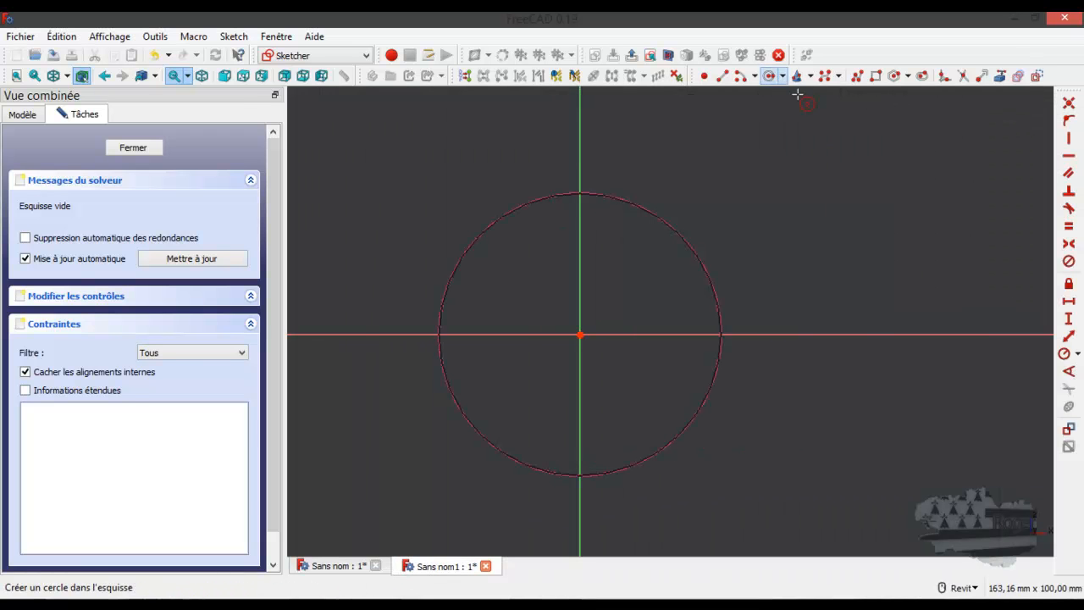
pyautogui.click(862, 333)
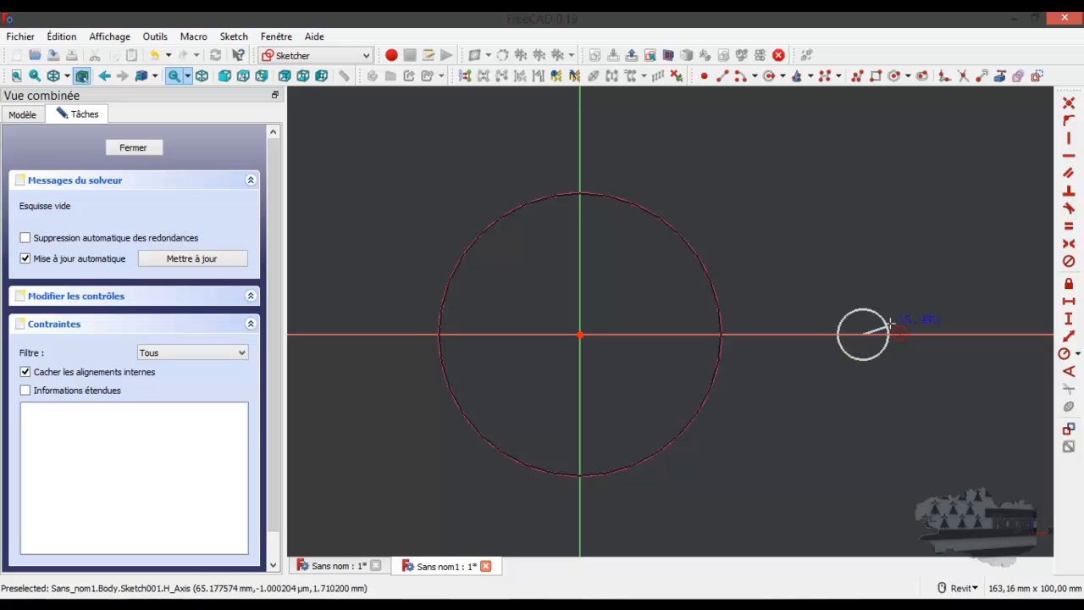
pyautogui.click(962, 301)
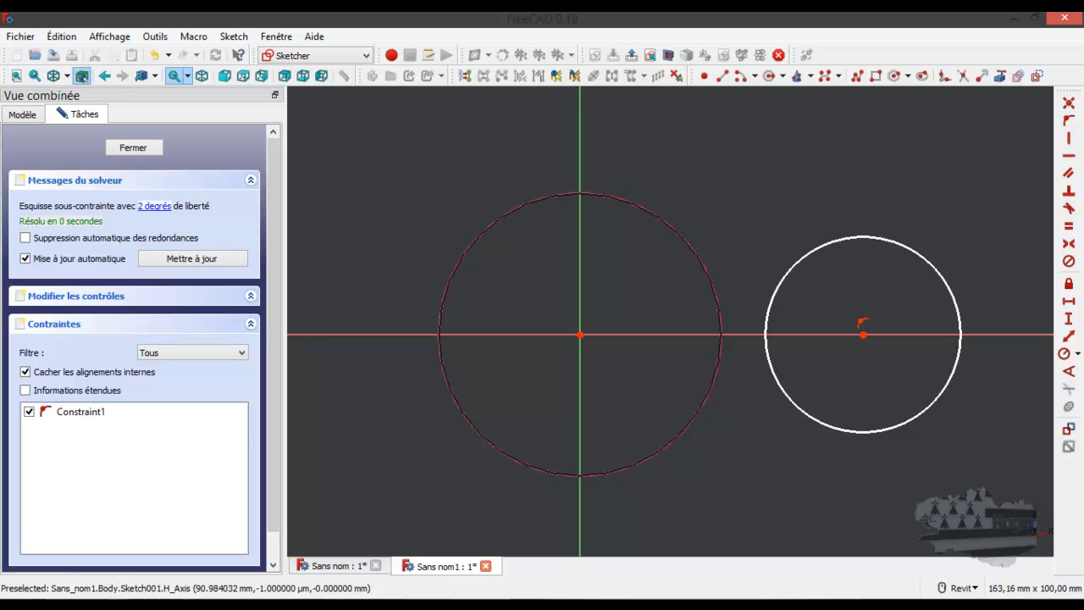
pyautogui.moveTo(940, 278); pyautogui.dragTo(943, 274)
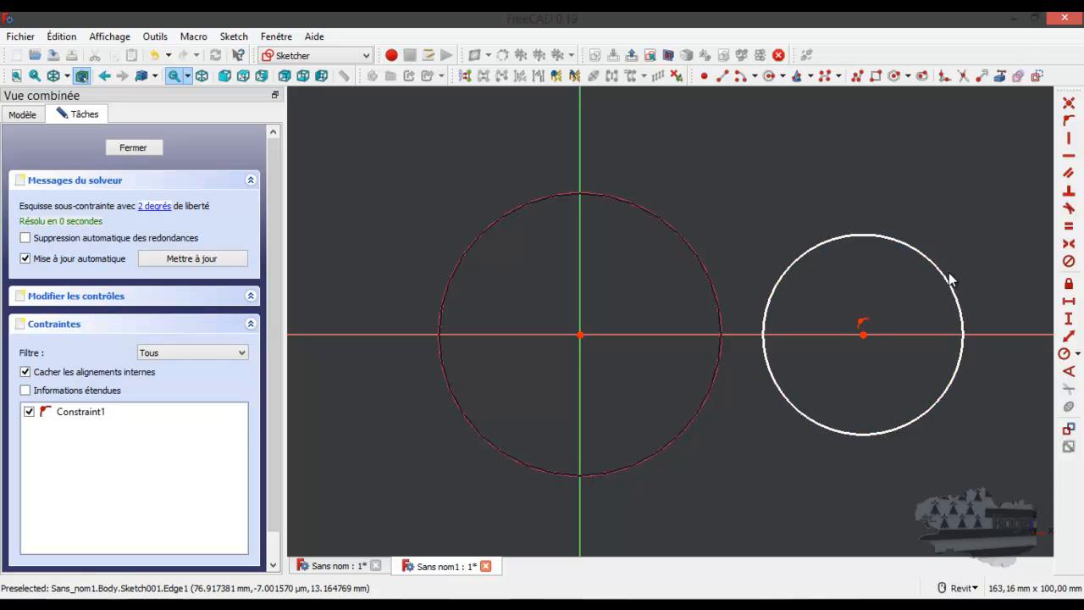
# - Constrain the radius of the sketched circle outside the cylinder's outline to 25 mm
pyautogui.click(958, 298)
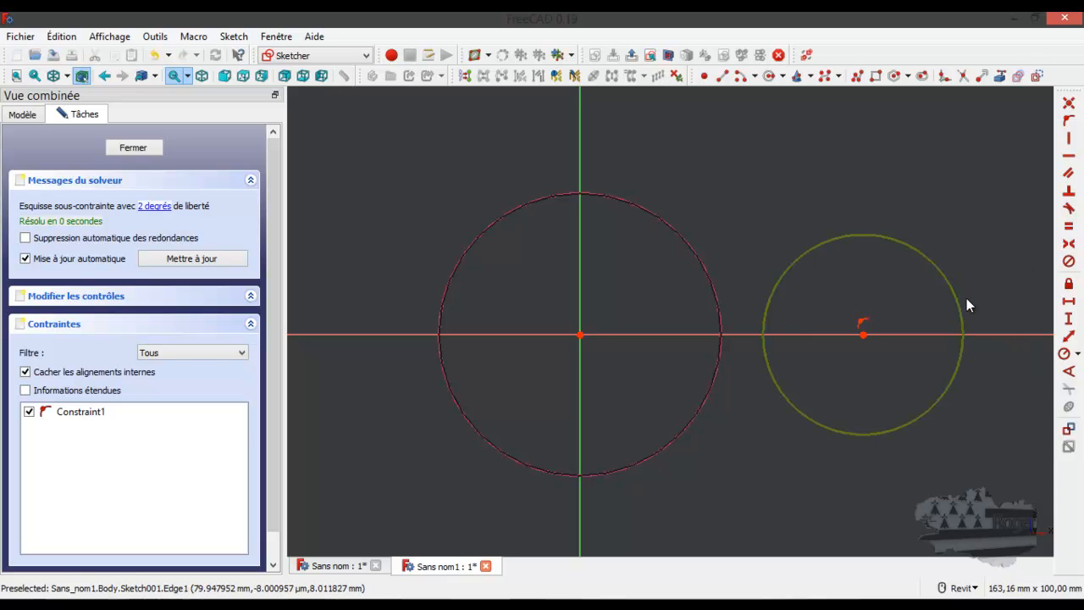
pyautogui.click(1066, 355)
pyautogui.write('25')
pyautogui.press('Return')
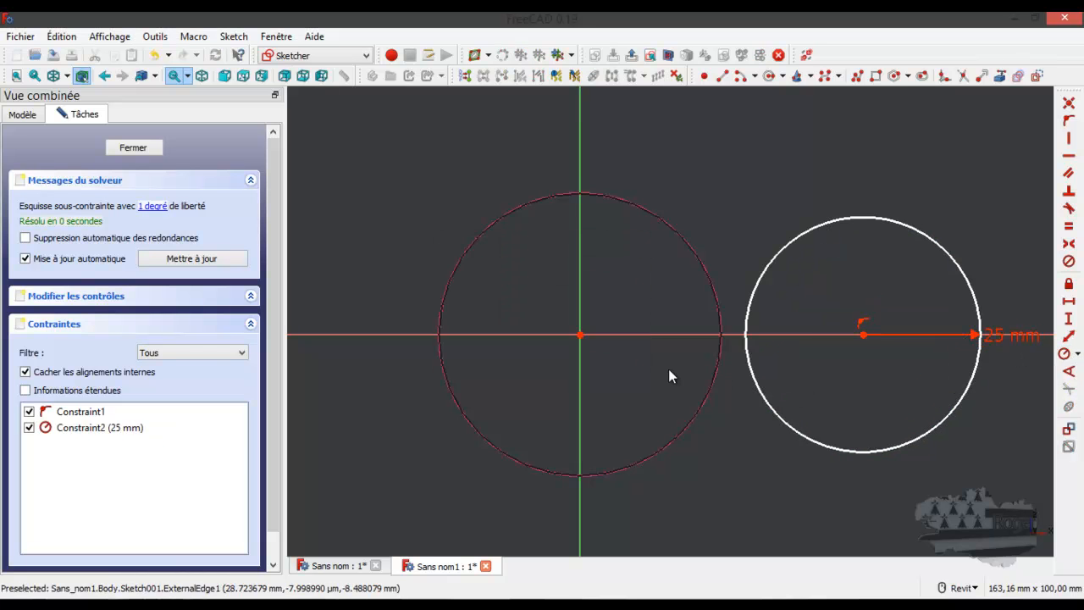
# - Consult the reference drawing and set the horizontal distance from the sketch origin to the circle's centre to 75 mm
pyautogui.scroll(-2, 661, 362)
pyautogui.moveTo(901, 346); pyautogui.dragTo(831, 350)
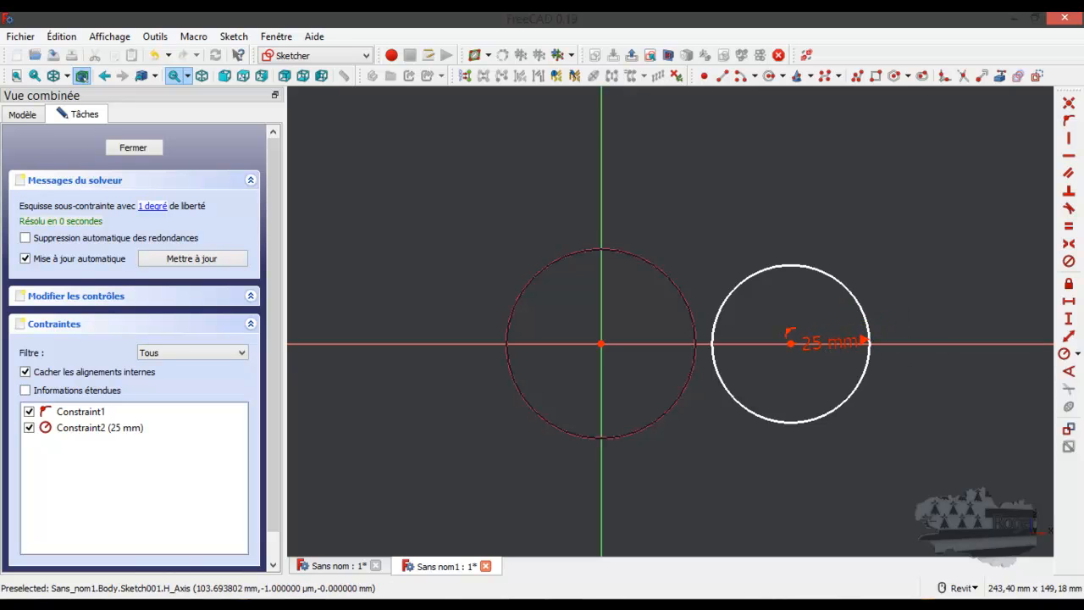
pyautogui.moveTo(1083, 127)
pyautogui.mouseDown()
pyautogui.moveTo(844, 89)
pyautogui.moveTo(617, 90)
pyautogui.moveTo(542, 68)
pyautogui.mouseUp()
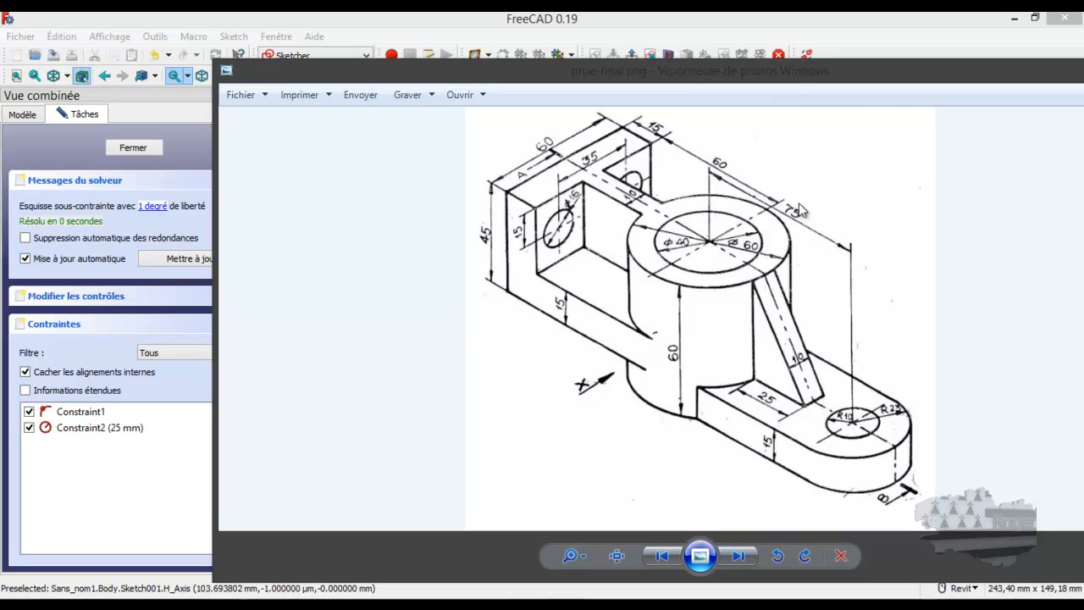
pyautogui.moveTo(798, 73); pyautogui.dragTo(1083, 140)
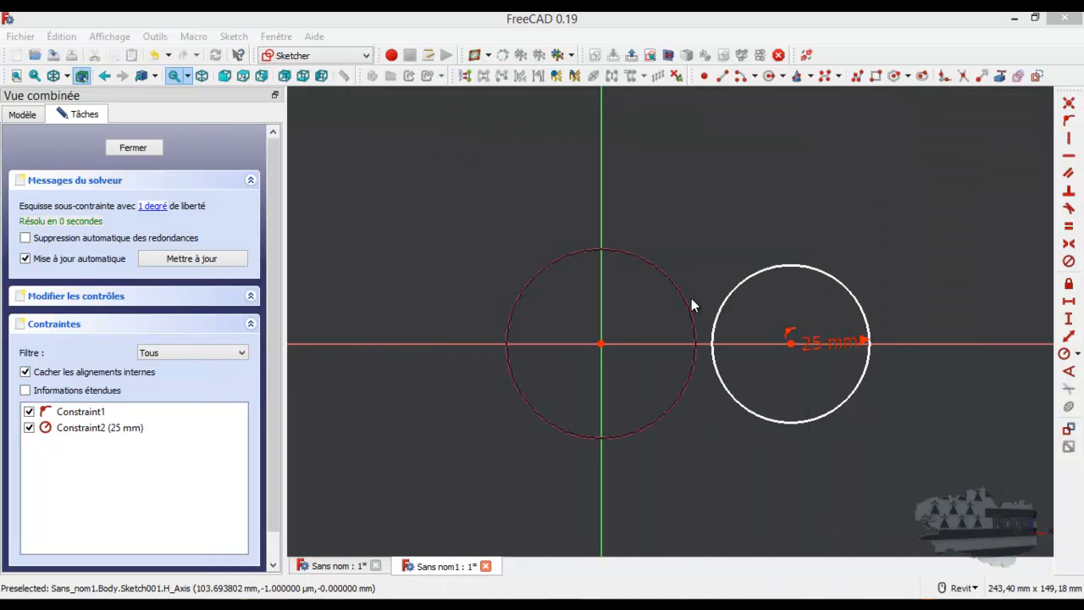
pyautogui.click(600, 343)
pyautogui.click(787, 342)
pyautogui.click(1068, 301)
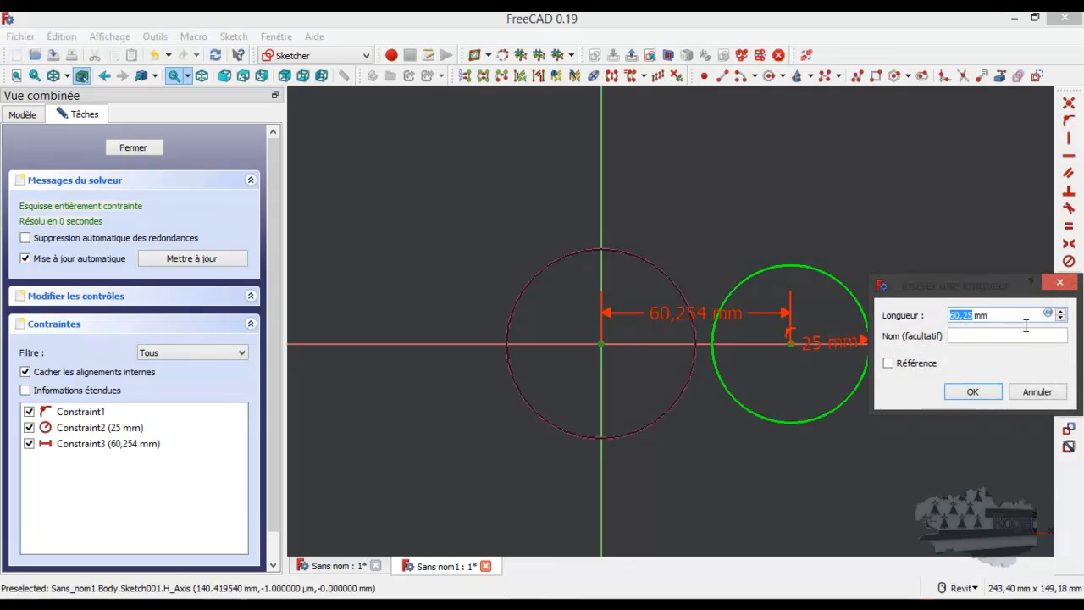
pyautogui.write('75')
pyautogui.press('Return')
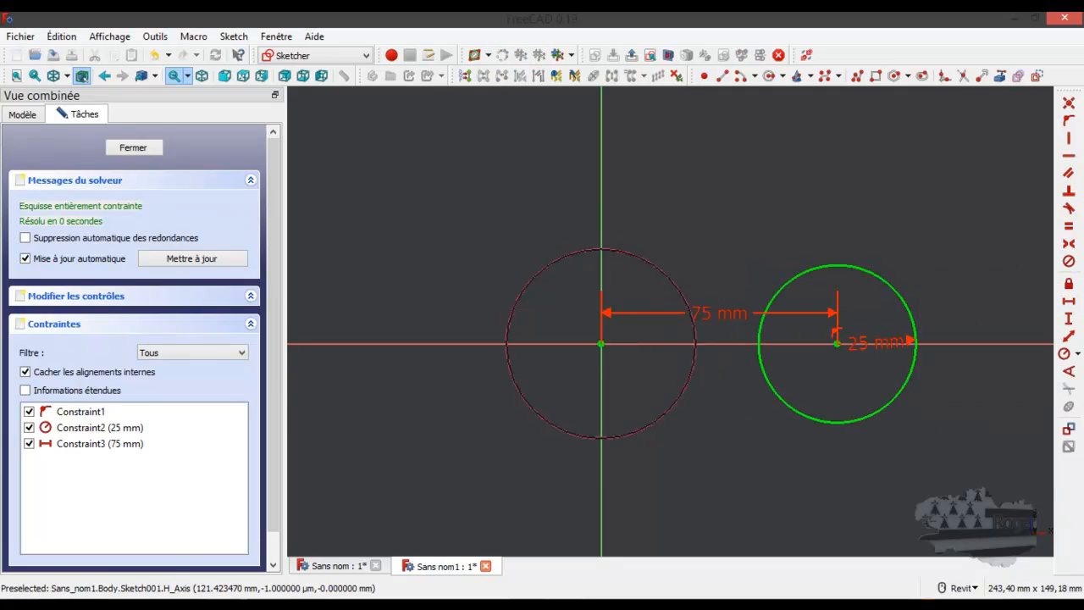
# - Consult the reference drawing, then sketch one line above and one below the circles and constrain both as horizontal
pyautogui.moveTo(1083, 149)
pyautogui.mouseDown()
pyautogui.moveTo(764, 117)
pyautogui.moveTo(549, 111)
pyautogui.mouseUp()
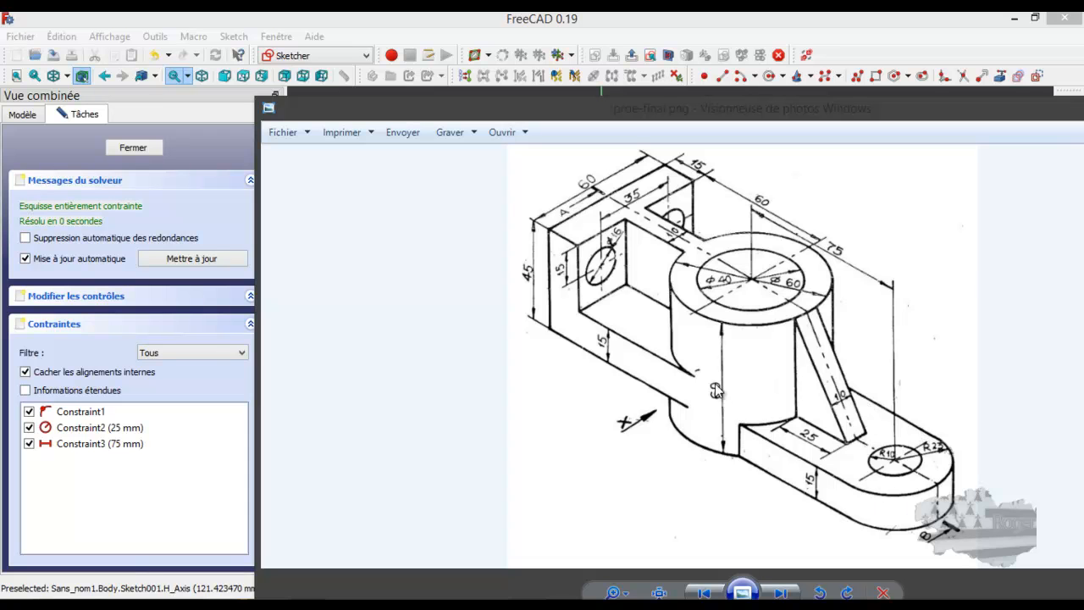
pyautogui.moveTo(823, 106); pyautogui.dragTo(1083, 158)
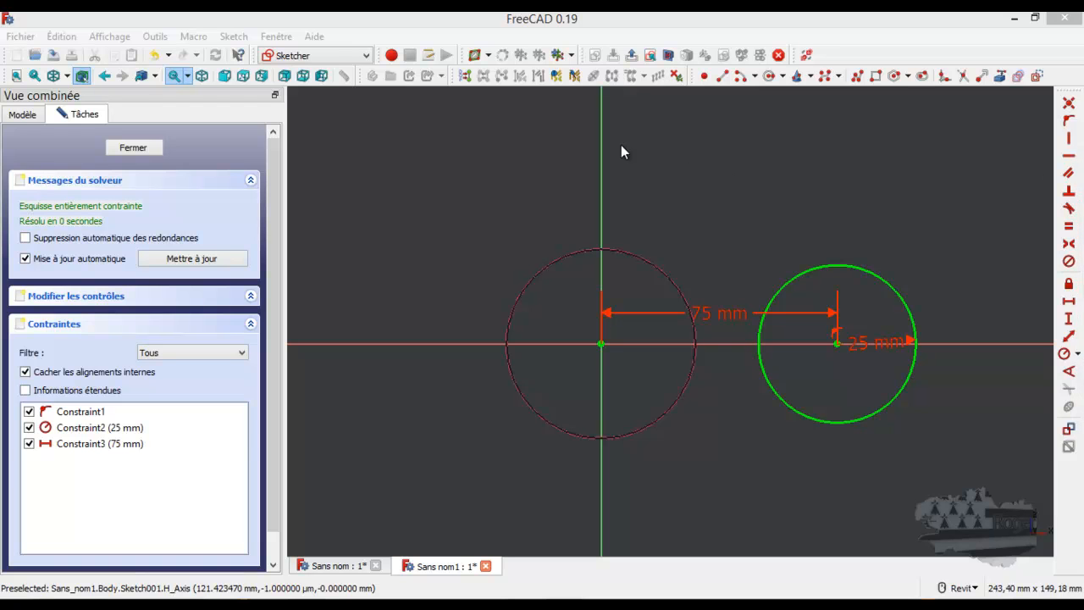
pyautogui.click(721, 75)
pyautogui.click(658, 206)
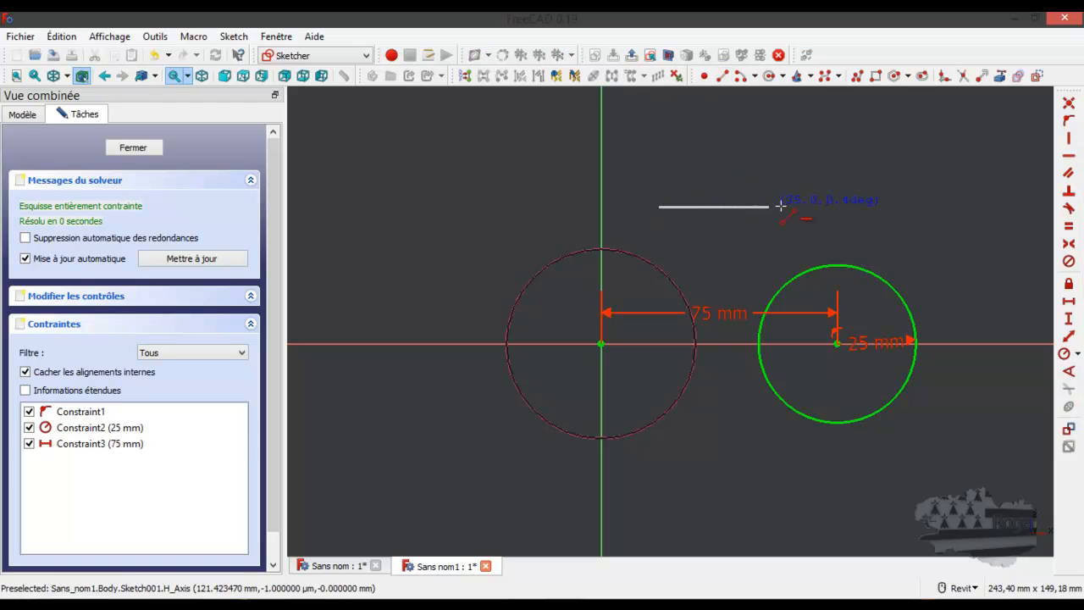
pyautogui.click(821, 206)
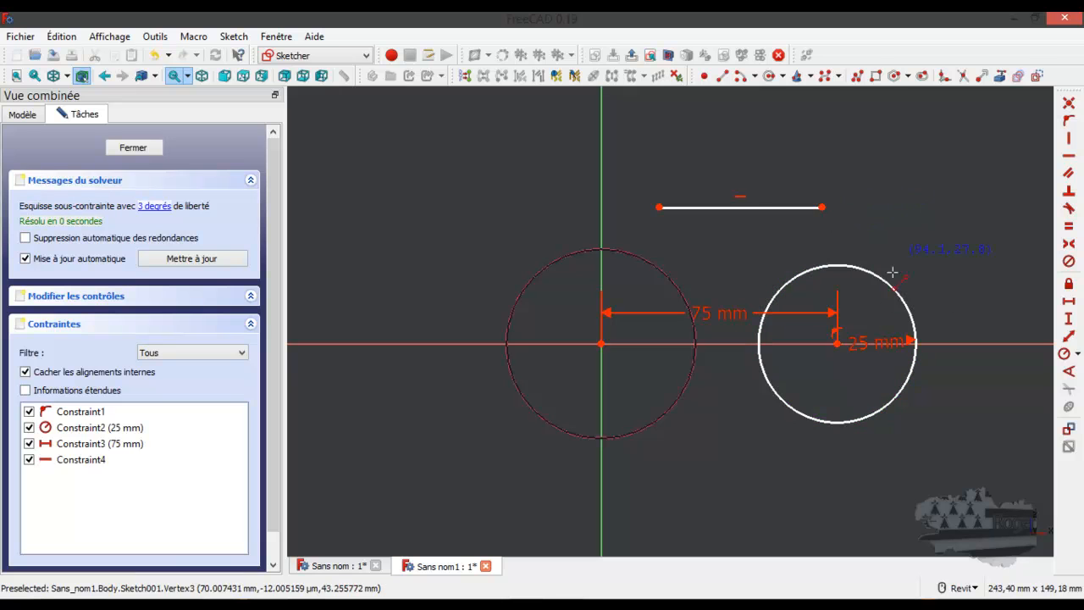
pyautogui.click(653, 485)
pyautogui.click(857, 464)
pyautogui.click(817, 467)
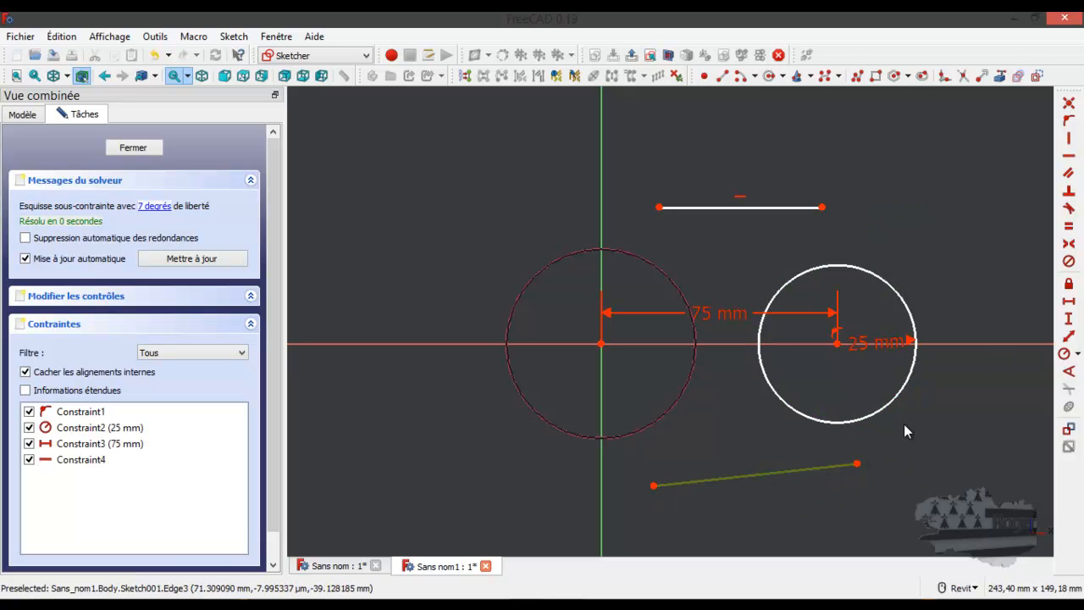
pyautogui.click(1069, 157)
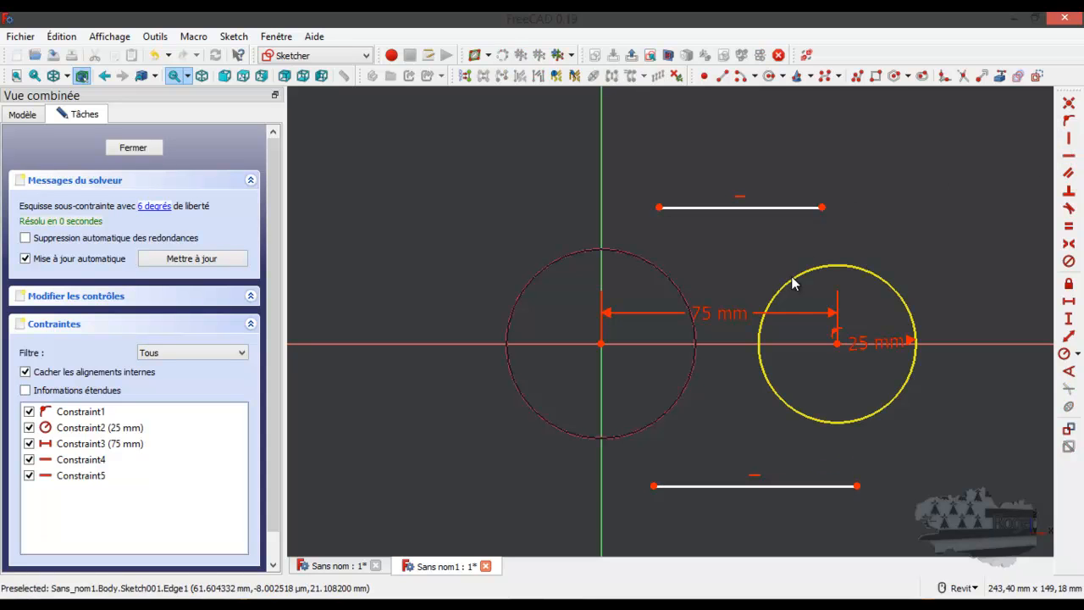
# - Constrain the outer endpoints of the upper and lower lines to lie on the 25 mm radius circle
pyautogui.click(821, 207)
pyautogui.click(837, 266)
pyautogui.click(1069, 120)
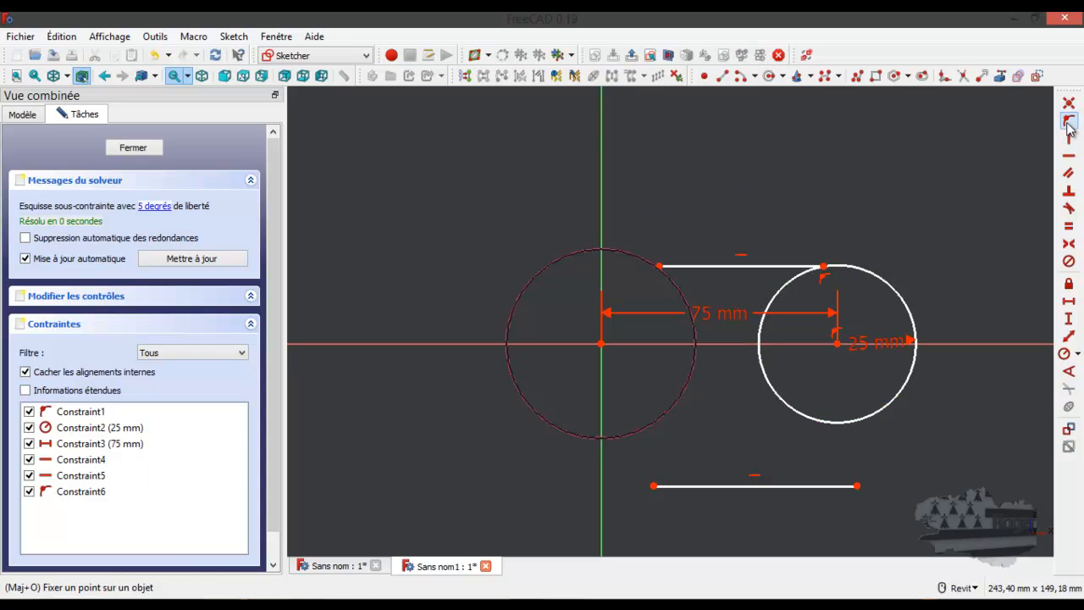
pyautogui.click(857, 485)
pyautogui.click(839, 421)
pyautogui.click(1069, 120)
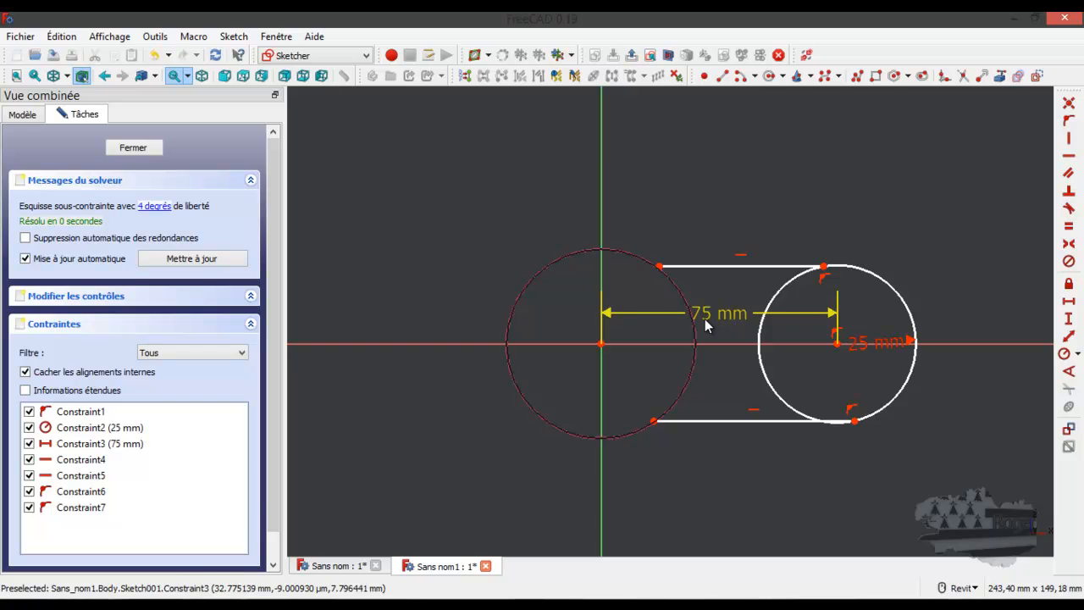
# - Align the outer endpoints of both lines vertically with the centre of the 25 mm radius circle
pyautogui.scroll(2, 818, 369)
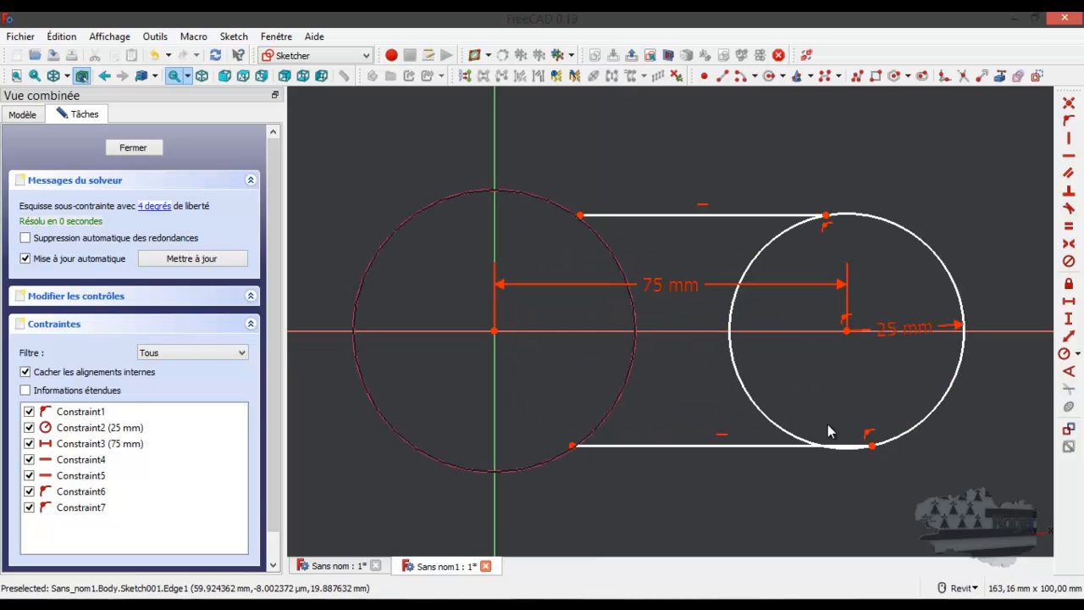
pyautogui.click(872, 446)
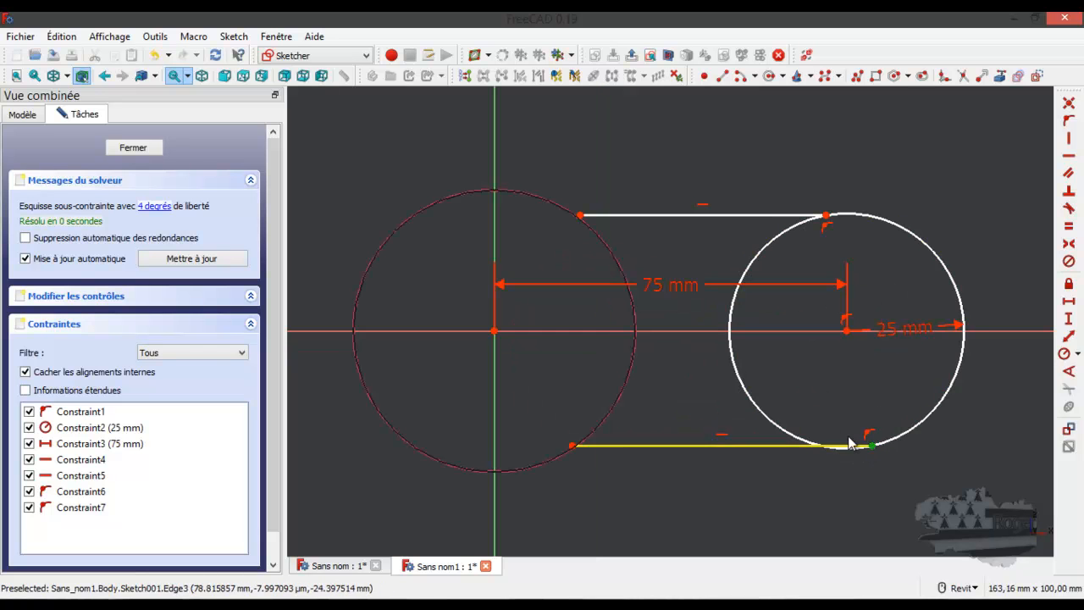
pyautogui.click(845, 331)
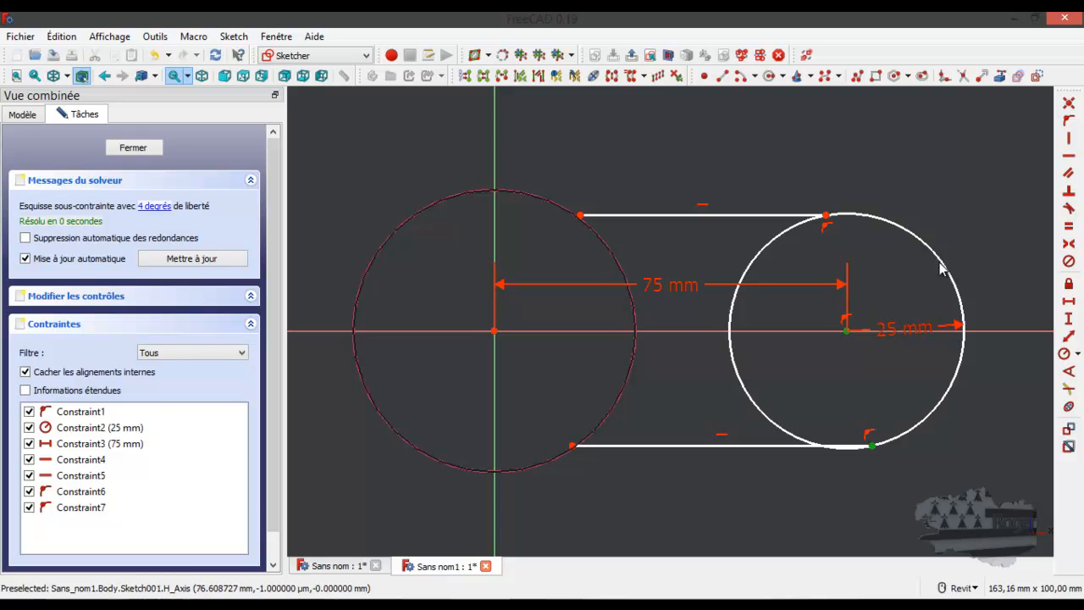
pyautogui.click(1069, 138)
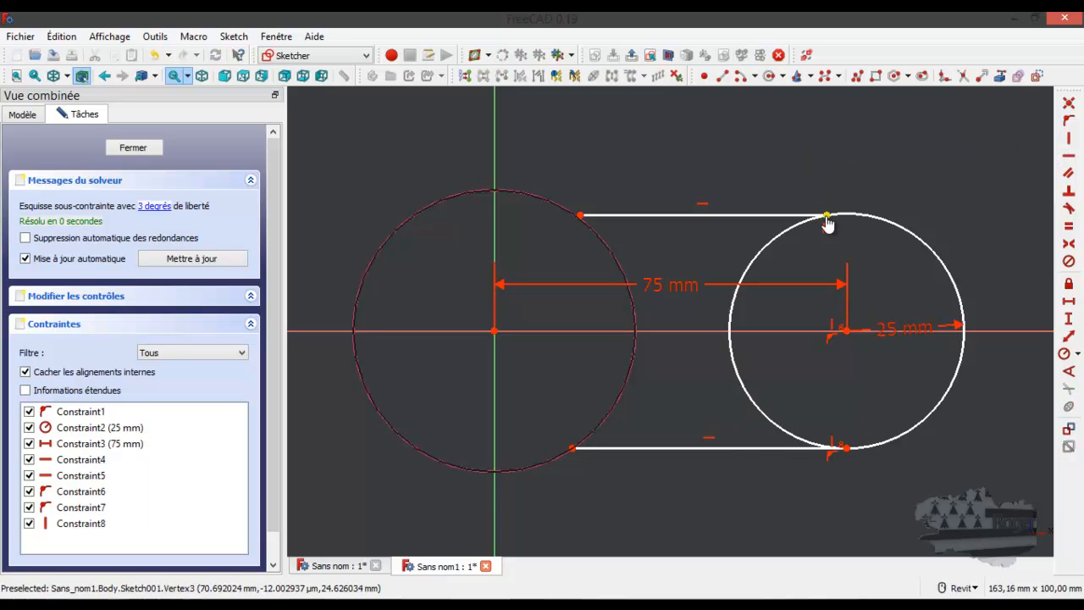
pyautogui.click(827, 217)
pyautogui.click(859, 219)
pyautogui.click(888, 246)
pyautogui.click(847, 330)
pyautogui.click(828, 218)
pyautogui.click(1068, 138)
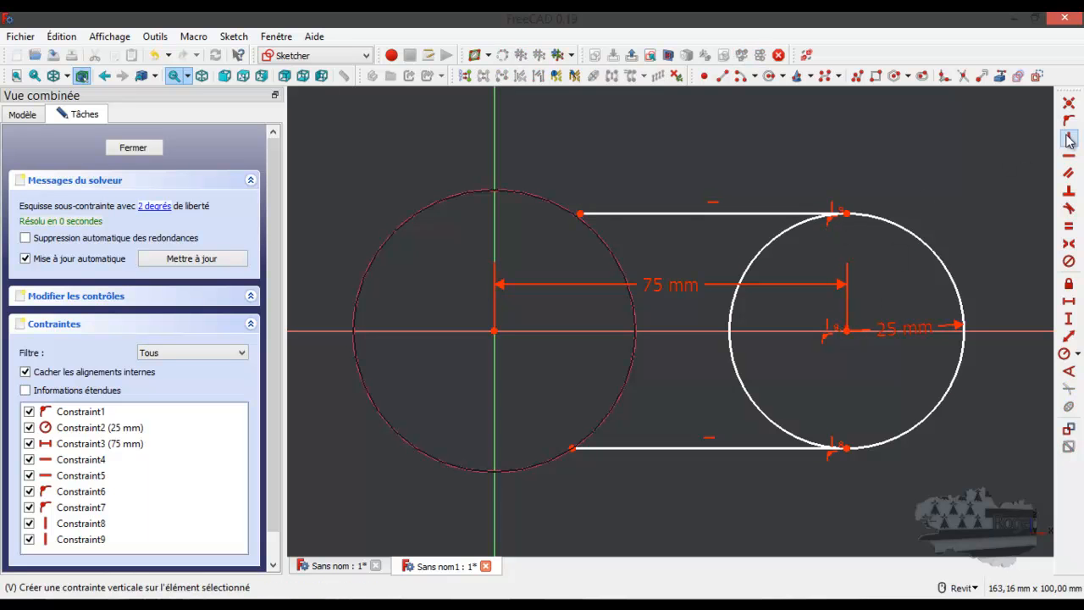
# - Constrain the inner endpoints of both lines to lie on the cylinder's linked circular edge and close the sketch
pyautogui.click(580, 213)
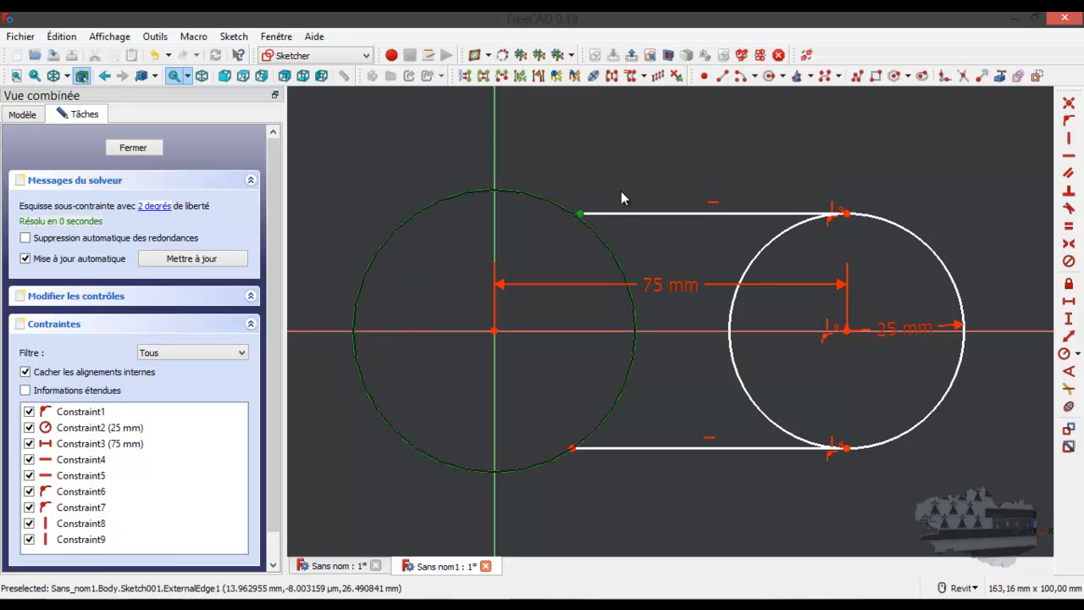
pyautogui.click(1067, 123)
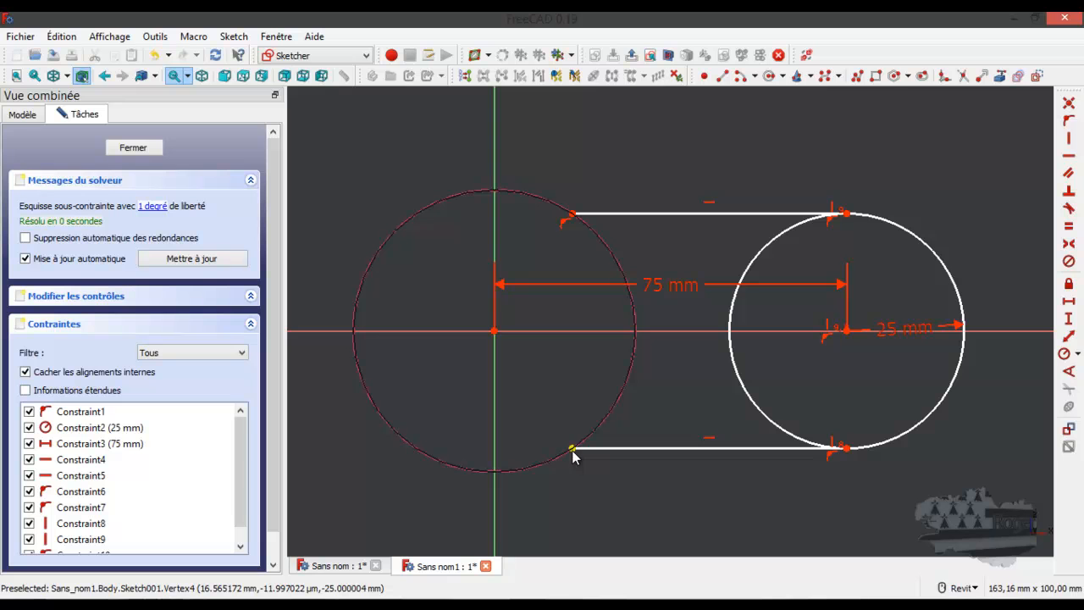
pyautogui.moveTo(574, 454); pyautogui.dragTo(596, 451)
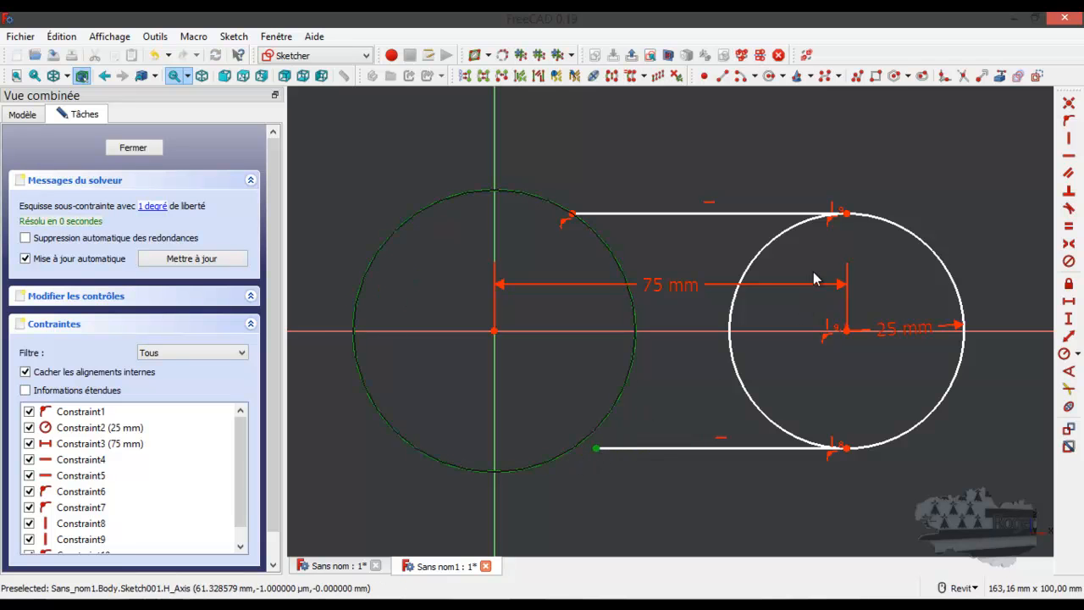
pyautogui.click(1068, 121)
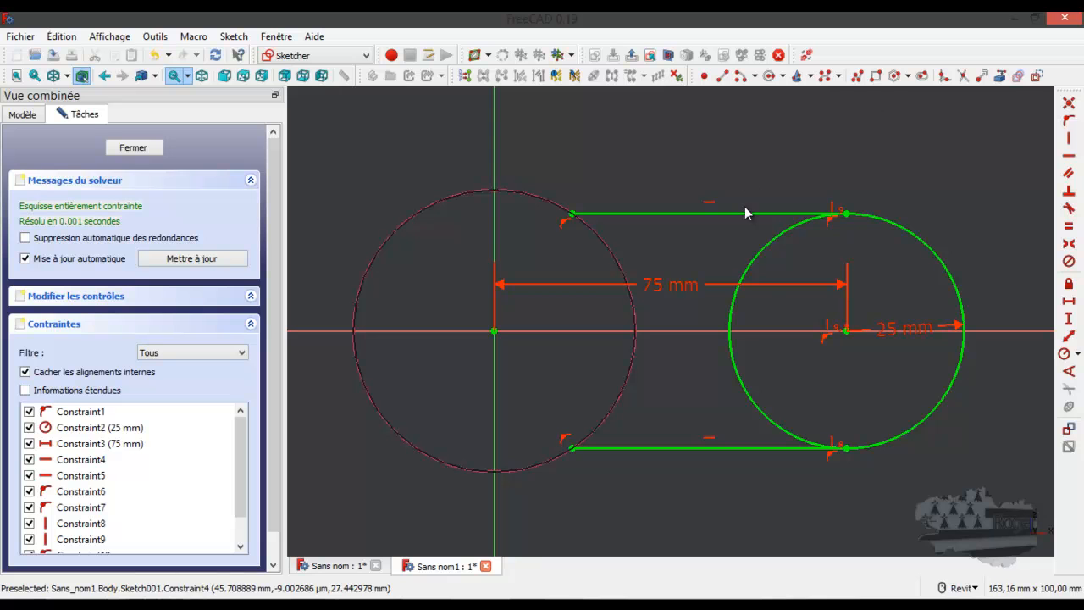
pyautogui.click(133, 148)
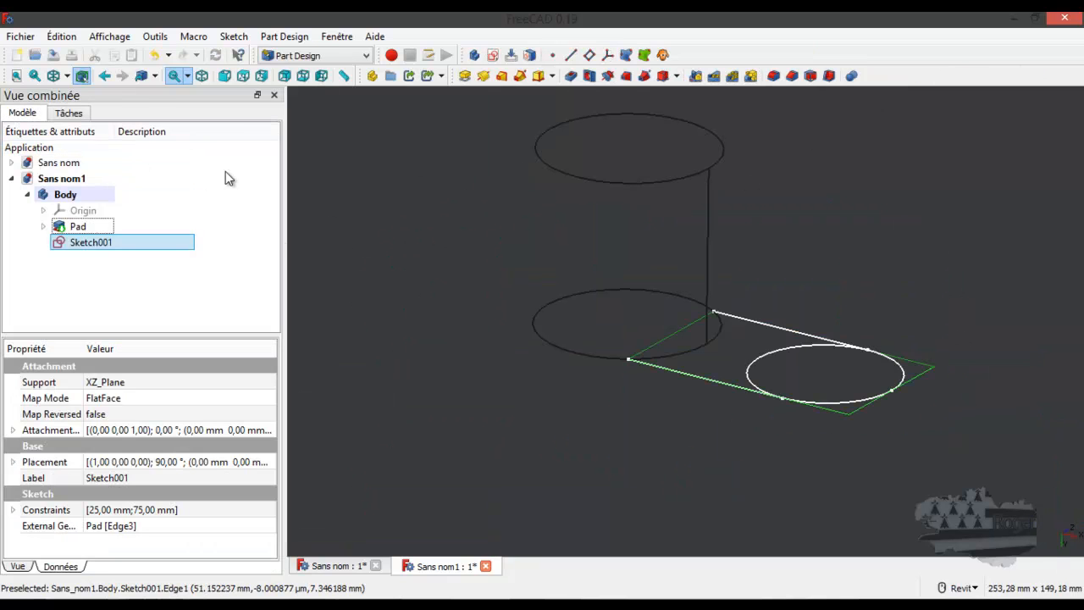
# - Try to pad the arm sketch with a length of 10 mm
pyautogui.click(464, 75)
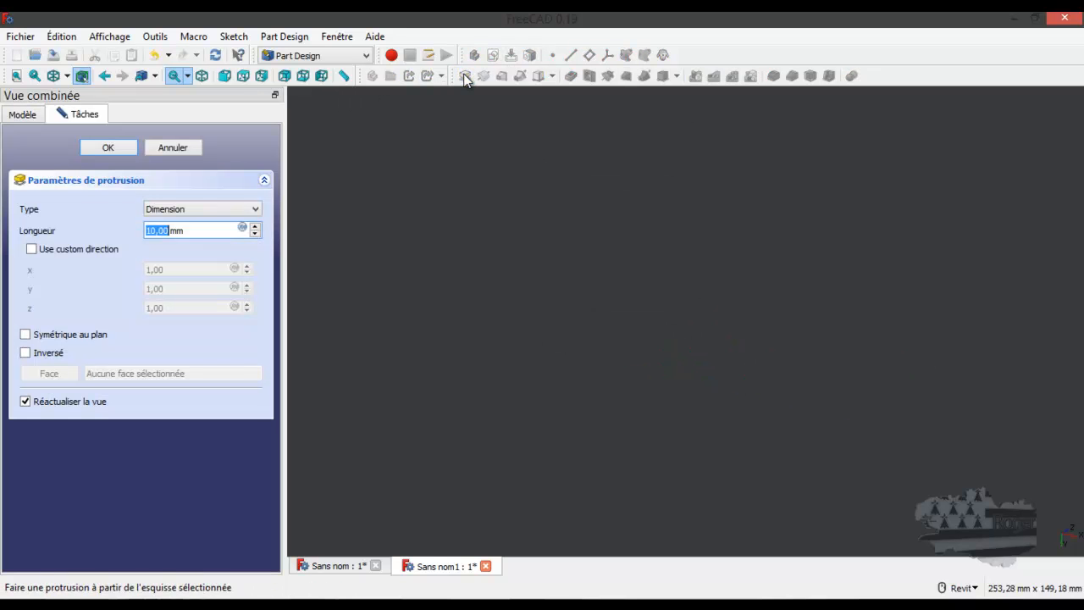
pyautogui.click(108, 148)
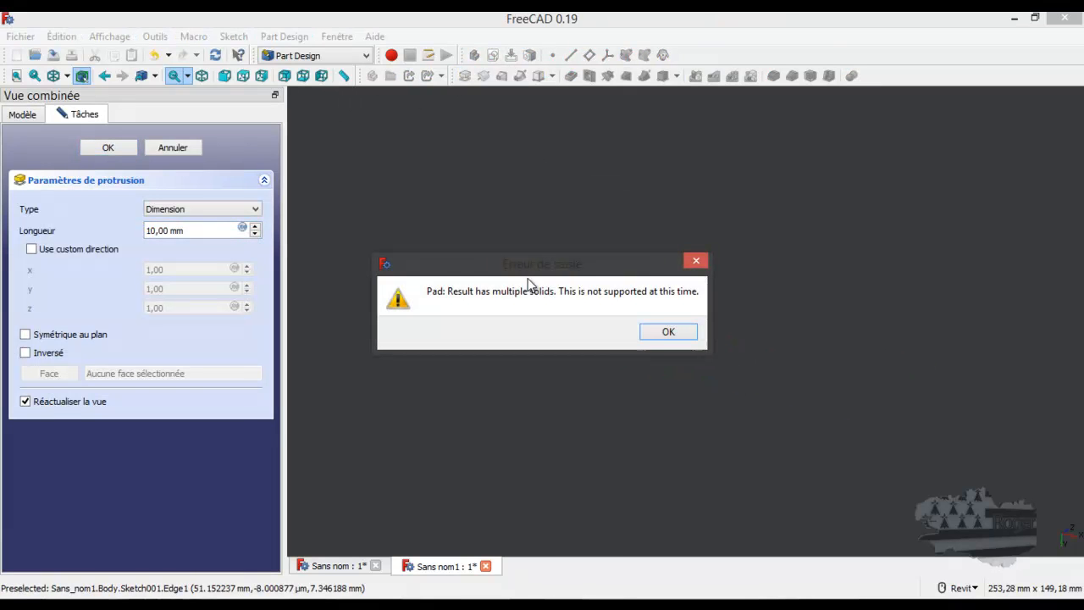
pyautogui.click(667, 331)
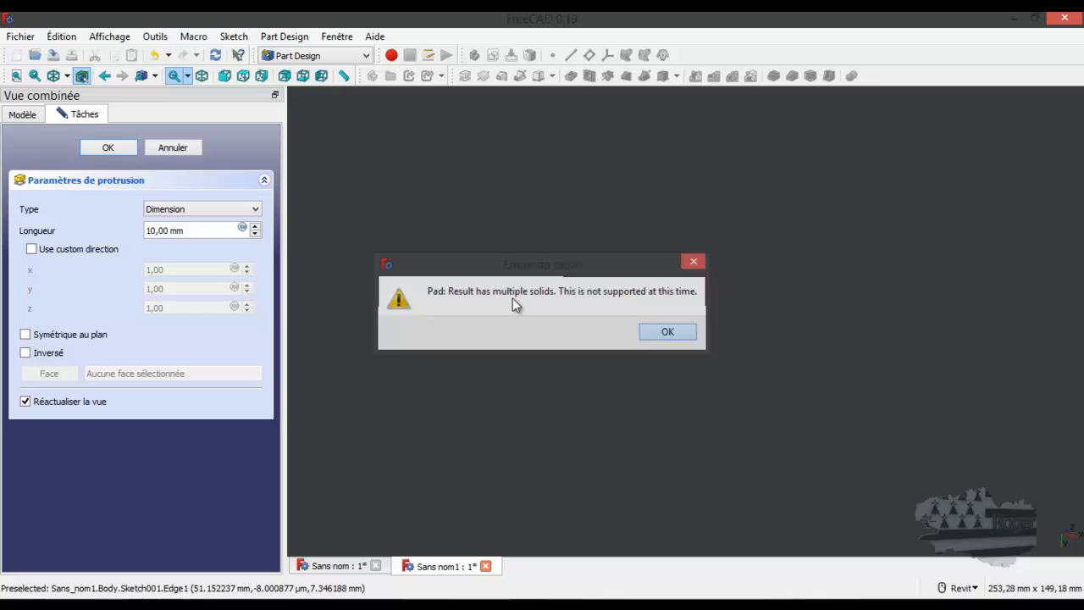
pyautogui.click(170, 149)
# - Reopen the arm sketch, trim away the circle's inner half between the two lines, and close the sketch
pyautogui.doubleClick(94, 242)
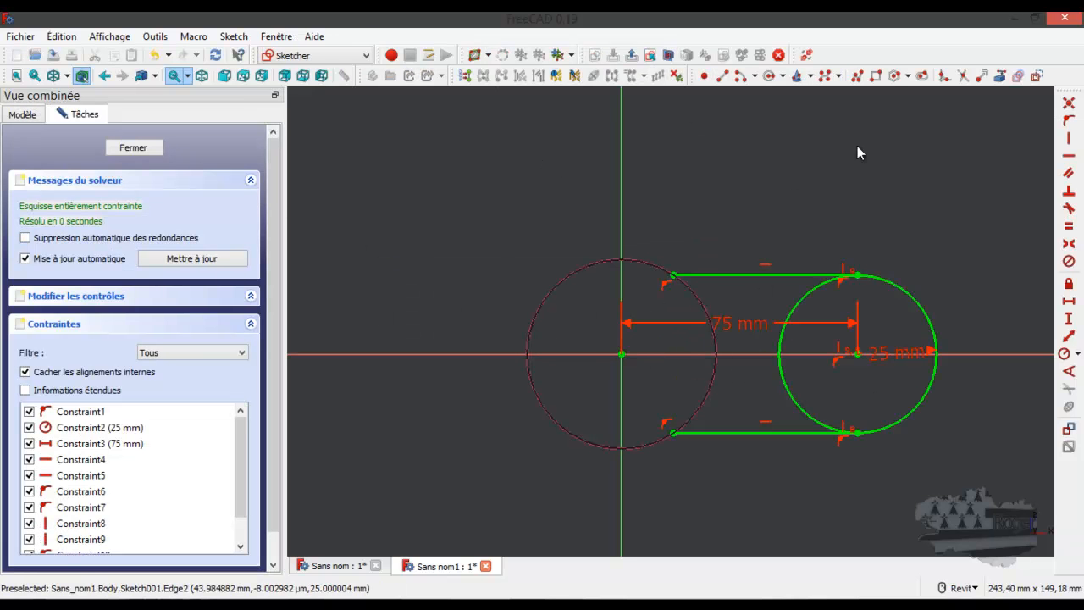
pyautogui.click(962, 77)
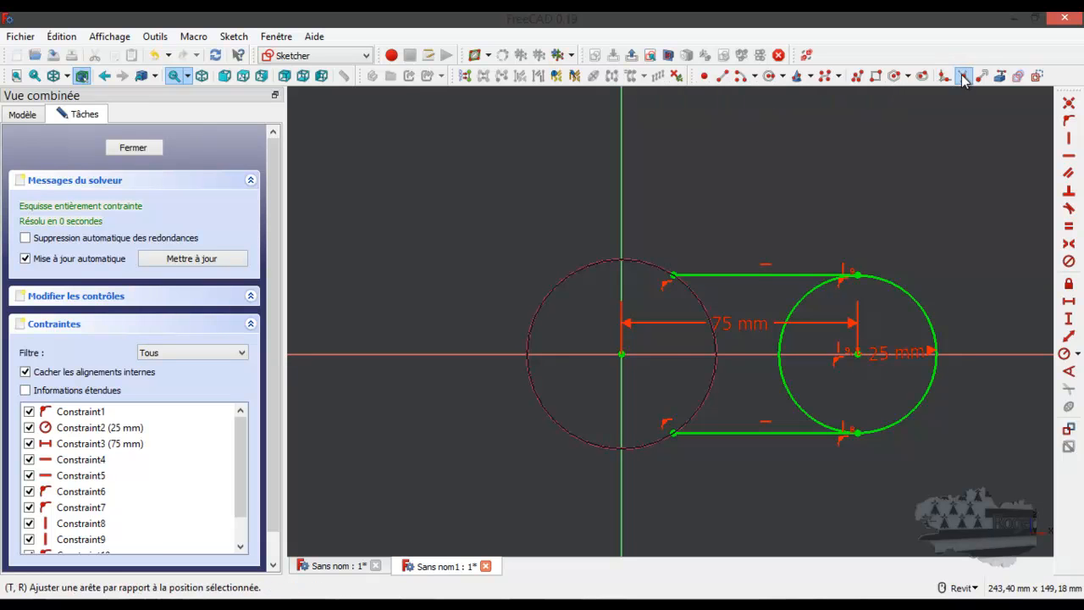
pyautogui.click(802, 299)
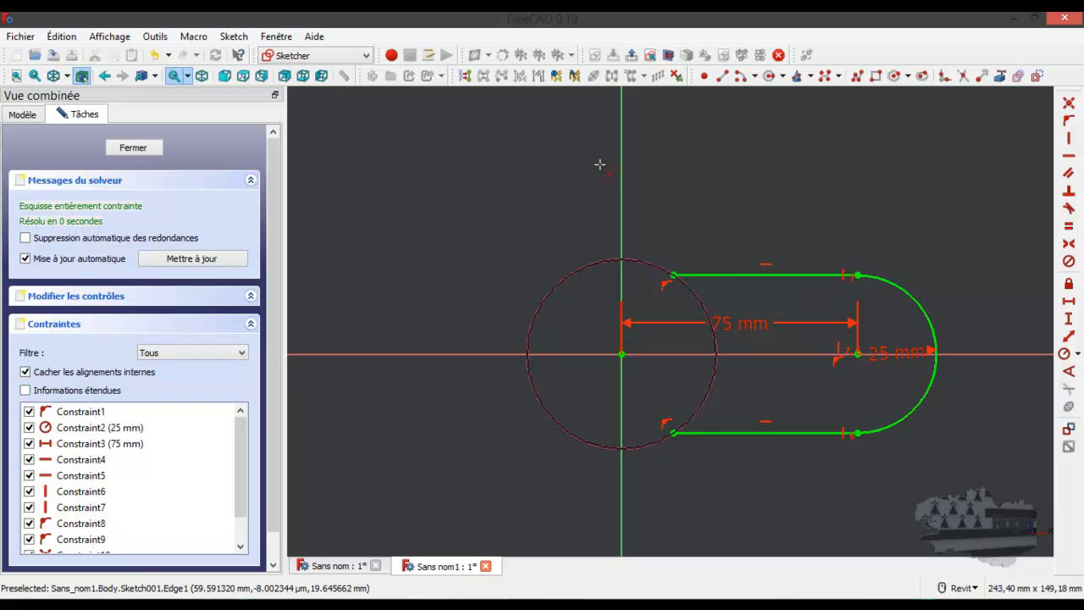
pyautogui.click(133, 148)
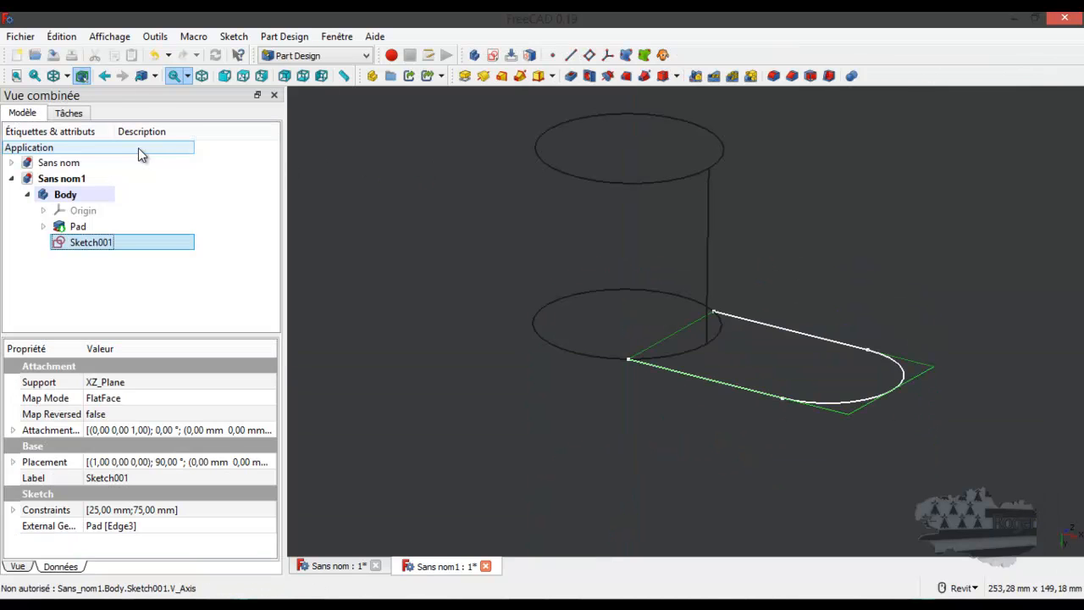
# - Try to pad the trimmed arm sketch with a length of 10 mm
pyautogui.click(464, 75)
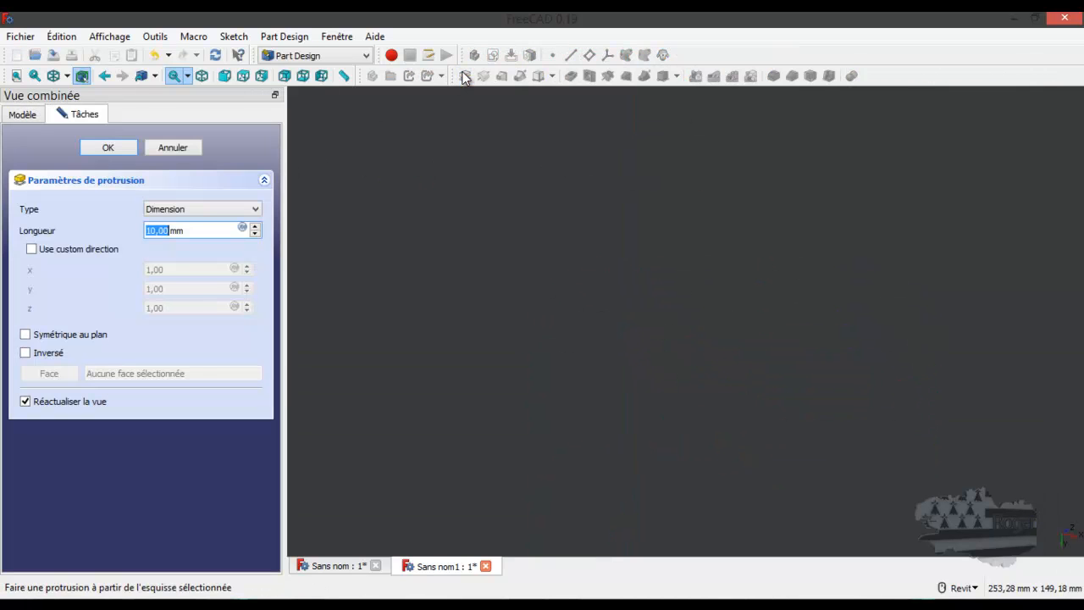
pyautogui.click(120, 149)
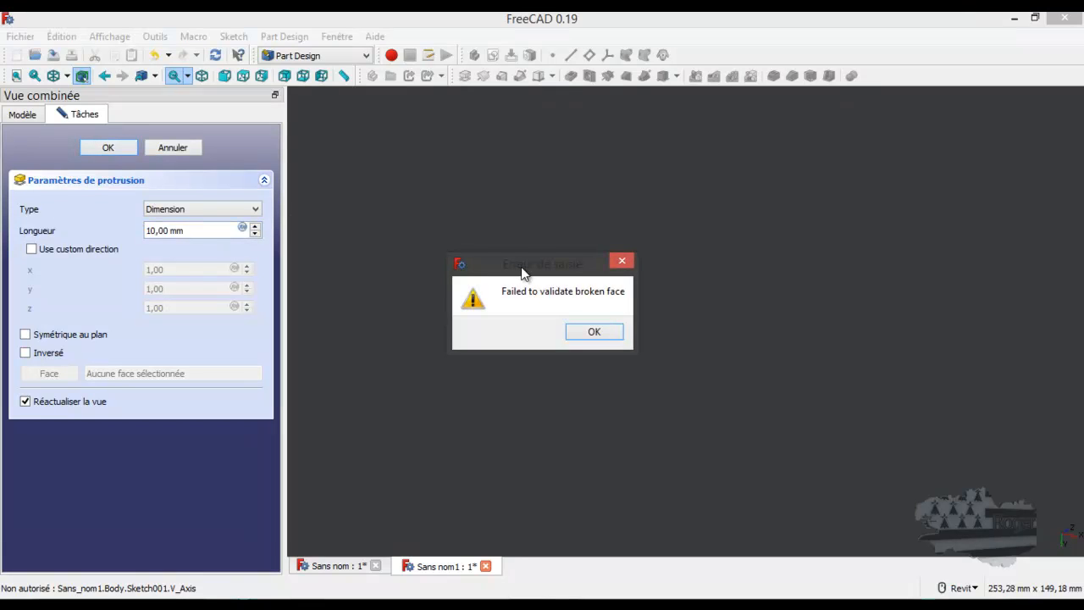
pyautogui.click(592, 331)
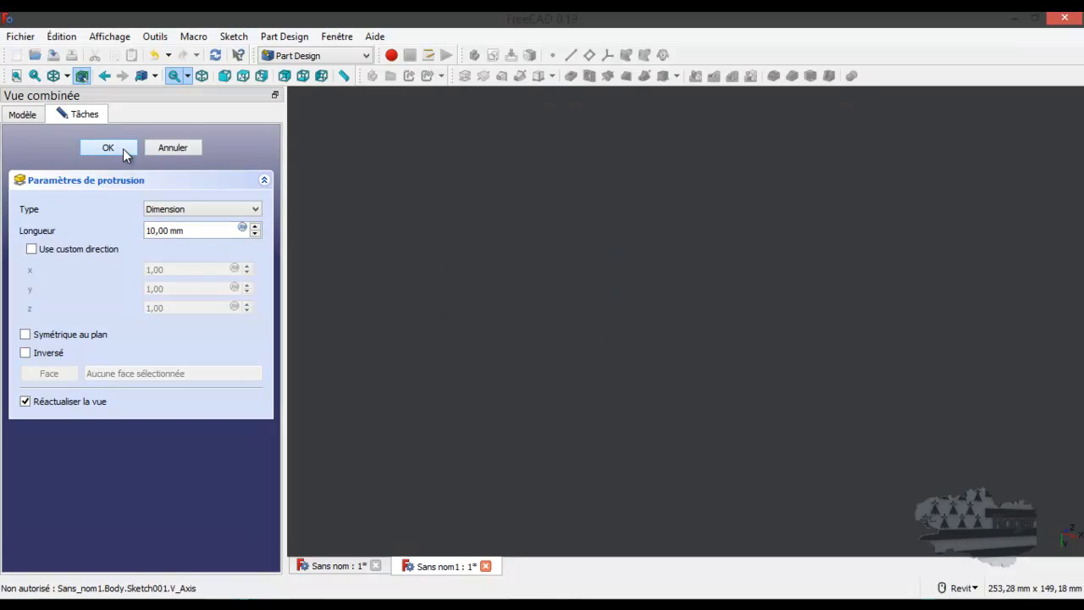
pyautogui.click(122, 148)
pyautogui.click(593, 331)
pyautogui.click(183, 144)
# - Reopen the arm sketch and draw a straight line joining the inner endpoints of the two horizontal lines
pyautogui.doubleClick(101, 243)
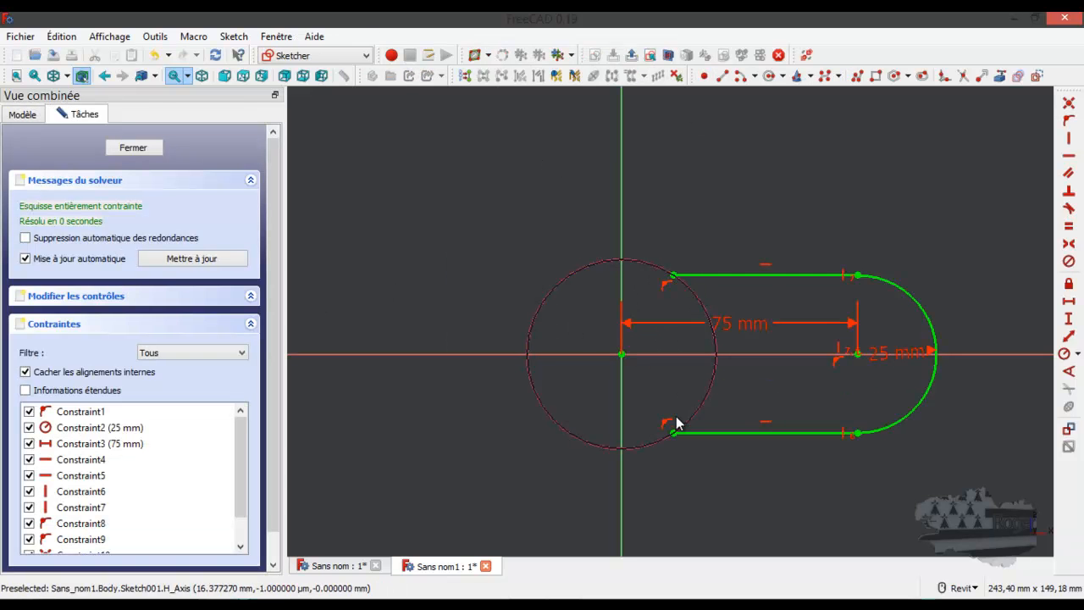
pyautogui.scroll(-3, 715, 359)
pyautogui.scroll(5, 734, 382)
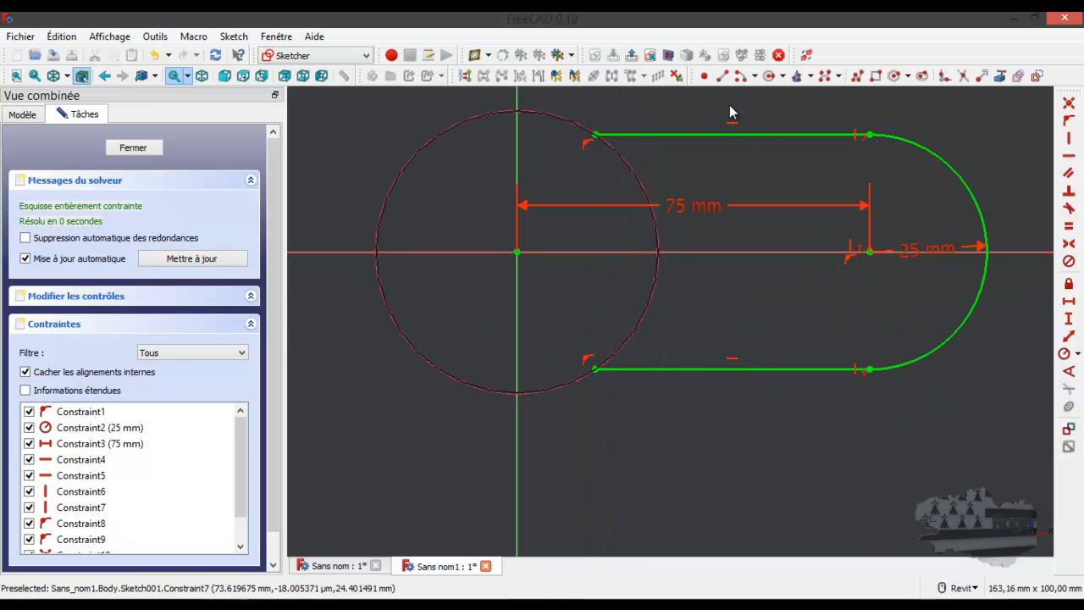
pyautogui.click(720, 77)
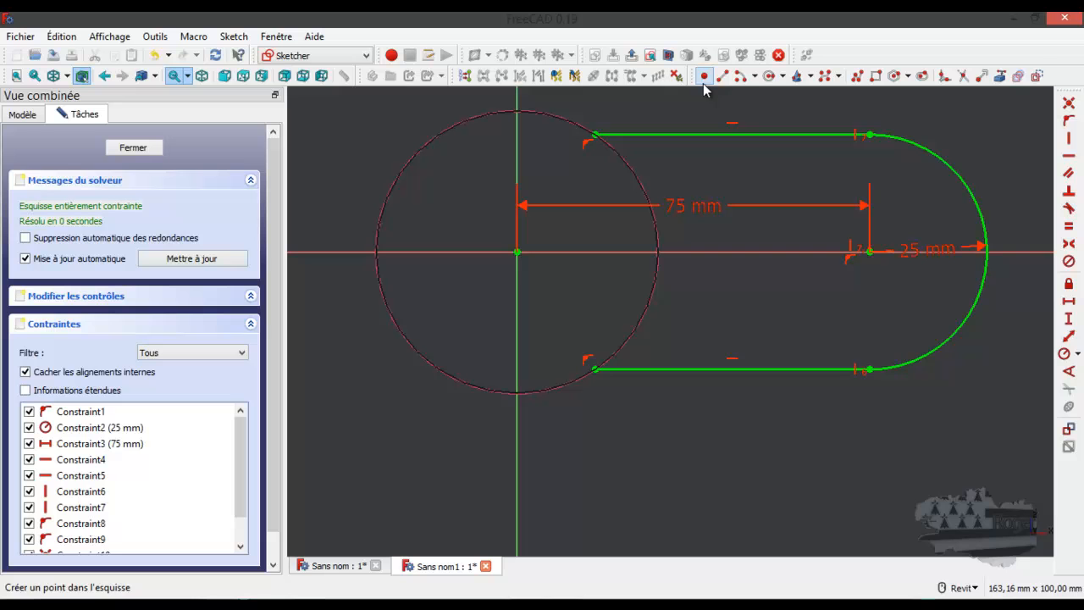
pyautogui.click(595, 134)
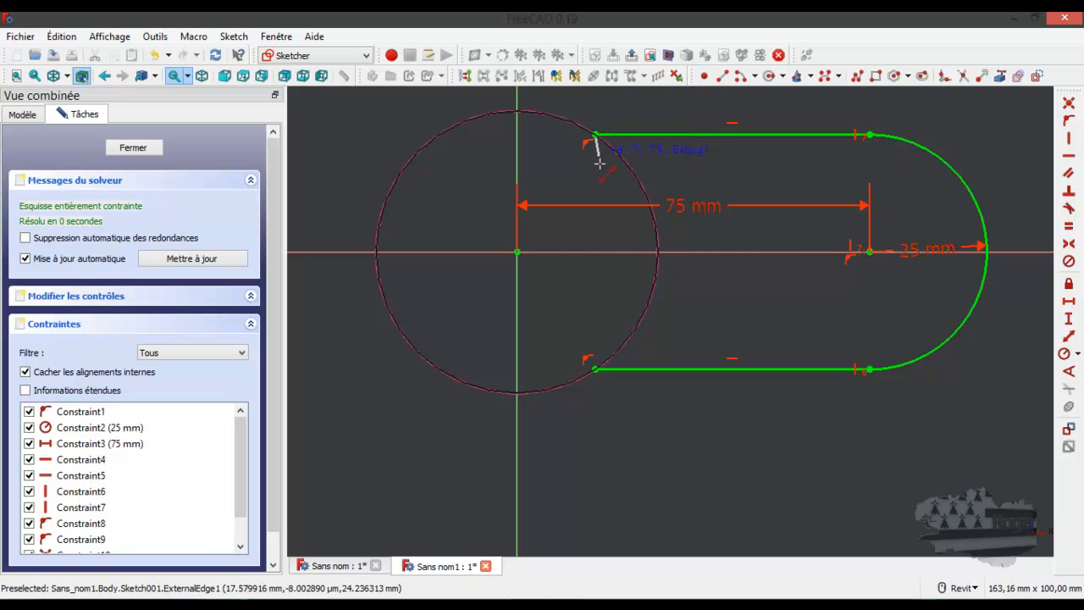
pyautogui.click(595, 370)
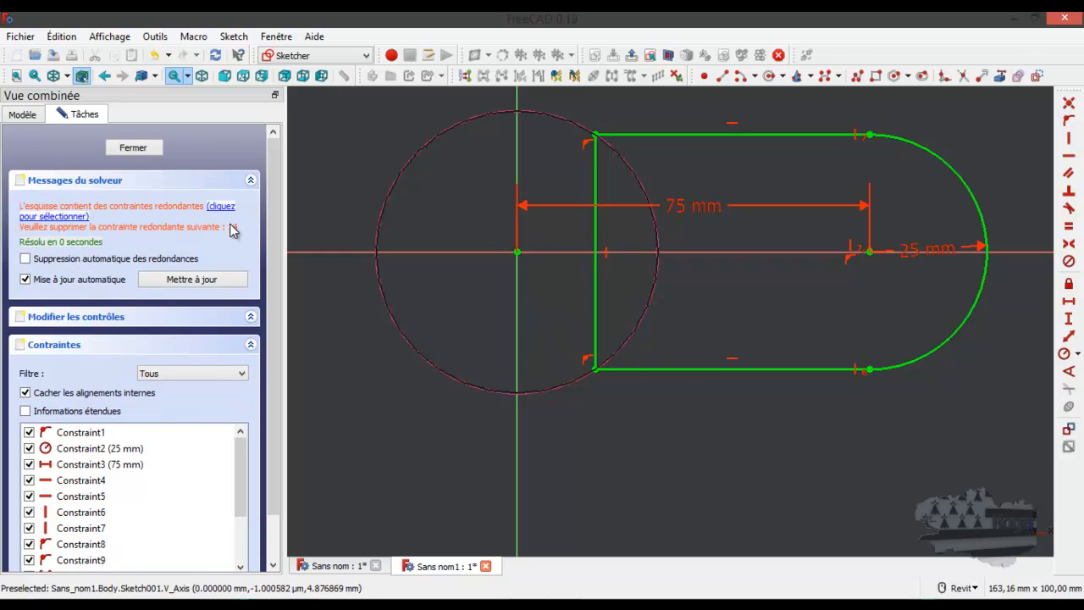
# - Delete the redundant vertical constraint on the joining line and close the sketch
pyautogui.click(606, 252)
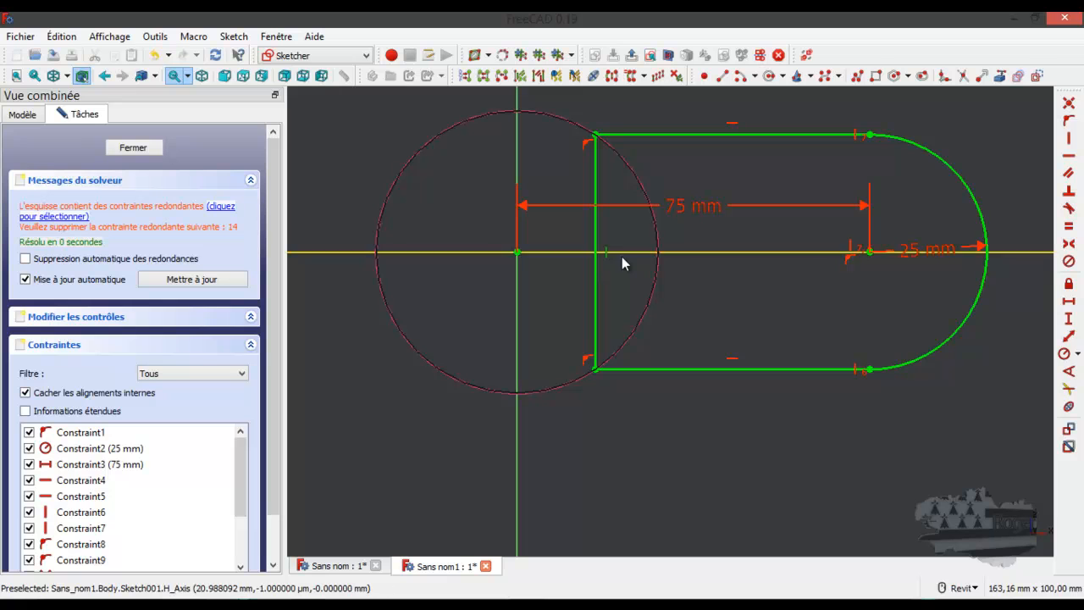
pyautogui.press('Delete')
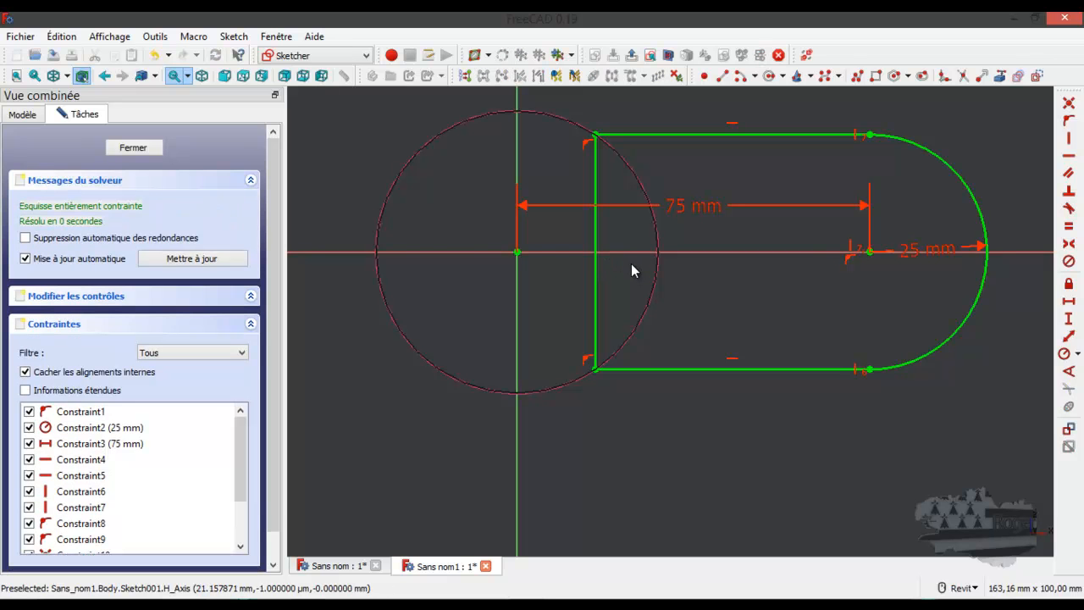
pyautogui.click(136, 147)
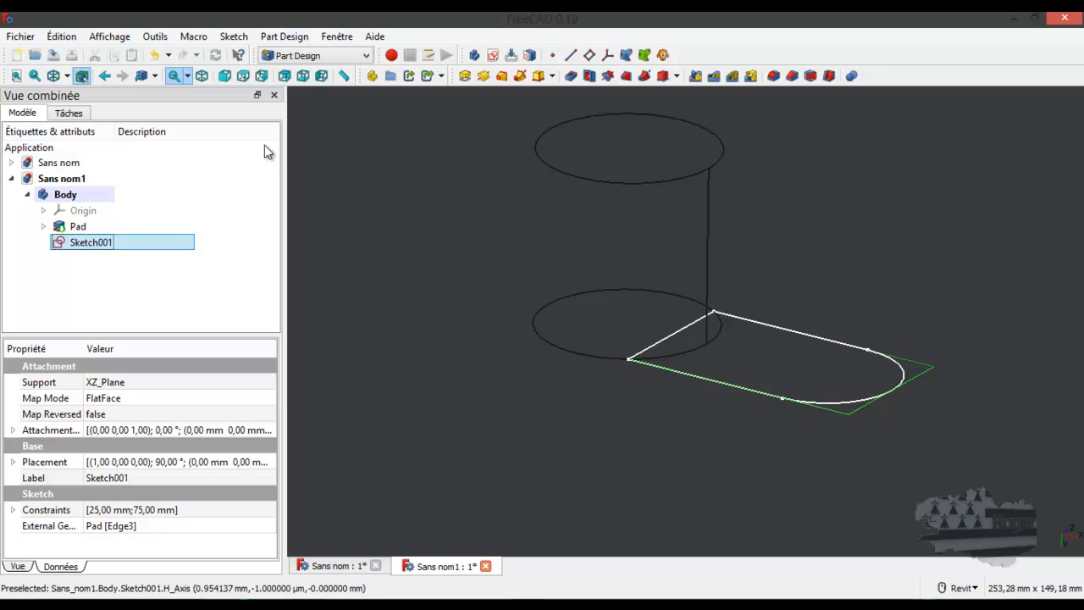
# - Pad the closed arm sketch with a length of 15 mm
pyautogui.click(466, 76)
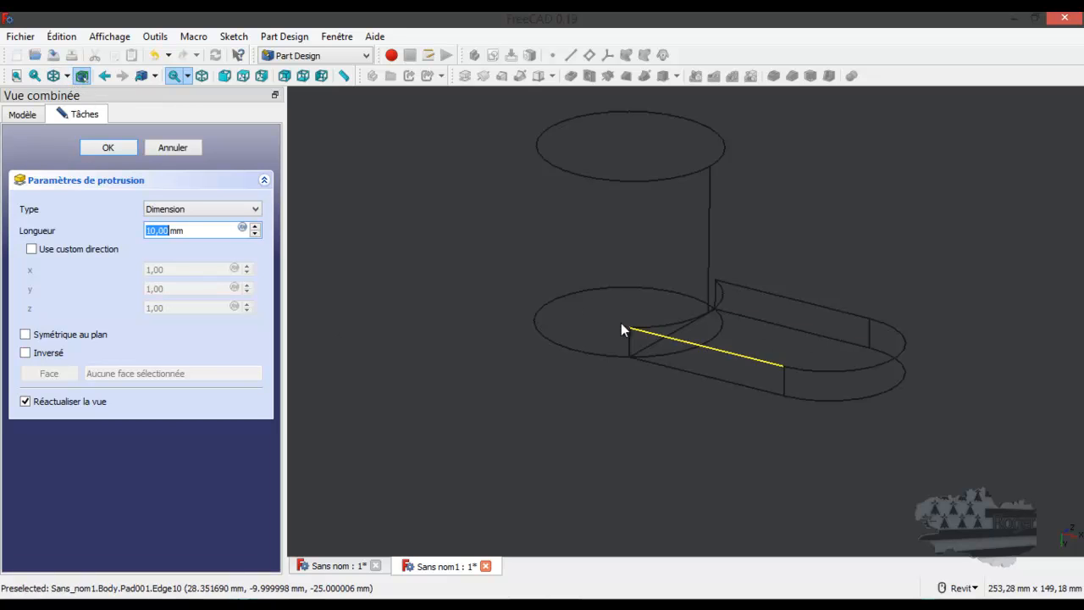
pyautogui.click(686, 328)
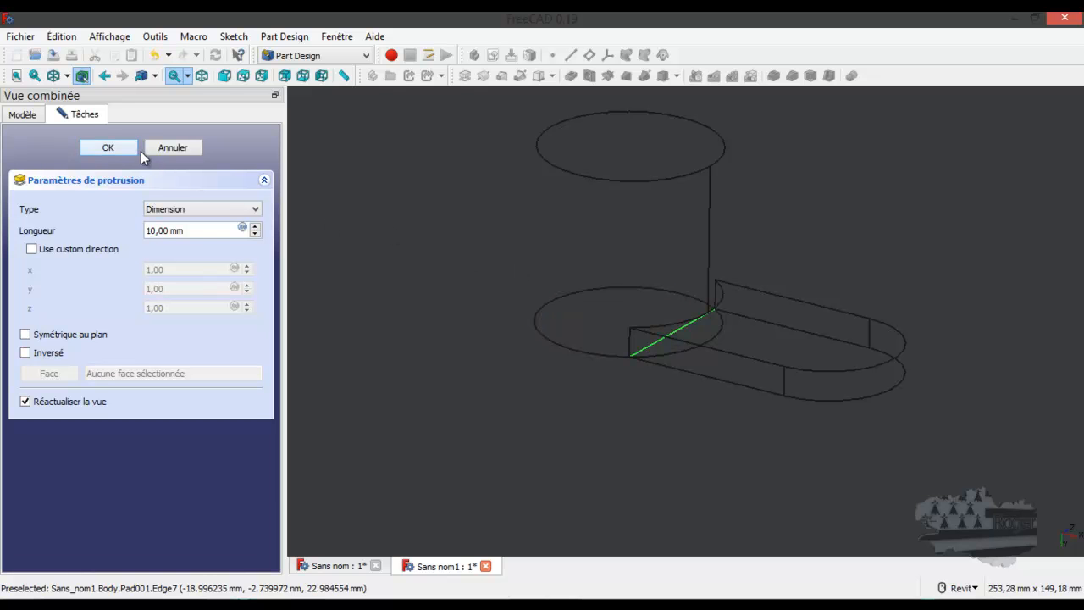
pyautogui.moveTo(1083, 152)
pyautogui.mouseDown()
pyautogui.moveTo(810, 97)
pyautogui.moveTo(718, 97)
pyautogui.moveTo(1083, 91)
pyautogui.mouseUp()
pyautogui.moveTo(1083, 130); pyautogui.dragTo(1083, 126)
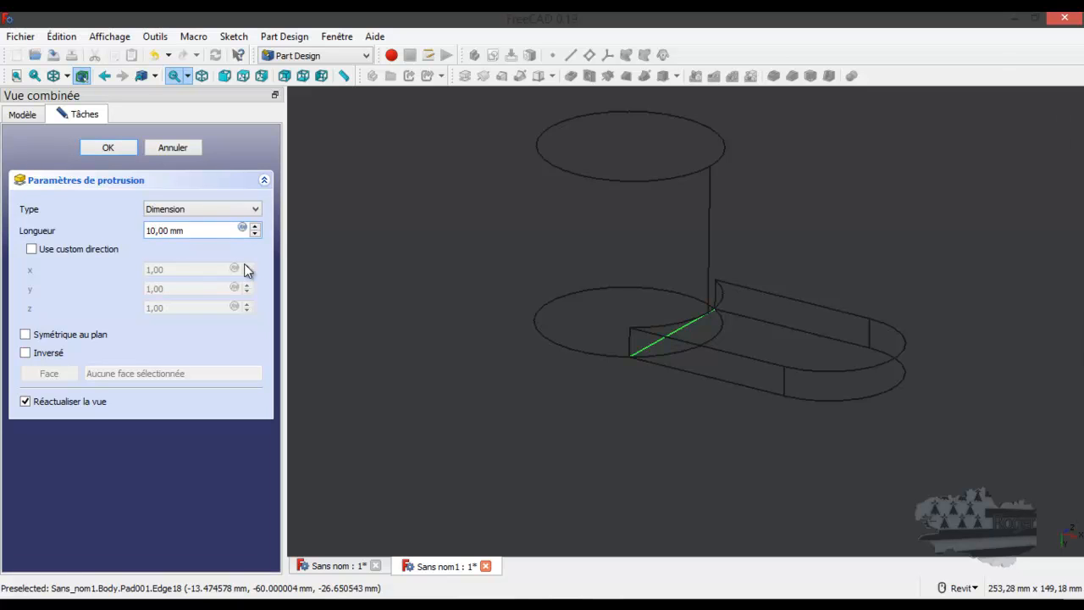
pyautogui.press('BackSpace')
pyautogui.write('5')
pyautogui.click(125, 147)
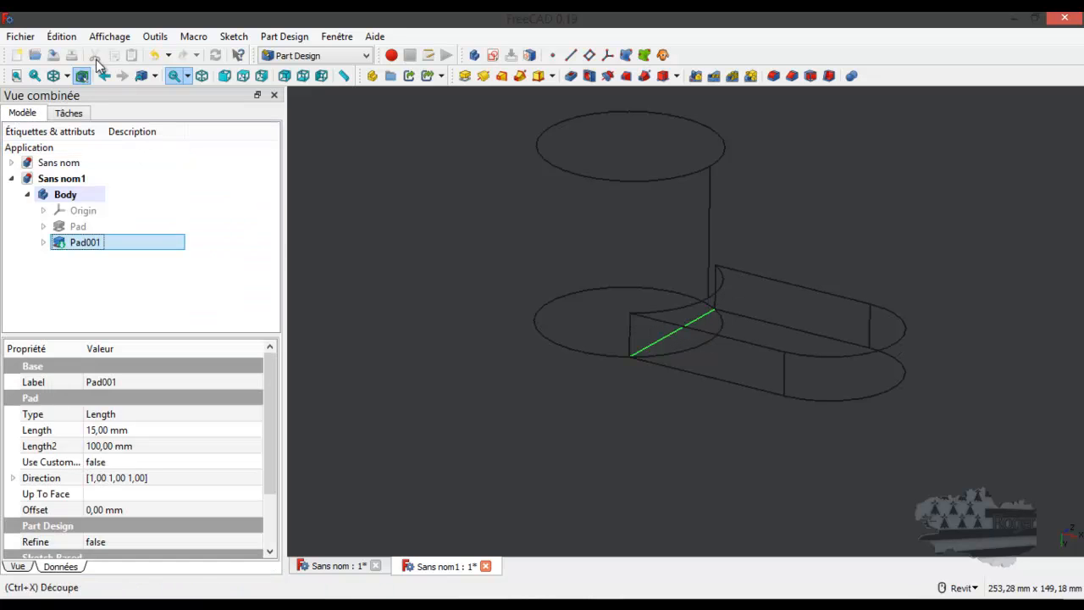
# - Set the display style to shaded with edges (Filaire ombré) and check the dimensions on the reference drawing
pyautogui.click(68, 76)
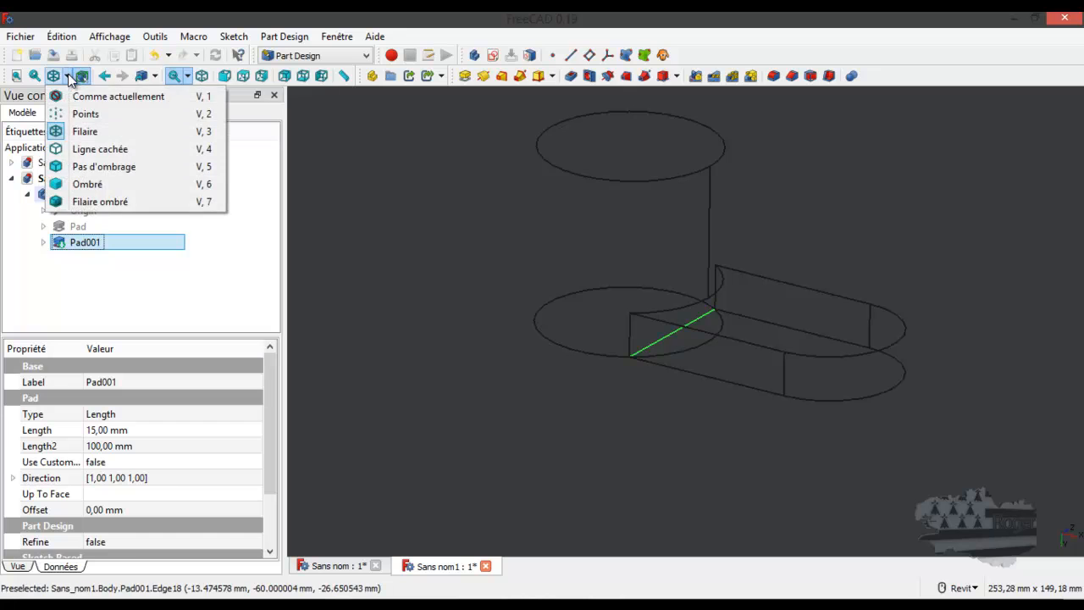
pyautogui.click(86, 204)
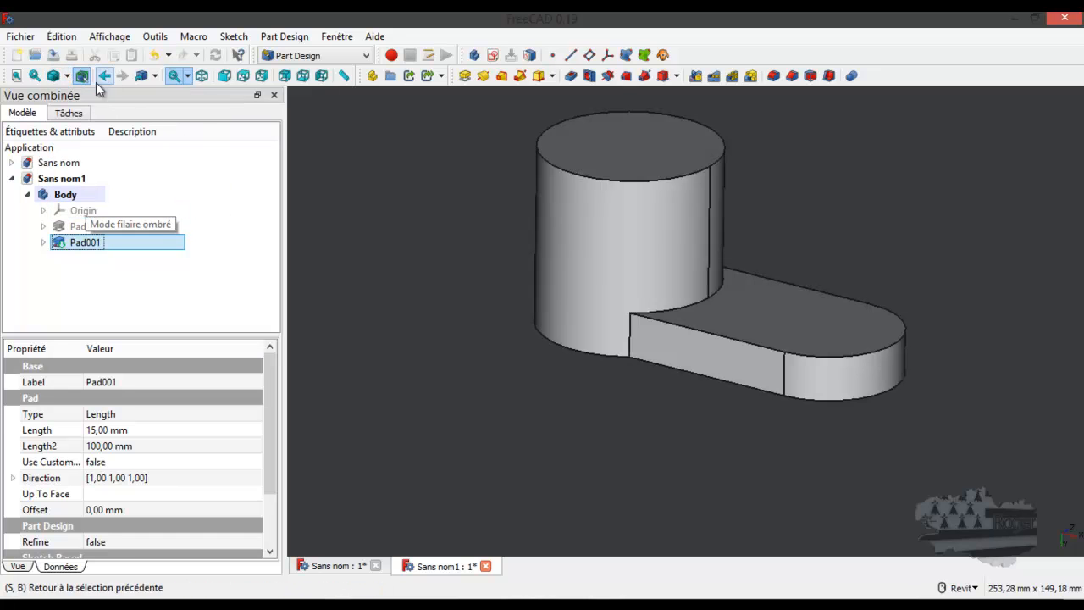
pyautogui.click(82, 76)
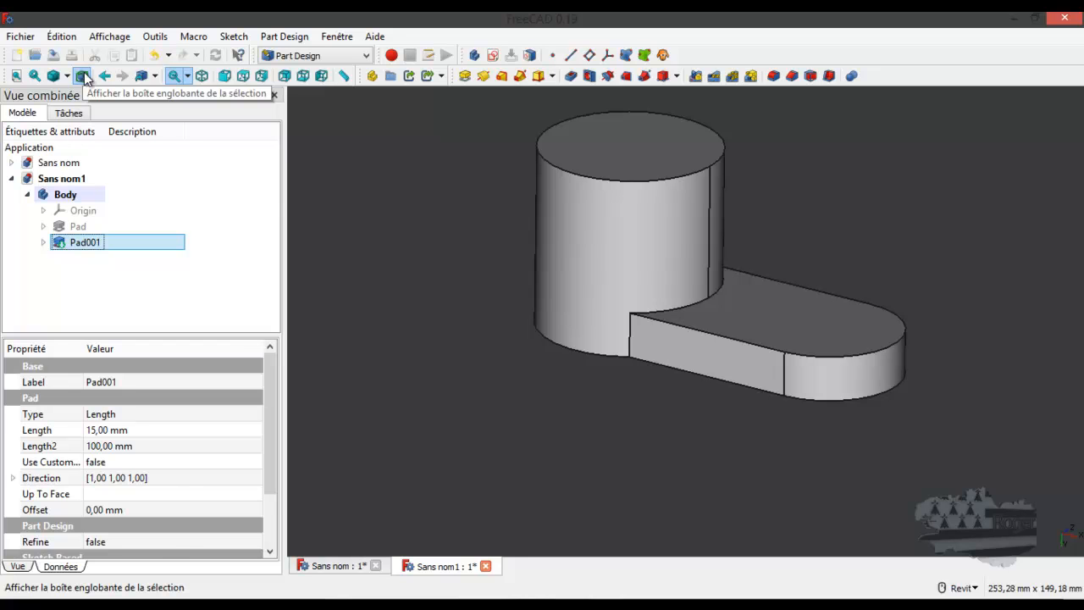
pyautogui.scroll(-2, 509, 373)
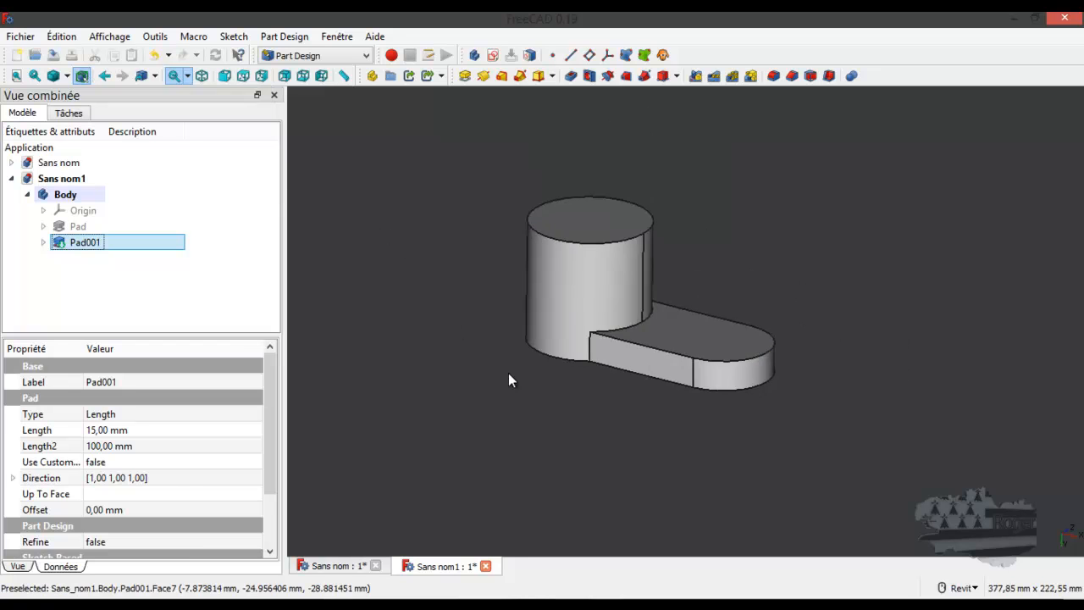
pyautogui.scroll(-2, 508, 379)
pyautogui.scroll(4, 532, 330)
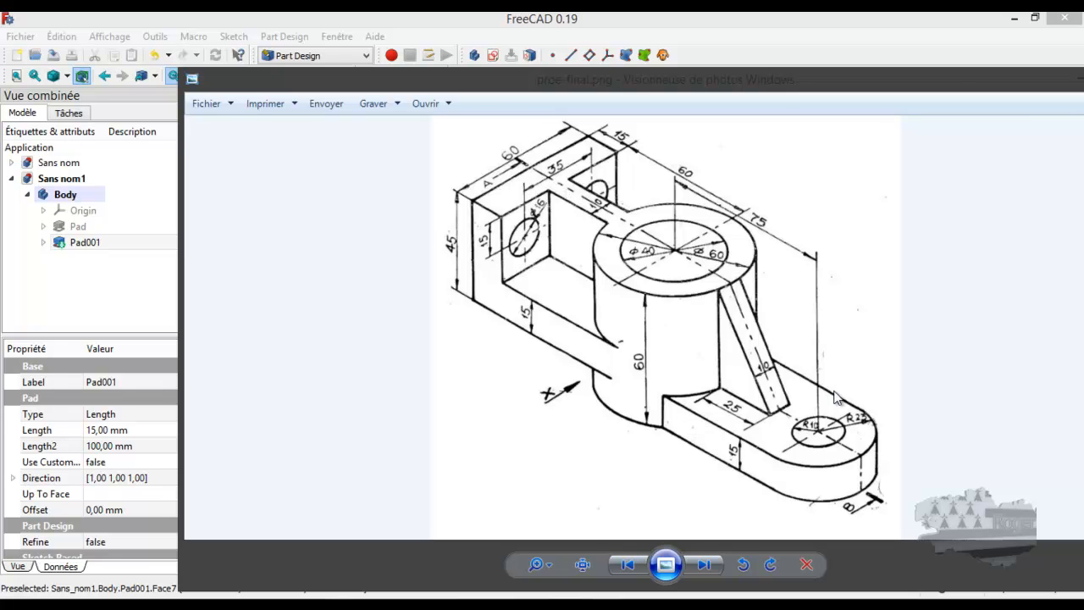
pyautogui.moveTo(930, 86); pyautogui.dragTo(1083, 88)
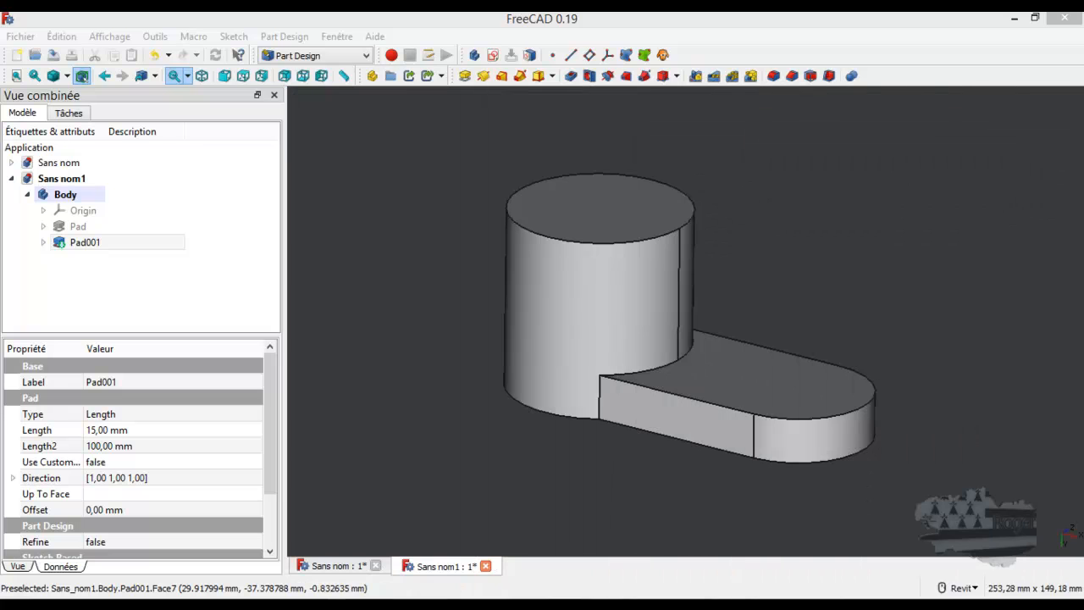
# - Create a new sketch on the XY_Plane base plane, the vertical plane running along the arm
pyautogui.click(493, 55)
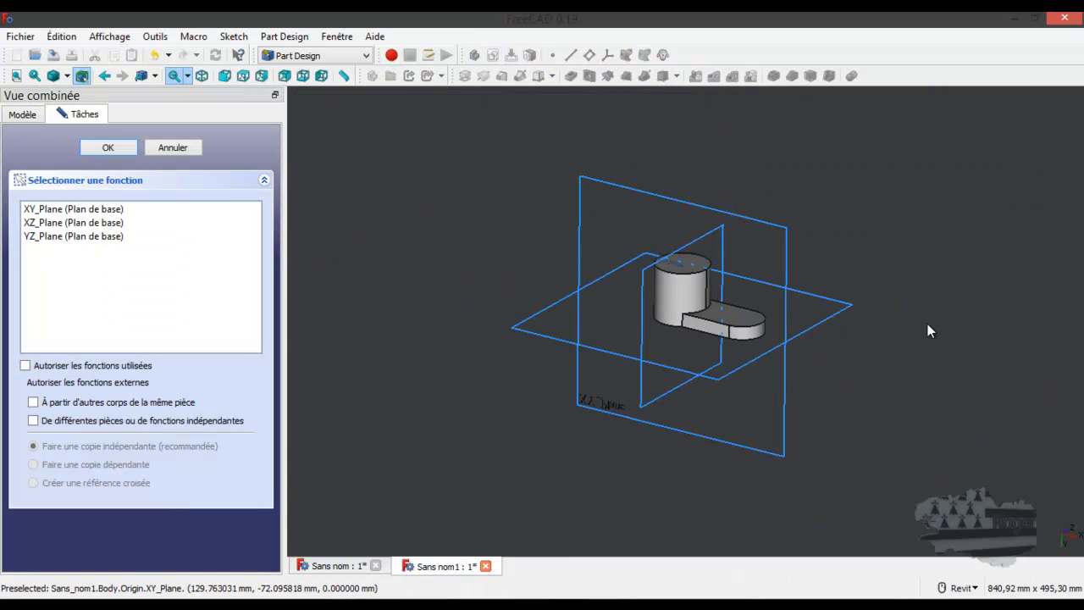
pyautogui.moveTo(927, 325)
pyautogui.keyDown('shift'); pyautogui.mouseDown(button='middle')
pyautogui.moveTo(830, 356)
pyautogui.moveTo(790, 317)
pyautogui.moveTo(948, 319)
pyautogui.moveTo(924, 312)
pyautogui.mouseUp(button='middle'); pyautogui.keyUp('shift')
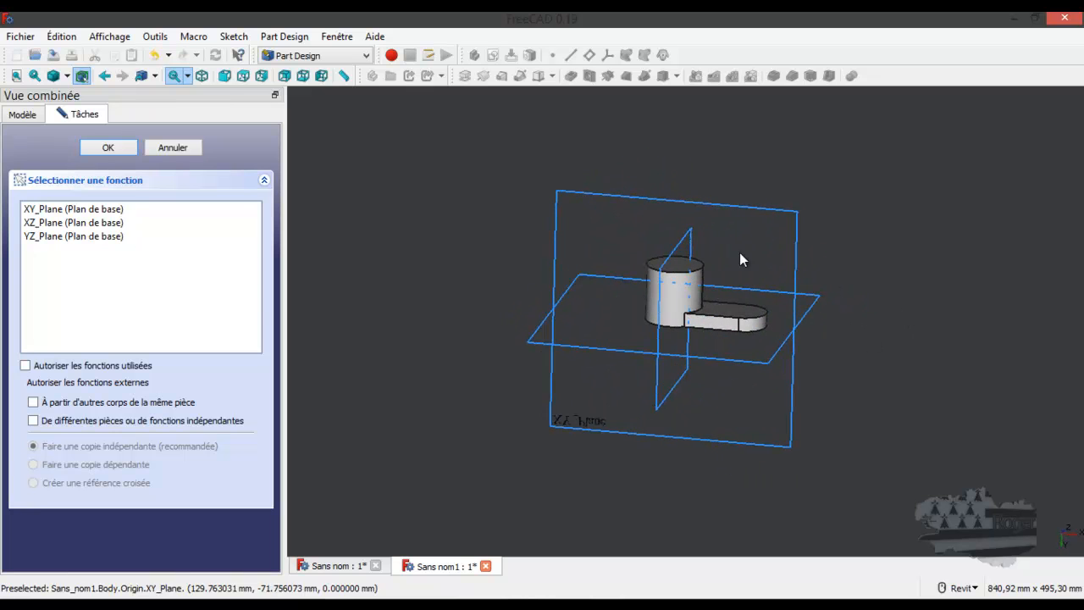
pyautogui.click(589, 199)
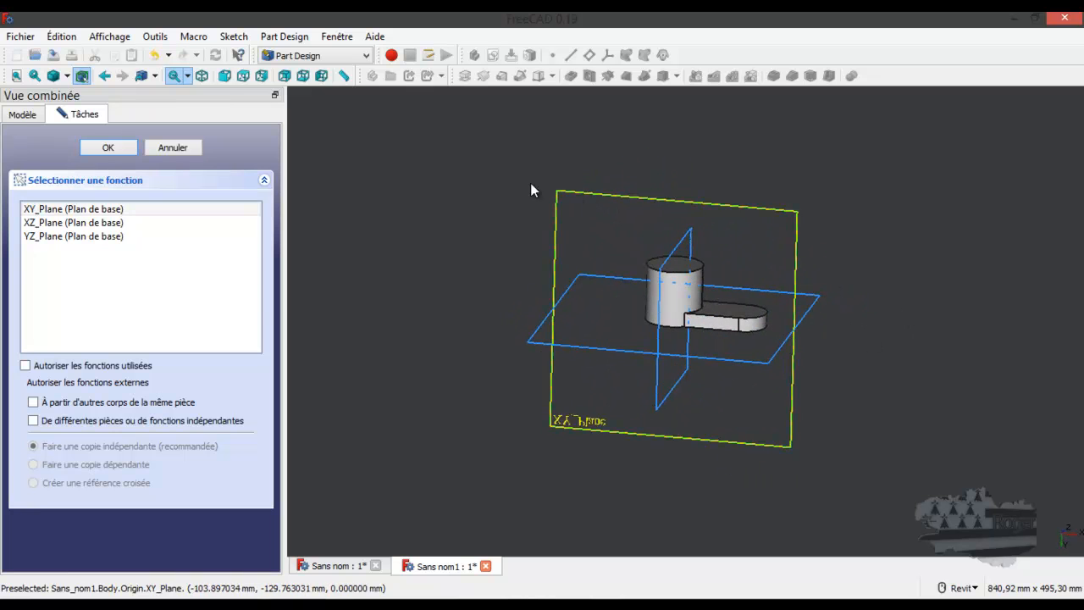
pyautogui.click(108, 147)
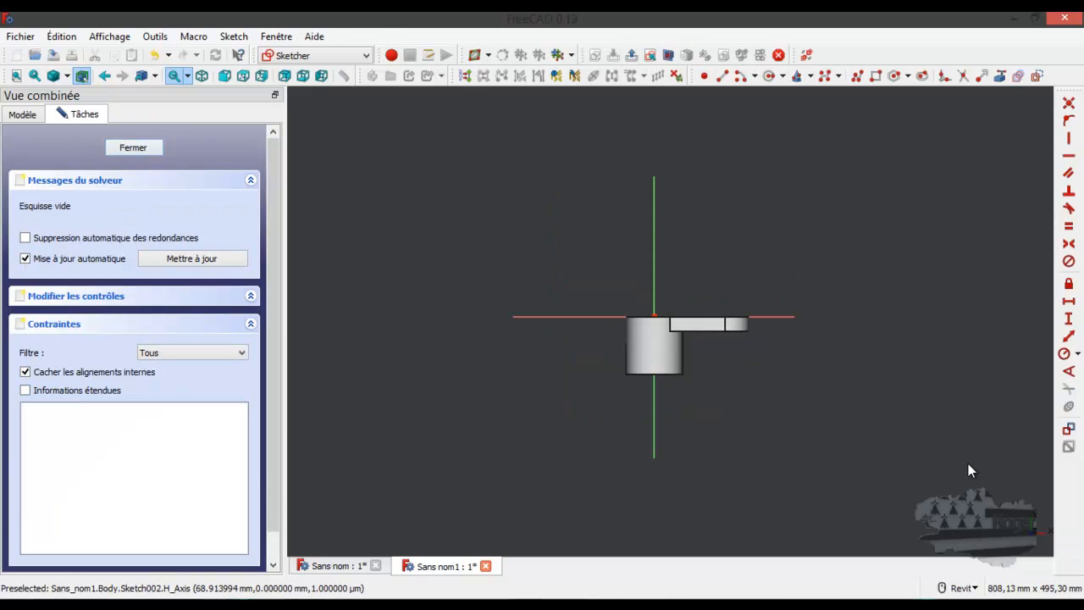
# - Set the display style to wireframe (Filaire) for the new sketch
pyautogui.press('5')
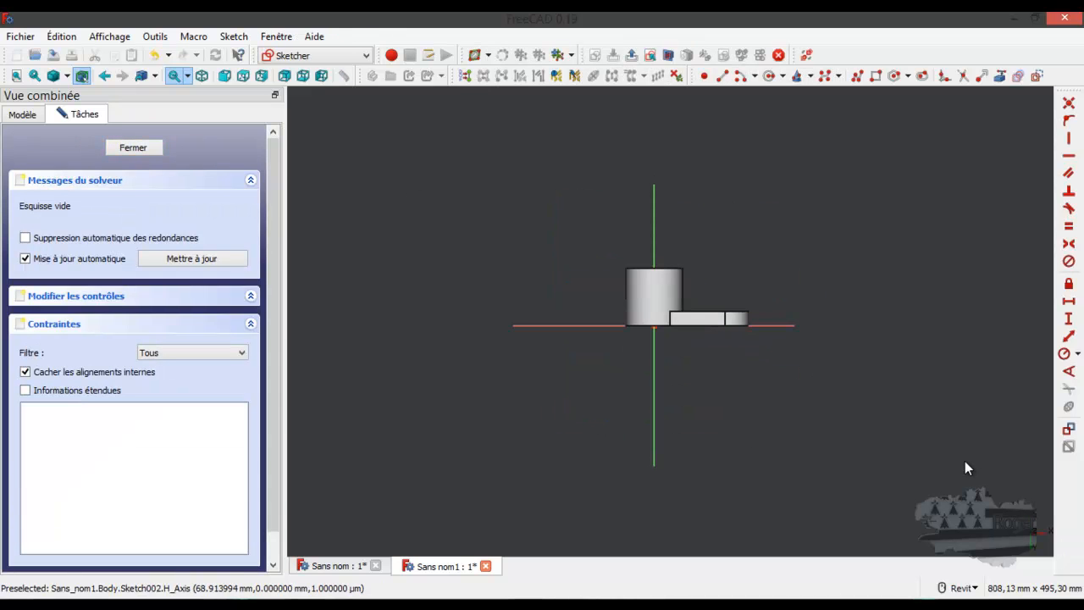
pyautogui.scroll(6, 662, 268)
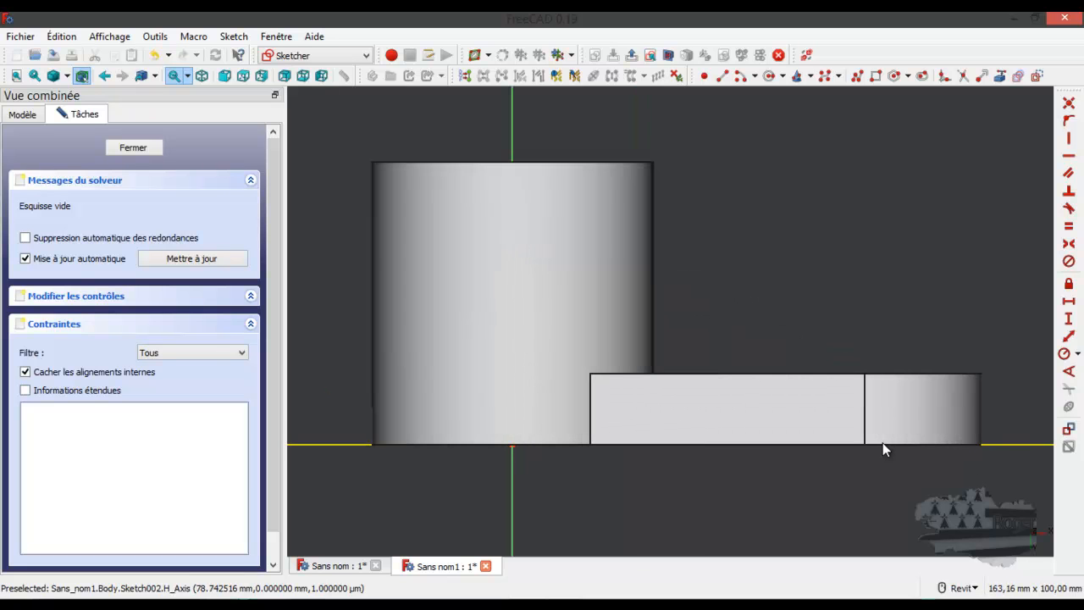
pyautogui.scroll(-5, 884, 440)
pyautogui.scroll(4, 635, 390)
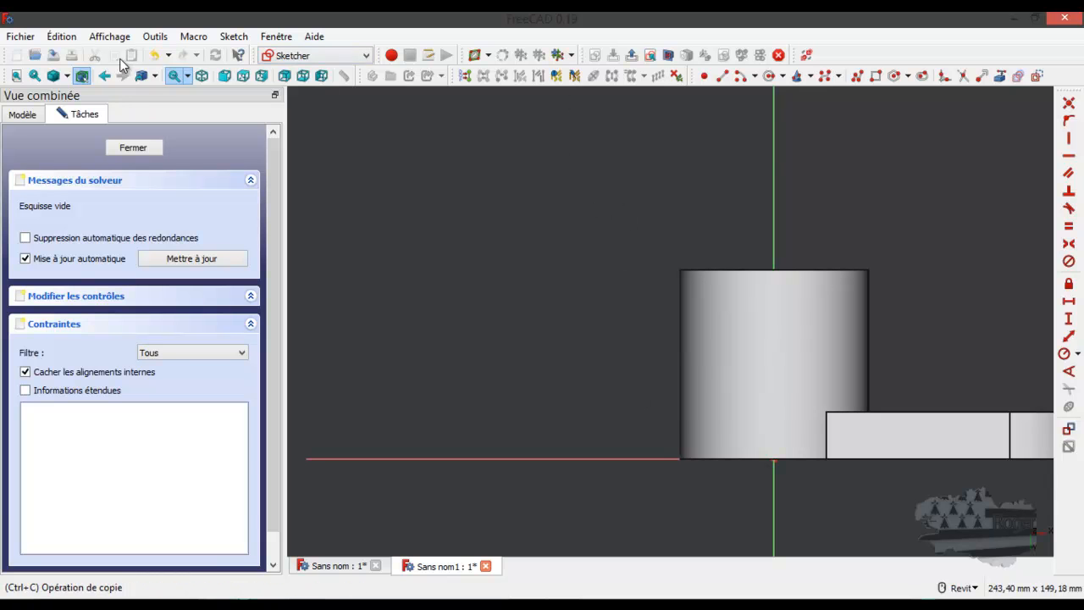
pyautogui.click(67, 77)
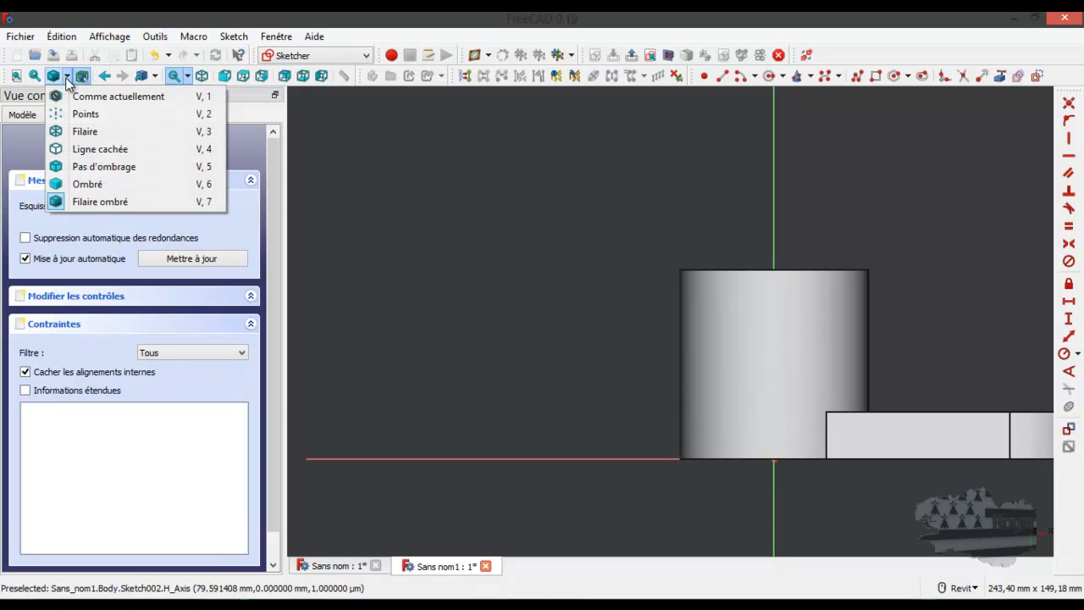
pyautogui.click(82, 131)
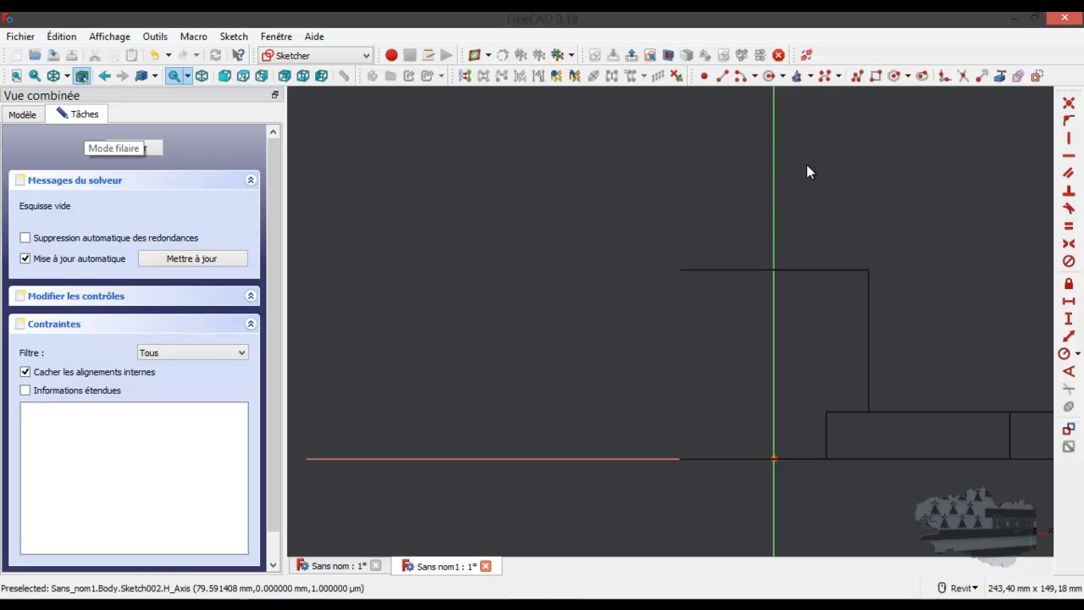
# - Sketch an L-shaped polyline about 83 mm long and 65 mm high from the horizontal axis near the origin, ending just short of its start
pyautogui.click(859, 76)
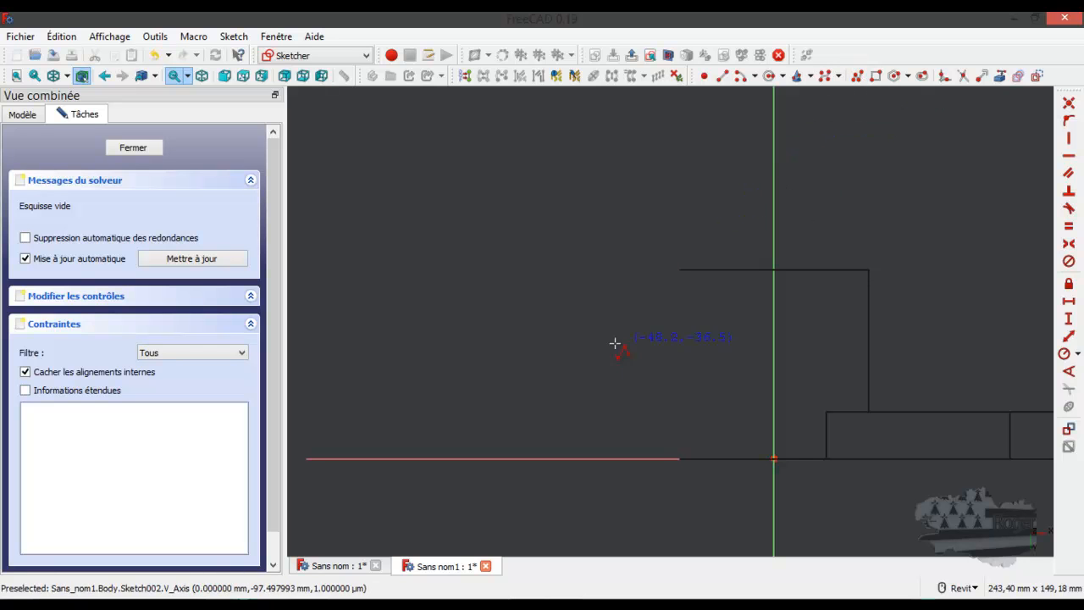
pyautogui.click(734, 458)
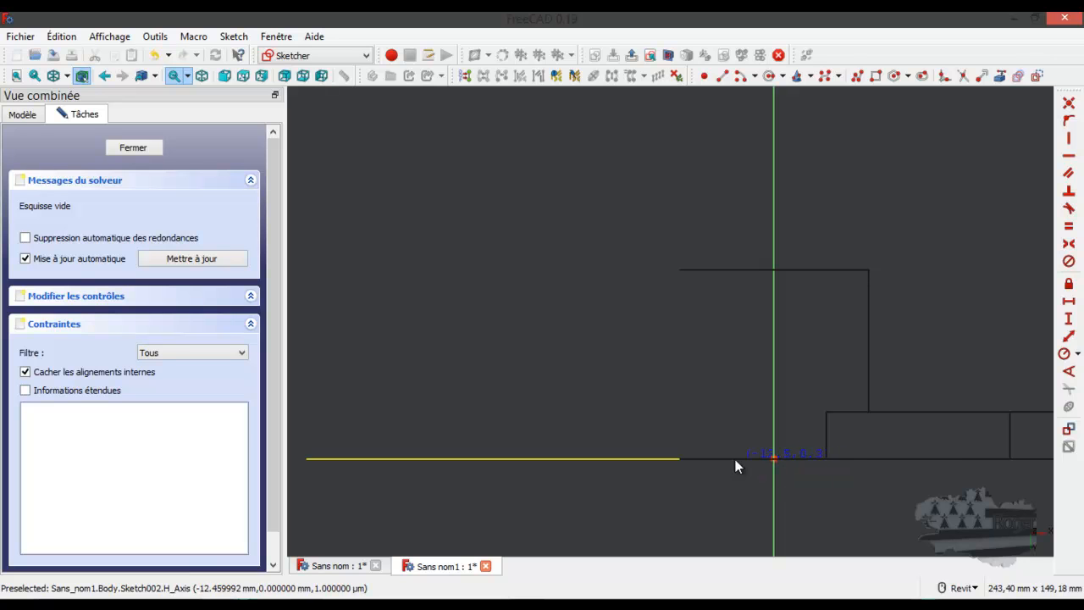
pyautogui.click(472, 458)
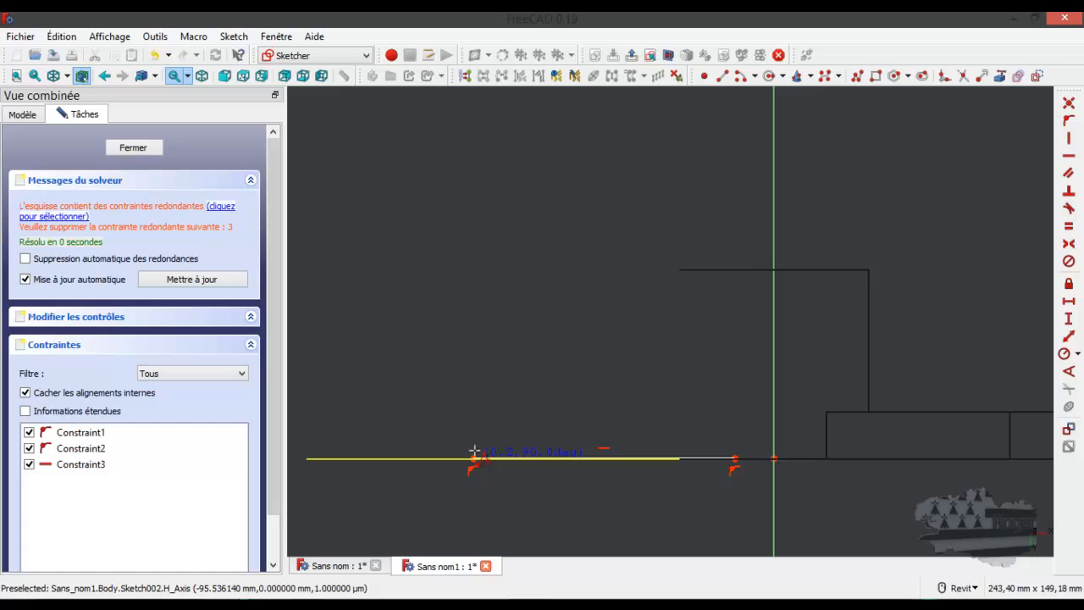
pyautogui.click(472, 255)
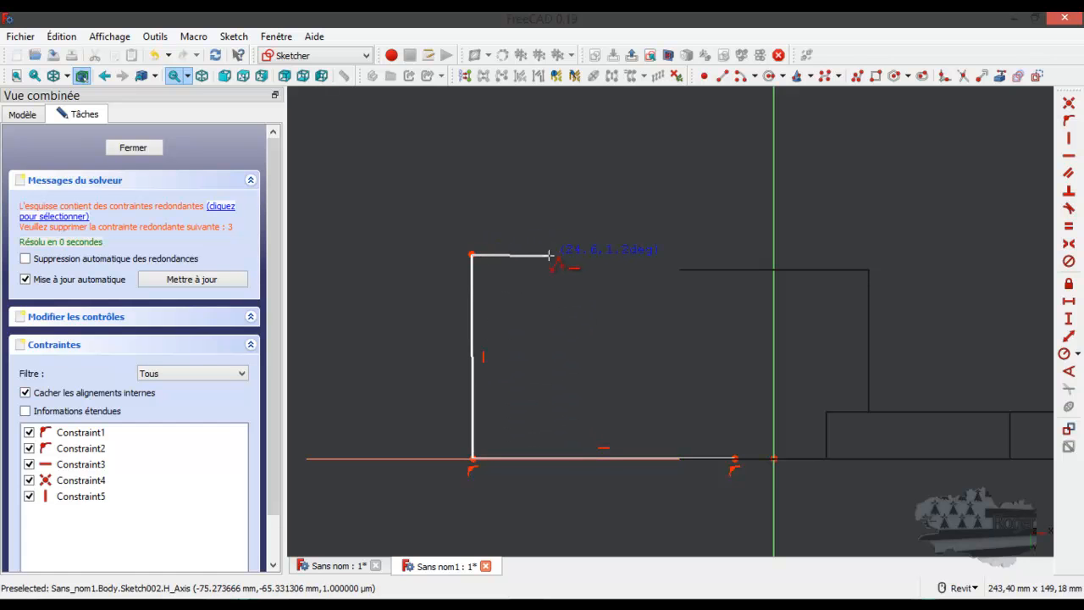
pyautogui.click(550, 255)
pyautogui.click(549, 405)
pyautogui.click(743, 413)
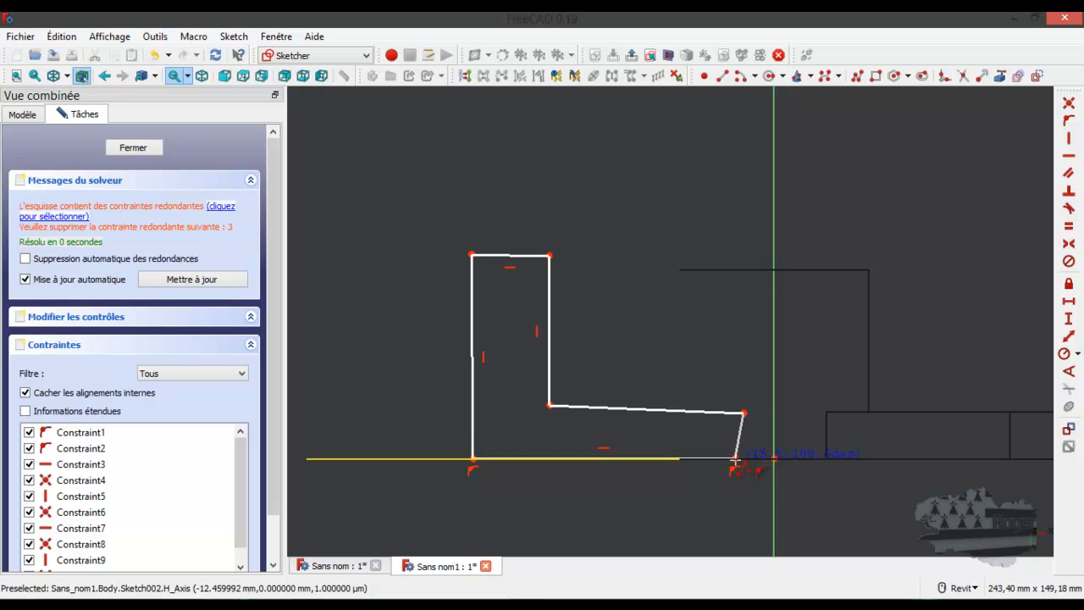
pyautogui.click(736, 443)
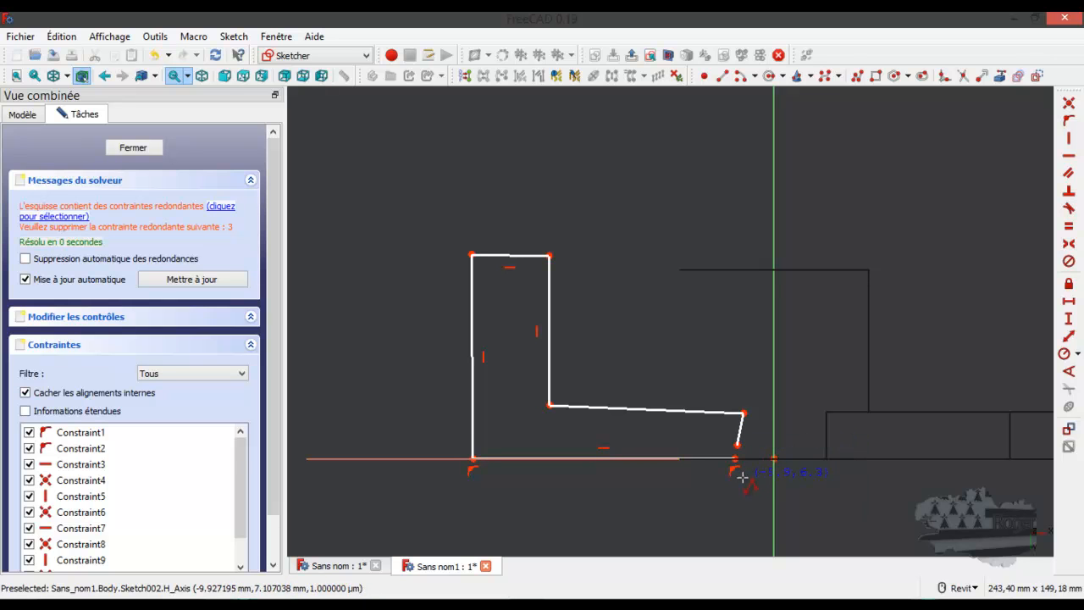
# - Try to join the two open end points of the L-shaped profile with a coincident constraint
pyautogui.scroll(4, 735, 470)
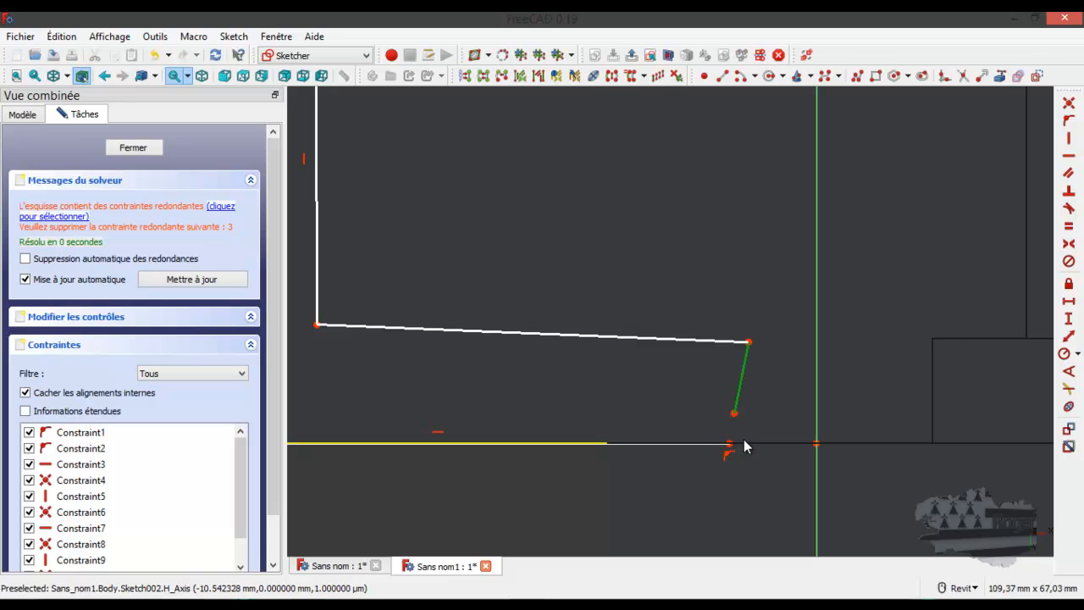
pyautogui.moveTo(778, 422); pyautogui.dragTo(719, 469)
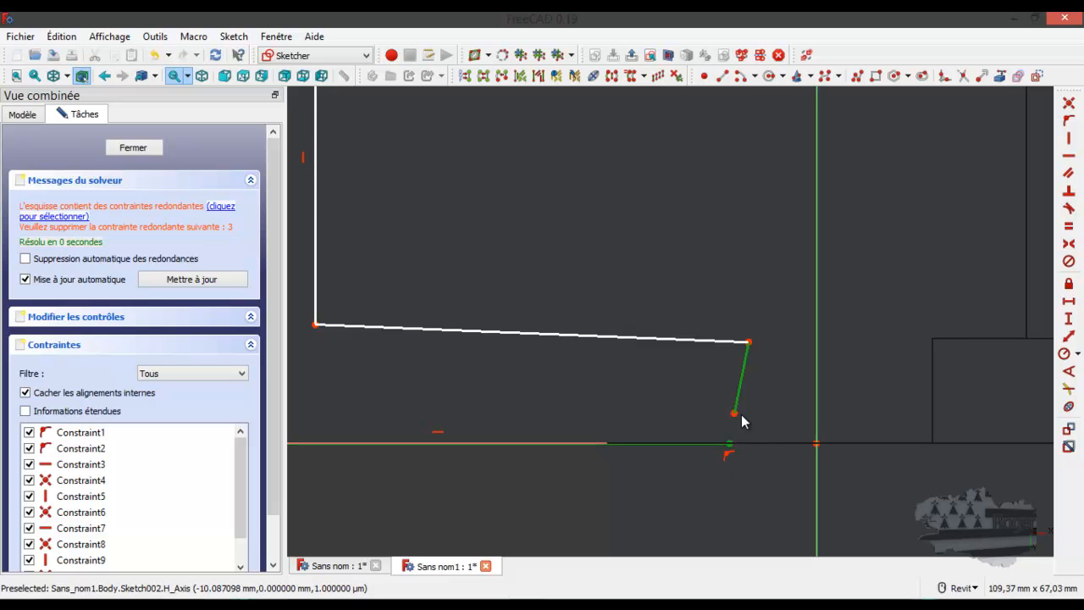
pyautogui.click(657, 442)
pyautogui.scroll(-4, 681, 479)
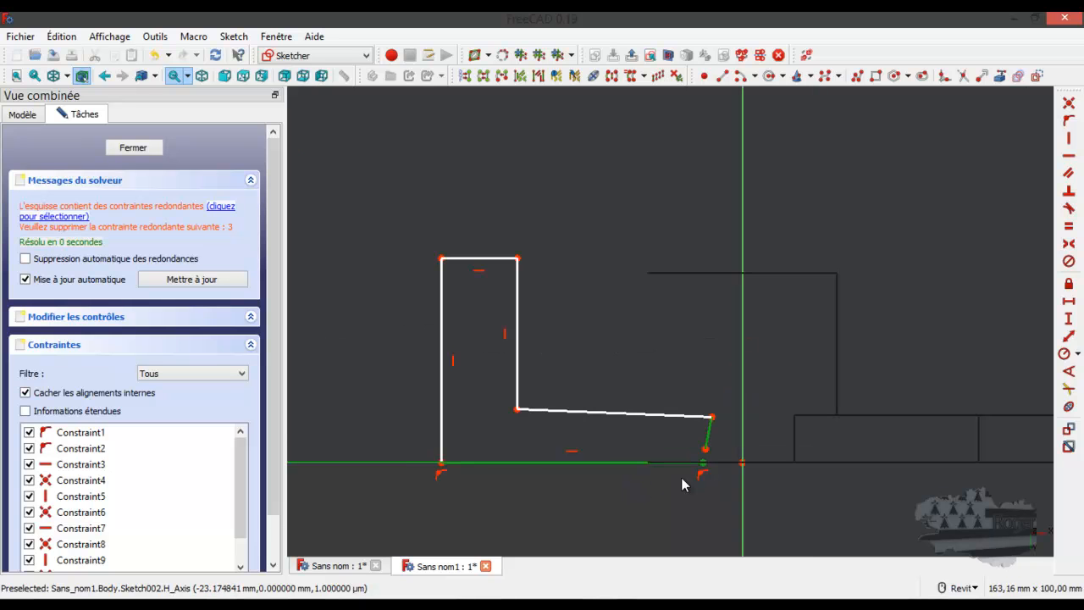
pyautogui.click(397, 463)
pyautogui.scroll(5, 702, 465)
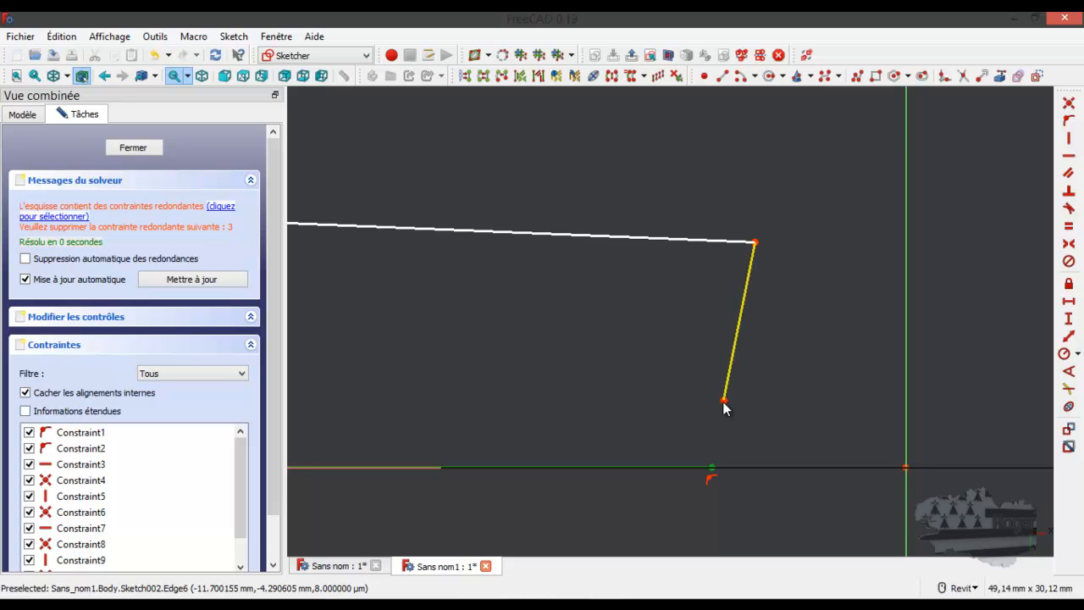
pyautogui.moveTo(754, 375); pyautogui.dragTo(711, 419)
pyautogui.scroll(-6, 775, 383)
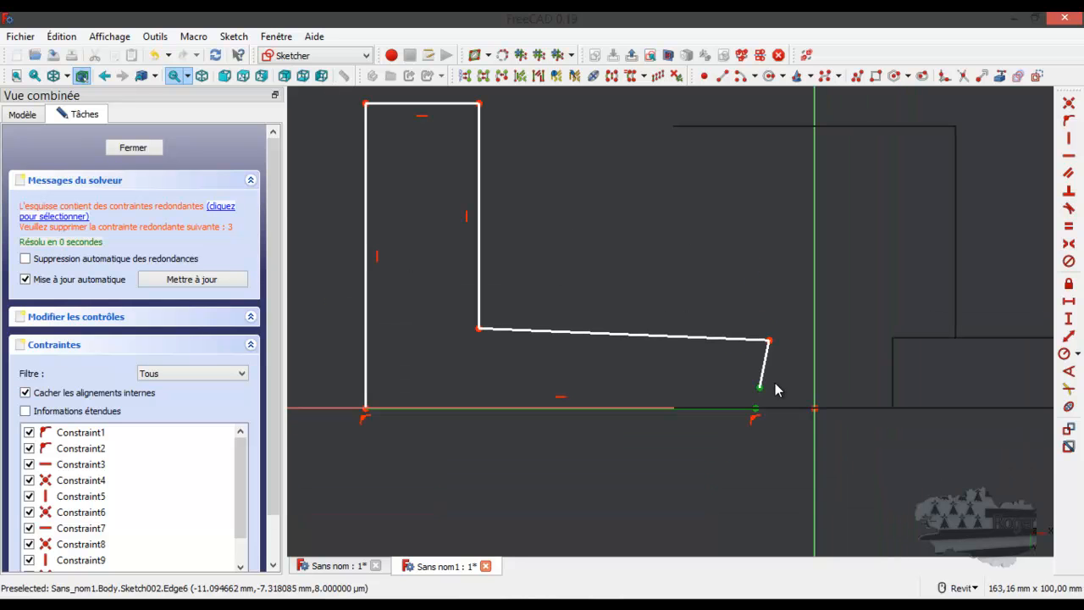
pyautogui.scroll(2, 775, 382)
pyautogui.scroll(8, 774, 383)
pyautogui.scroll(-10, 729, 396)
pyautogui.click(1069, 103)
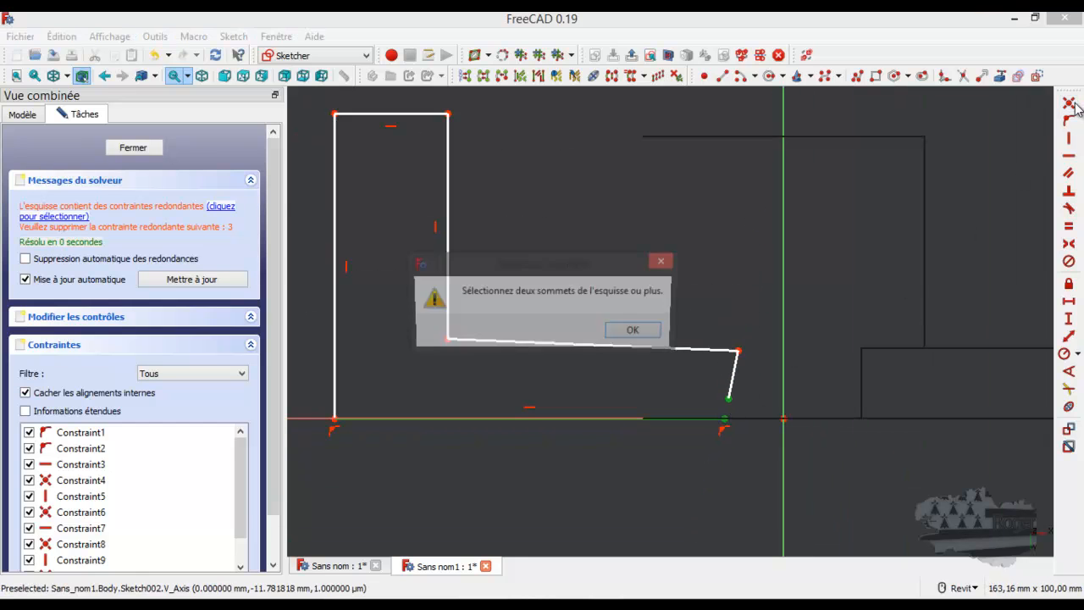
pyautogui.click(637, 332)
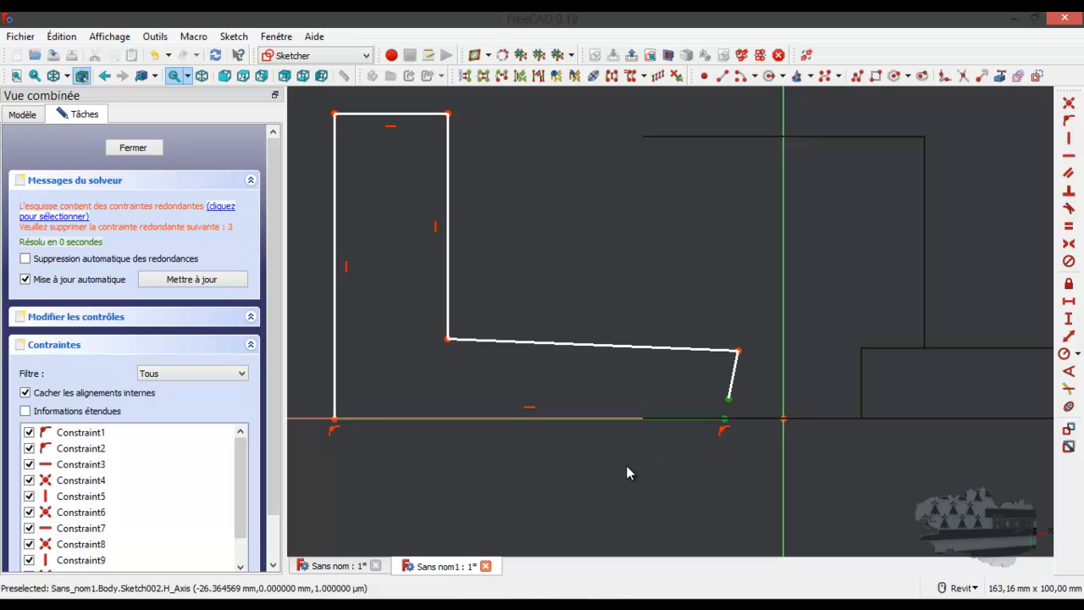
pyautogui.click(499, 441)
pyautogui.press('1')
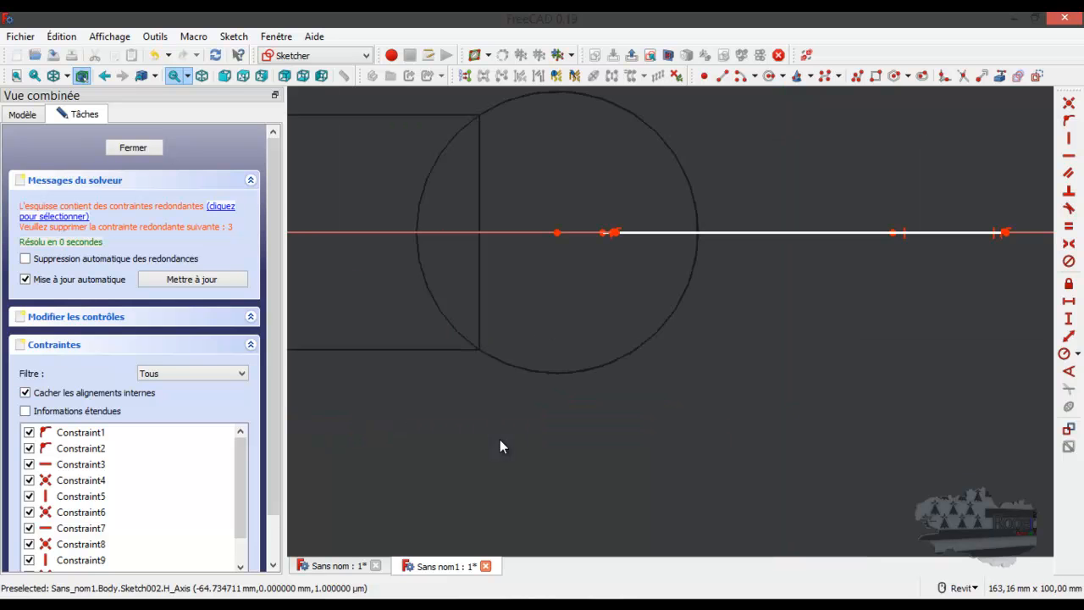
pyautogui.press('0')
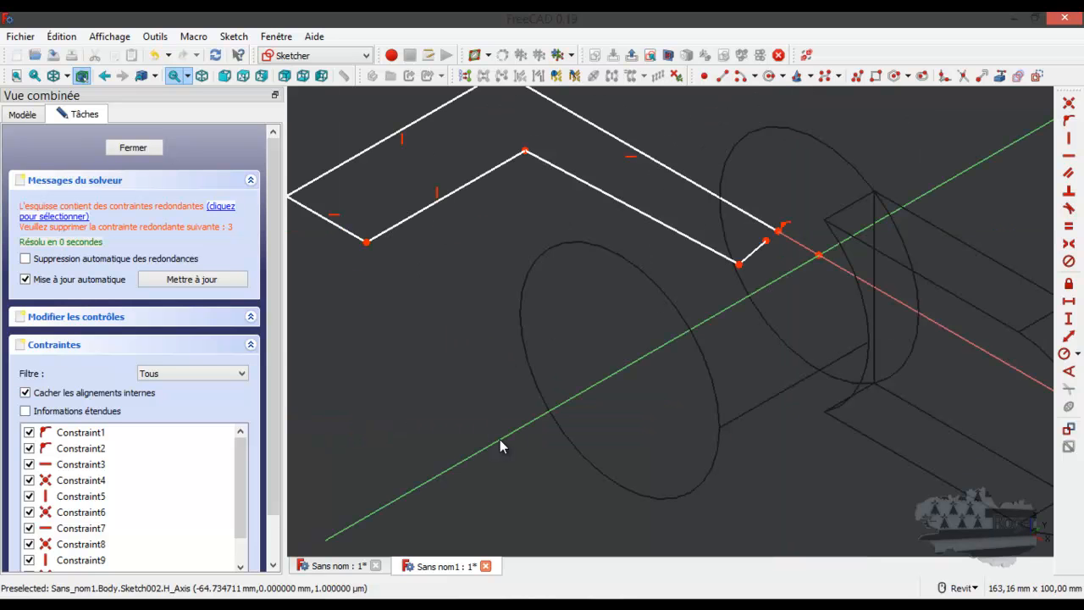
pyautogui.press('3')
pyautogui.scroll(-5, 517, 450)
pyautogui.press('6')
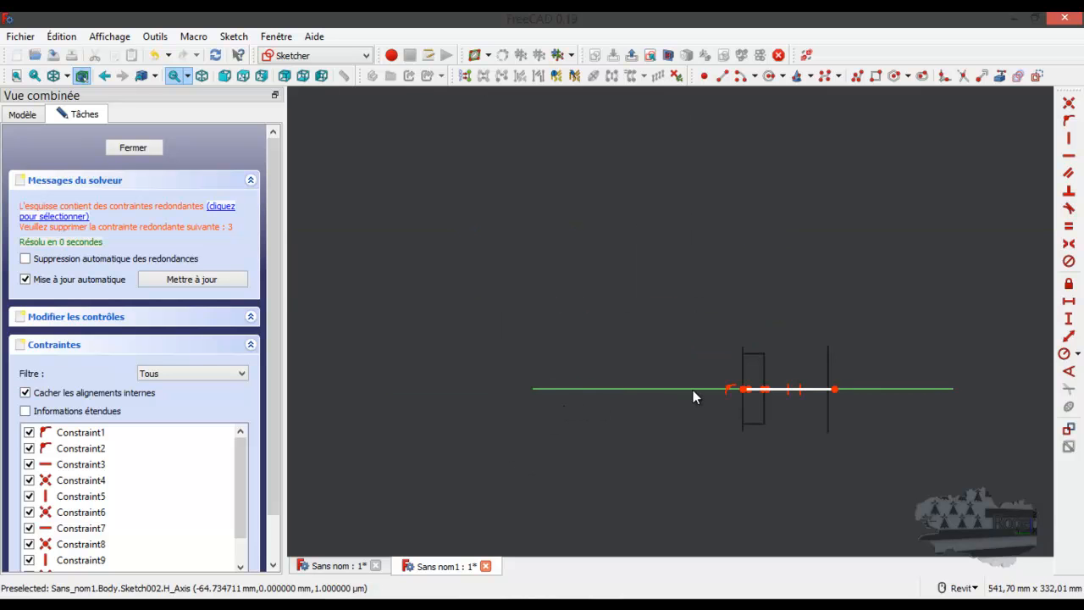
pyautogui.press('2')
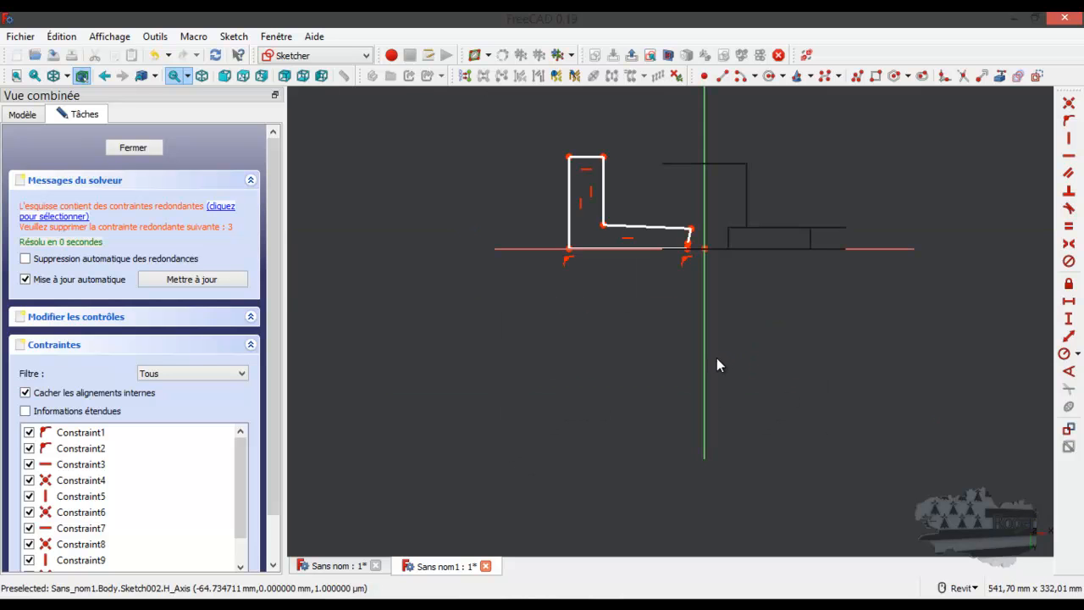
pyautogui.press('2')
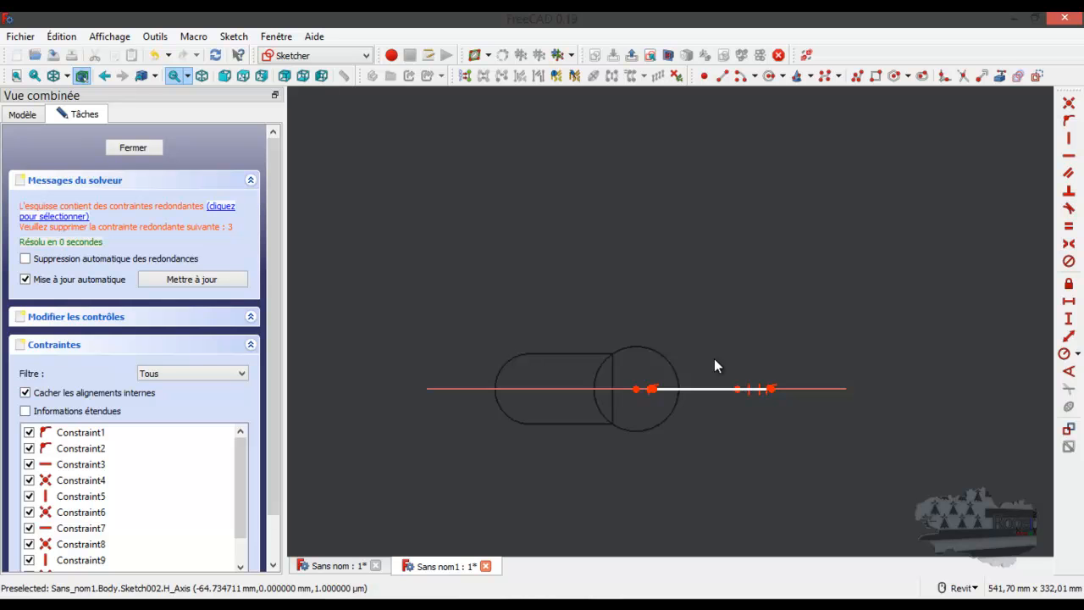
pyautogui.press('2')
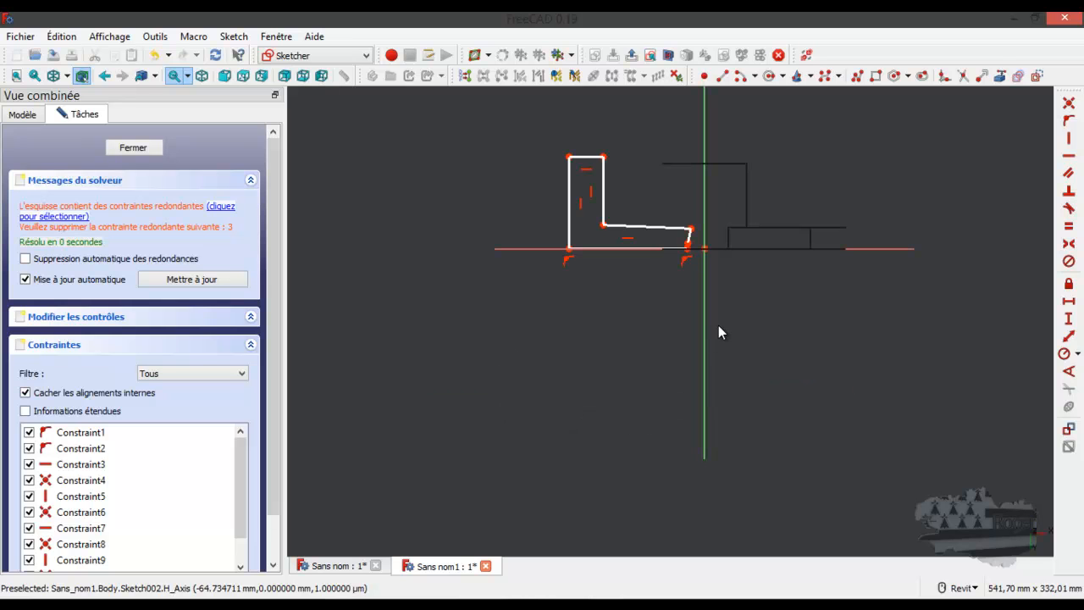
# - Make the L profile's two open end points coincident and delete the redundant horizontal constraint on the edge along the horizontal axis
pyautogui.scroll(5, 689, 236)
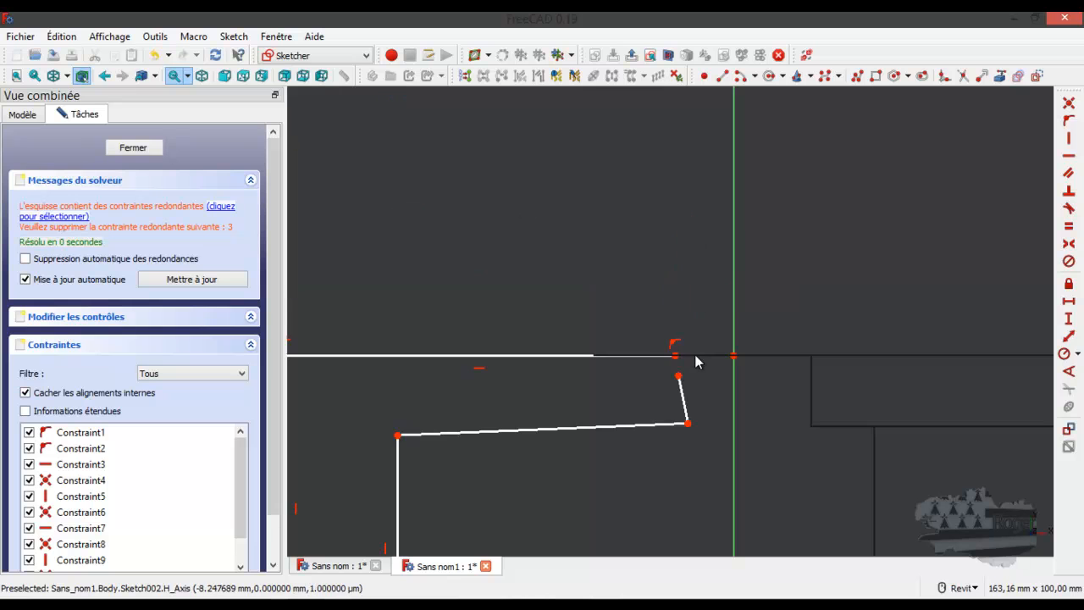
pyautogui.scroll(-4, 693, 364)
pyautogui.scroll(2, 695, 371)
pyautogui.scroll(3, 694, 372)
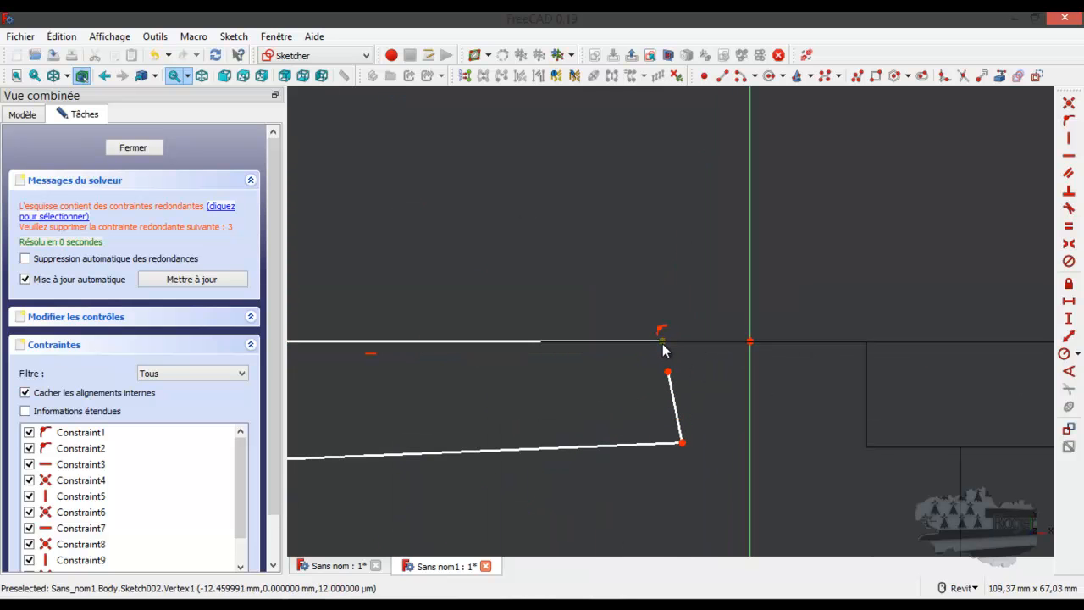
pyautogui.click(662, 341)
pyautogui.click(668, 373)
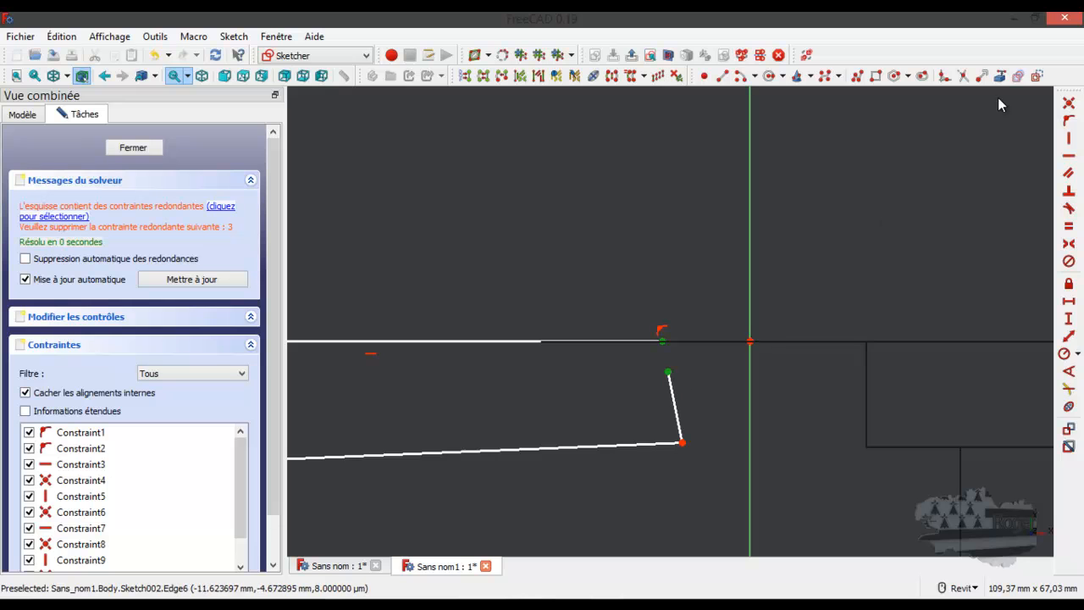
pyautogui.click(1068, 103)
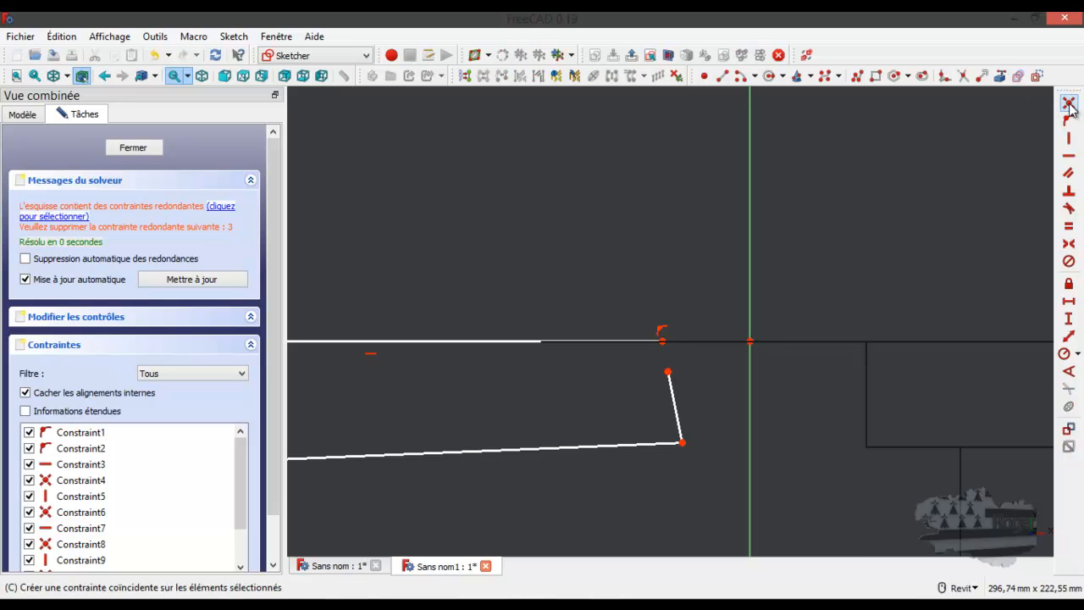
pyautogui.click(218, 208)
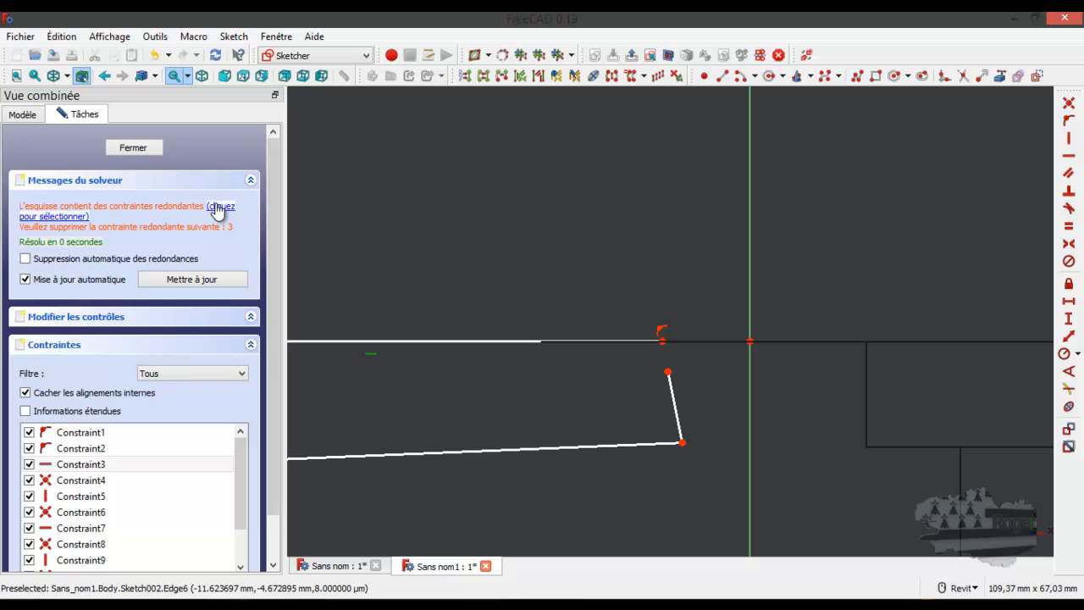
pyautogui.press('Delete')
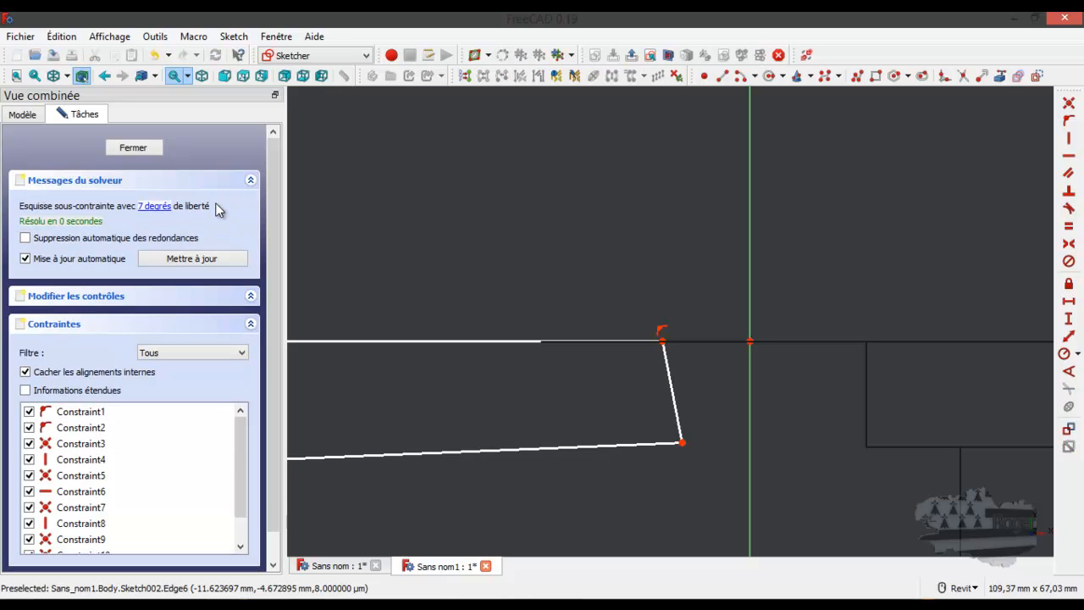
# - Constrain the short slanted closing edge near the origin to vertical and the adjoining slanted inner edge to horizontal
pyautogui.scroll(-2, 502, 253)
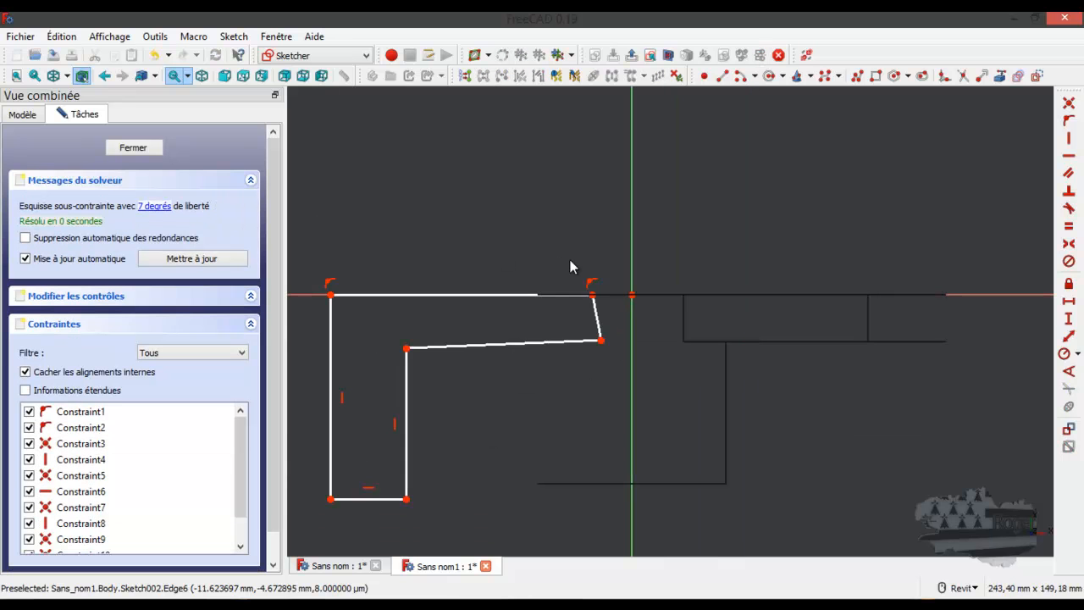
pyautogui.click(597, 322)
pyautogui.click(1068, 138)
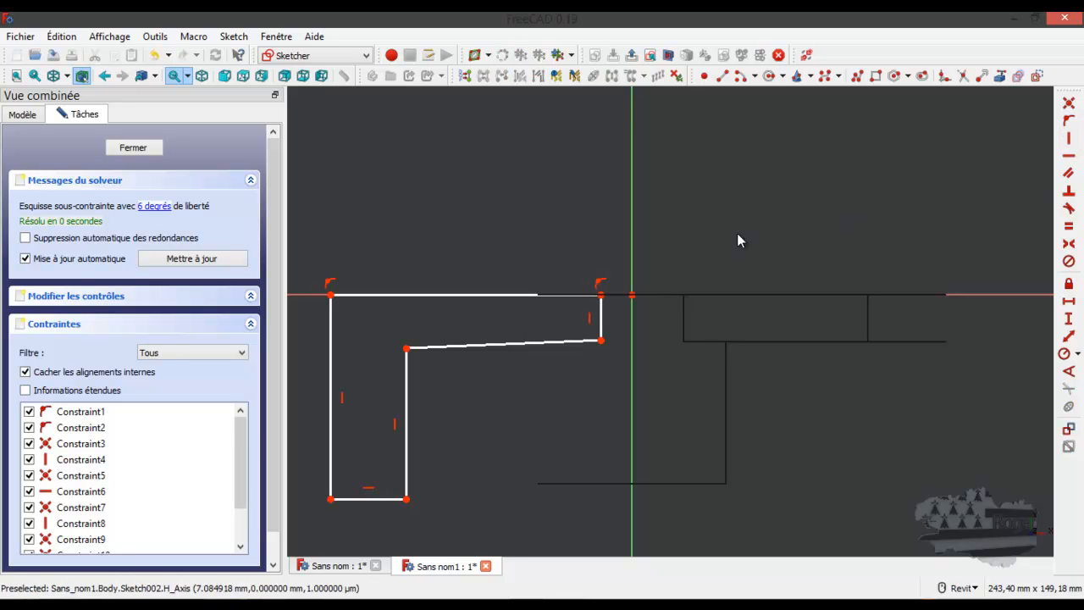
pyautogui.click(522, 340)
pyautogui.click(1069, 156)
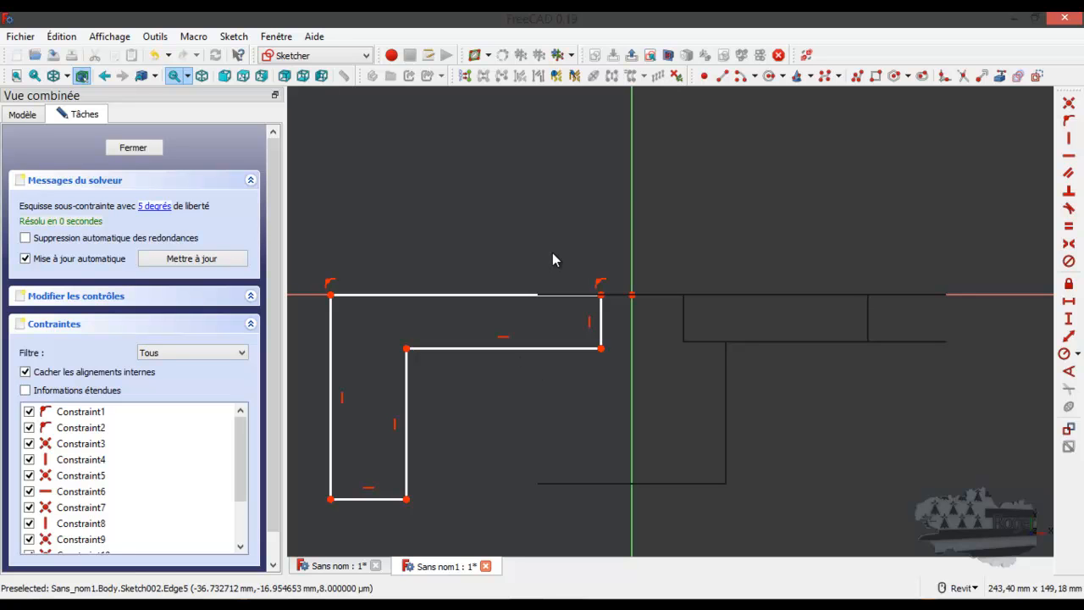
# - Make the profile's corner nearest the vertical axis coincident with the origin and delete the redundant point-on-object constraint
pyautogui.scroll(2, 602, 337)
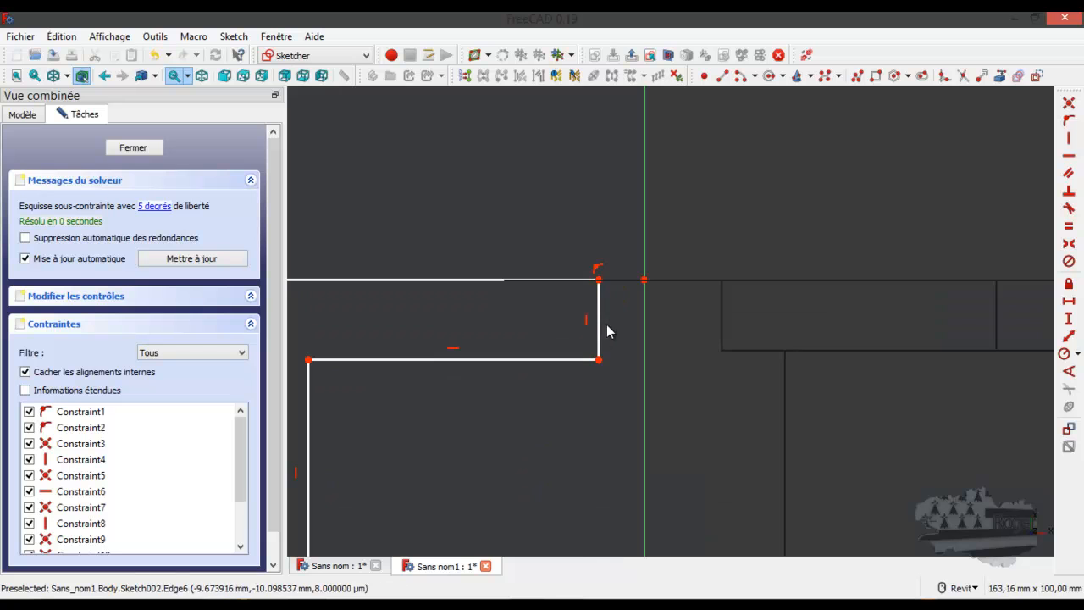
pyautogui.click(598, 279)
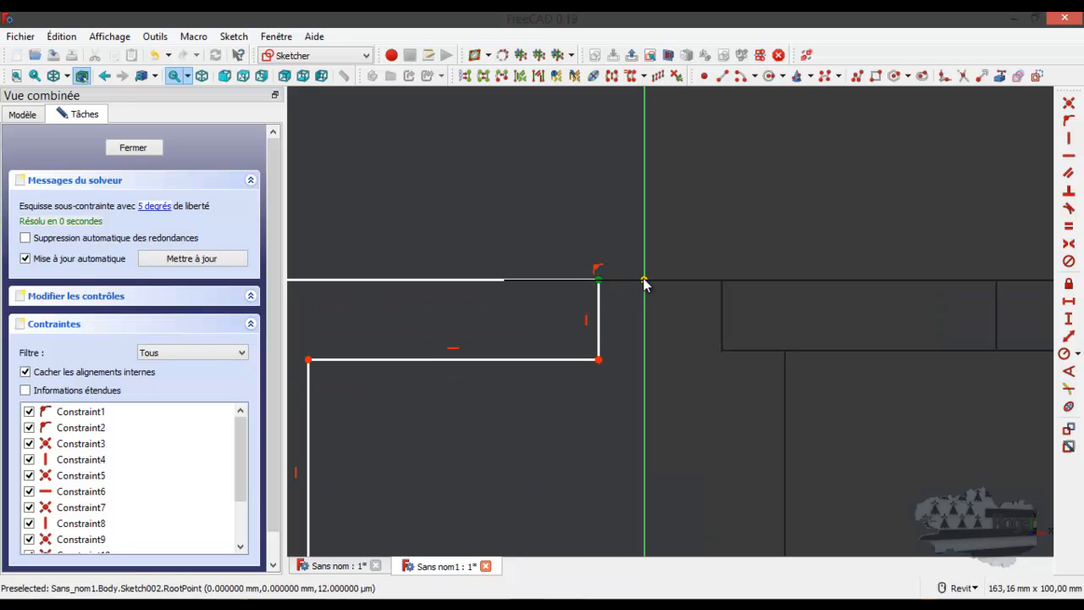
pyautogui.click(645, 280)
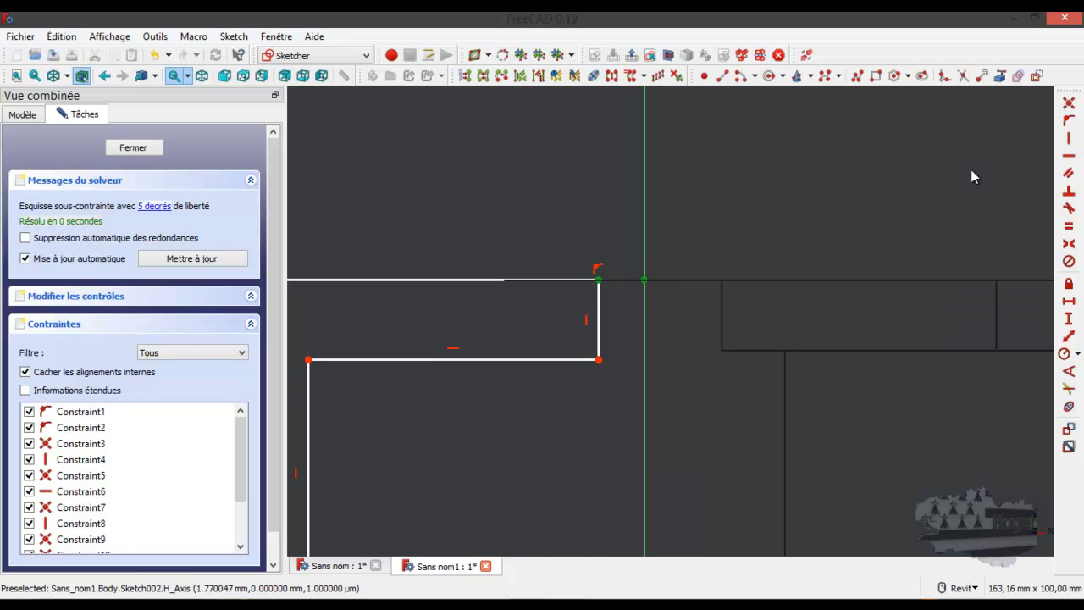
pyautogui.click(1069, 103)
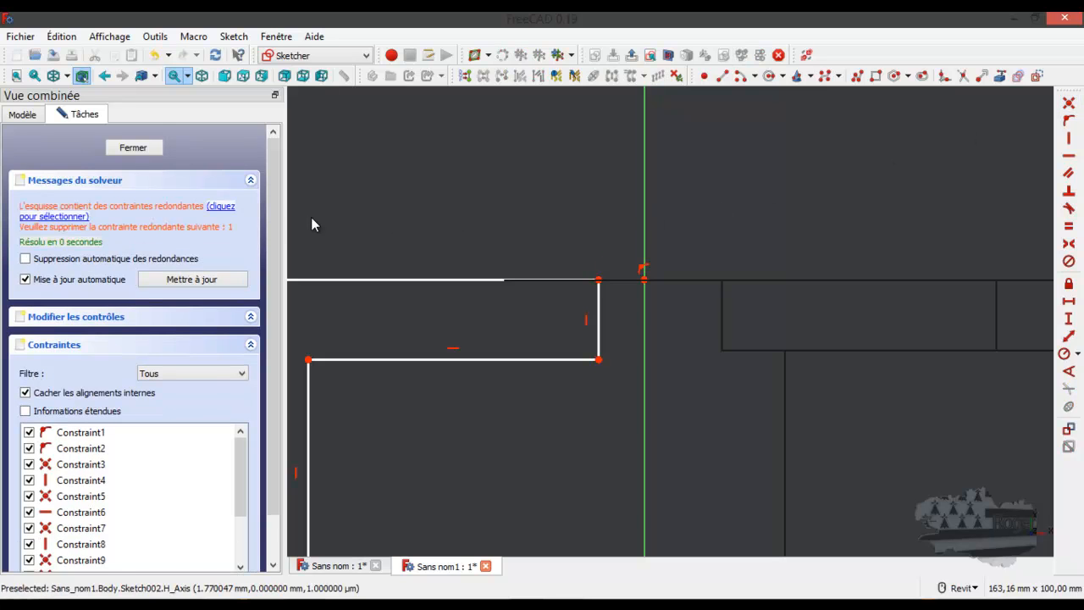
pyautogui.click(222, 207)
pyautogui.press('Delete')
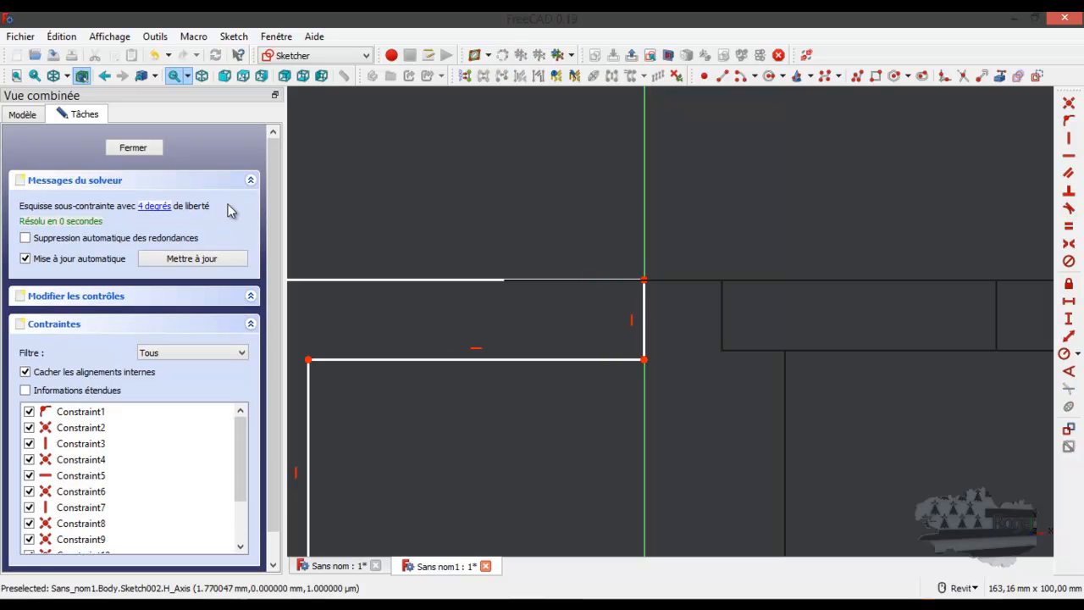
# - Bring up the reference drawing in Windows Photo Viewer and check the L-shaped support's dimensions
pyautogui.scroll(-2, 688, 226)
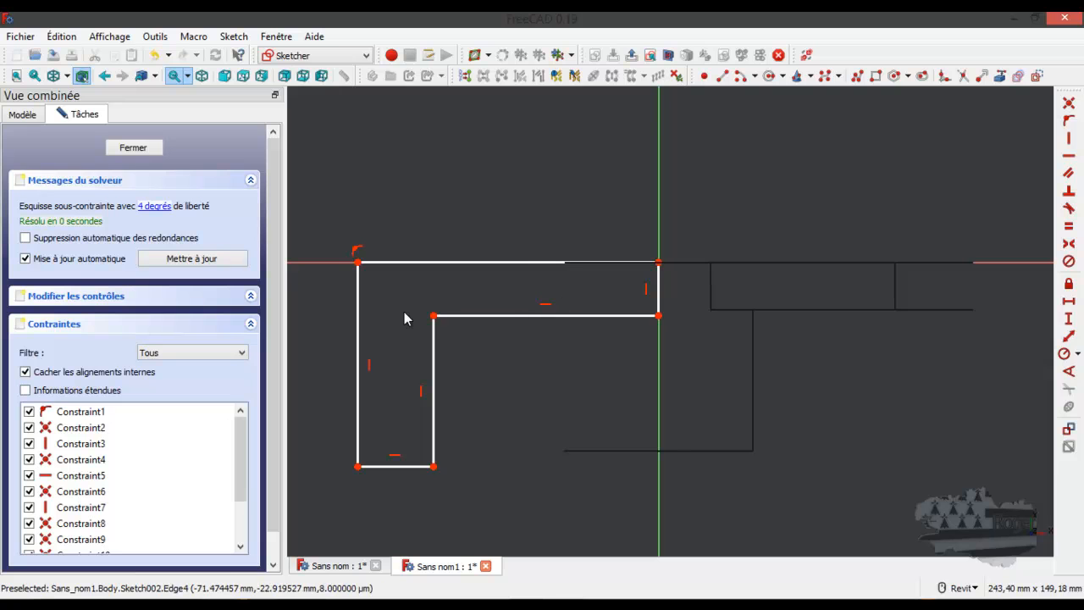
pyautogui.click(518, 260)
pyautogui.moveTo(1083, 152); pyautogui.dragTo(781, 103)
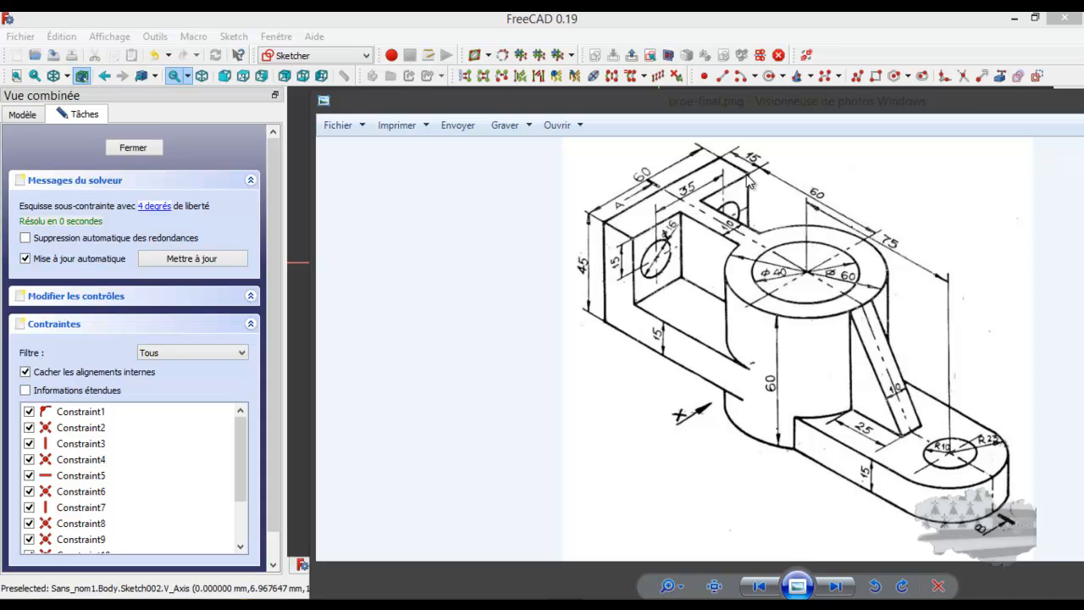
# - Dimension the horizontal distance between the L profile's outer corner on the horizontal axis and the origin as 75 mm
pyautogui.moveTo(809, 100)
pyautogui.mouseDown()
pyautogui.moveTo(1083, 160)
pyautogui.moveTo(1083, 146)
pyautogui.mouseUp()
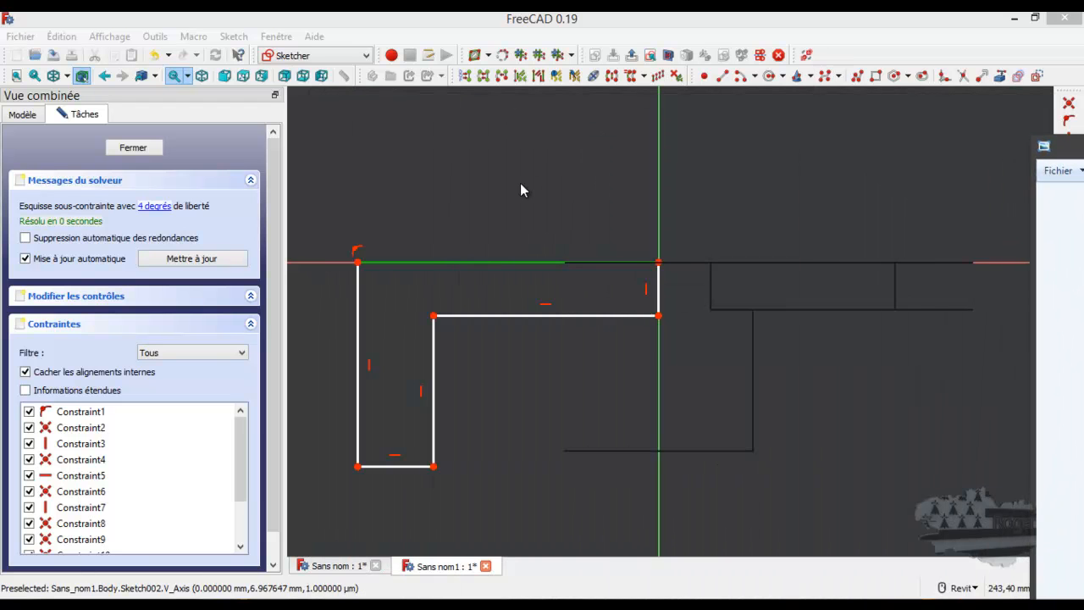
pyautogui.click(358, 261)
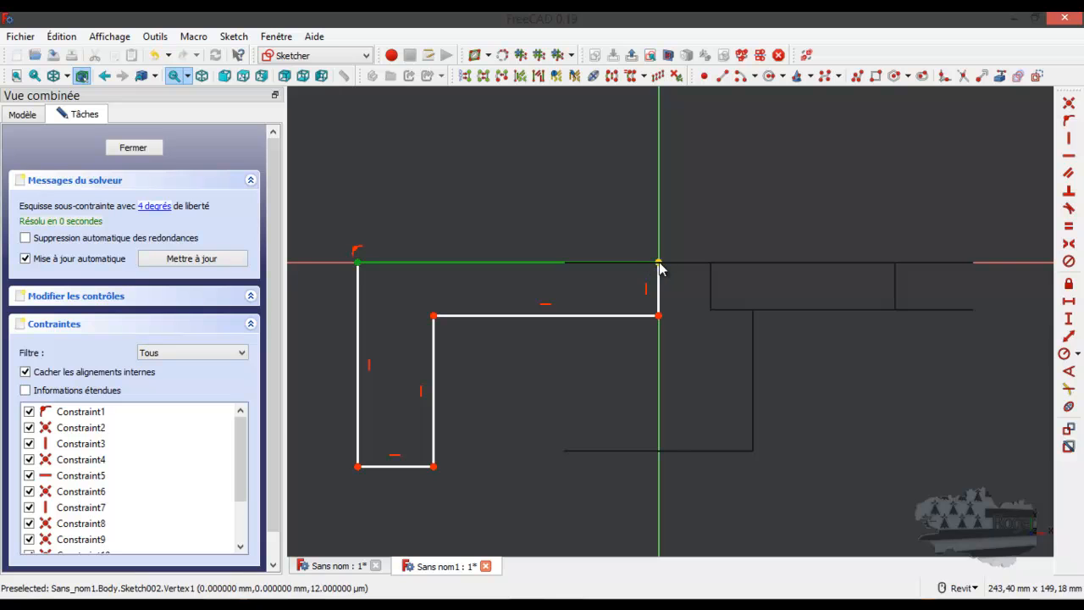
pyautogui.click(1068, 300)
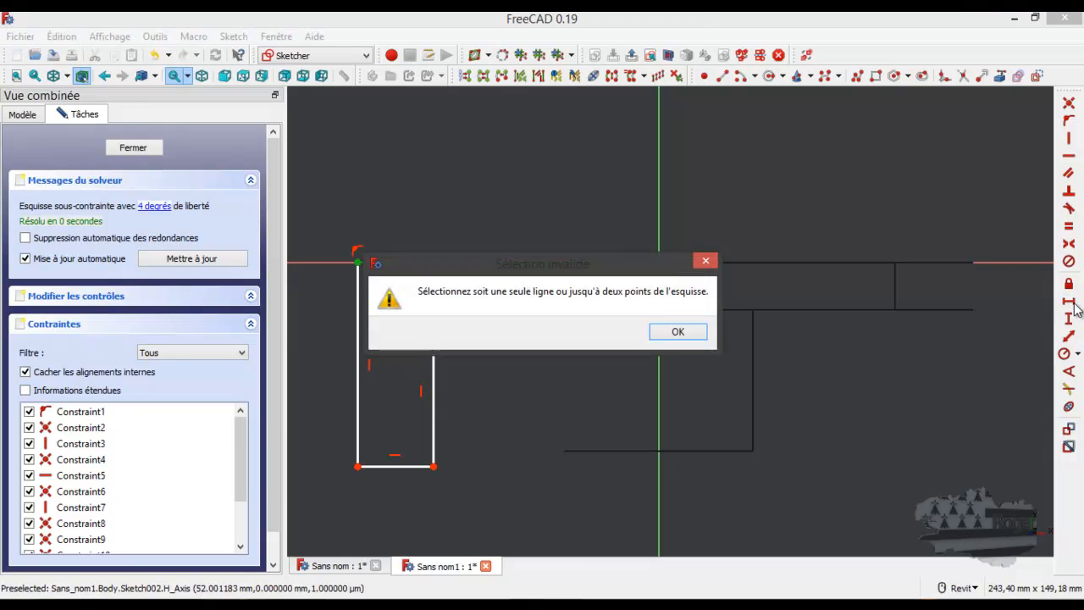
pyautogui.click(702, 332)
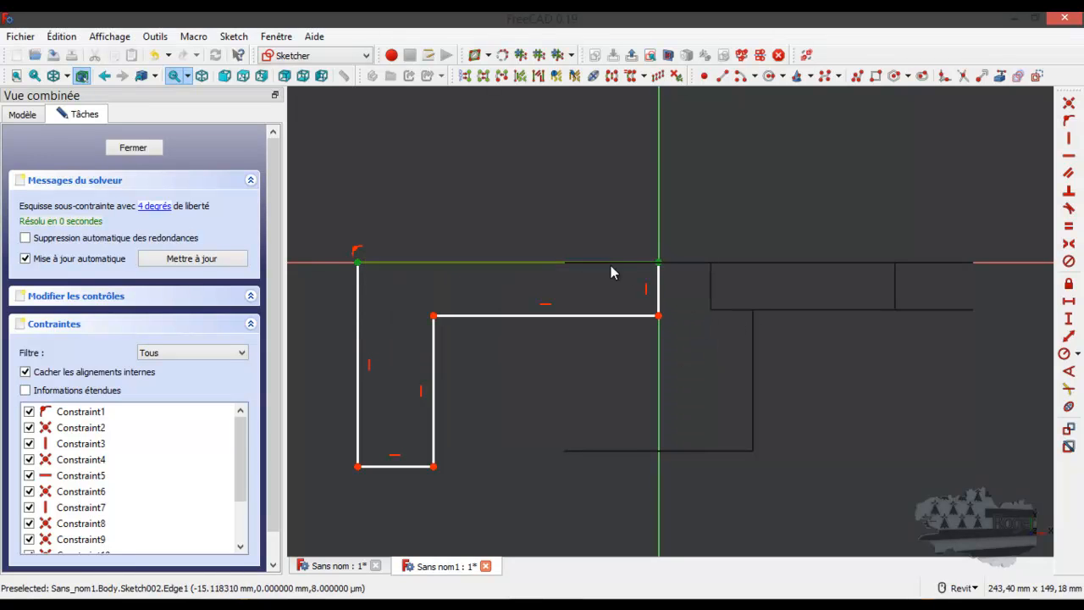
pyautogui.click(358, 263)
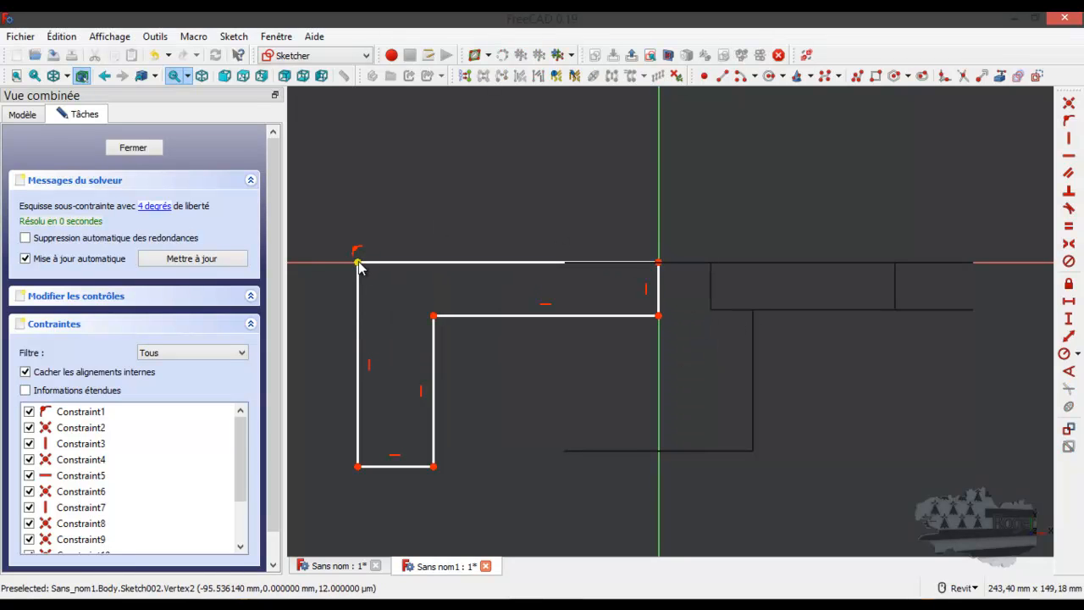
pyautogui.click(660, 261)
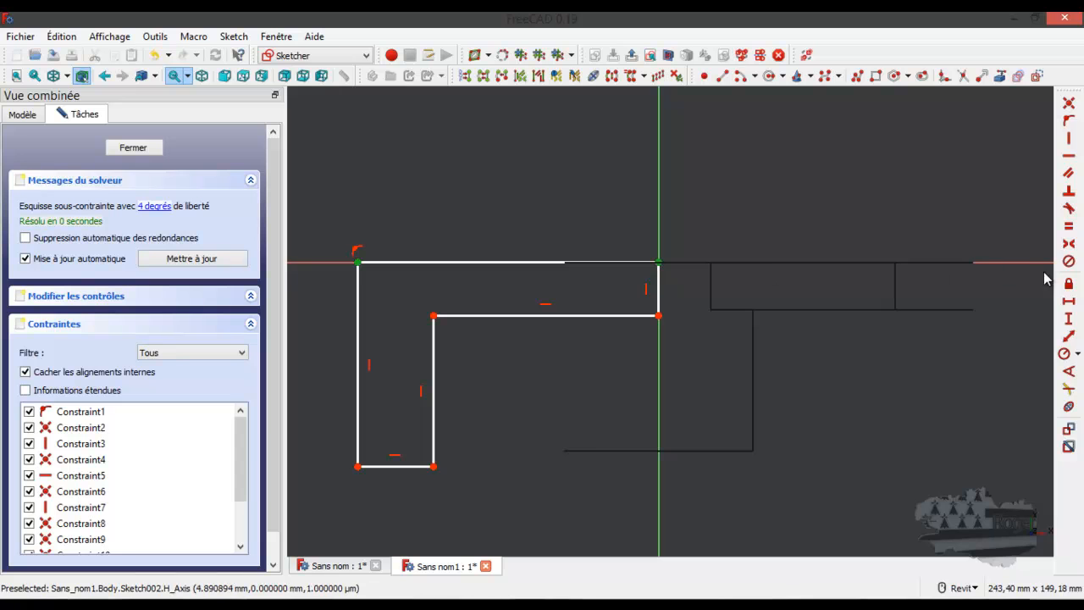
pyautogui.click(1068, 300)
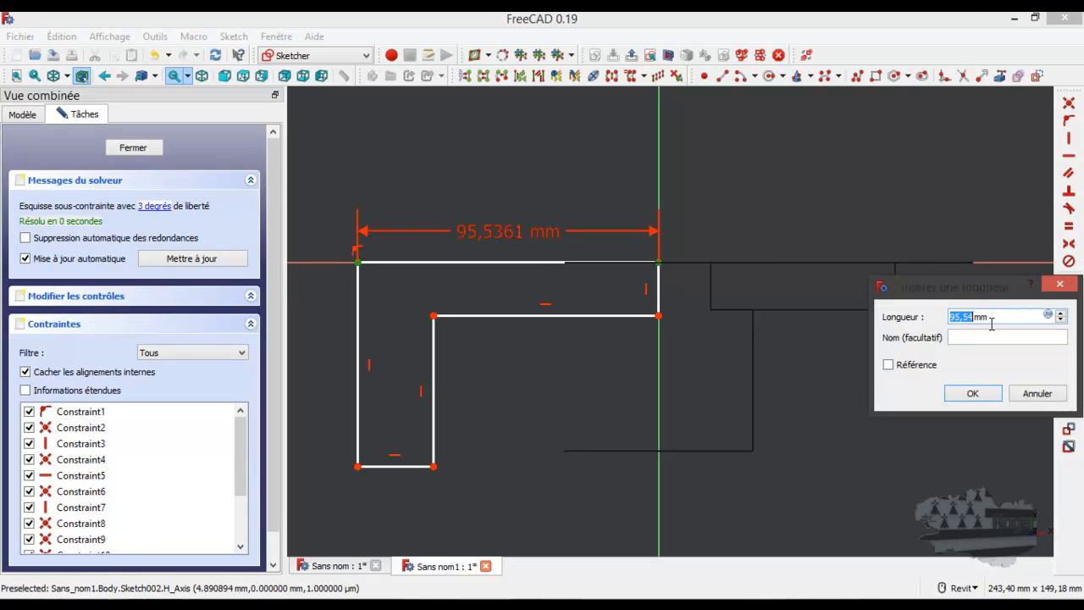
pyautogui.write('75')
pyautogui.click(974, 394)
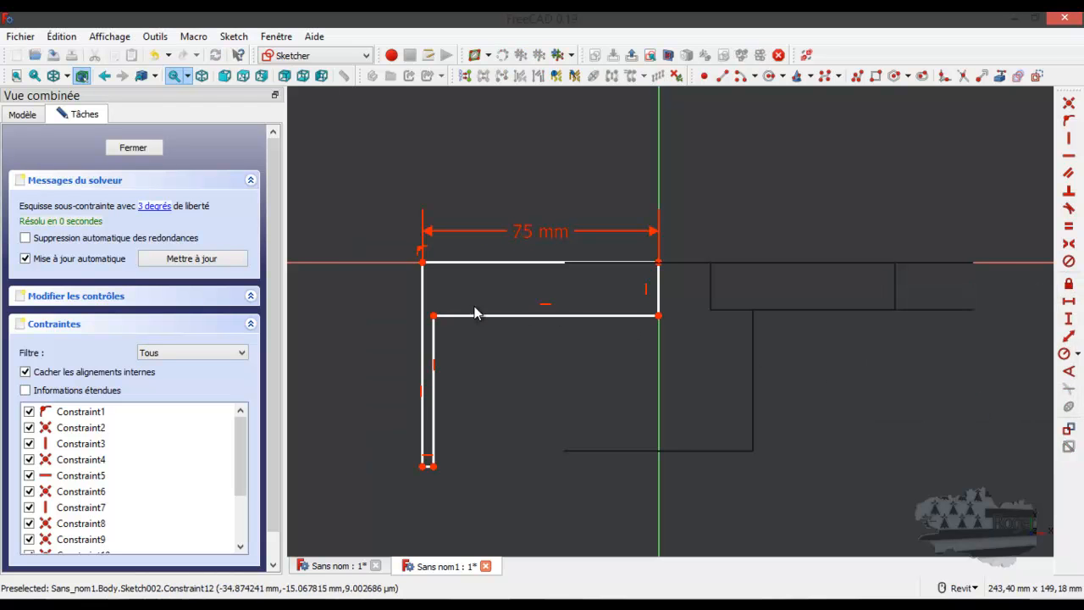
# - Set the horizontal length of the short end edge of the profile's long vertical leg to 15 mm
pyautogui.scroll(4, 425, 475)
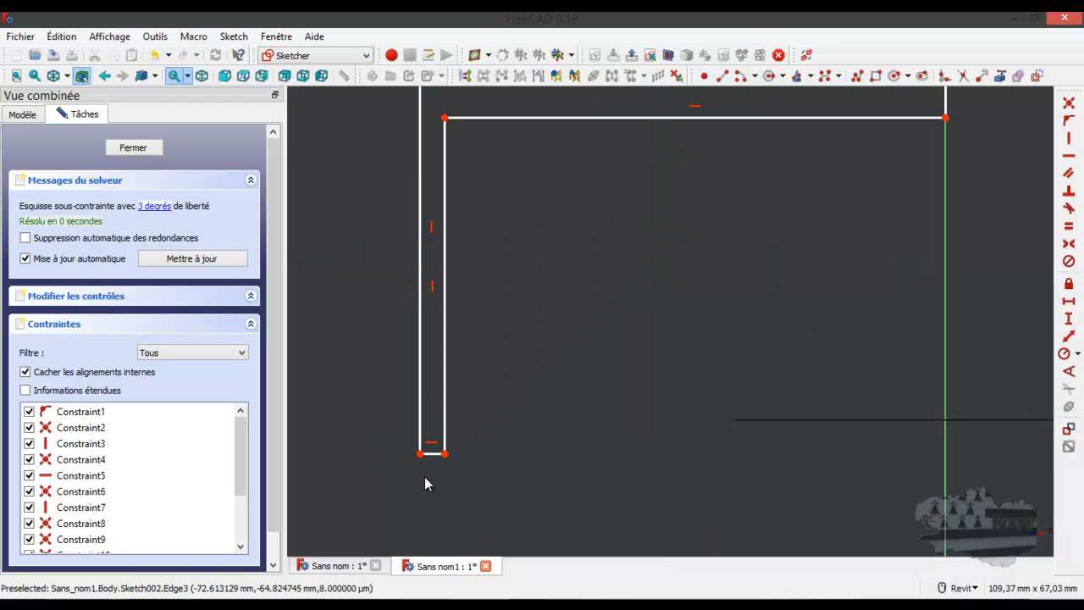
pyautogui.click(432, 455)
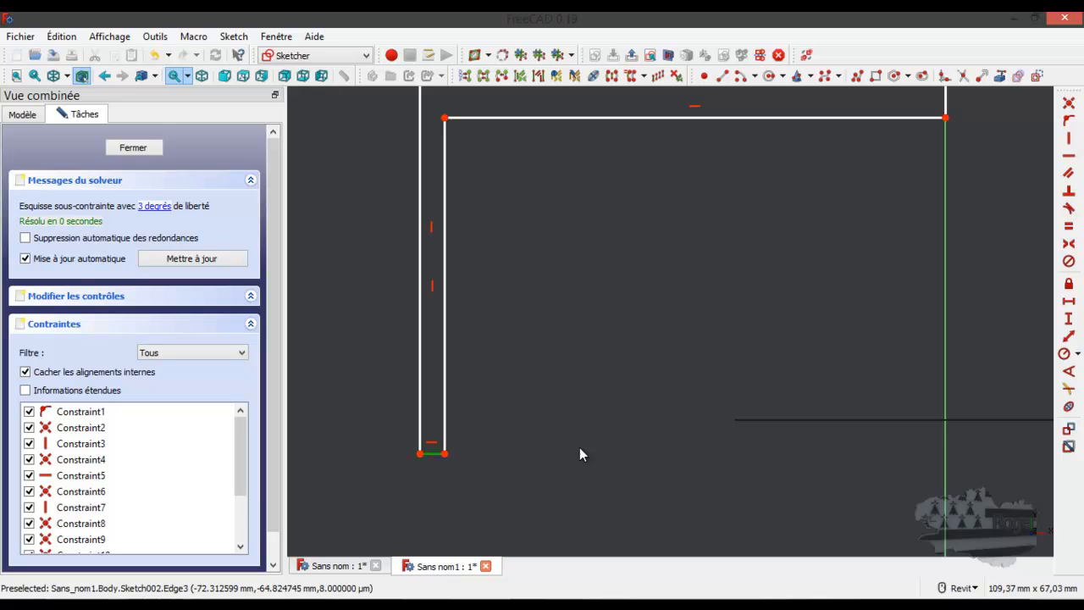
pyautogui.moveTo(1083, 149)
pyautogui.mouseDown()
pyautogui.moveTo(1083, 136)
pyautogui.moveTo(851, 91)
pyautogui.moveTo(1083, 140)
pyautogui.mouseUp()
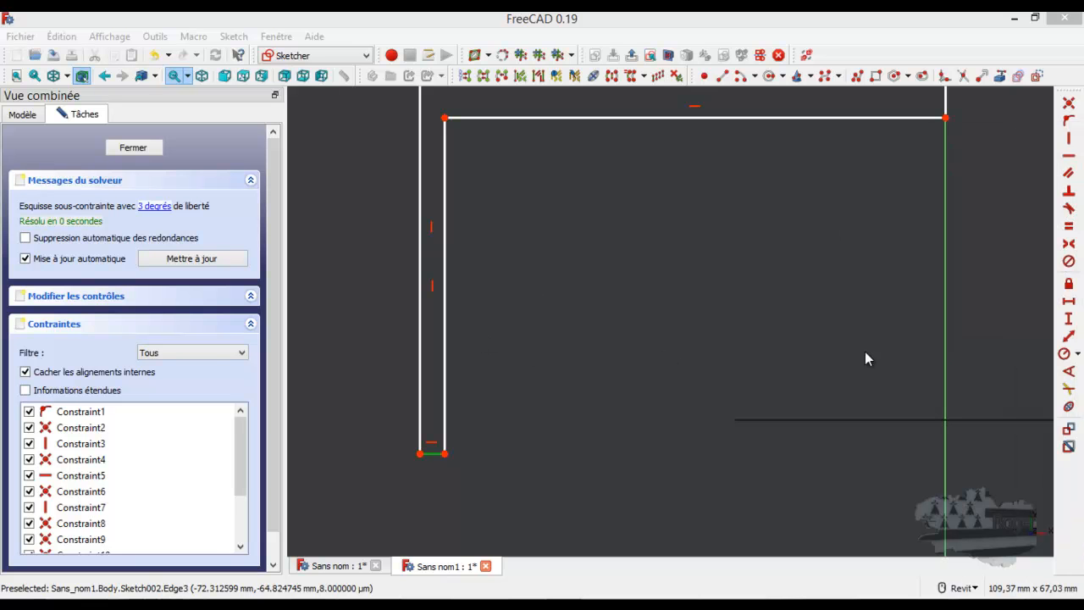
pyautogui.click(1069, 301)
pyautogui.write('15')
pyautogui.press('Return')
pyautogui.scroll(-3, 590, 342)
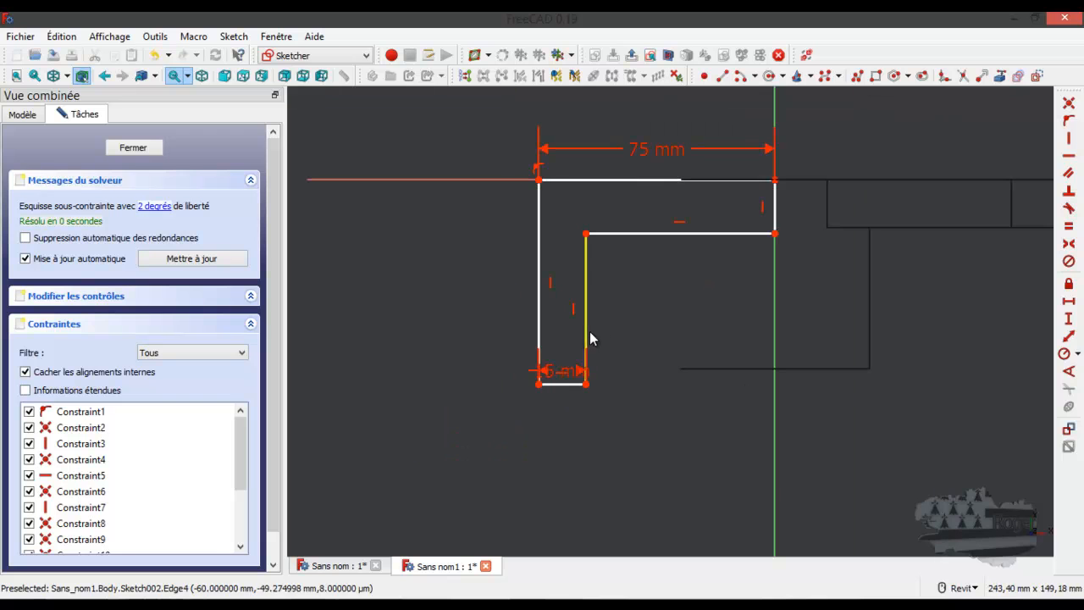
# - Check the leg thickness on the reference drawing and set the short vertical edge at the origin to 15 mm
pyautogui.click(539, 254)
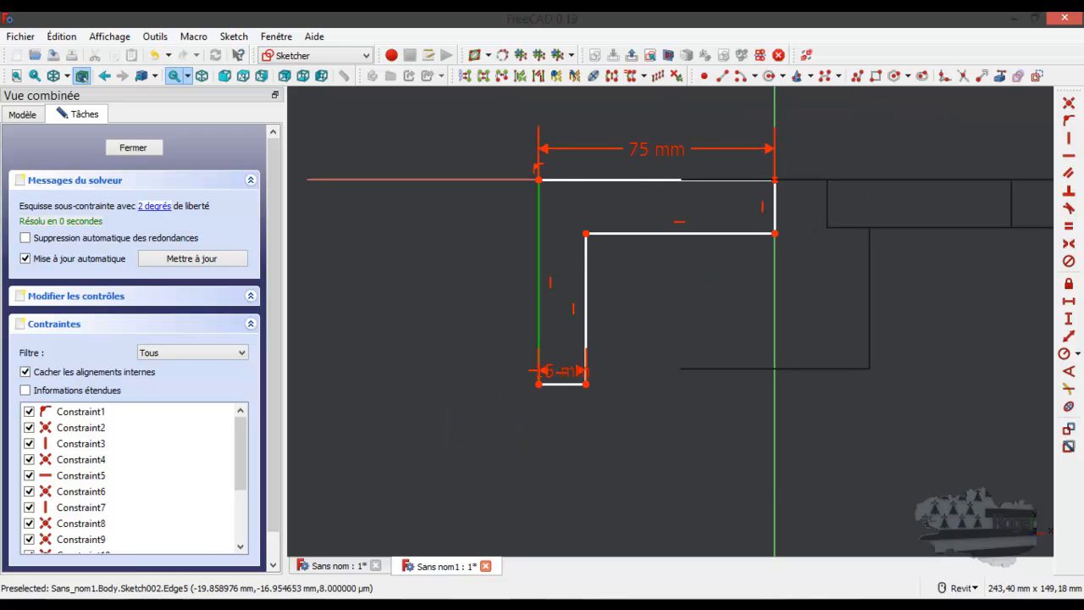
pyautogui.moveTo(1083, 144)
pyautogui.mouseDown()
pyautogui.moveTo(914, 149)
pyautogui.moveTo(818, 132)
pyautogui.mouseUp()
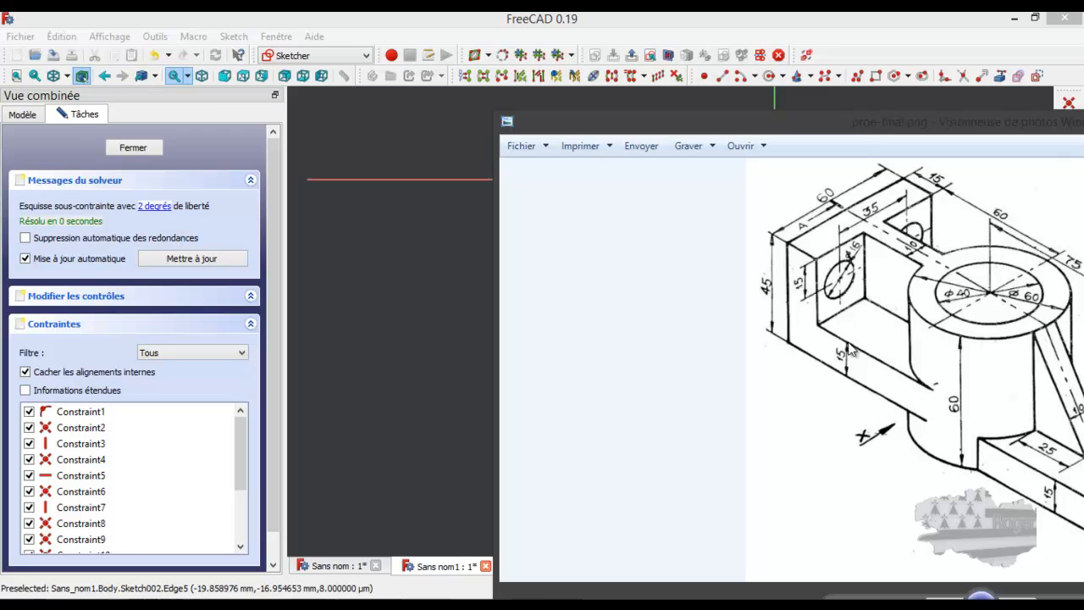
pyautogui.moveTo(877, 122)
pyautogui.mouseDown()
pyautogui.moveTo(1083, 133)
pyautogui.moveTo(1083, 119)
pyautogui.mouseUp()
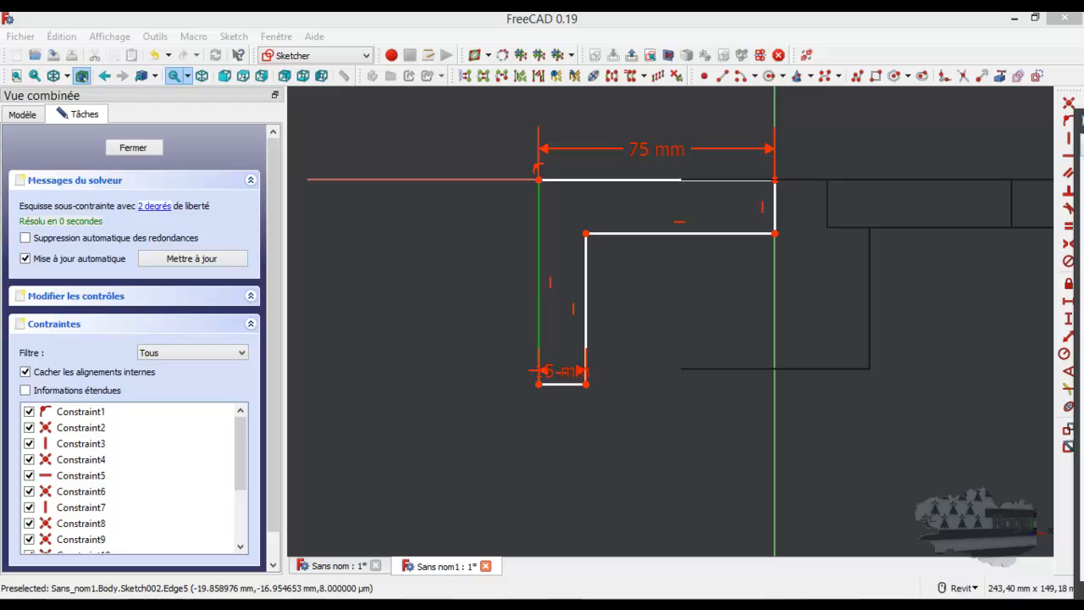
pyautogui.click(774, 204)
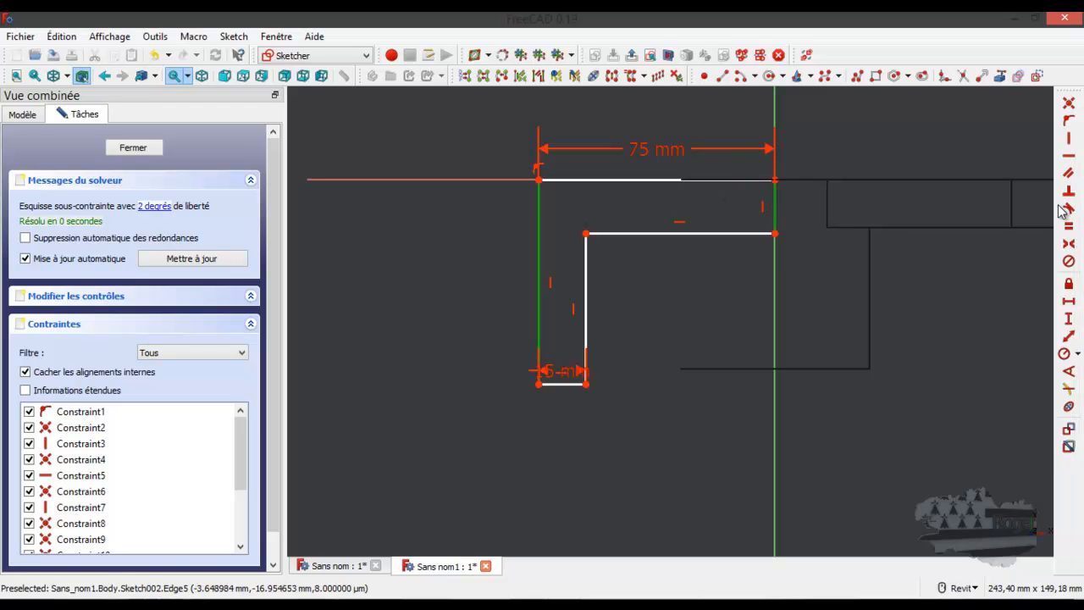
pyautogui.click(1068, 318)
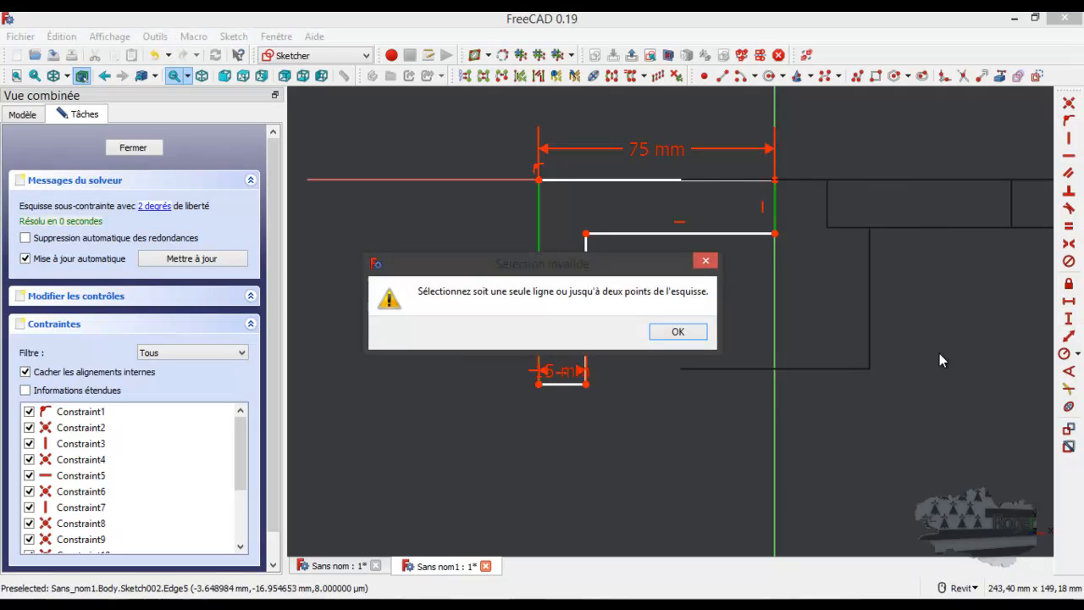
pyautogui.click(695, 333)
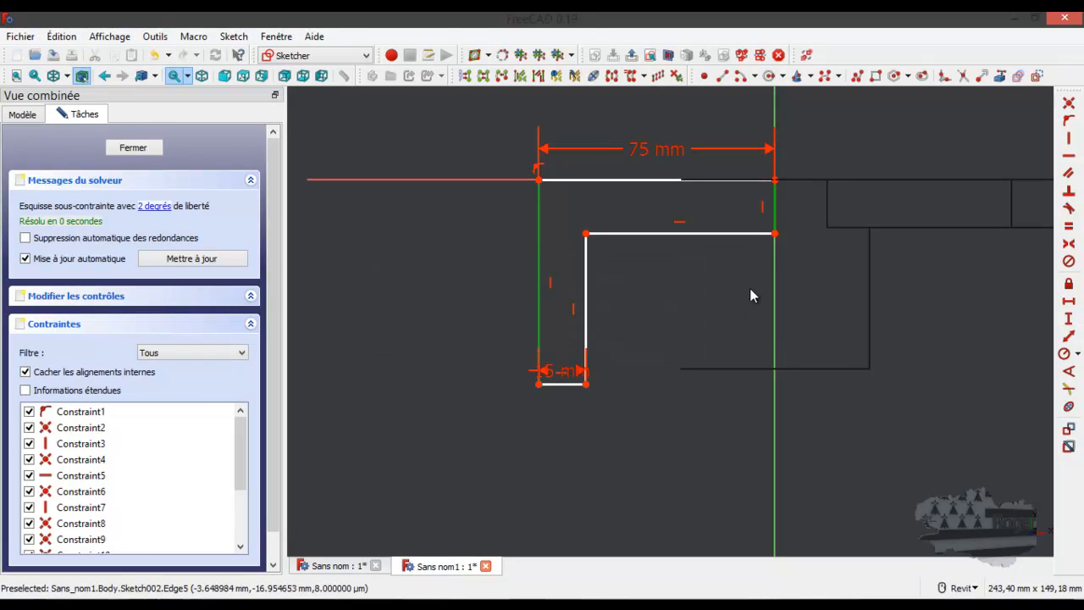
pyautogui.click(776, 213)
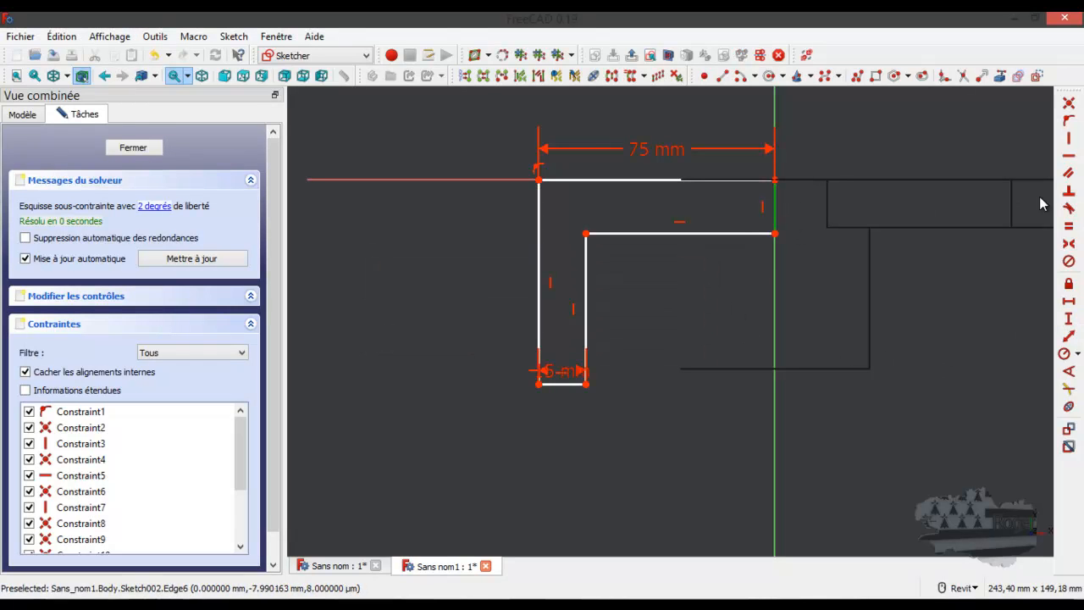
pyautogui.click(1067, 319)
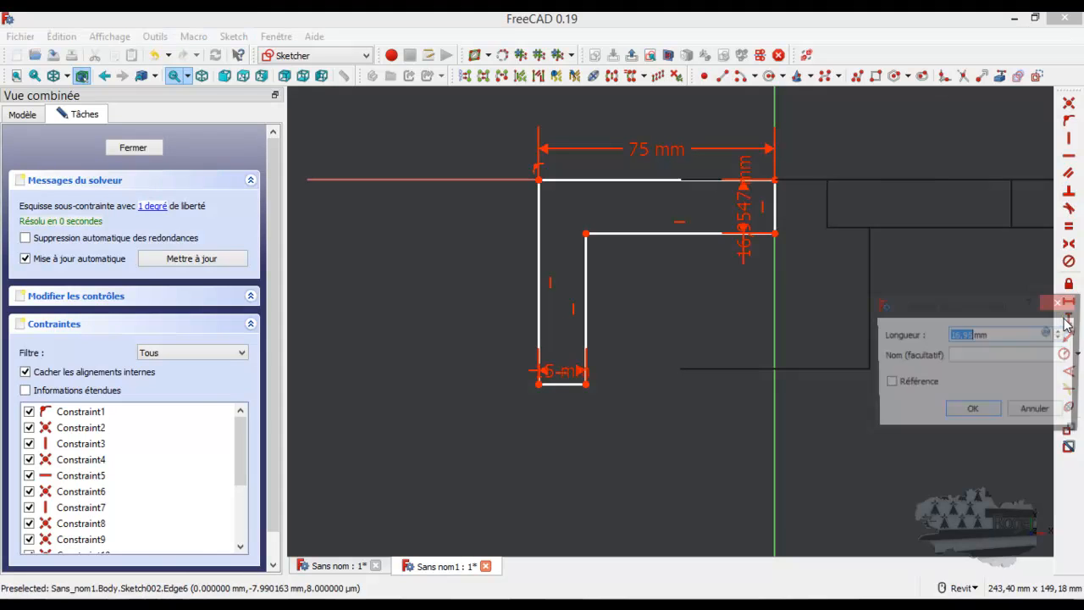
pyautogui.write('15')
pyautogui.press('Return')
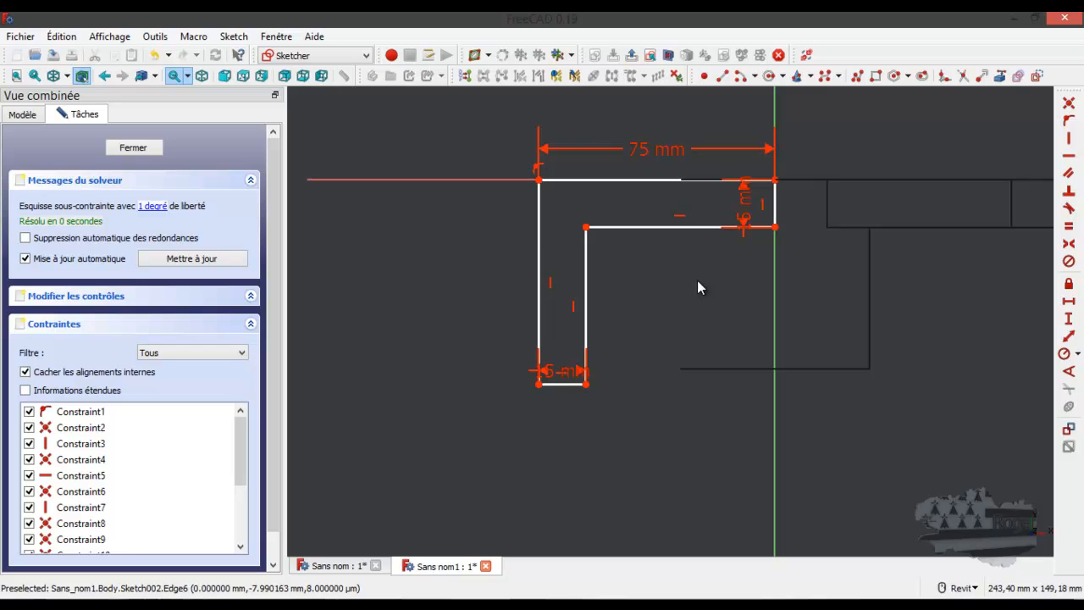
# - Locate the unconstrained end edge, import the cylinder's far end edge as external geometry, and align the leg's inner end corner horizontally with its end point
pyautogui.click(157, 207)
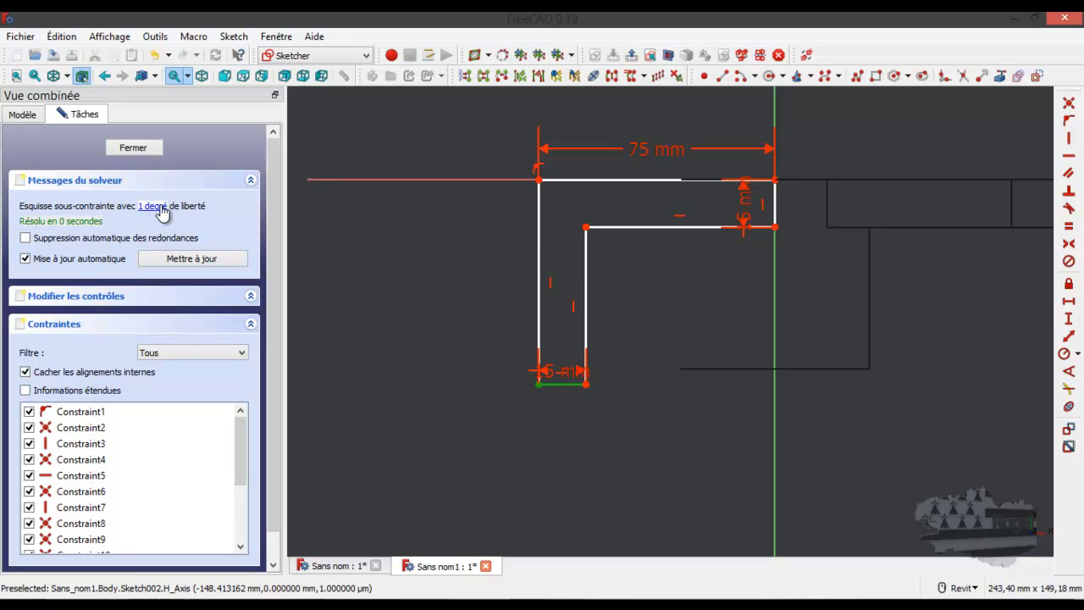
pyautogui.moveTo(560, 383); pyautogui.dragTo(559, 373)
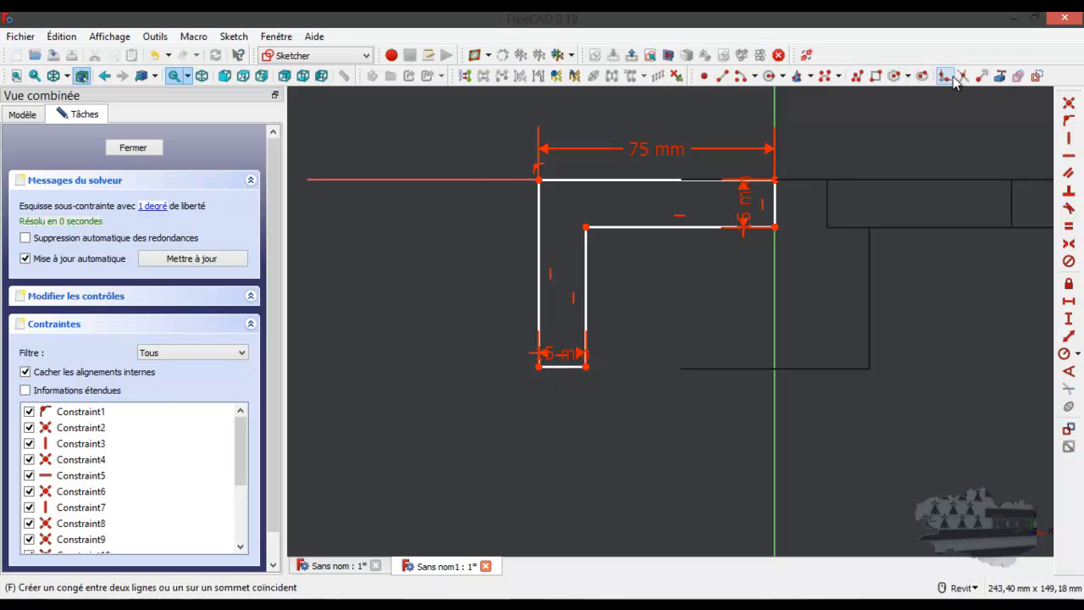
pyautogui.click(1000, 76)
pyautogui.click(752, 368)
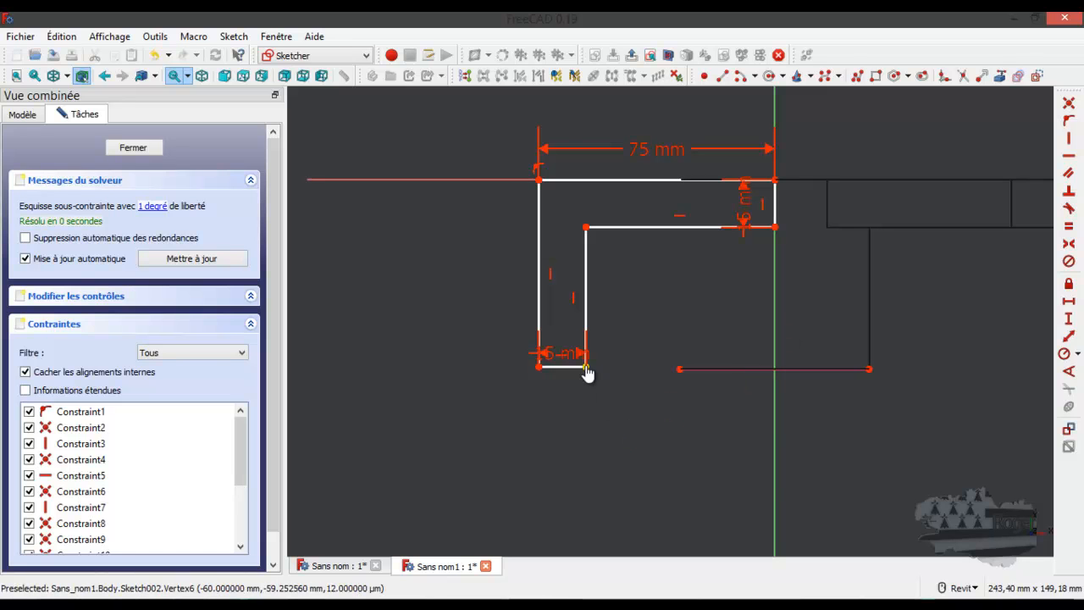
pyautogui.click(677, 370)
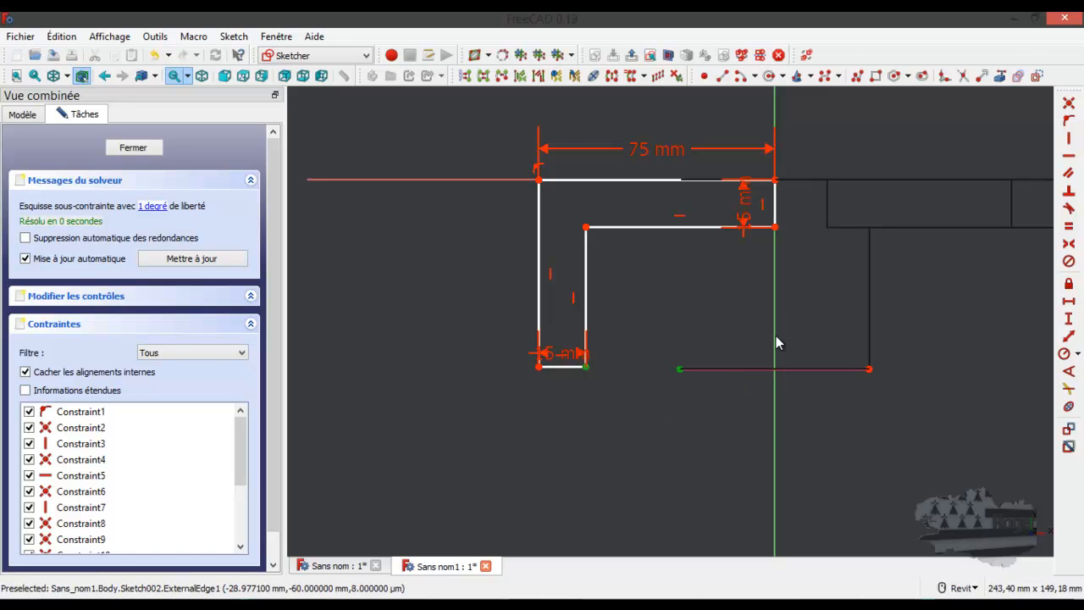
pyautogui.click(1068, 156)
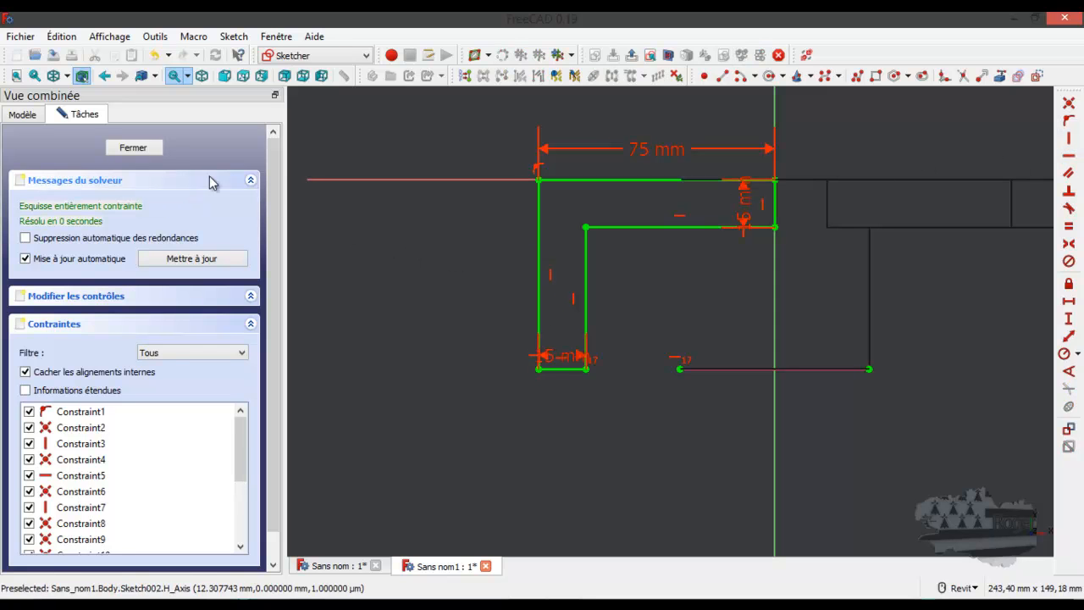
# - Close the support sketch and display the model shaded with its edges (Filaire ombré)
pyautogui.click(136, 148)
pyautogui.scroll(3, 669, 264)
pyautogui.click(68, 78)
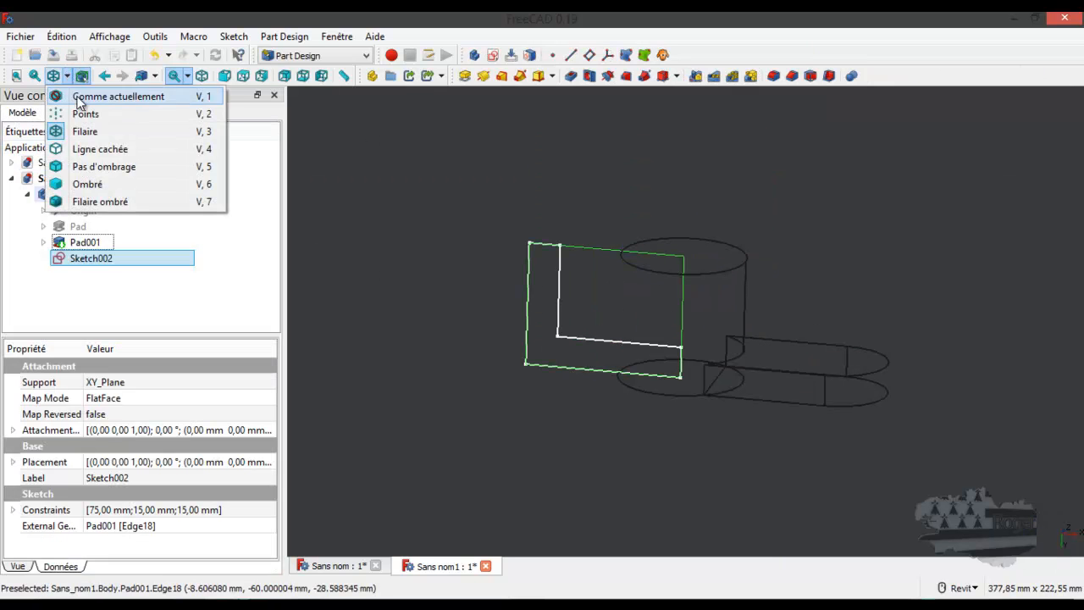
pyautogui.click(93, 203)
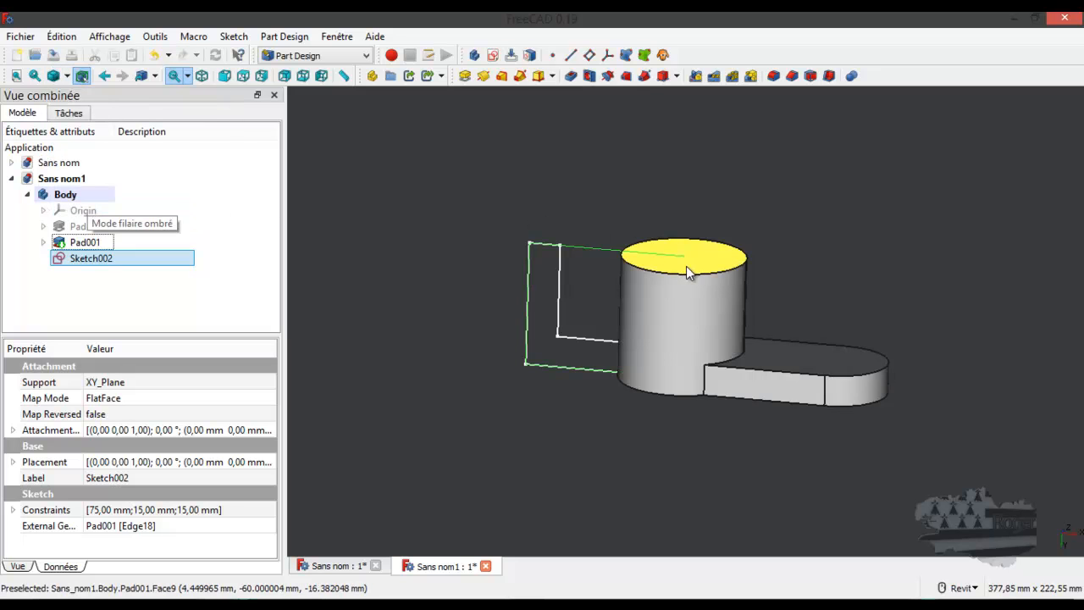
pyautogui.keyDown('shift'); pyautogui.moveTo(687, 270); pyautogui.dragTo(627, 337, button='middle'); pyautogui.keyUp('shift')
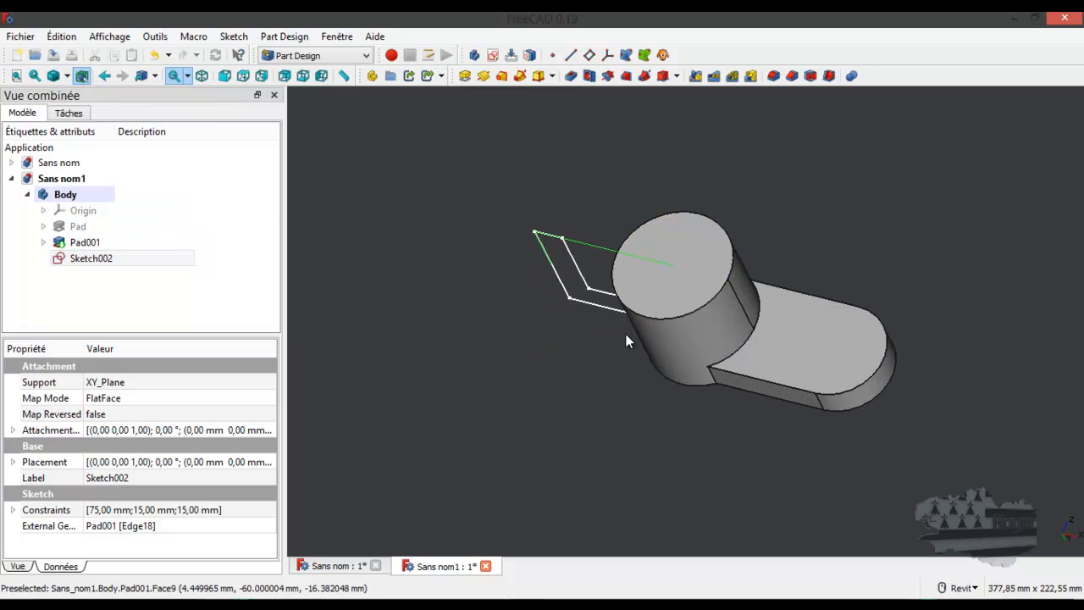
# - Check the support's width on the reference drawing and pad the L-shaped support sketch by 60 mm
pyautogui.moveTo(1083, 161)
pyautogui.mouseDown()
pyautogui.moveTo(1083, 109)
pyautogui.moveTo(1016, 52)
pyautogui.moveTo(1004, 66)
pyautogui.mouseUp()
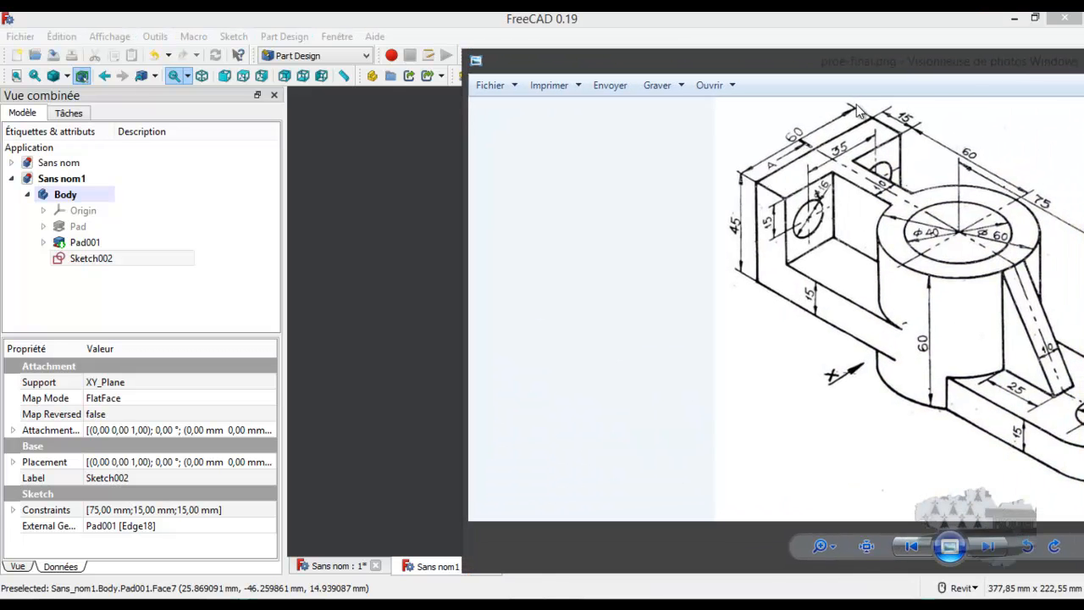
pyautogui.moveTo(950, 62); pyautogui.dragTo(1083, 53)
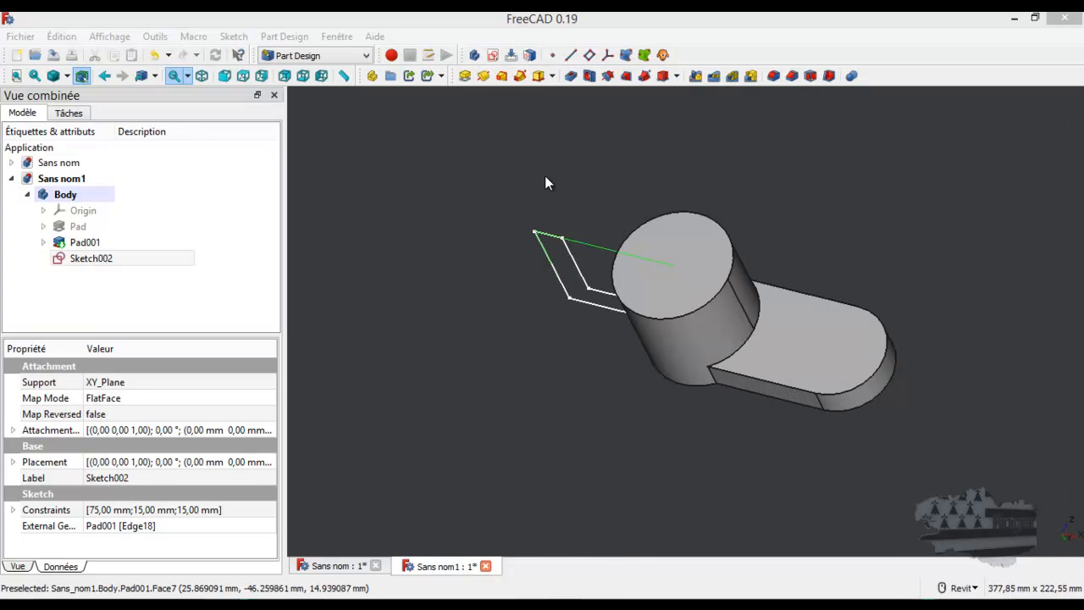
pyautogui.click(578, 255)
pyautogui.scroll(4, 579, 255)
pyautogui.scroll(-2, 580, 255)
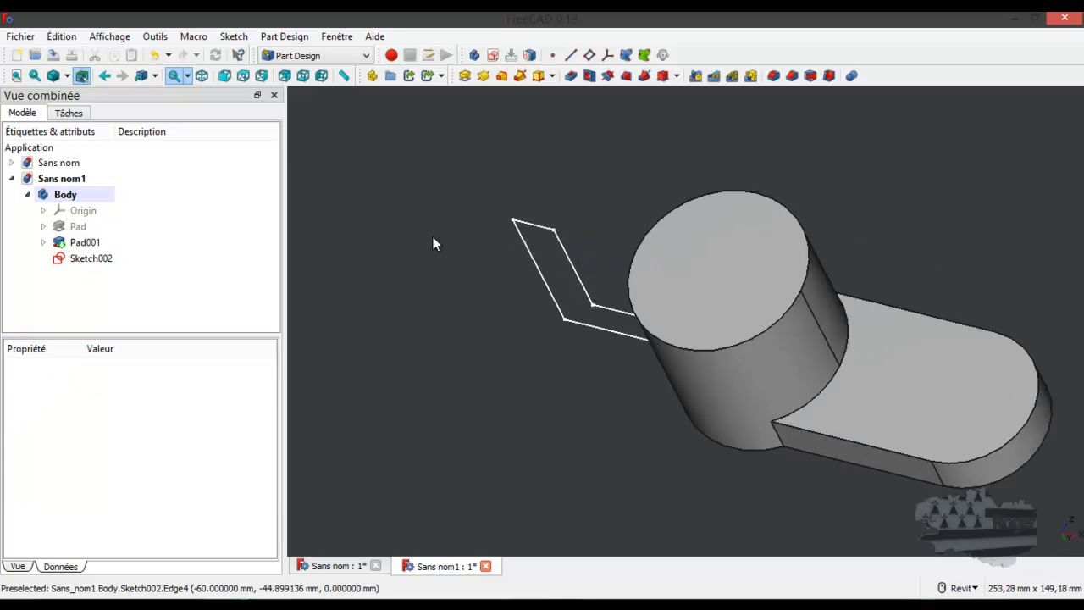
pyautogui.click(116, 258)
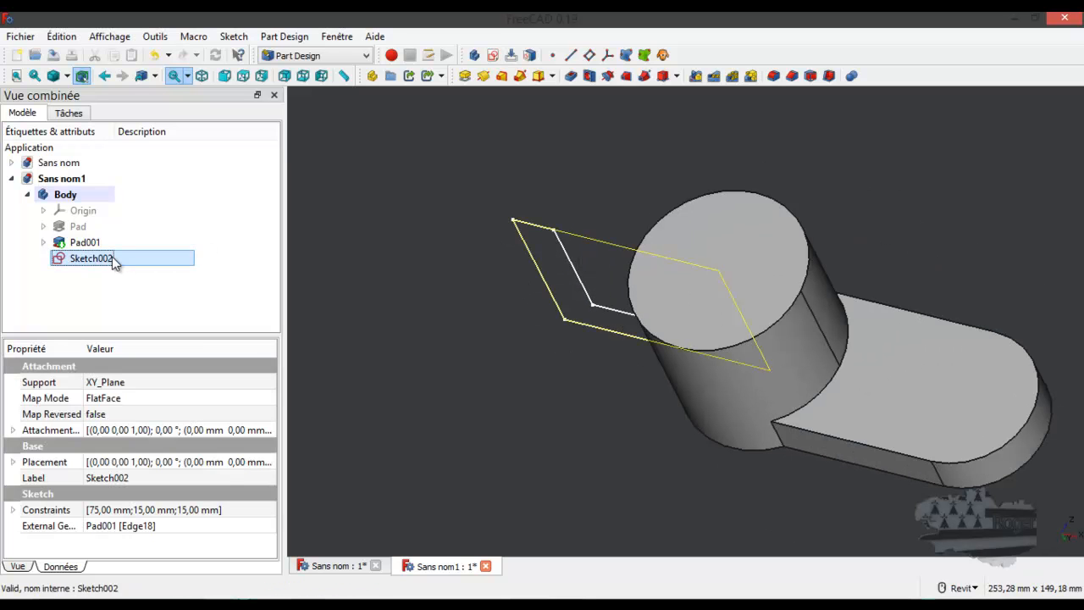
pyautogui.click(465, 76)
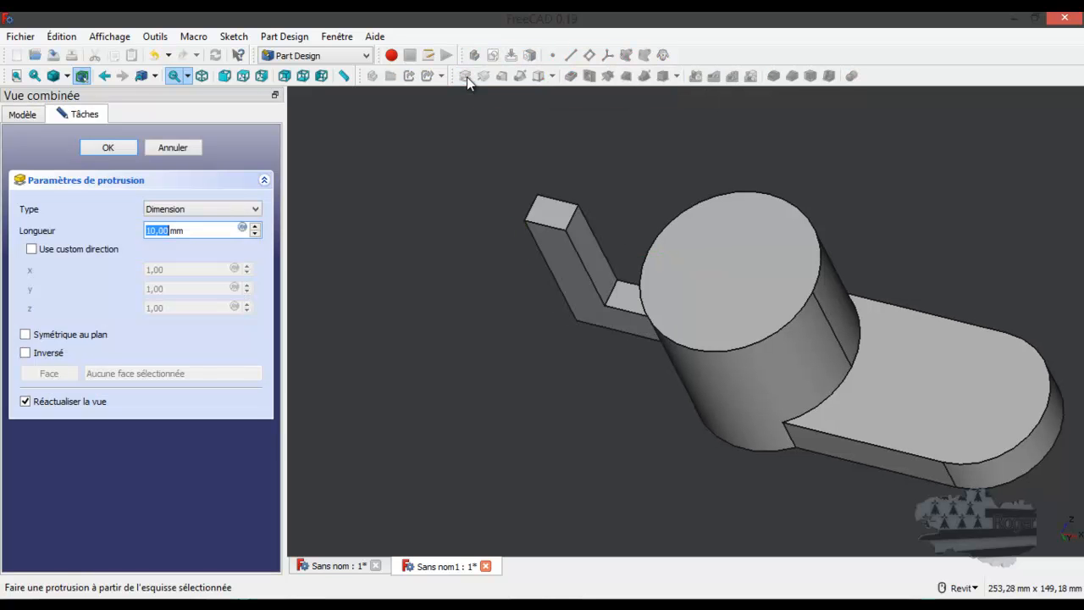
pyautogui.click(25, 335)
pyautogui.click(25, 335)
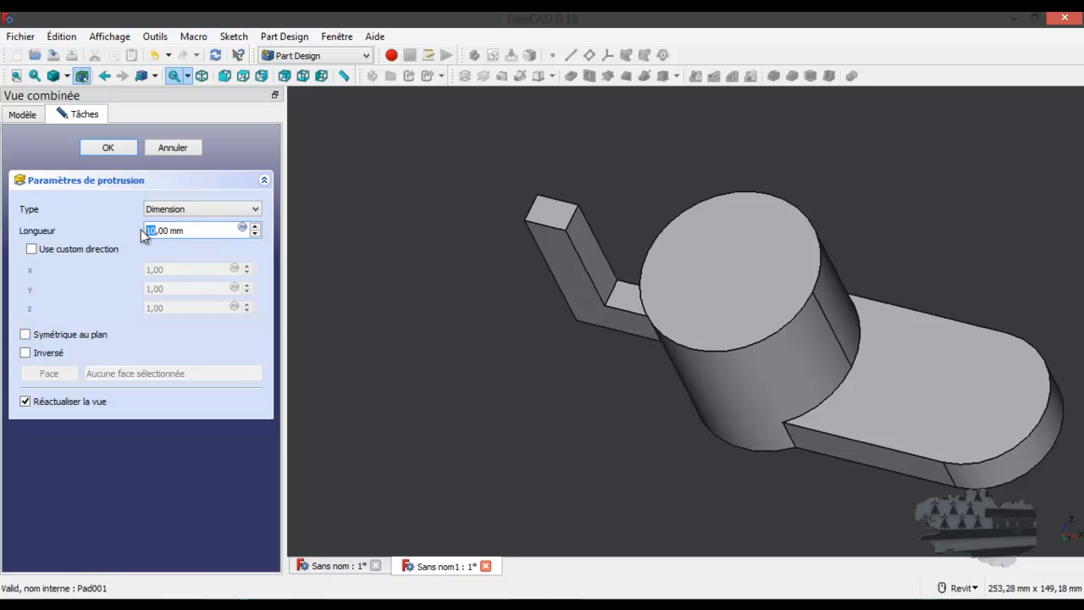
pyautogui.press('Return')
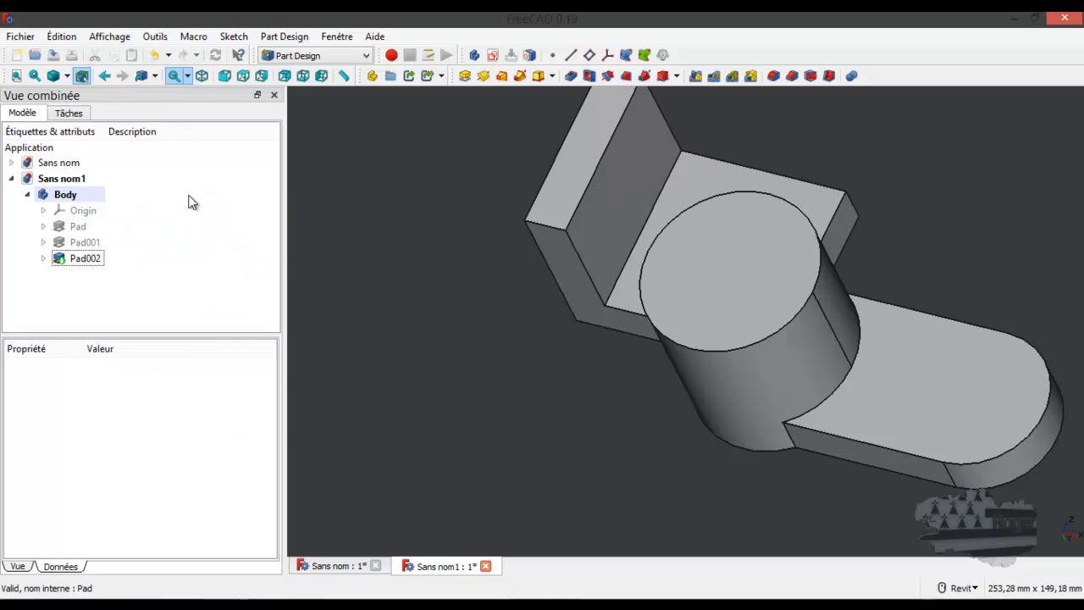
# - Make the 60 mm support pad symmetric about its sketch plane and check the connecting web's dimensions on the reference drawing
pyautogui.doubleClick(57, 258)
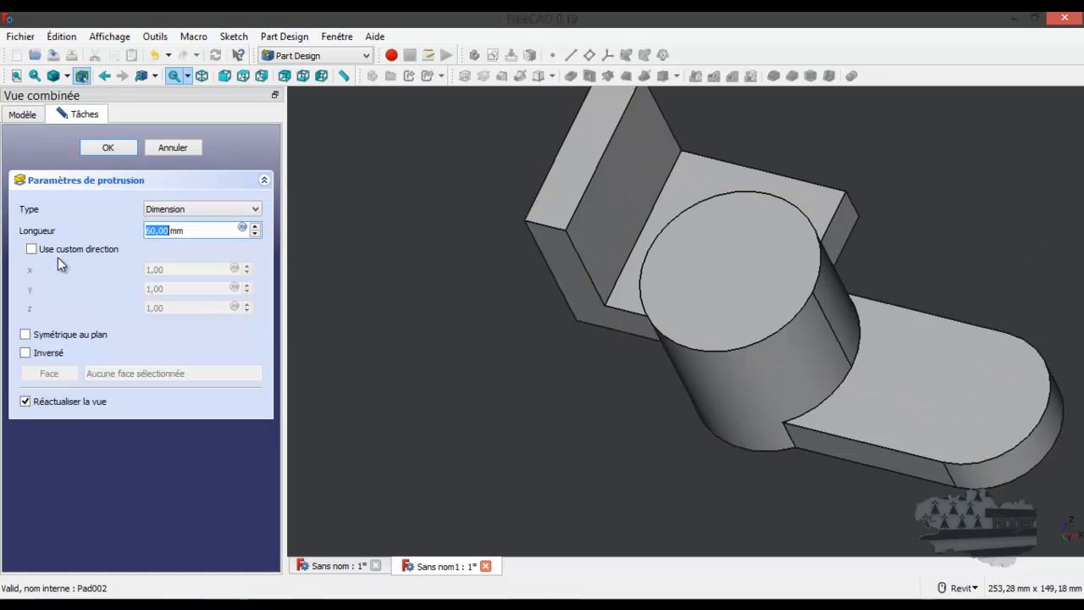
pyautogui.click(25, 334)
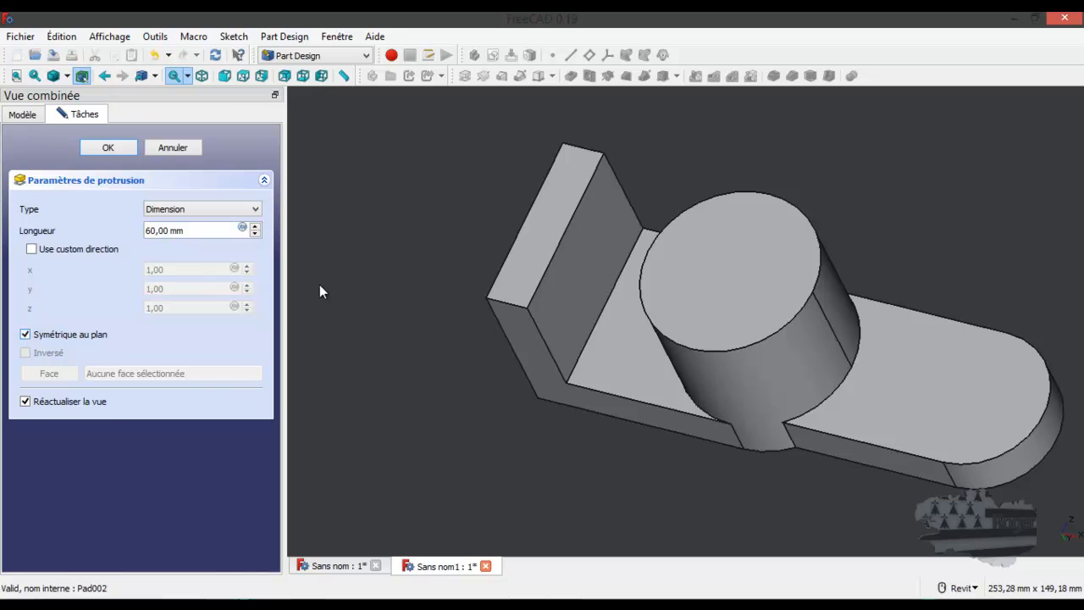
pyautogui.scroll(-4, 425, 268)
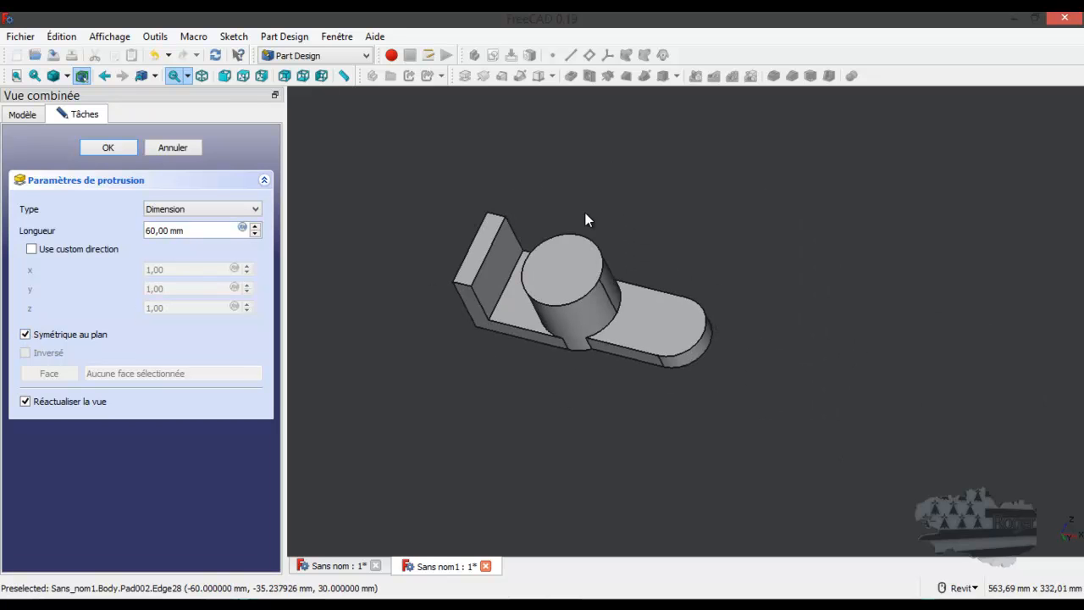
pyautogui.moveTo(1083, 136)
pyautogui.mouseDown()
pyautogui.moveTo(1020, 89)
pyautogui.moveTo(787, 79)
pyautogui.mouseUp()
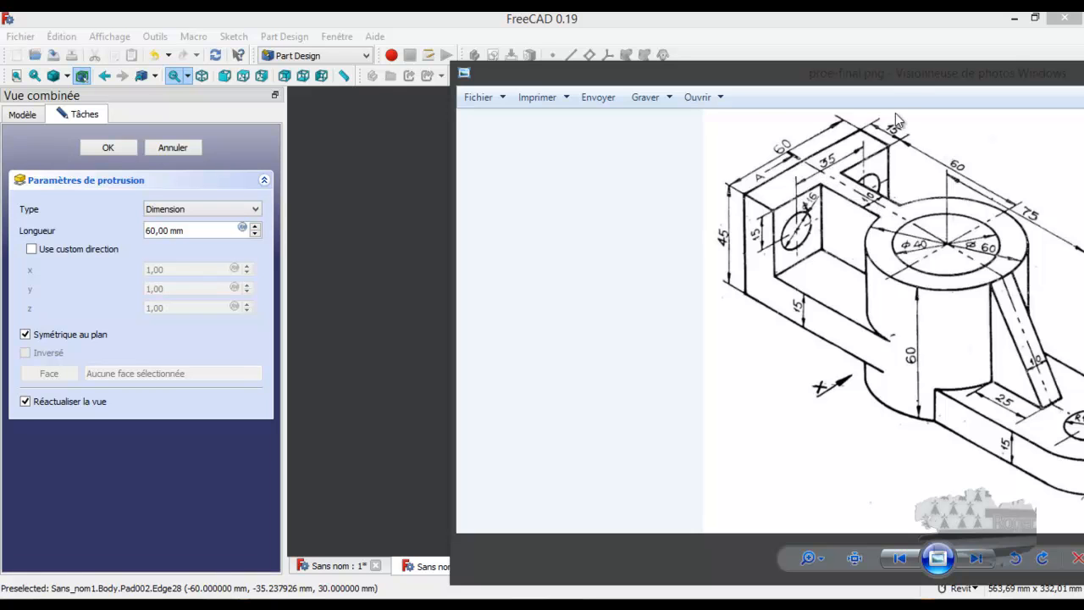
pyautogui.moveTo(891, 80); pyautogui.dragTo(1083, 104)
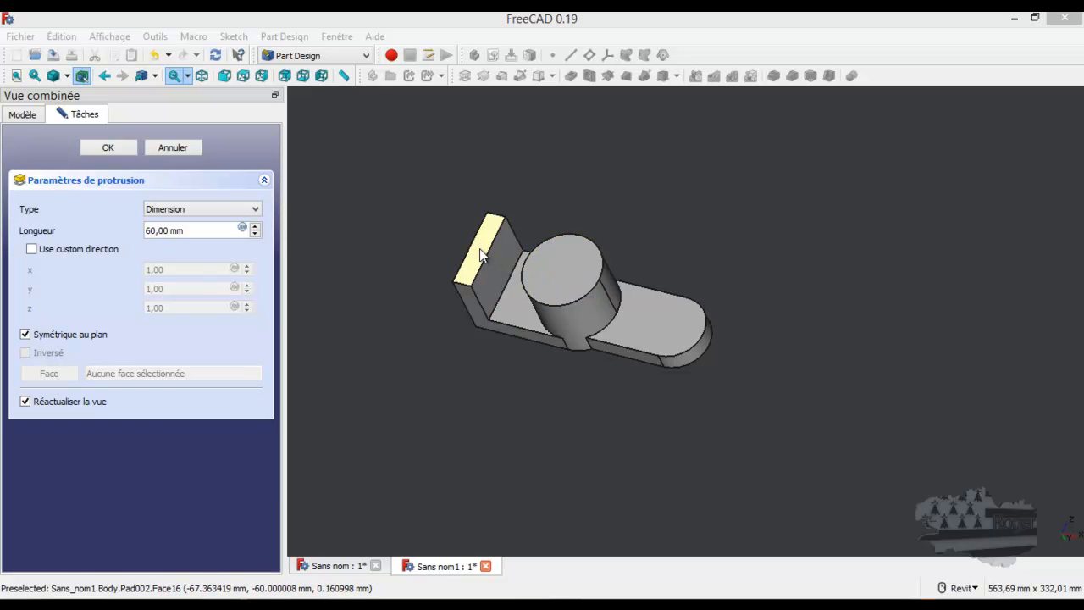
pyautogui.click(525, 310)
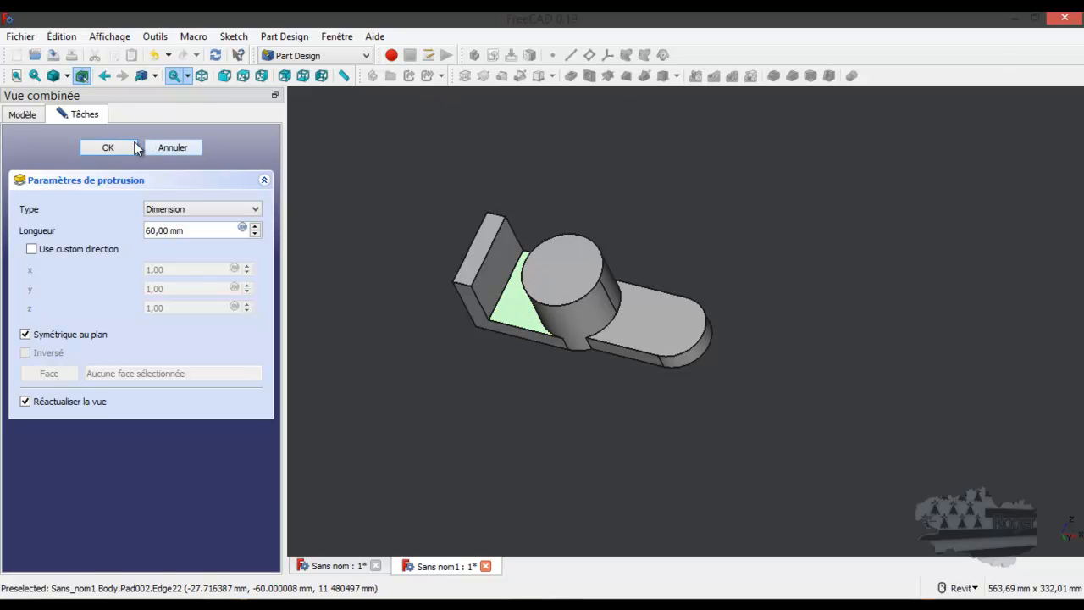
pyautogui.click(118, 148)
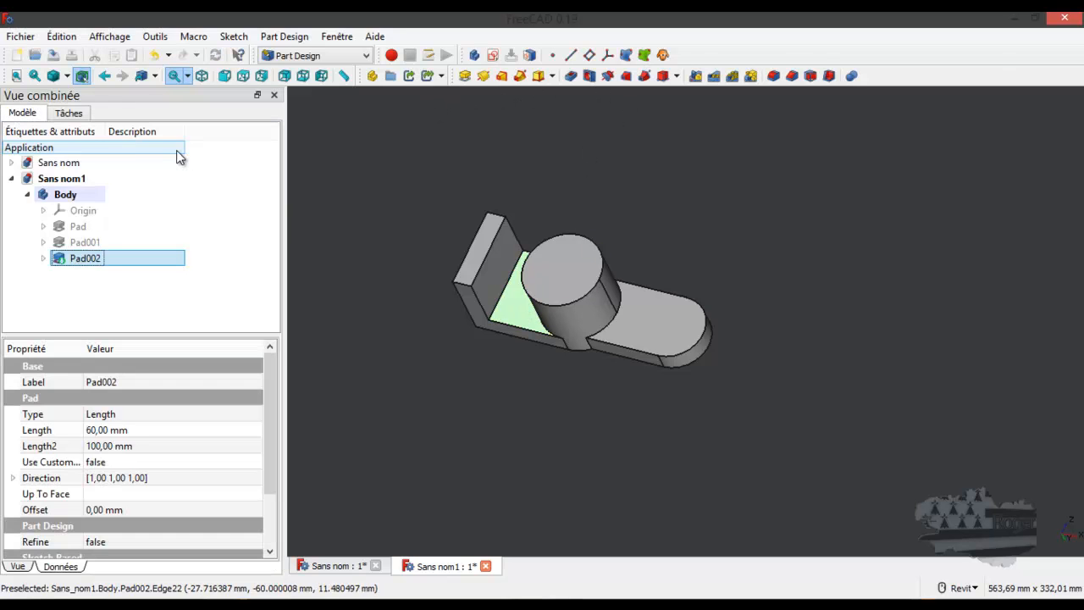
# - Start a sketch on the upper face of the support's base and display the model as wireframe (Filaire)
pyautogui.click(493, 55)
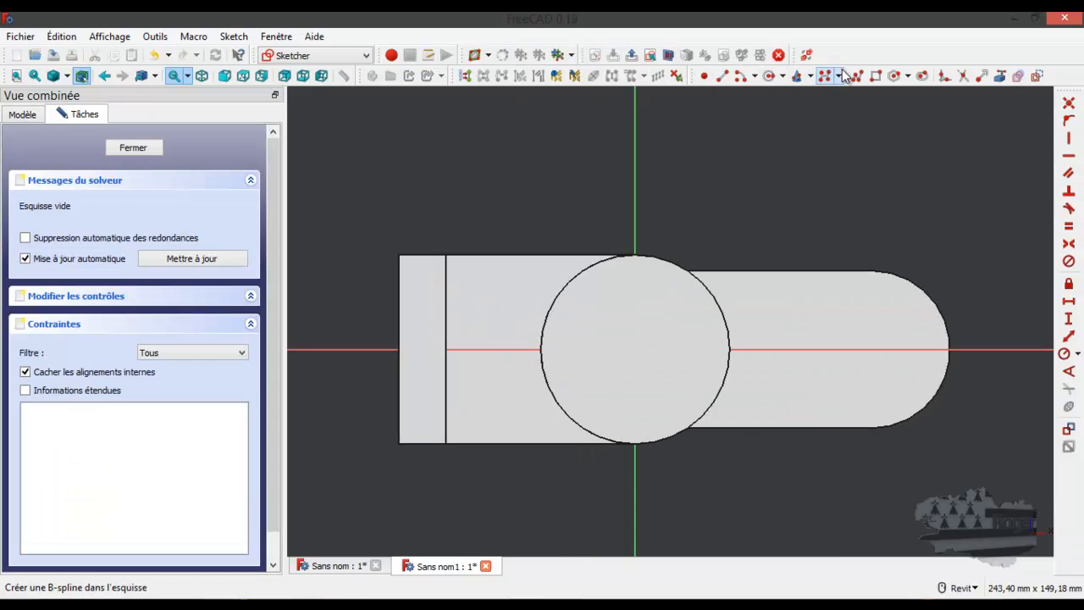
pyautogui.click(876, 75)
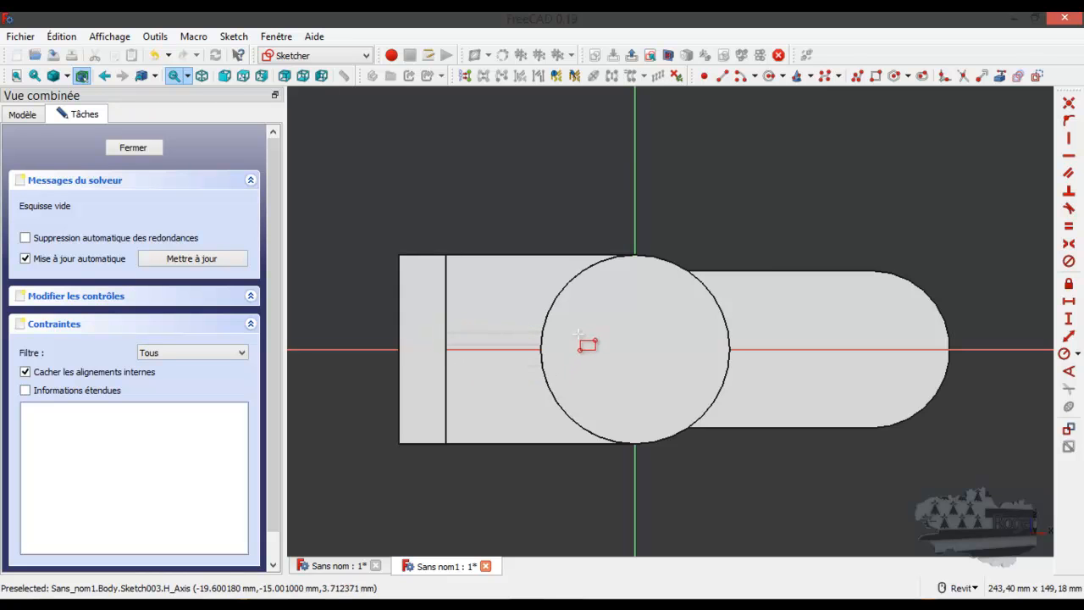
pyautogui.press('Escape')
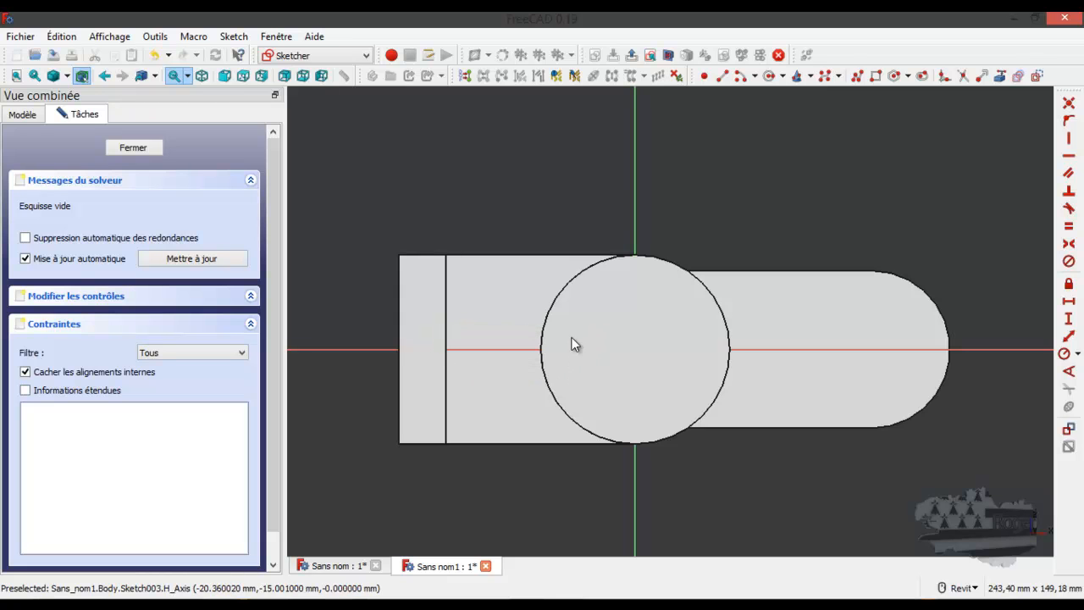
pyautogui.click(67, 76)
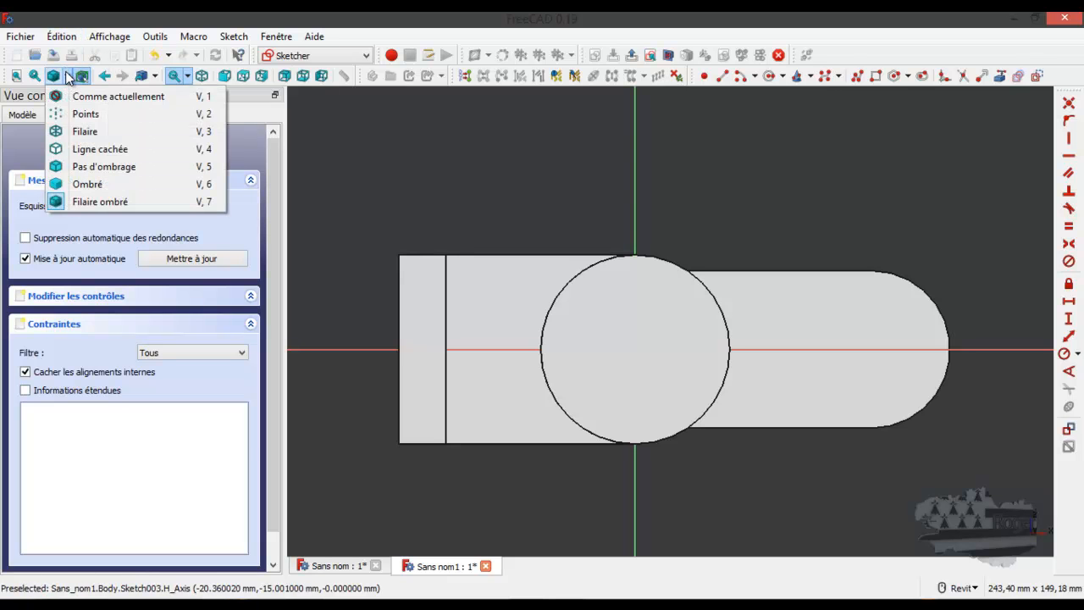
pyautogui.click(85, 132)
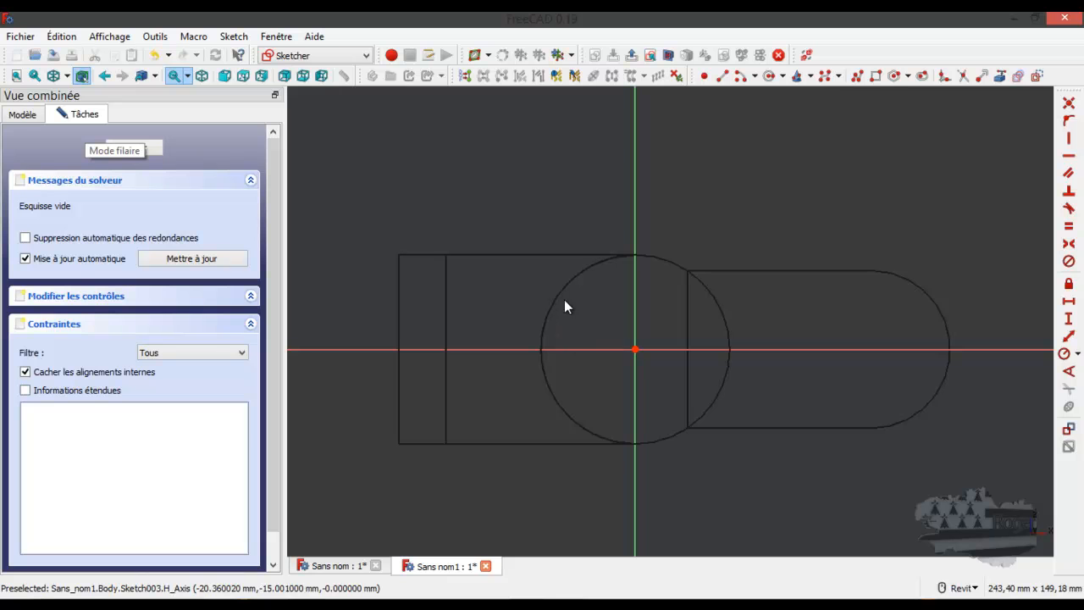
# - Sketch a long, narrow rectangle across the horizontal axis, from inside the upright plate into the cylinder
pyautogui.click(873, 75)
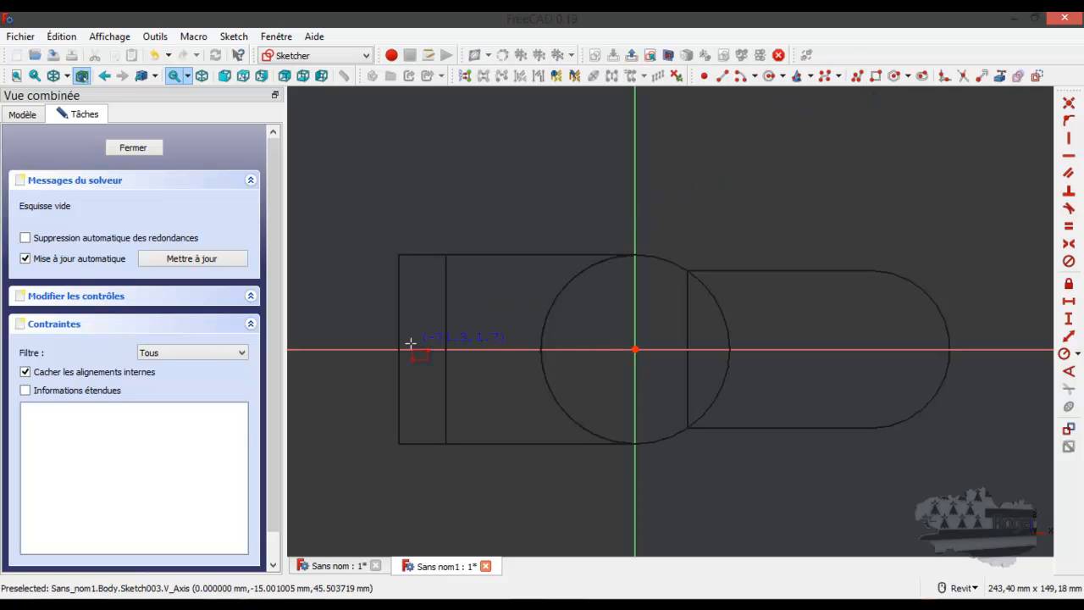
pyautogui.click(416, 336)
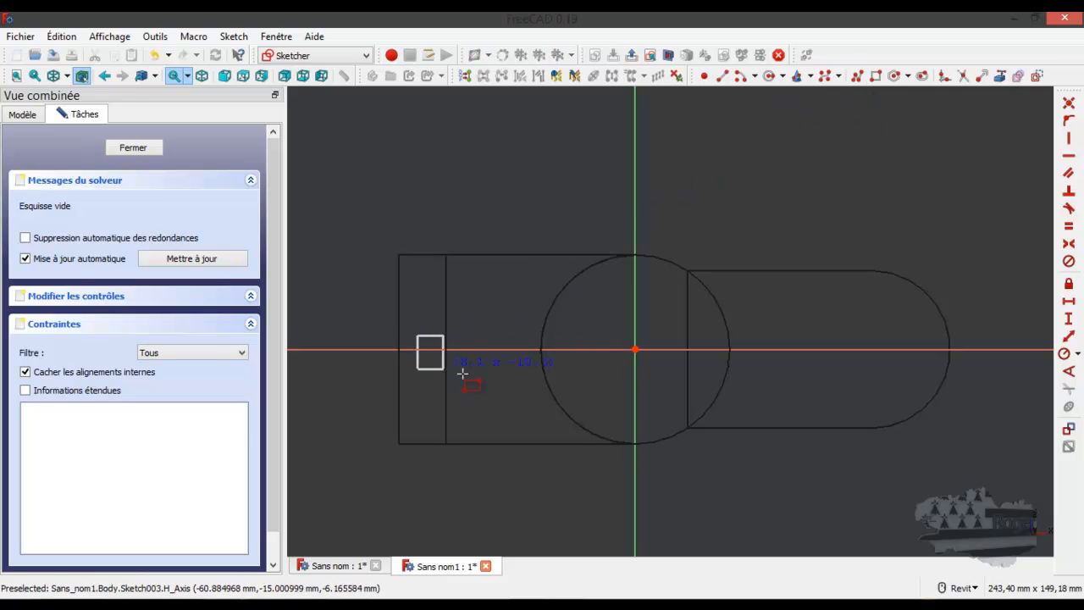
pyautogui.click(610, 371)
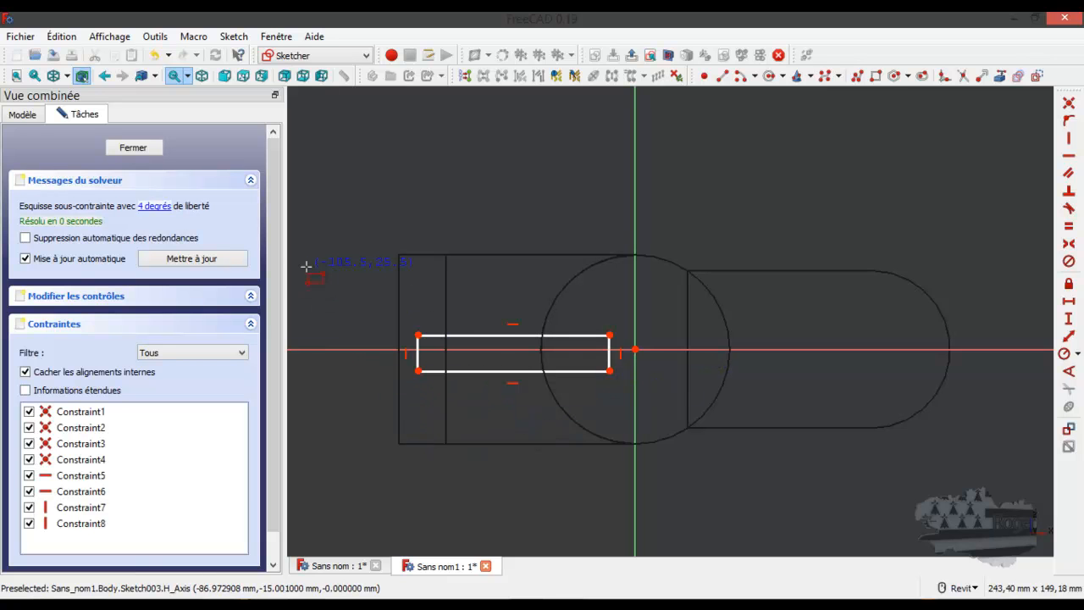
pyautogui.rightClick(322, 235)
# - Set the vertical length of the rectangle's short edge inside the upright plate to 10 mm
pyautogui.click(418, 359)
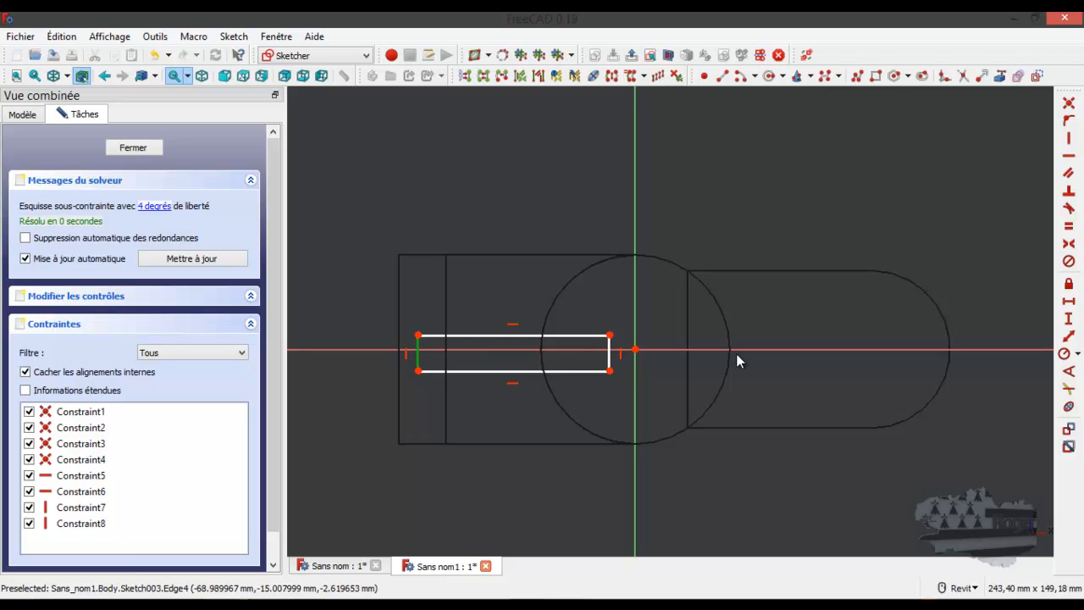
pyautogui.click(1068, 319)
pyautogui.write('10')
pyautogui.press('Return')
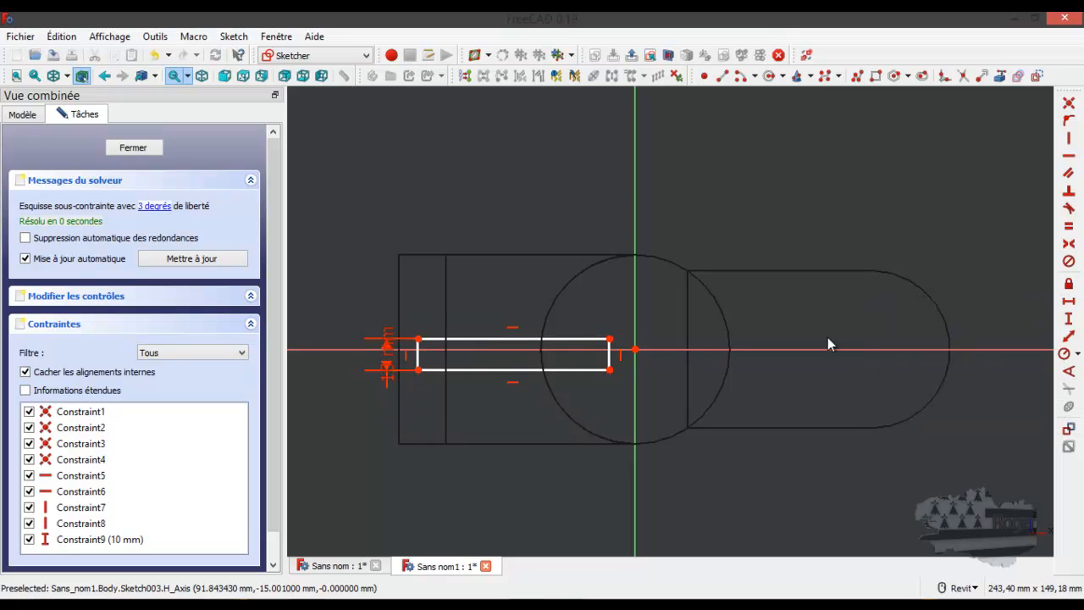
# - Make the rectangle's two corners inside the cylinder symmetric about the horizontal axis and delete the redundant vertical constraint
pyautogui.scroll(4, 508, 385)
pyautogui.scroll(-2, 652, 333)
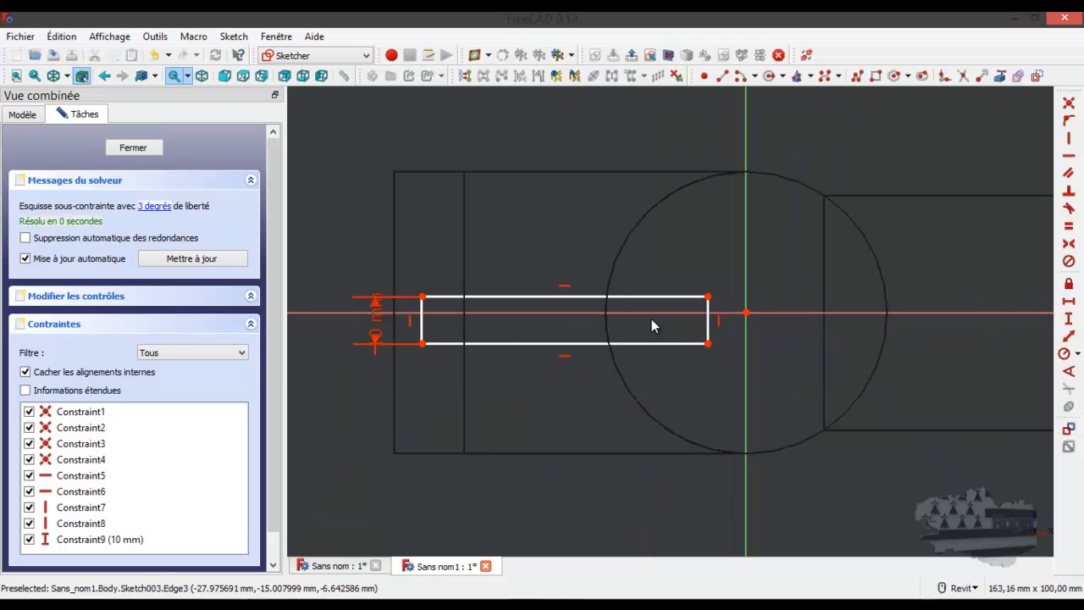
pyautogui.click(708, 296)
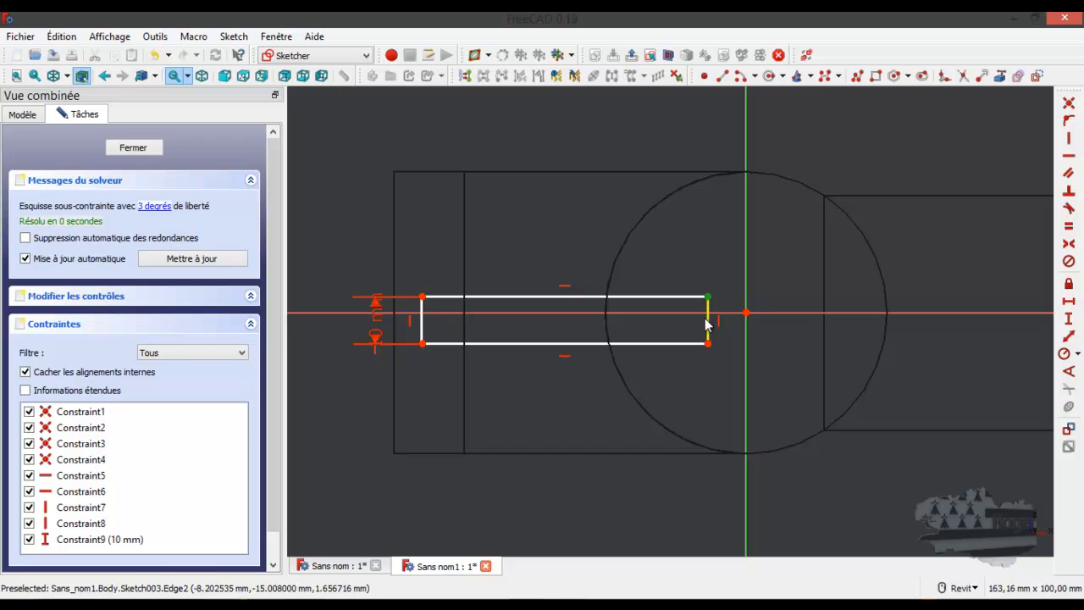
pyautogui.click(708, 343)
pyautogui.click(733, 314)
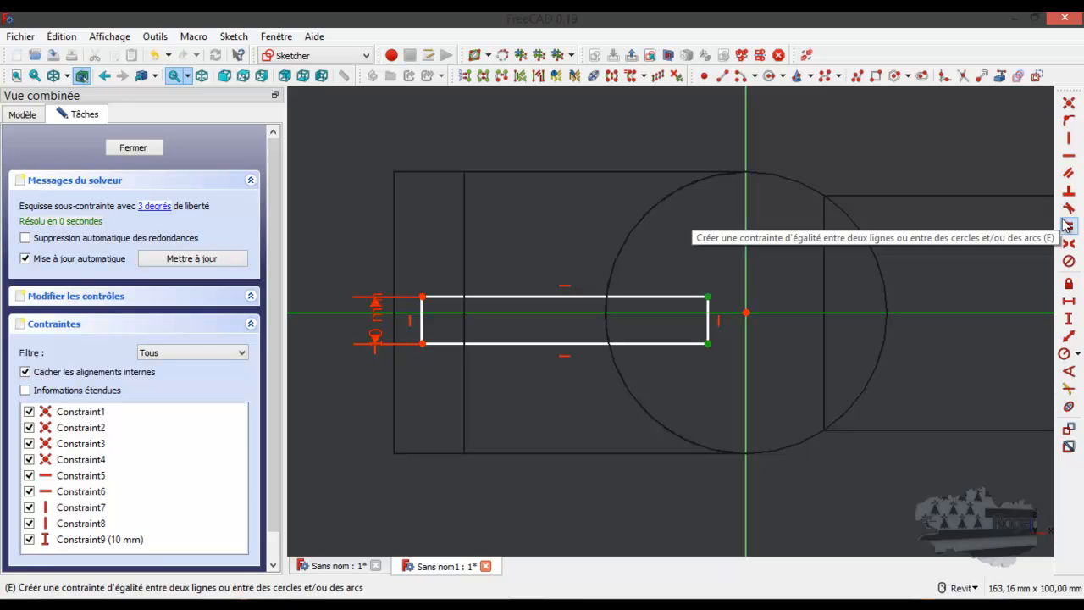
pyautogui.click(1068, 244)
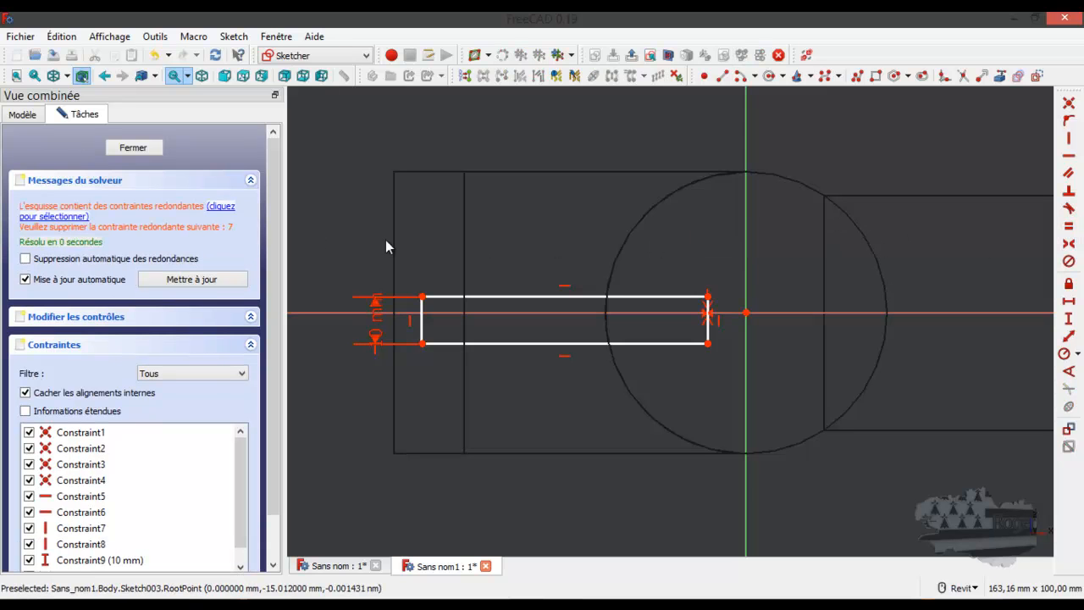
pyautogui.click(224, 209)
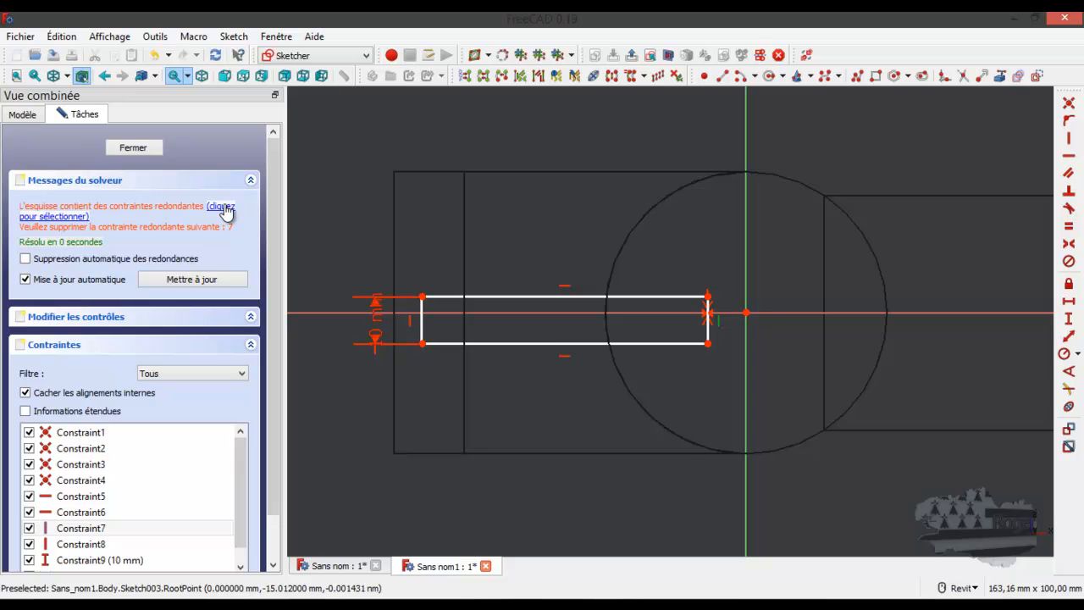
pyautogui.press('Delete')
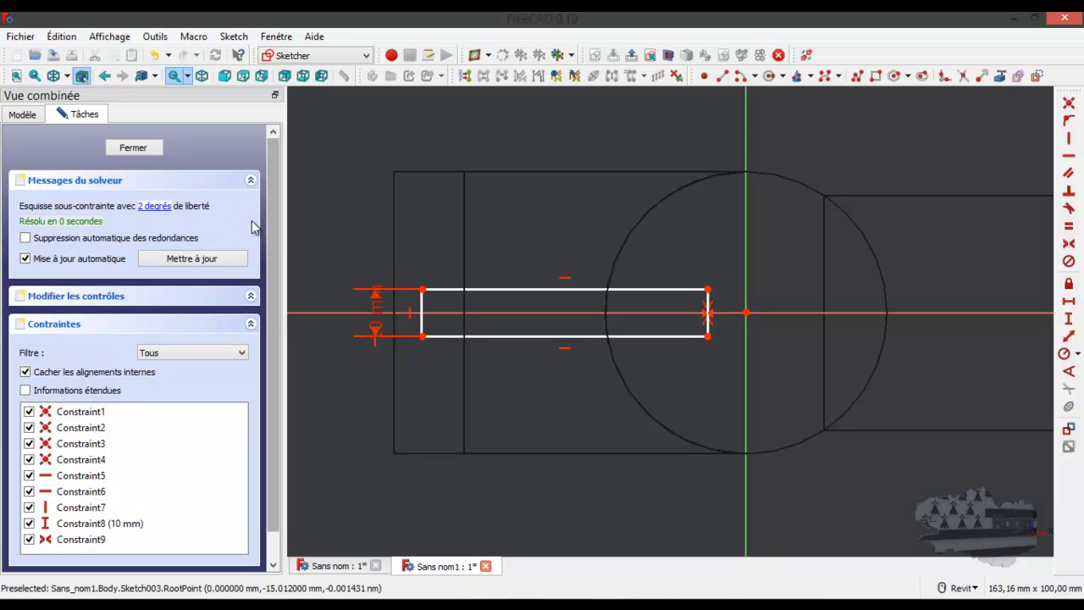
# - Close the web sketch and pad it after checking its height on the reference drawing
pyautogui.click(133, 147)
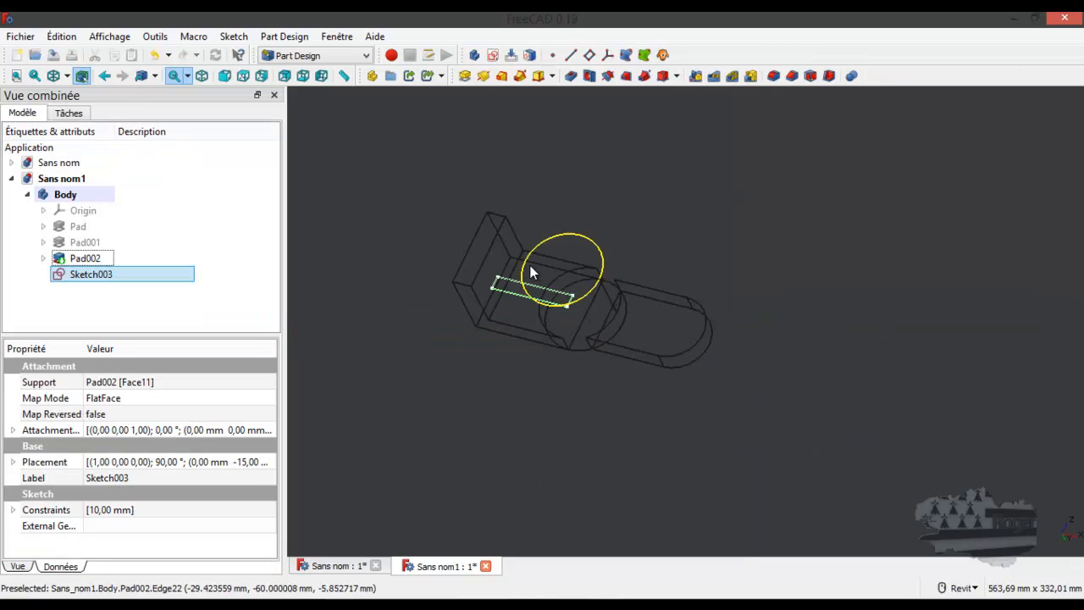
pyautogui.click(466, 74)
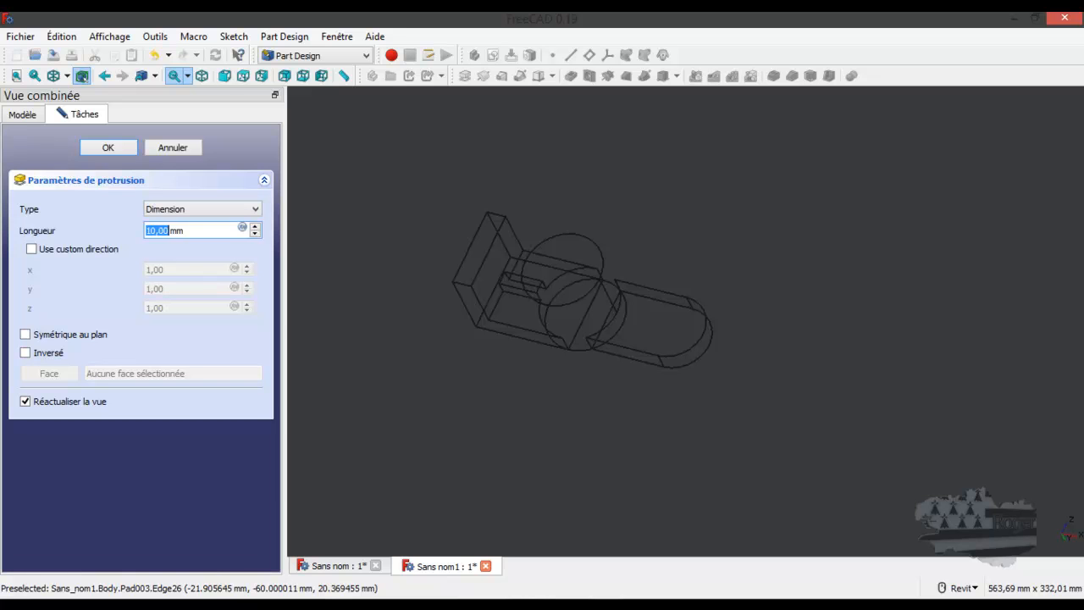
pyautogui.moveTo(1083, 144)
pyautogui.mouseDown()
pyautogui.moveTo(797, 137)
pyautogui.moveTo(695, 86)
pyautogui.mouseUp()
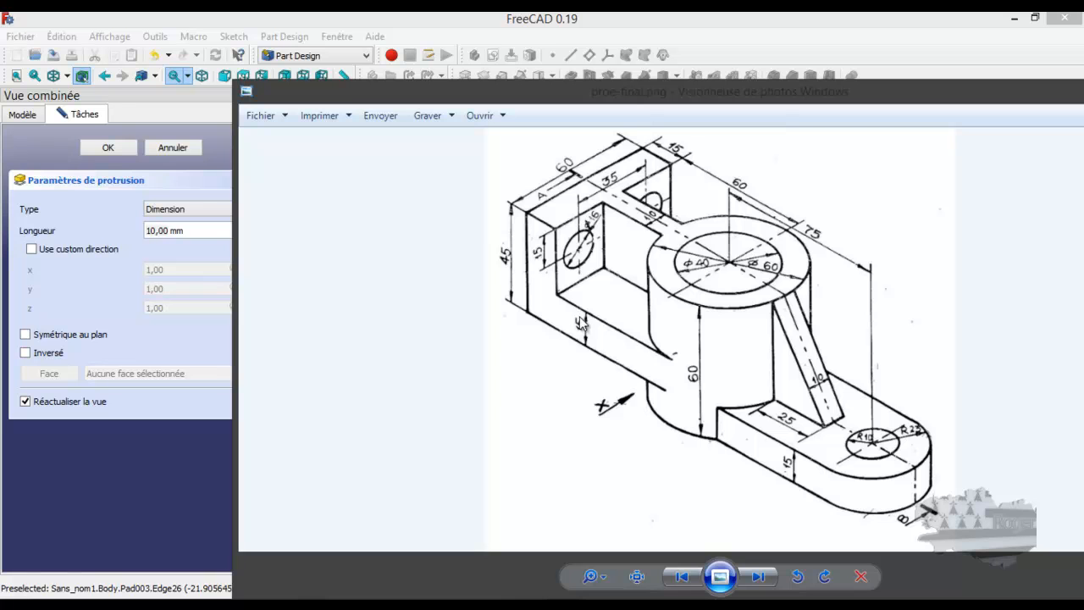
pyautogui.moveTo(612, 92); pyautogui.dragTo(1083, 136)
pyautogui.click(149, 230)
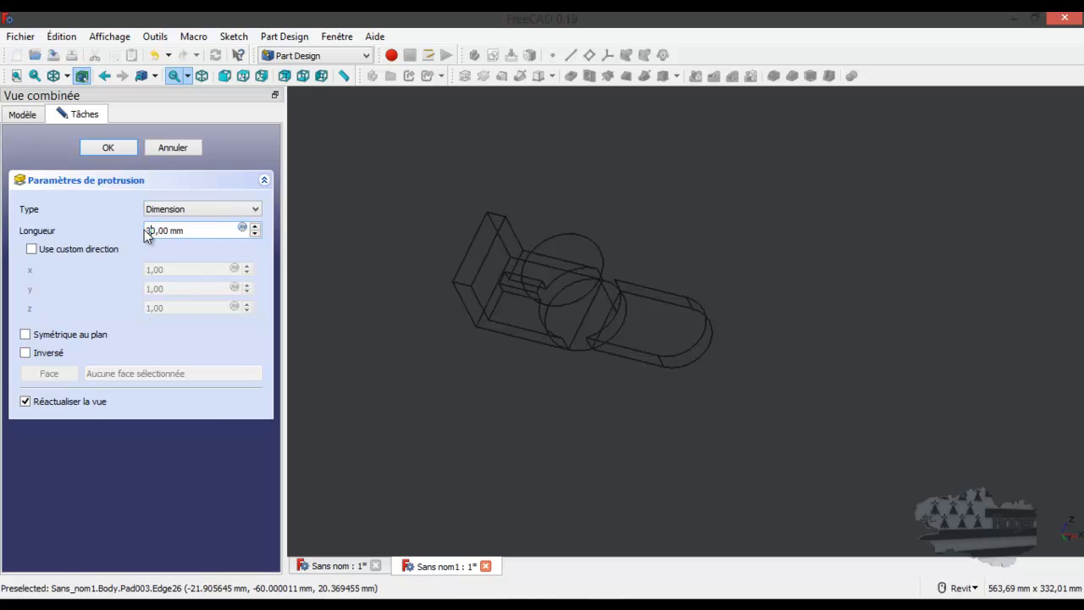
pyautogui.click(124, 149)
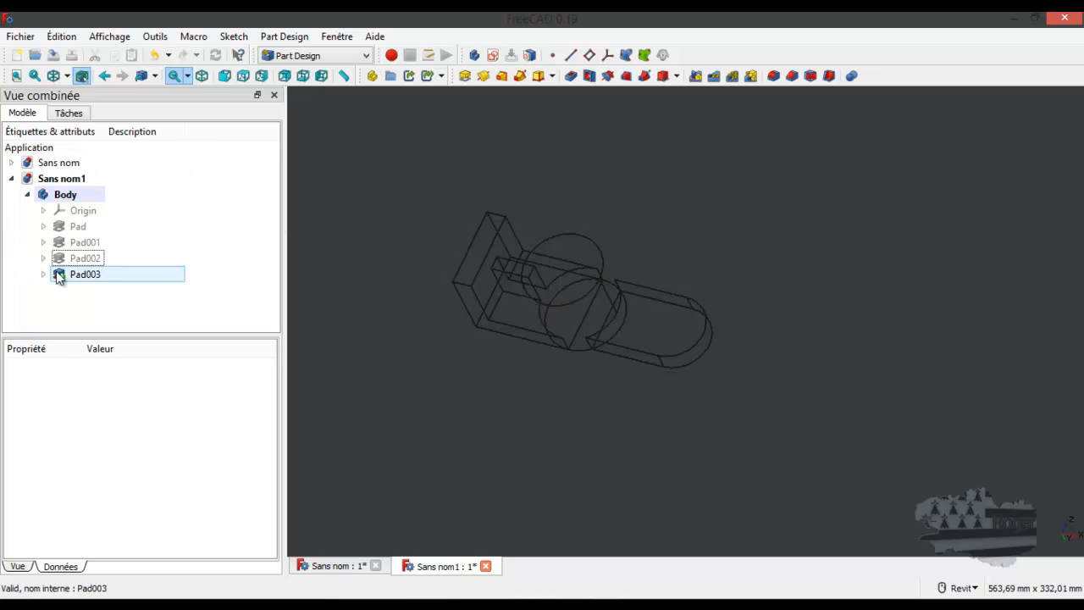
# - Switch the display to shaded with edges and set the web pad's length to 45 mm
pyautogui.click(67, 75)
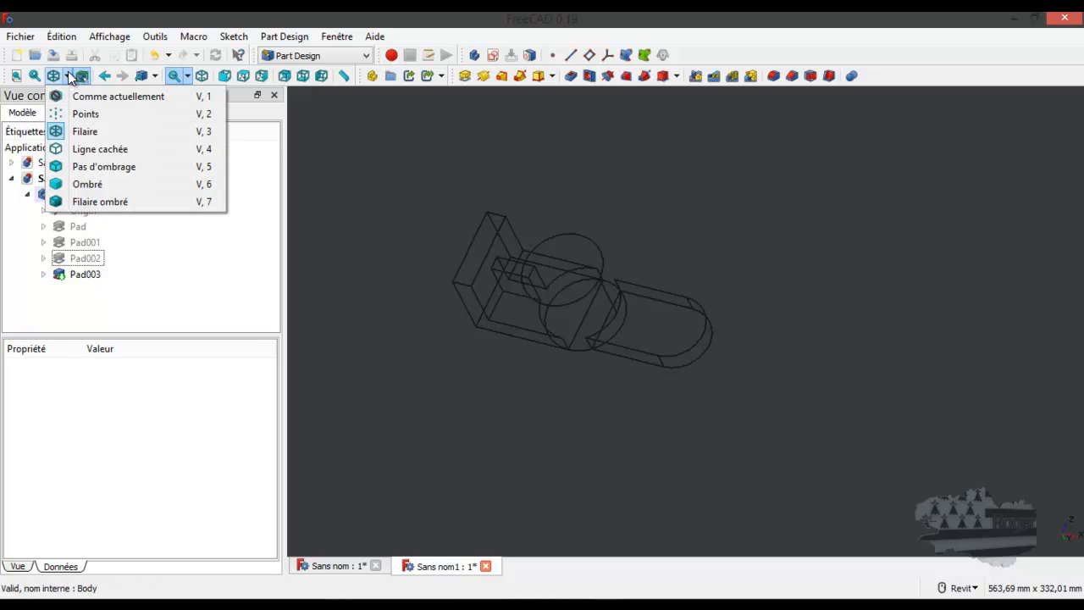
pyautogui.click(93, 202)
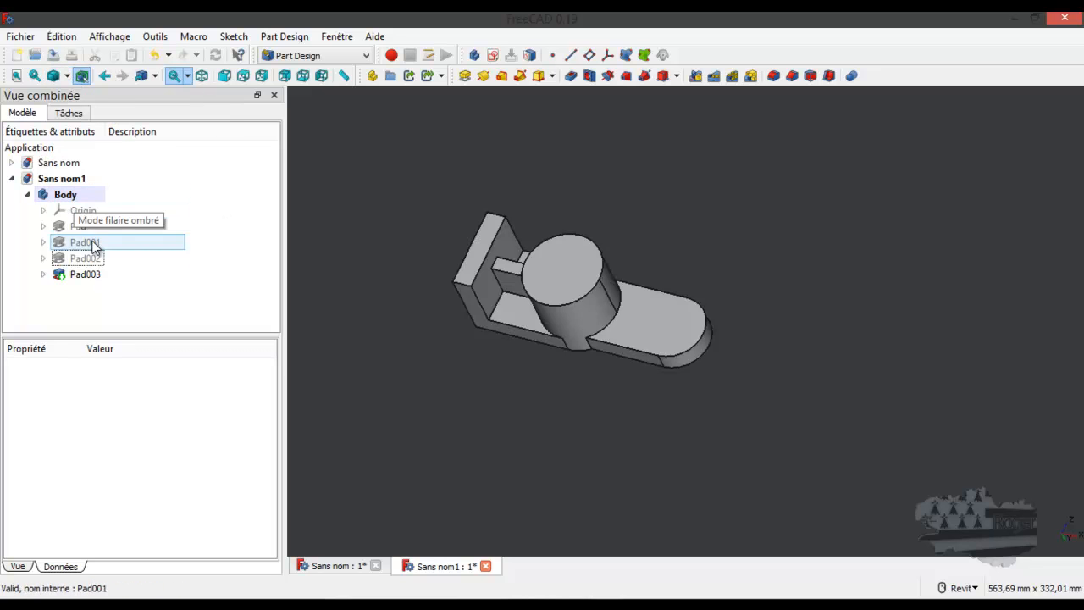
pyautogui.doubleClick(72, 276)
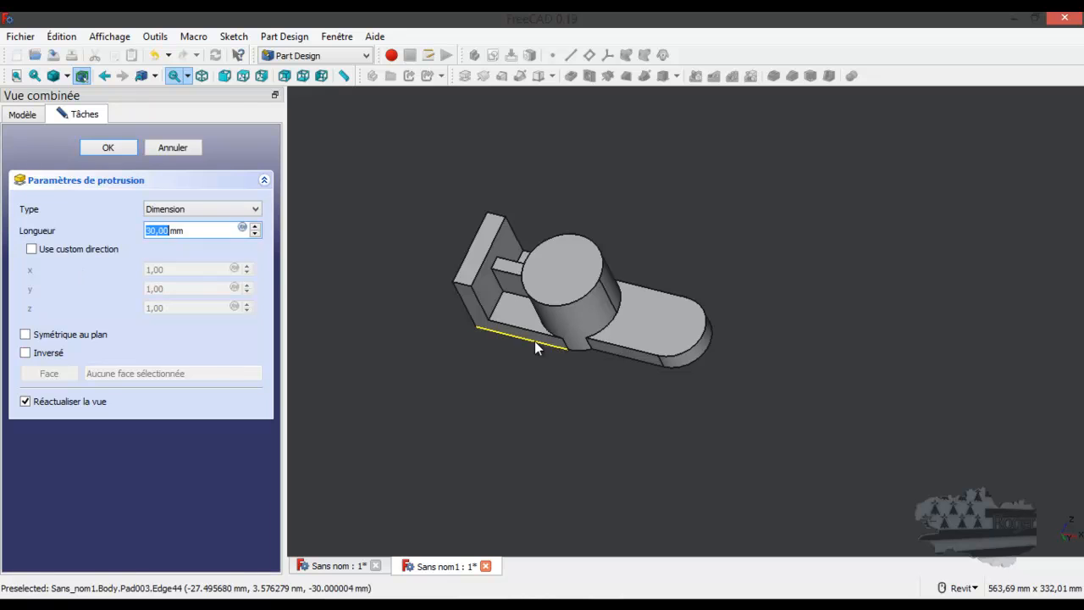
pyautogui.click(144, 230)
pyautogui.moveTo(180, 231); pyautogui.dragTo(126, 234)
pyautogui.write('45')
pyautogui.press('Return')
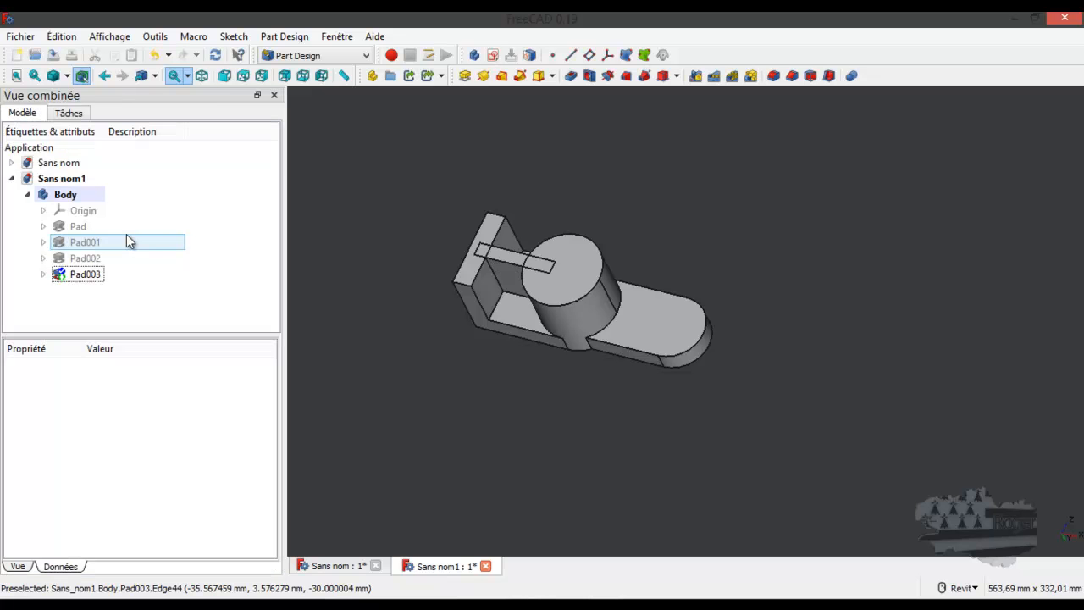
# - Inspect the padded web and check the inclined rib's dimensions on the reference drawing
pyautogui.scroll(5, 545, 314)
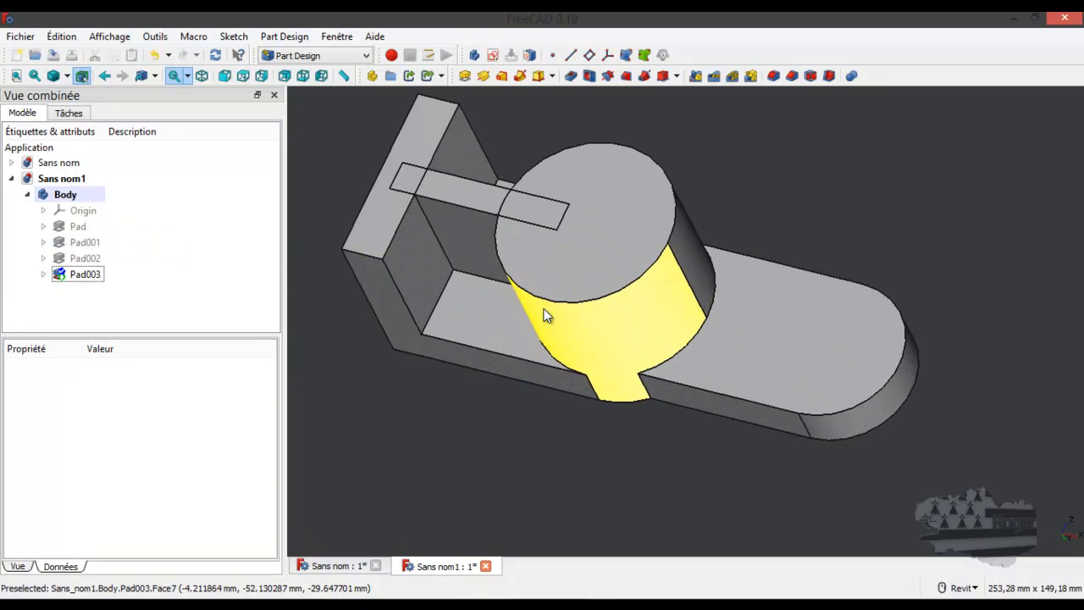
pyautogui.click(493, 308)
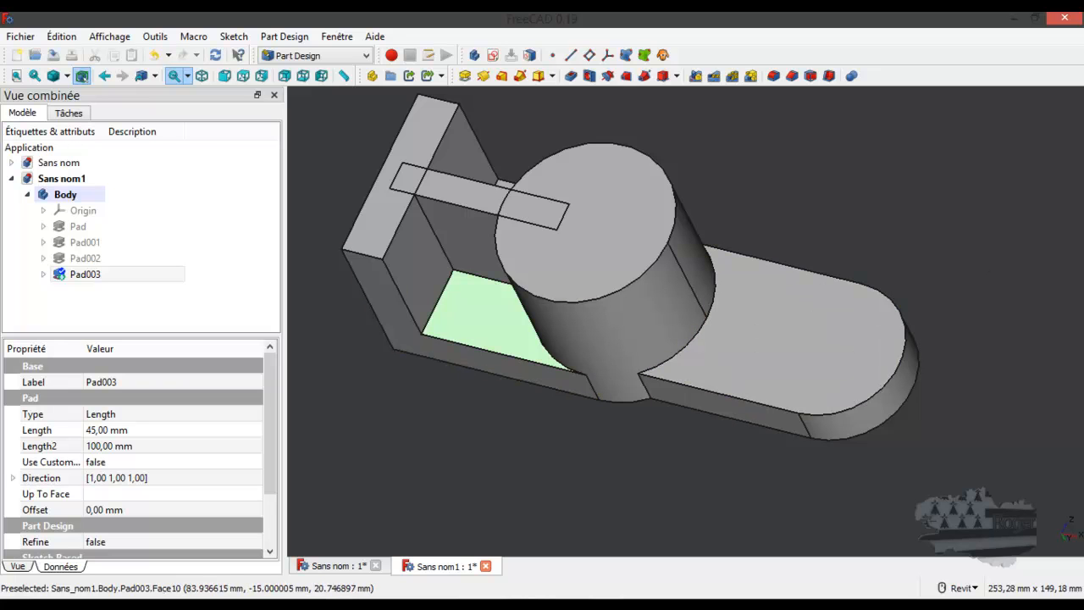
pyautogui.scroll(-2, 777, 207)
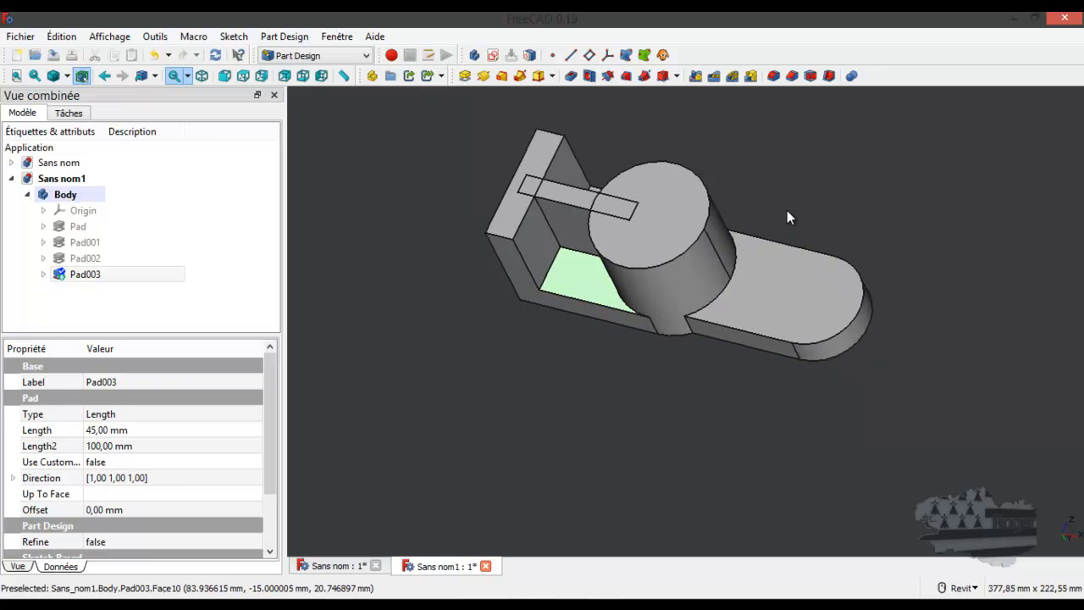
pyautogui.moveTo(1083, 153)
pyautogui.mouseDown()
pyautogui.moveTo(1083, 134)
pyautogui.moveTo(653, 58)
pyautogui.mouseUp()
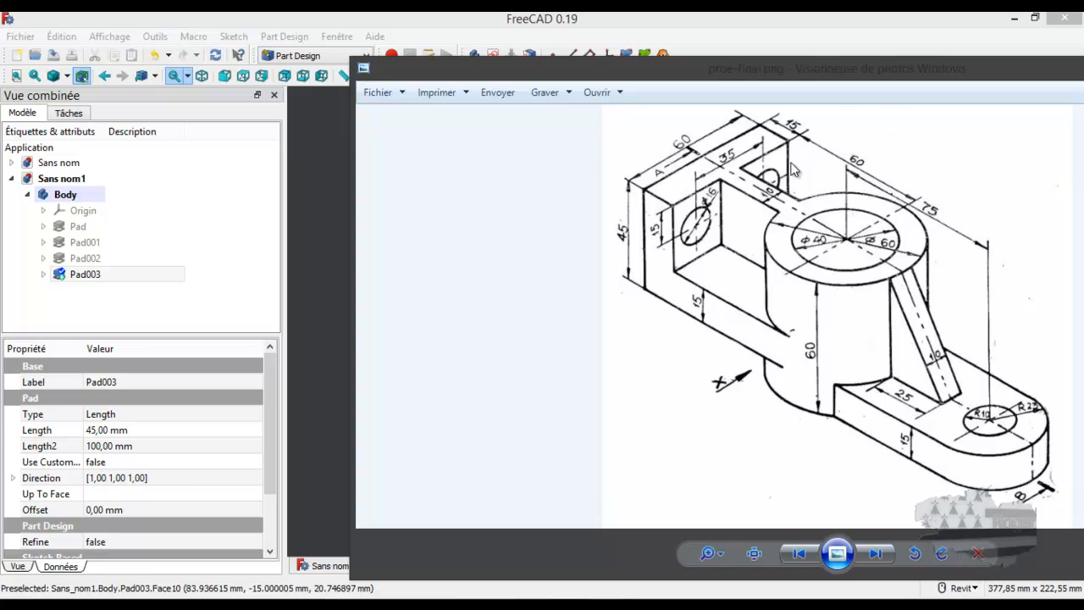
pyautogui.moveTo(877, 67); pyautogui.dragTo(1083, 68)
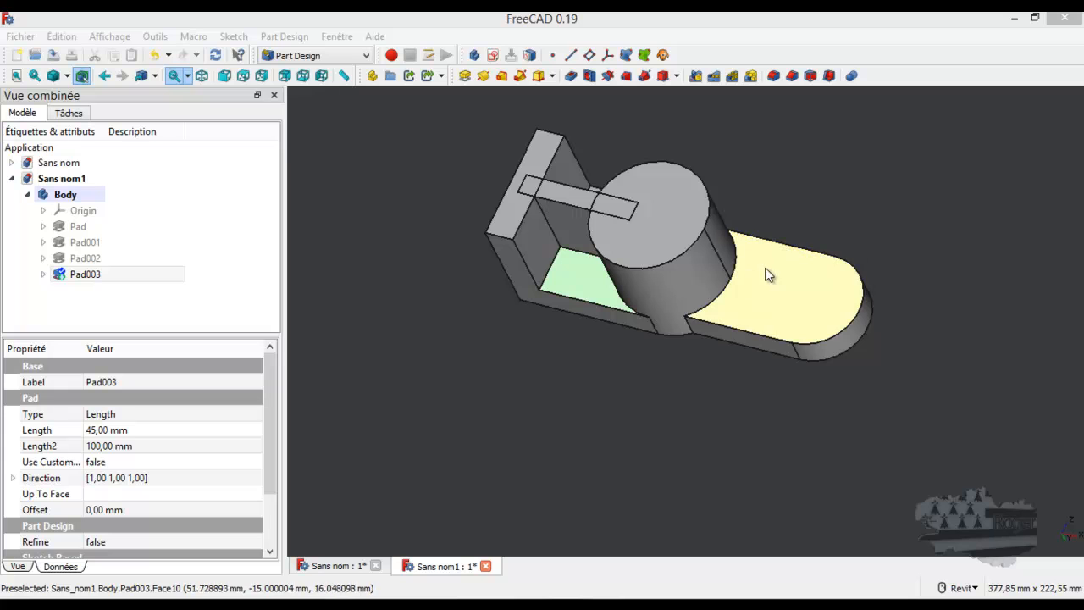
# - Start a sketch on the flat side face of the rounded arm and switch the display to wireframe
pyautogui.click(719, 338)
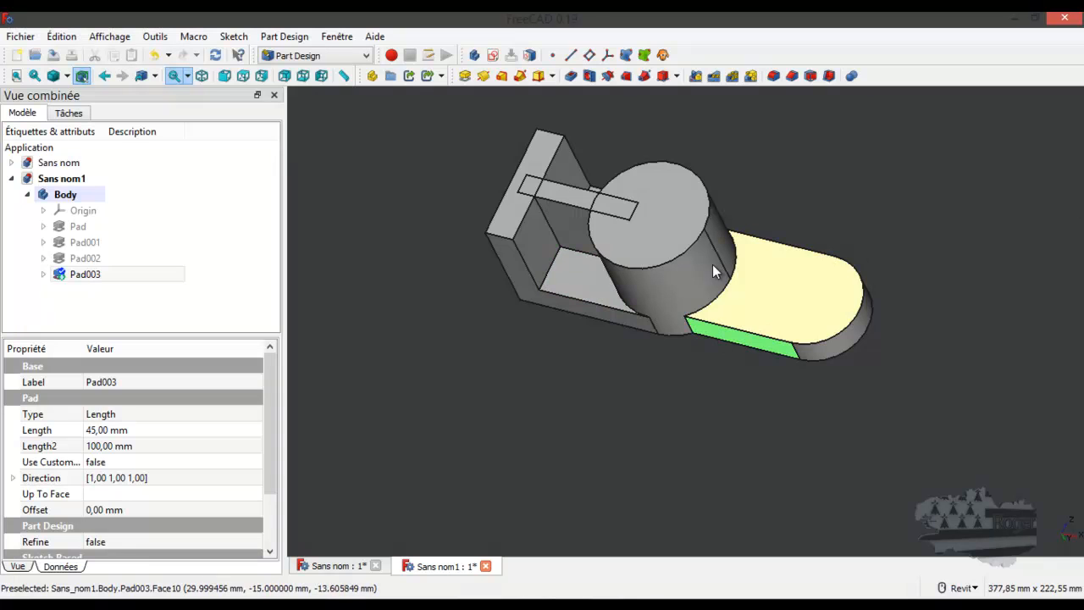
pyautogui.click(495, 55)
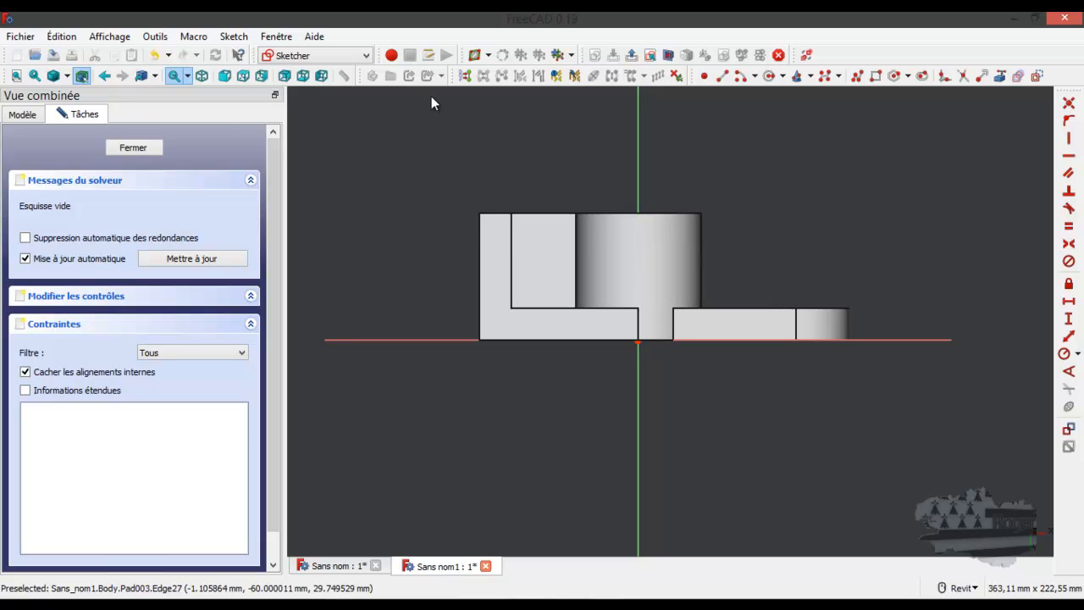
pyautogui.click(66, 76)
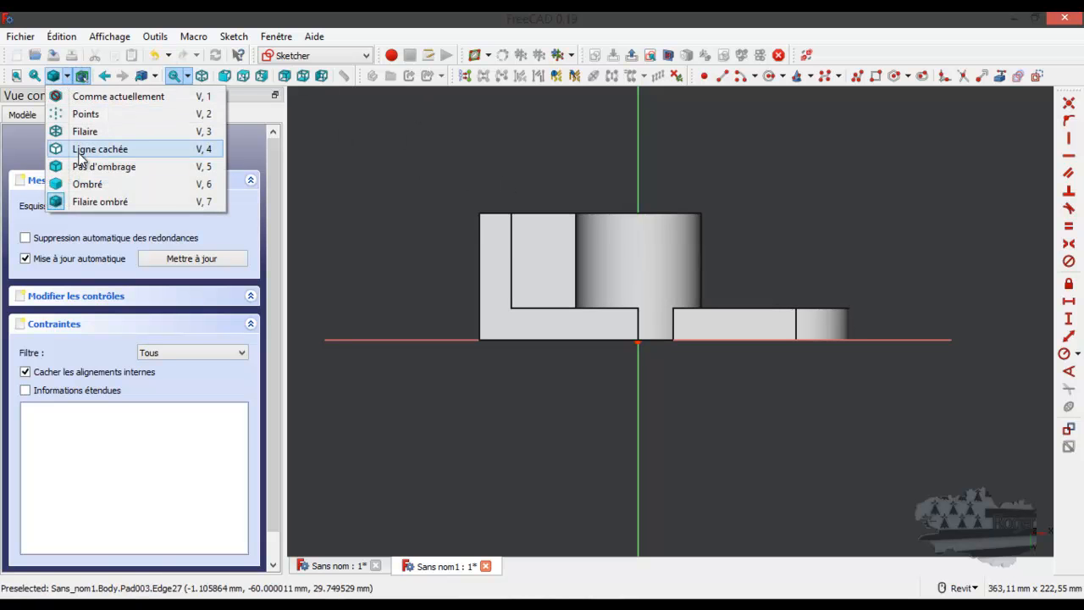
pyautogui.click(85, 131)
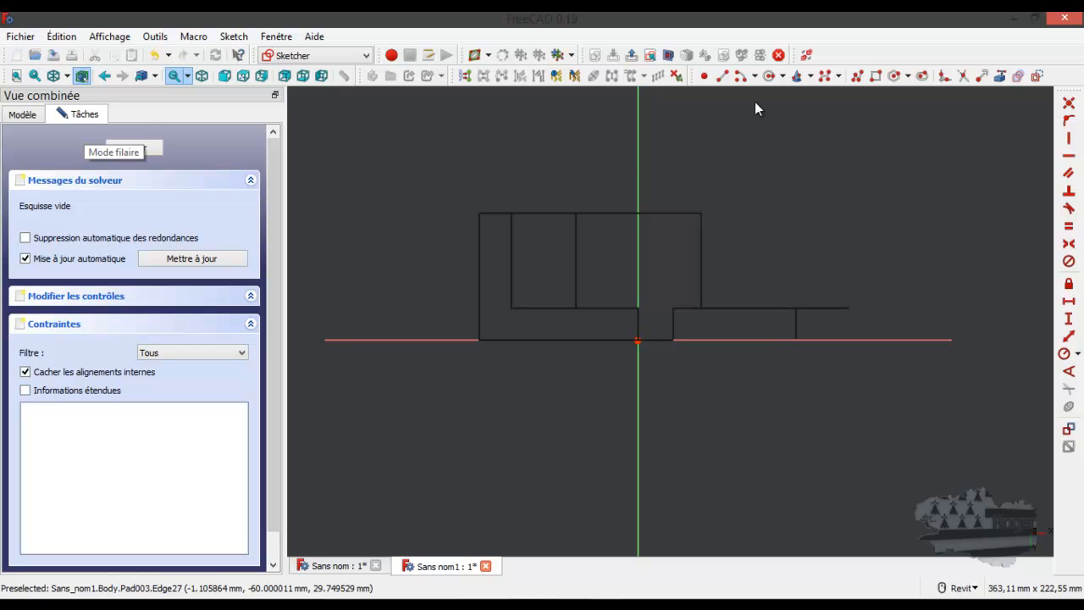
# - Reference the cylinder's vertical outer edge and the rounded arm's upper edge as external geometry in the sketch
pyautogui.click(857, 76)
pyautogui.scroll(2, 738, 266)
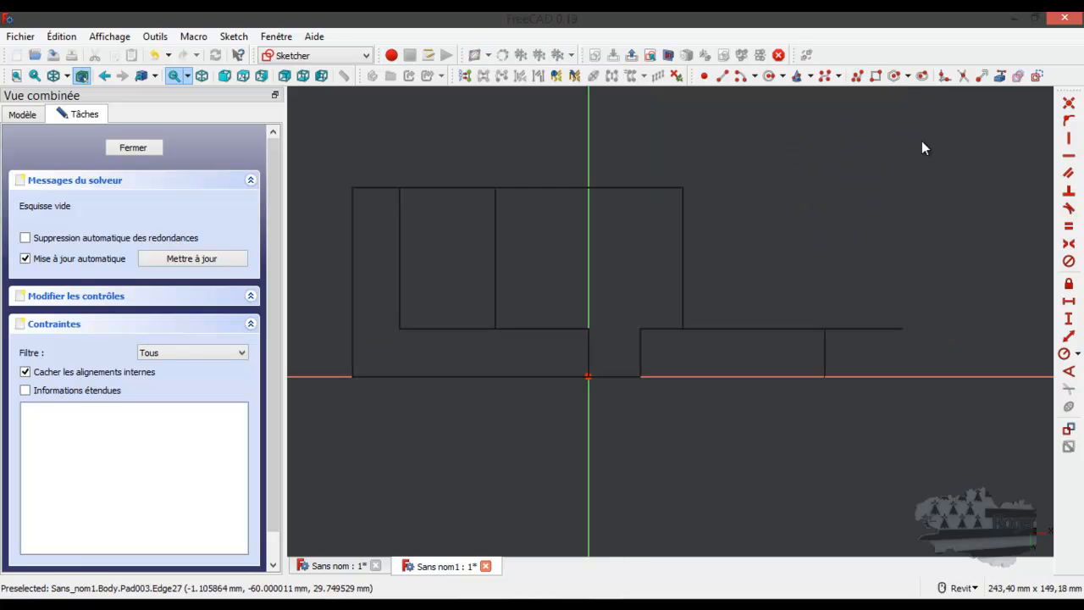
pyautogui.click(683, 206)
pyautogui.click(752, 330)
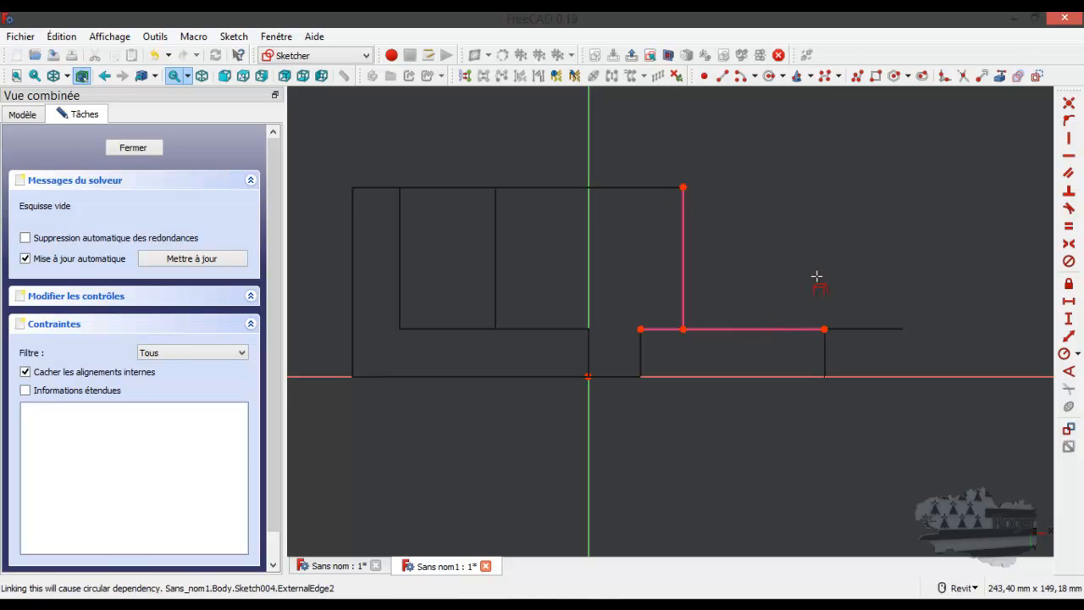
# - Draw a closed four-sided rib profile from the cylinder's upper corner to the arm's upper edge and back through the cylinder
pyautogui.click(856, 77)
pyautogui.click(683, 187)
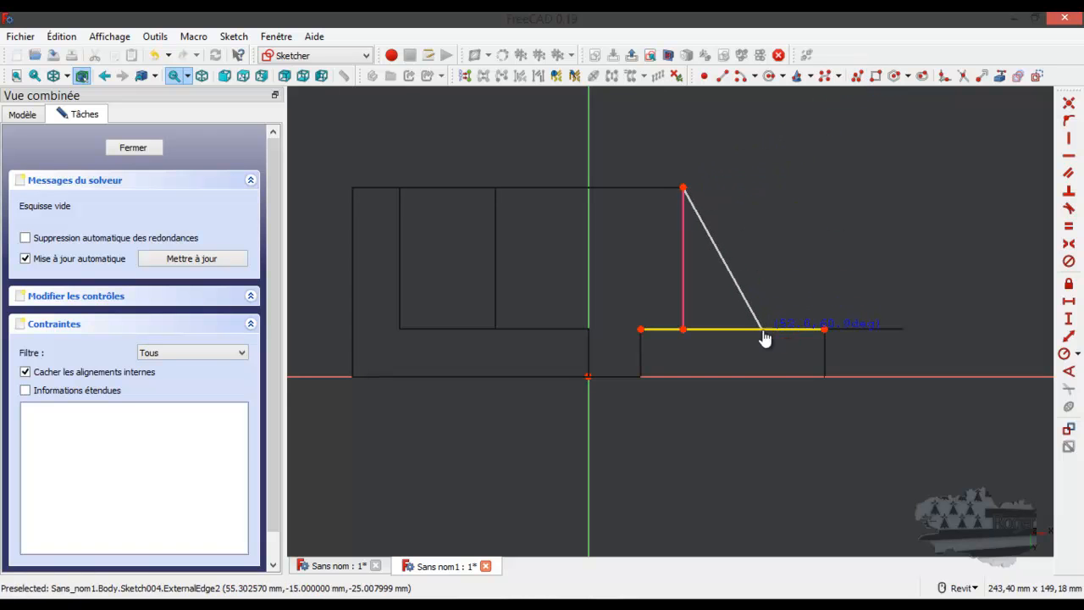
pyautogui.click(762, 329)
pyautogui.click(666, 365)
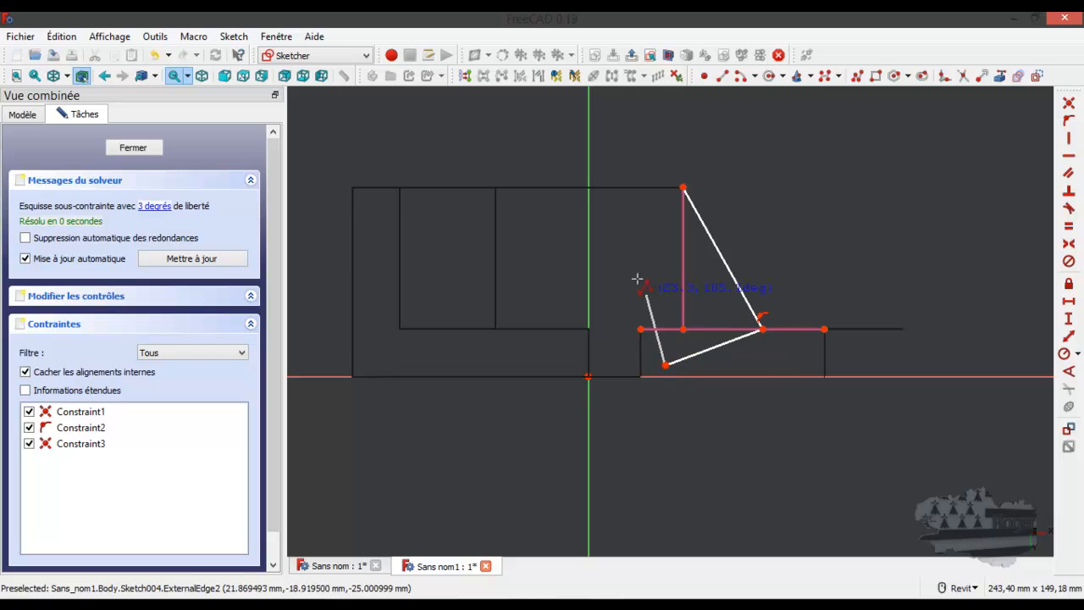
pyautogui.click(617, 228)
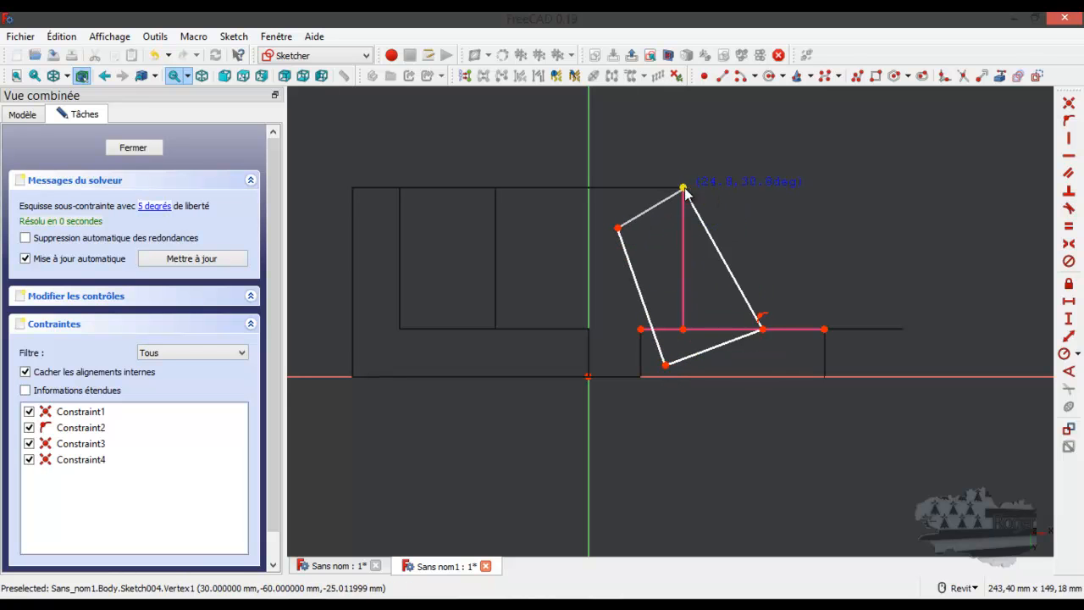
pyautogui.click(684, 188)
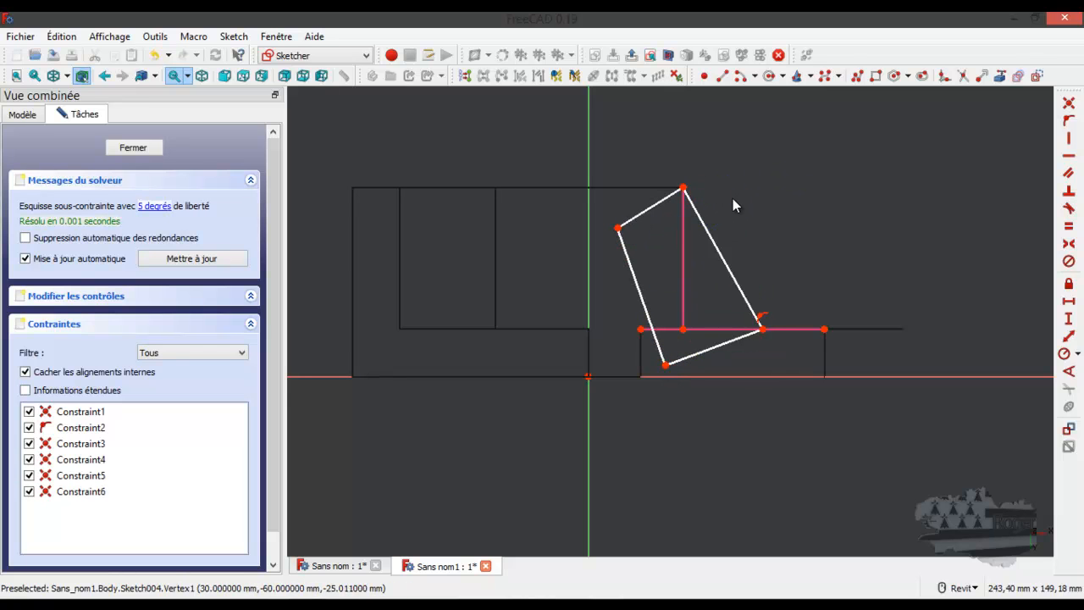
# - Set the horizontal distance between the cylinder's edge and the rib profile's foot on the arm to 25 mm, after checking the drawing
pyautogui.click(762, 331)
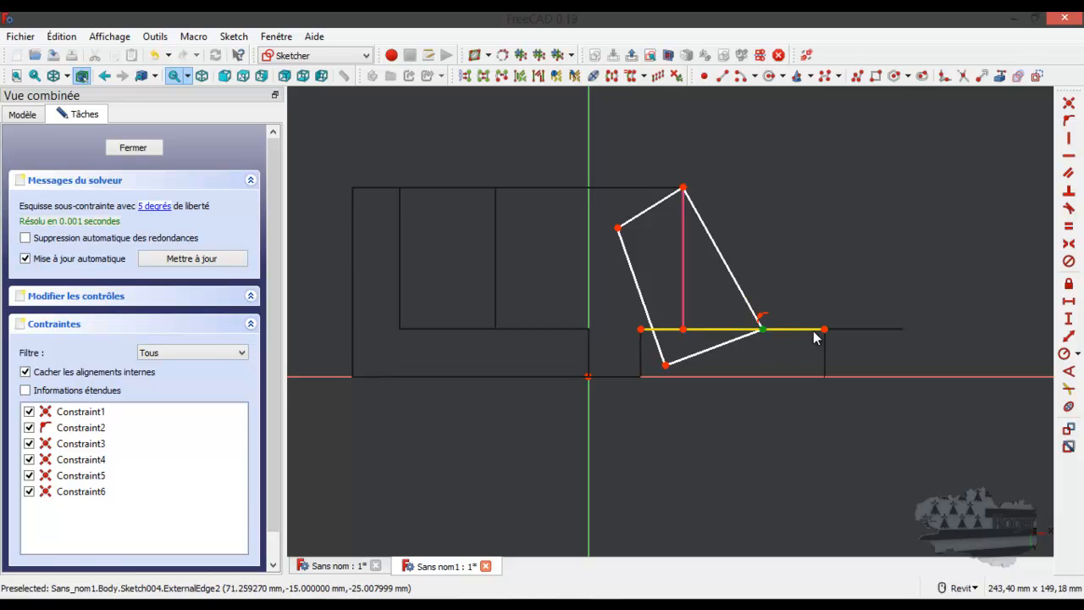
pyautogui.click(684, 330)
pyautogui.moveTo(1083, 144)
pyautogui.mouseDown()
pyautogui.moveTo(1083, 131)
pyautogui.moveTo(958, 78)
pyautogui.mouseUp()
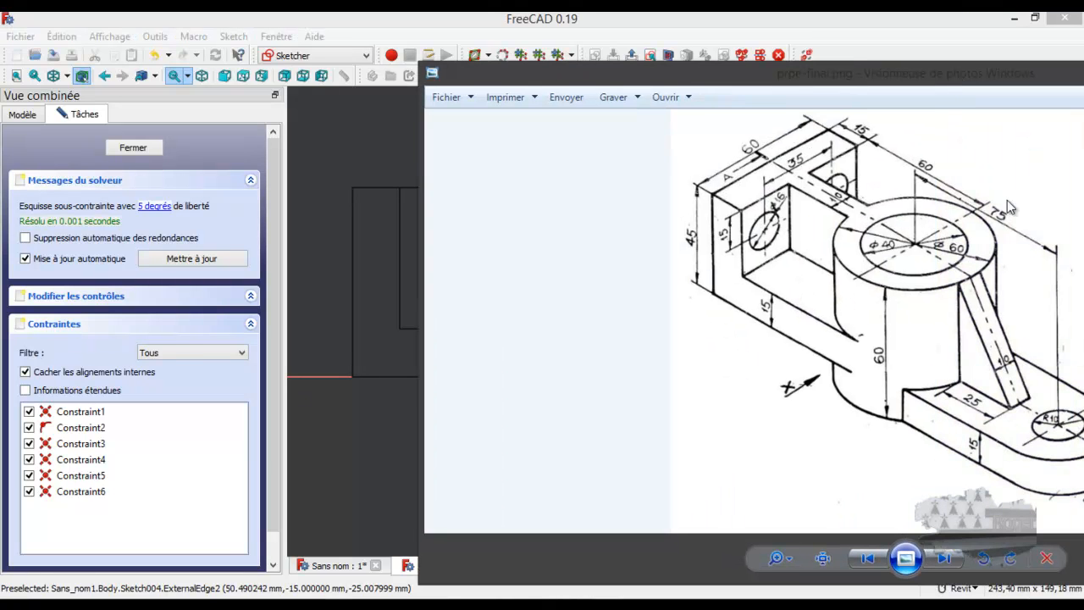
pyautogui.moveTo(966, 71); pyautogui.dragTo(1083, 122)
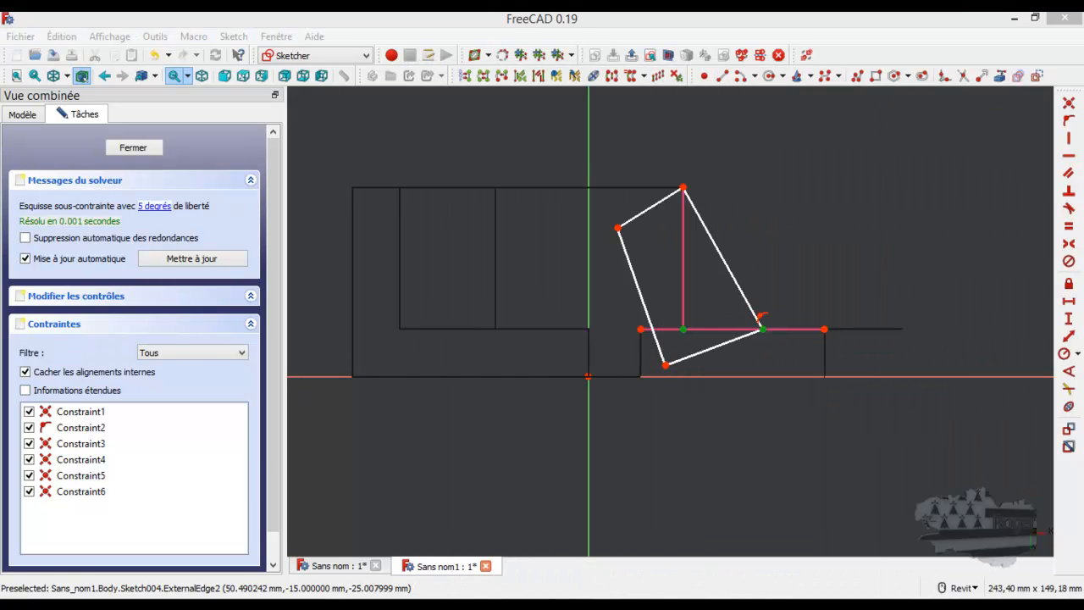
pyautogui.click(1068, 300)
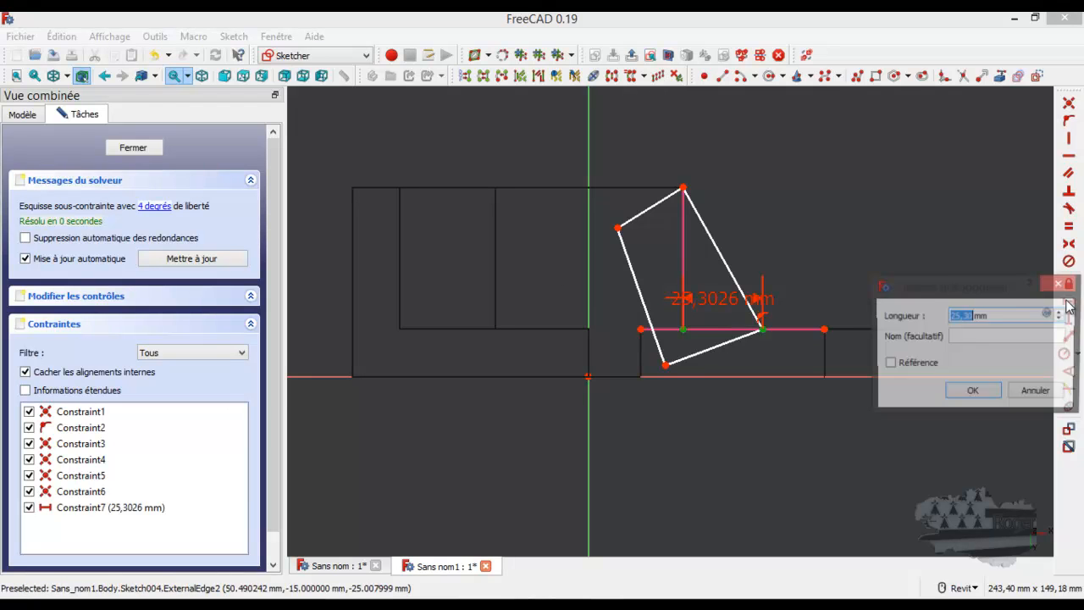
pyautogui.write('25')
pyautogui.press('Return')
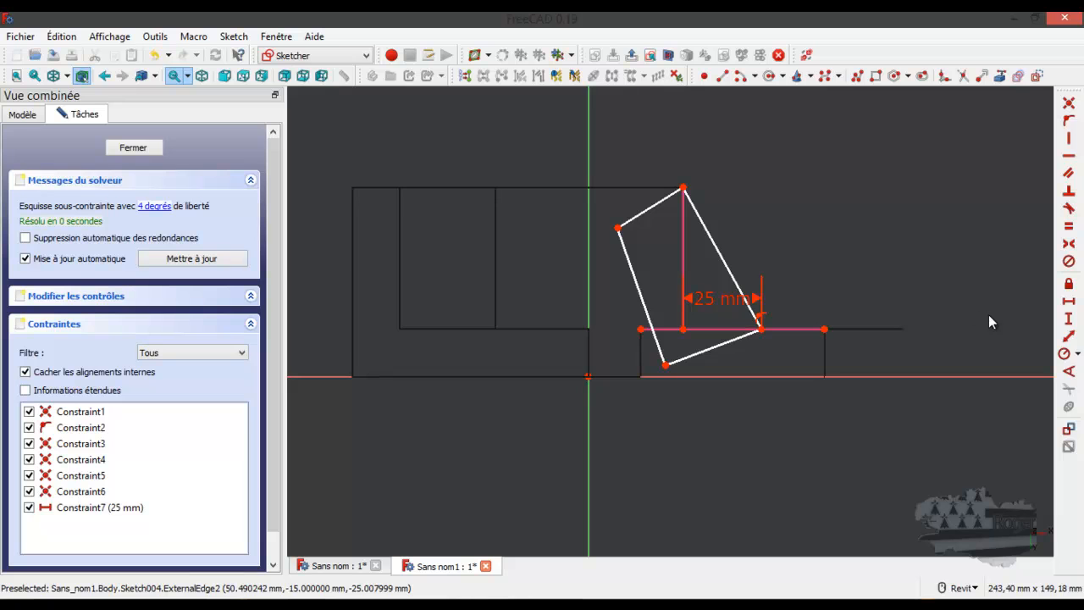
# - Move the rib profile's unconstrained inner edge deeper into the cylinder and close the sketch
pyautogui.click(163, 205)
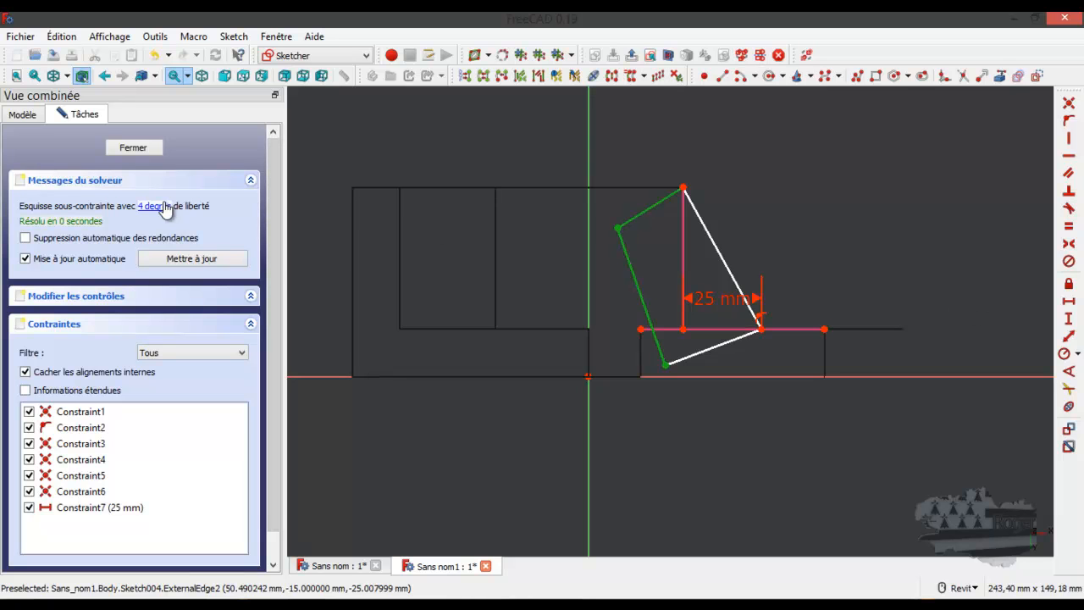
pyautogui.moveTo(634, 217)
pyautogui.mouseDown()
pyautogui.moveTo(628, 209)
pyautogui.moveTo(636, 222)
pyautogui.moveTo(619, 252)
pyautogui.moveTo(621, 232)
pyautogui.moveTo(610, 298)
pyautogui.moveTo(630, 277)
pyautogui.mouseUp()
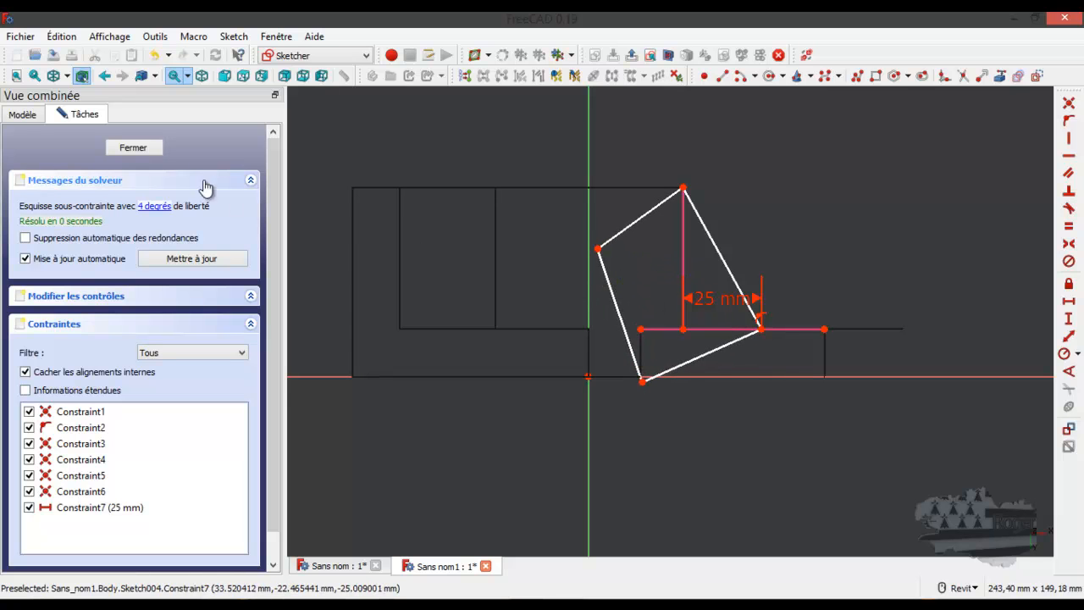
pyautogui.moveTo(610, 300); pyautogui.dragTo(605, 286)
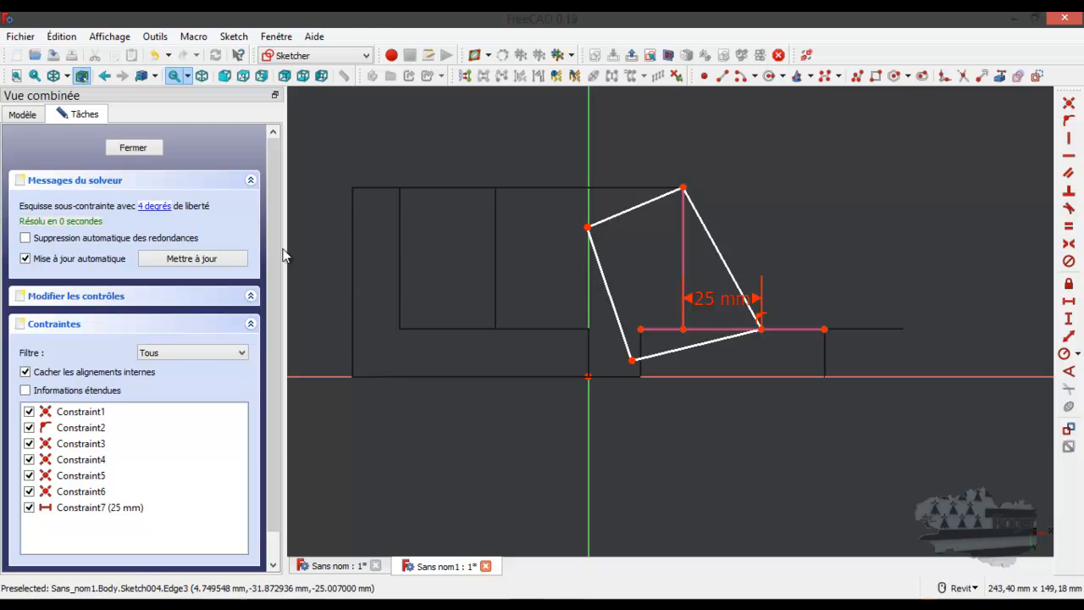
pyautogui.click(132, 149)
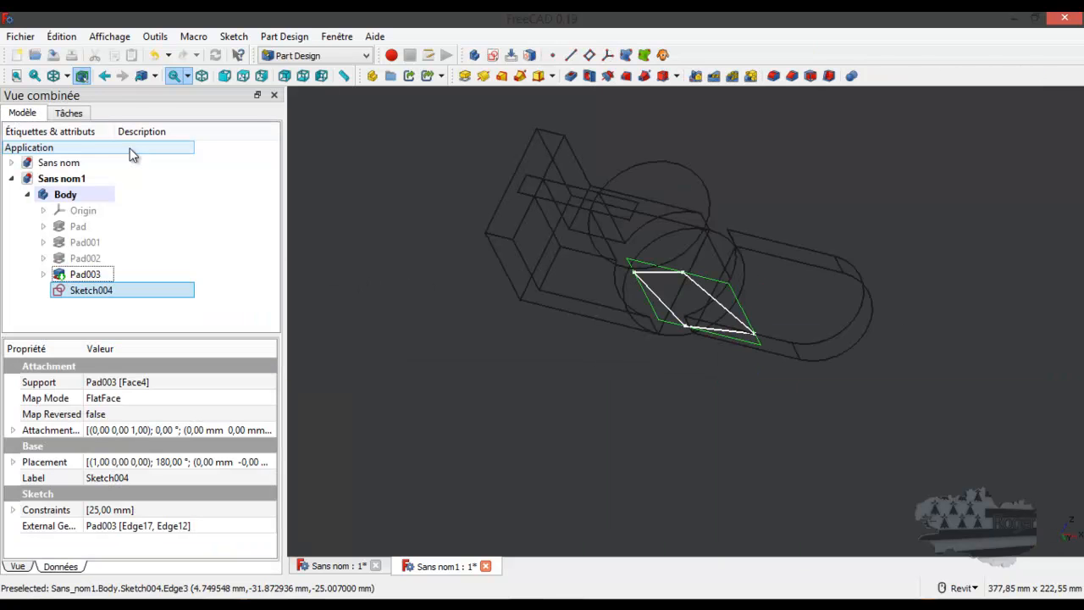
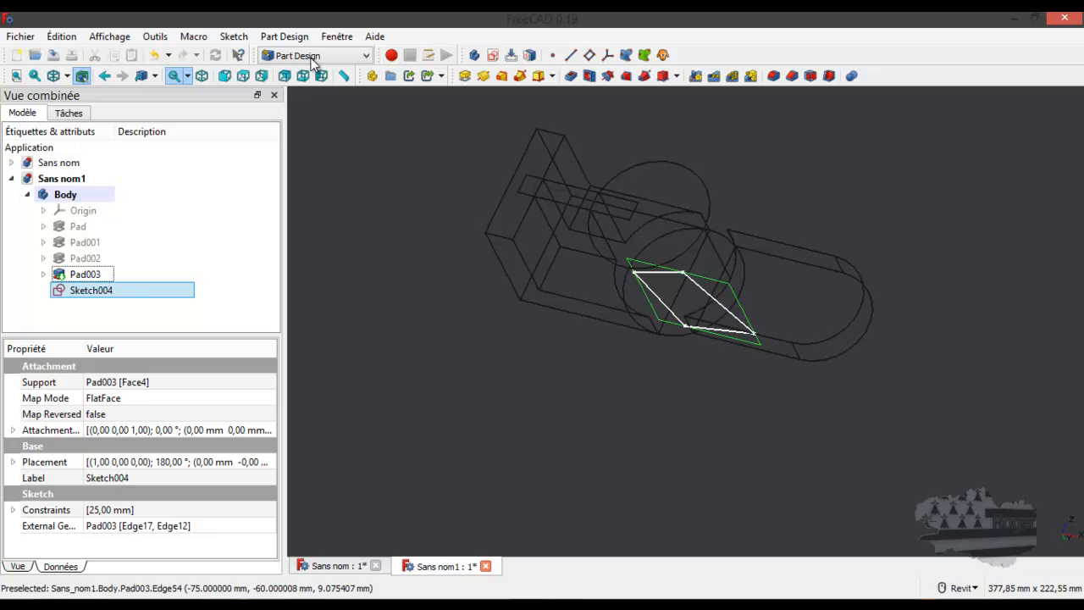
# - Delete the rib sketch made on the arm's side face and restore the shaded display with edges
pyautogui.click(81, 292)
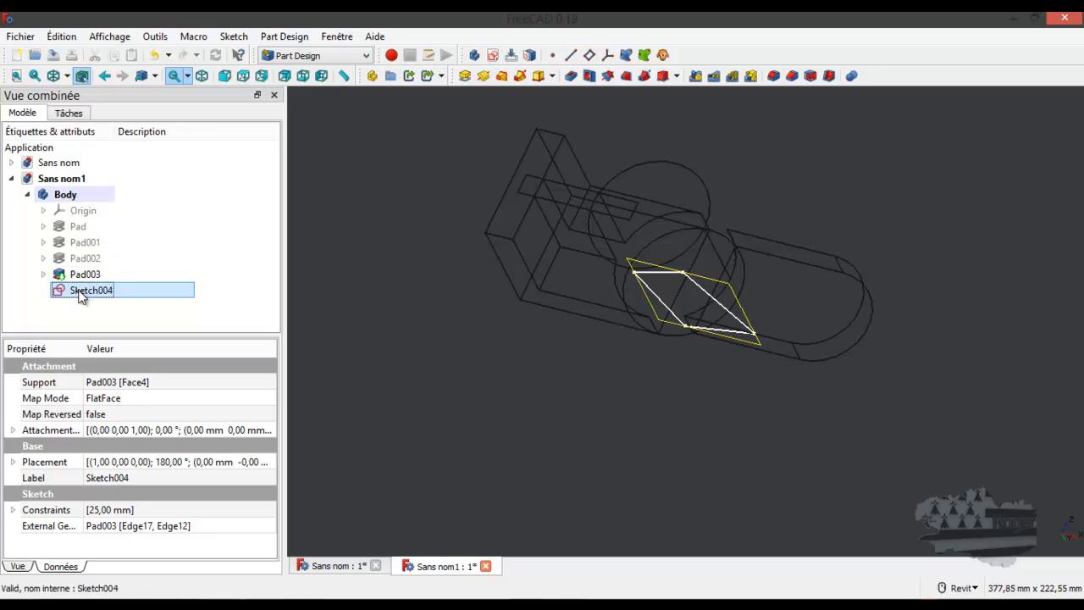
pyautogui.press('Delete')
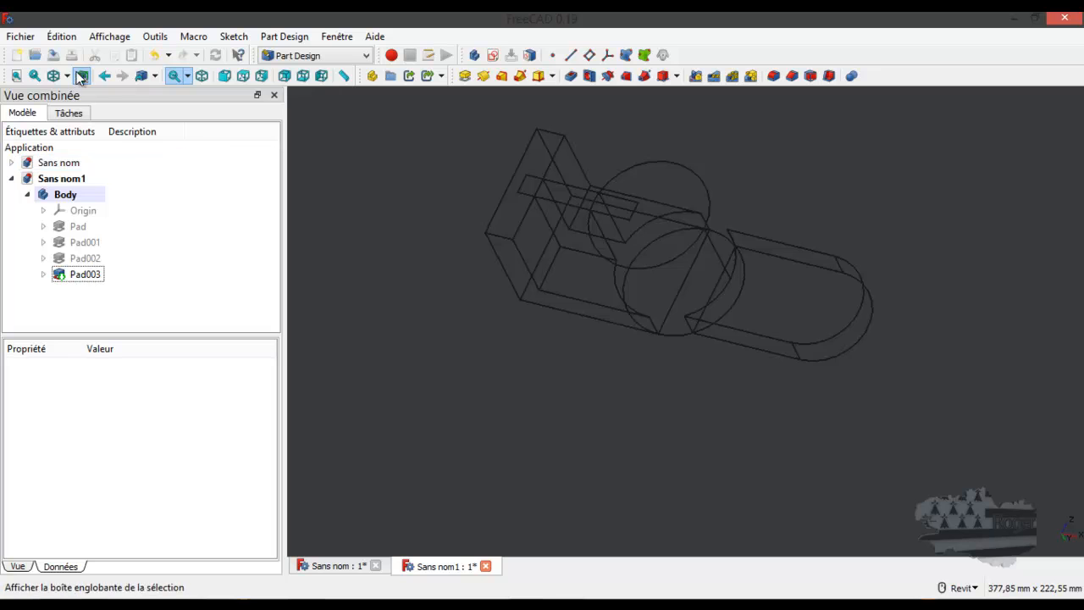
pyautogui.click(67, 75)
pyautogui.click(85, 202)
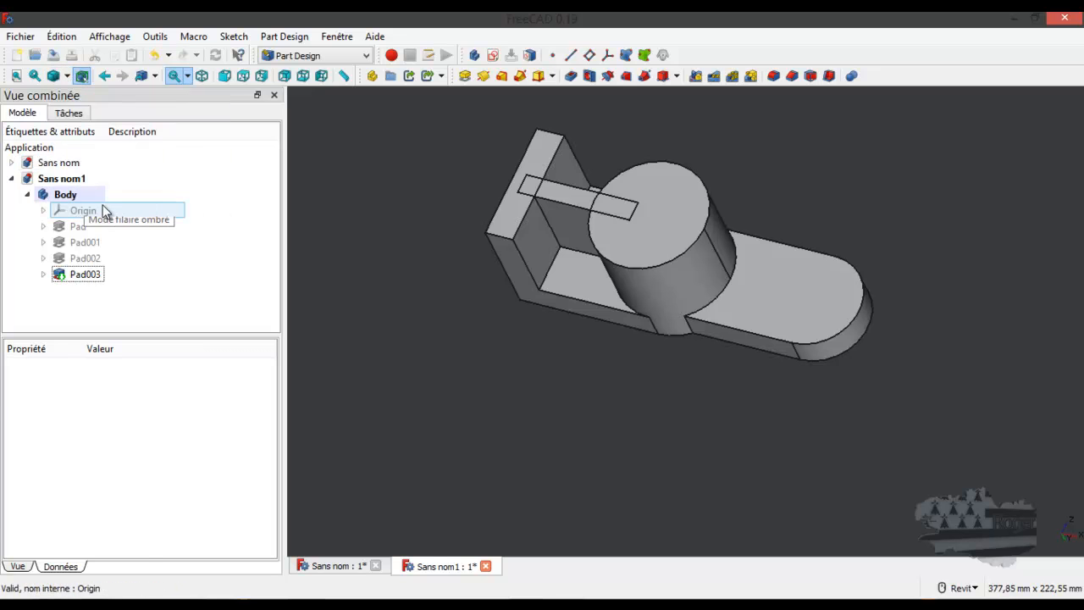
# - Start a sketch on the side face of the web between the upright plate and the cylinder, in wireframe display
pyautogui.click(569, 225)
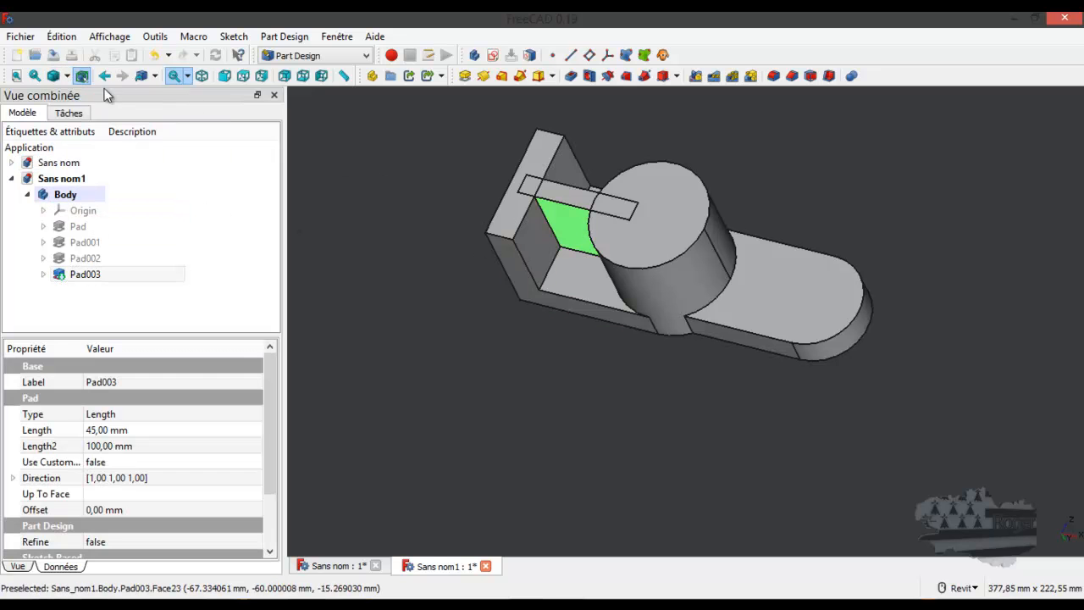
pyautogui.click(493, 56)
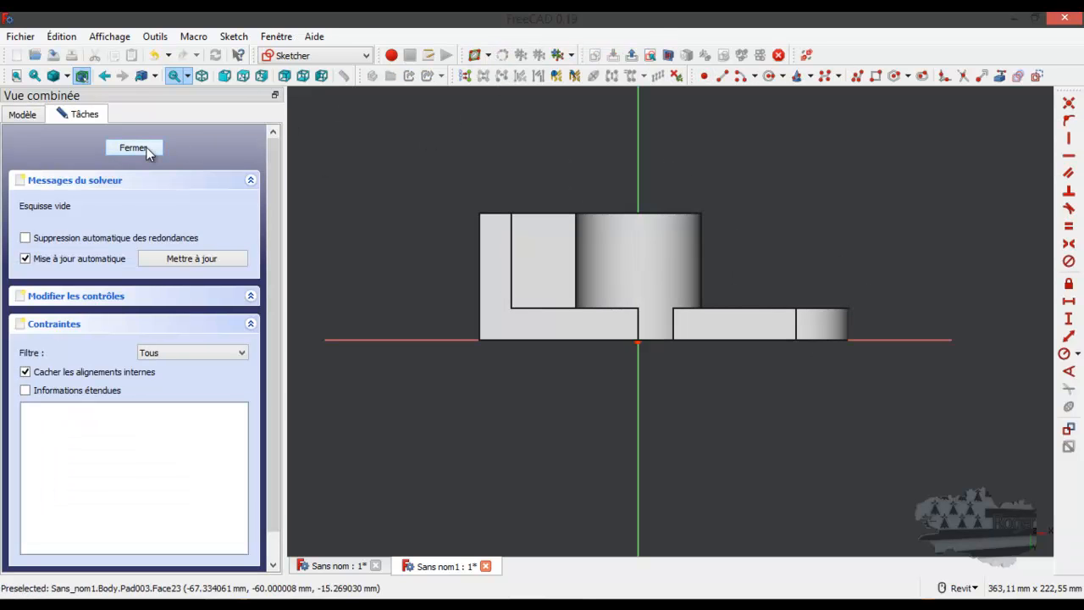
pyautogui.click(67, 75)
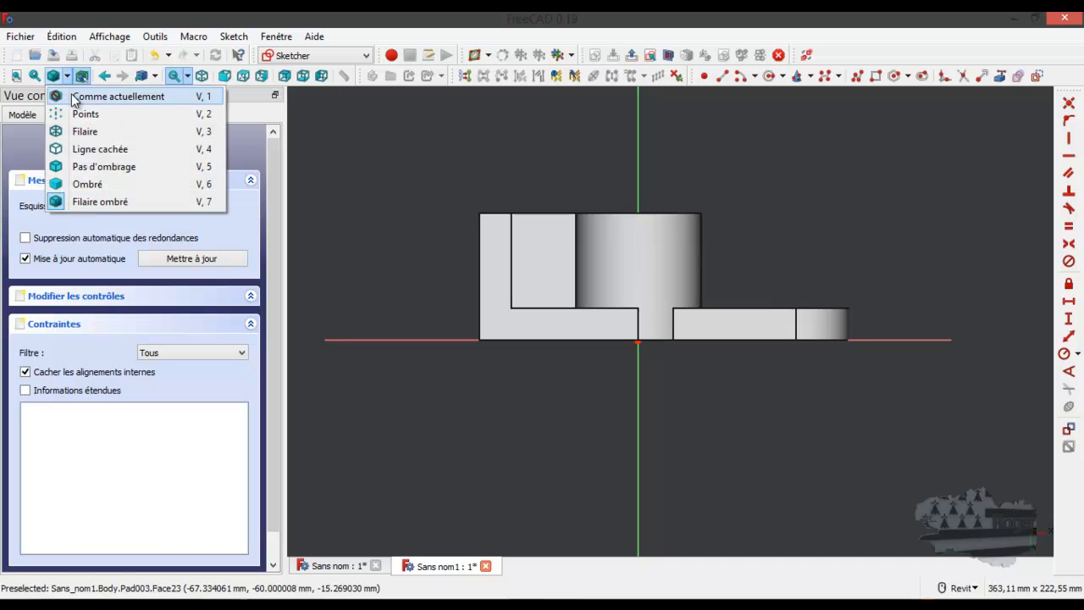
pyautogui.click(81, 135)
pyautogui.scroll(3, 760, 265)
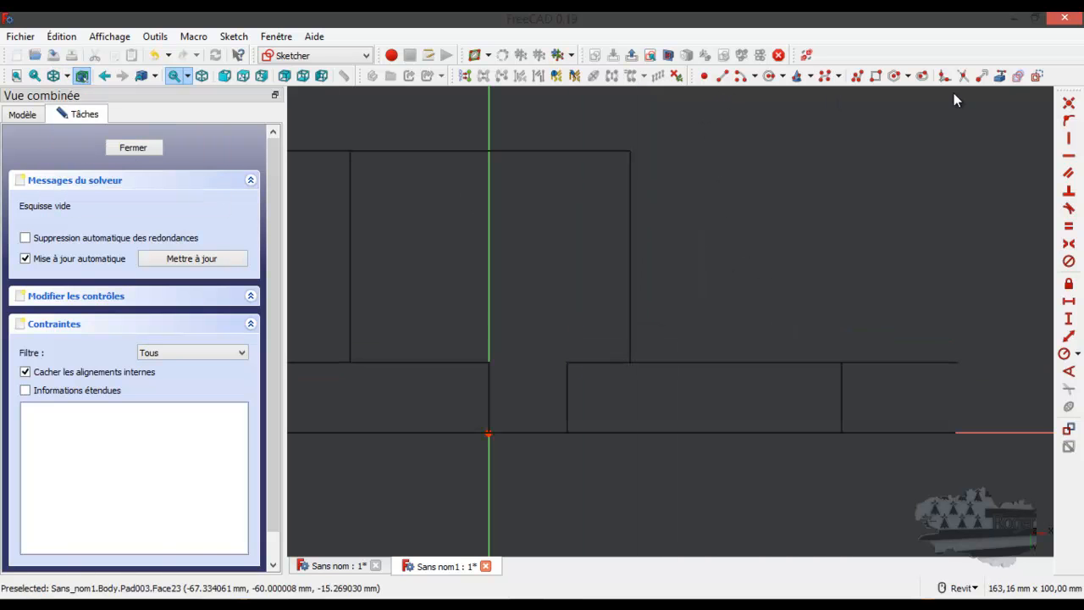
# - Project the cylinder's vertical edge and the rounded arm's upper edge into the sketch as external geometry
pyautogui.click(999, 76)
pyautogui.click(632, 246)
pyautogui.click(712, 362)
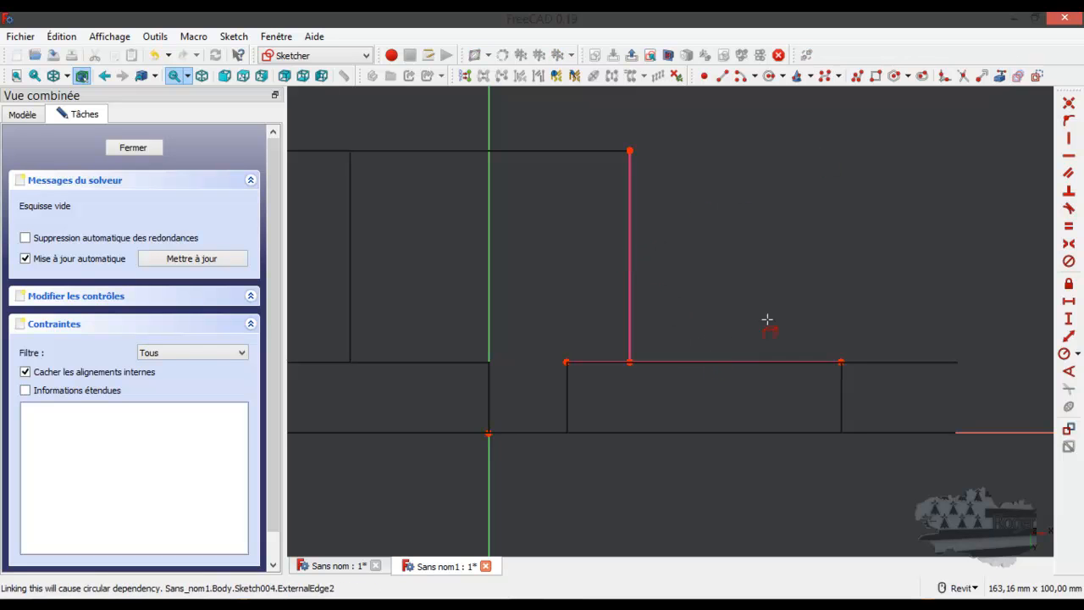
# - Draw a closed four-sided rib profile from the cylinder's upper corner to the arm's upper edge and back through the arm and cylinder
pyautogui.click(857, 76)
pyautogui.click(631, 151)
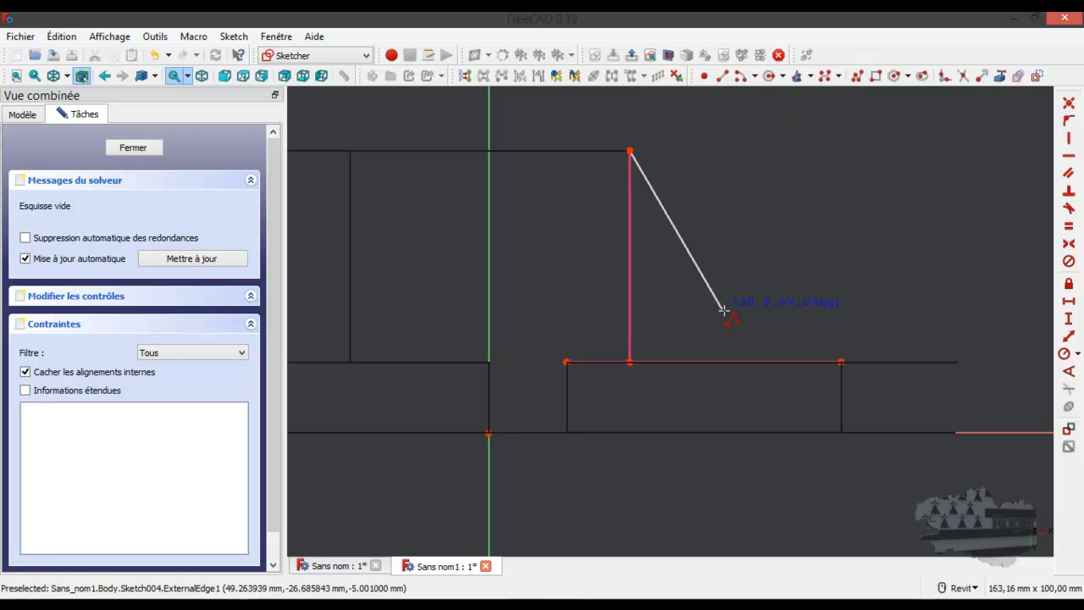
pyautogui.click(748, 361)
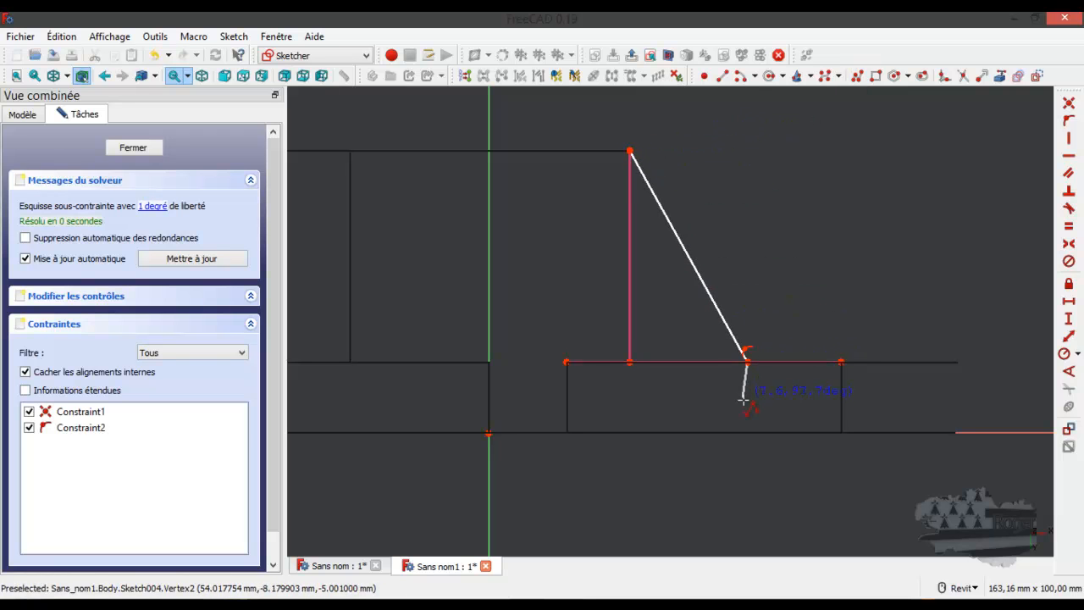
pyautogui.click(641, 413)
pyautogui.click(517, 243)
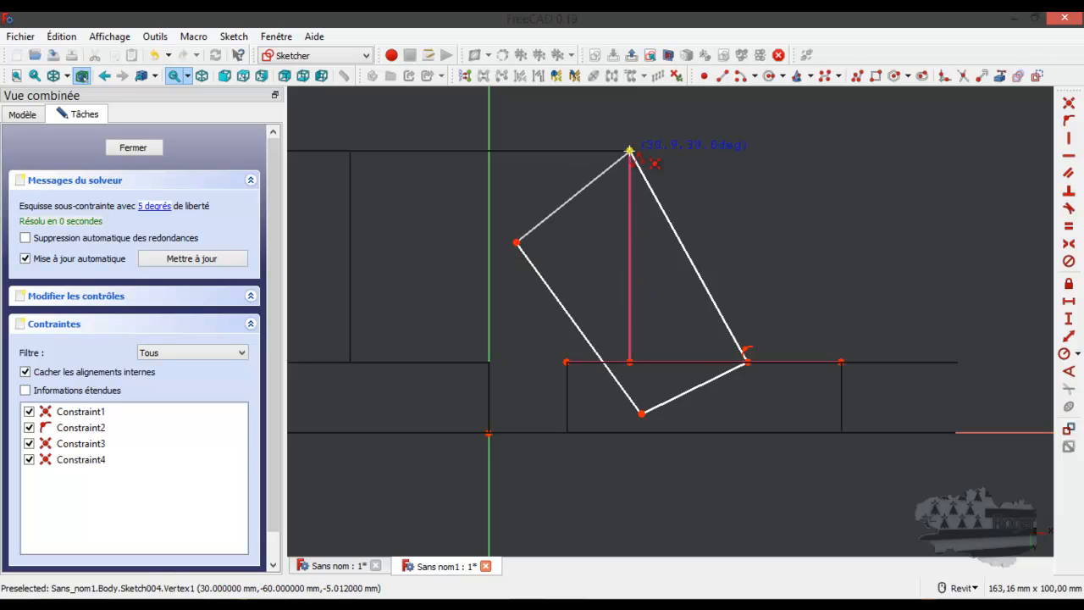
pyautogui.click(630, 151)
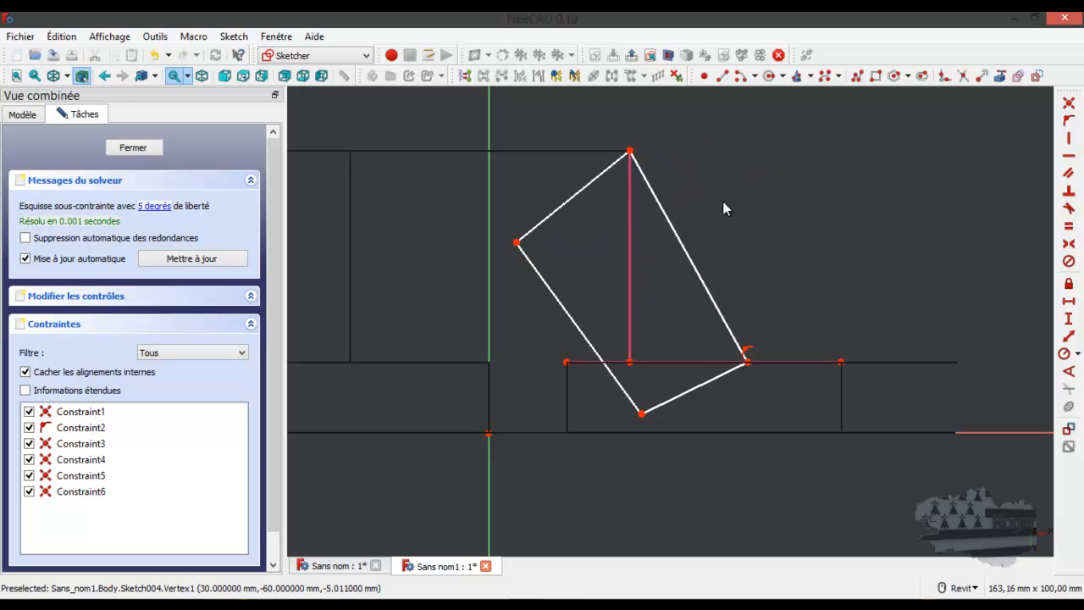
# - Constrain the horizontal distance between the cylinder edge's lower end and the rib profile's foot on the arm to 25 mm
pyautogui.click(746, 362)
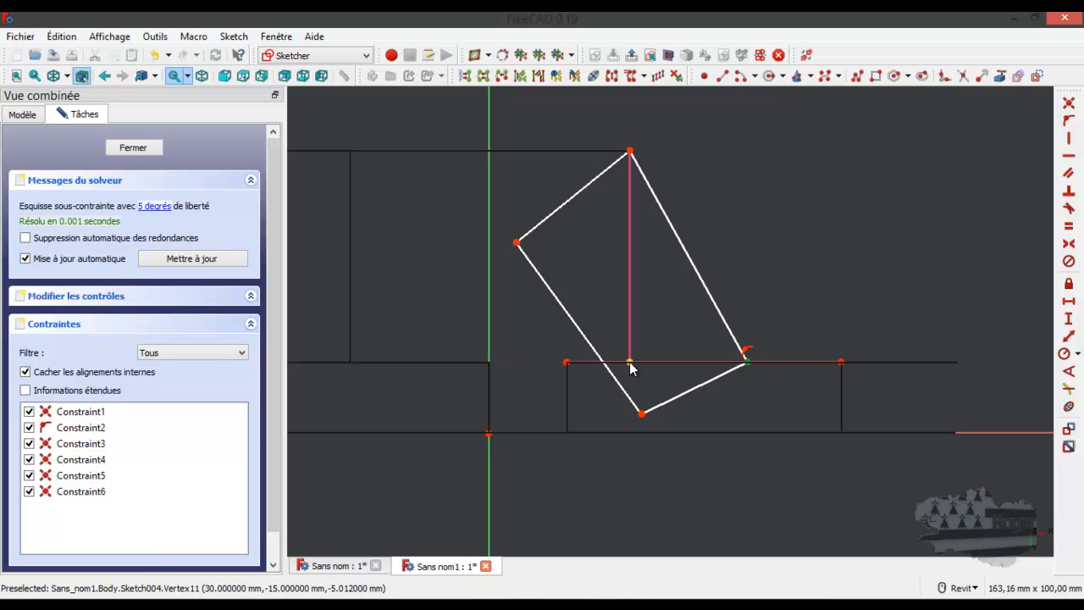
pyautogui.click(629, 362)
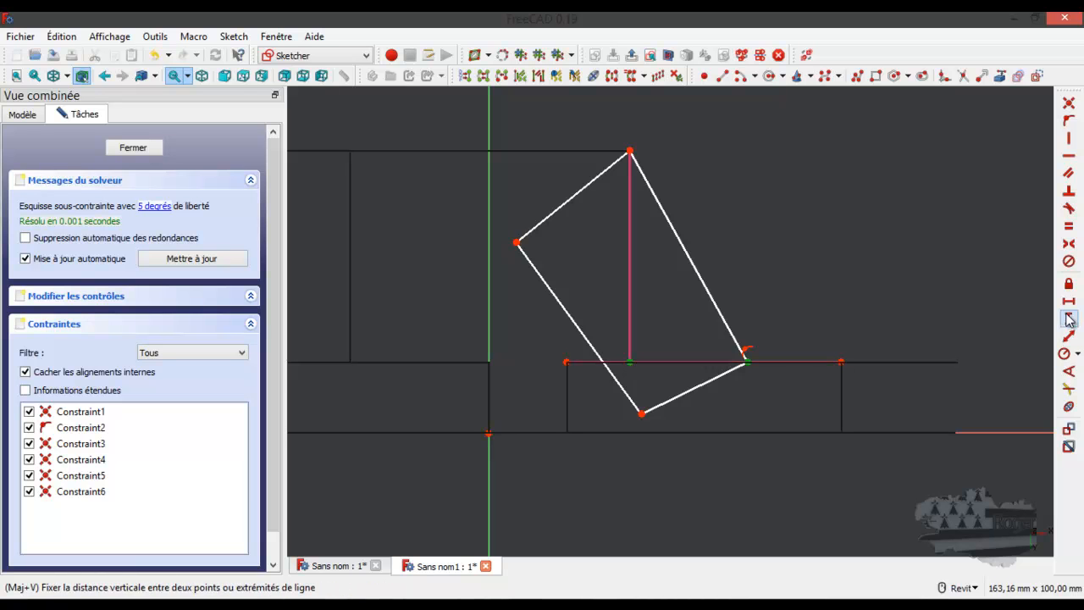
pyautogui.click(1069, 304)
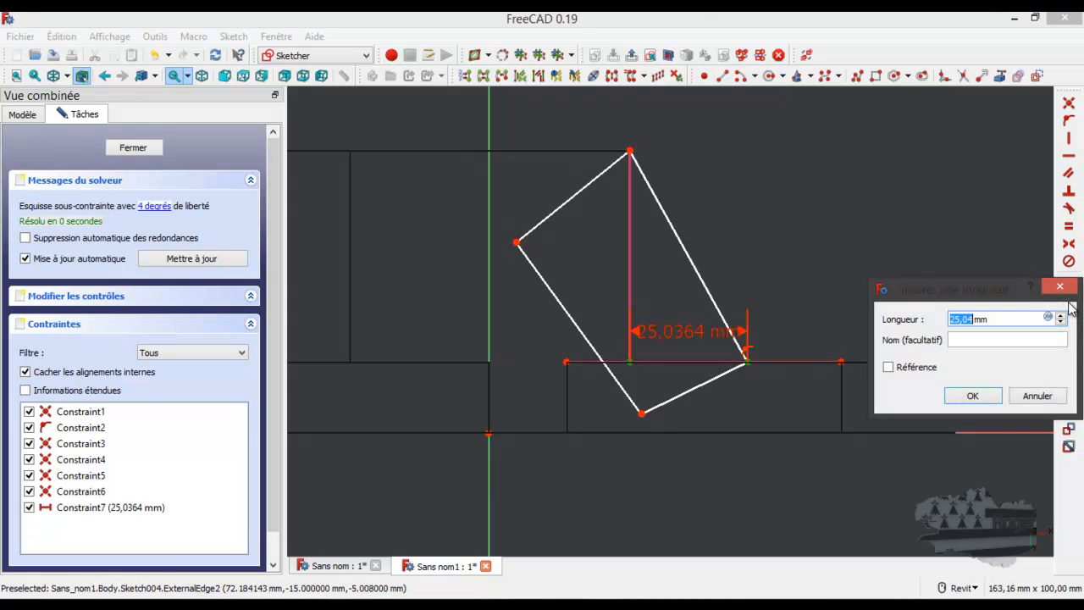
pyautogui.write('25')
pyautogui.press('Return')
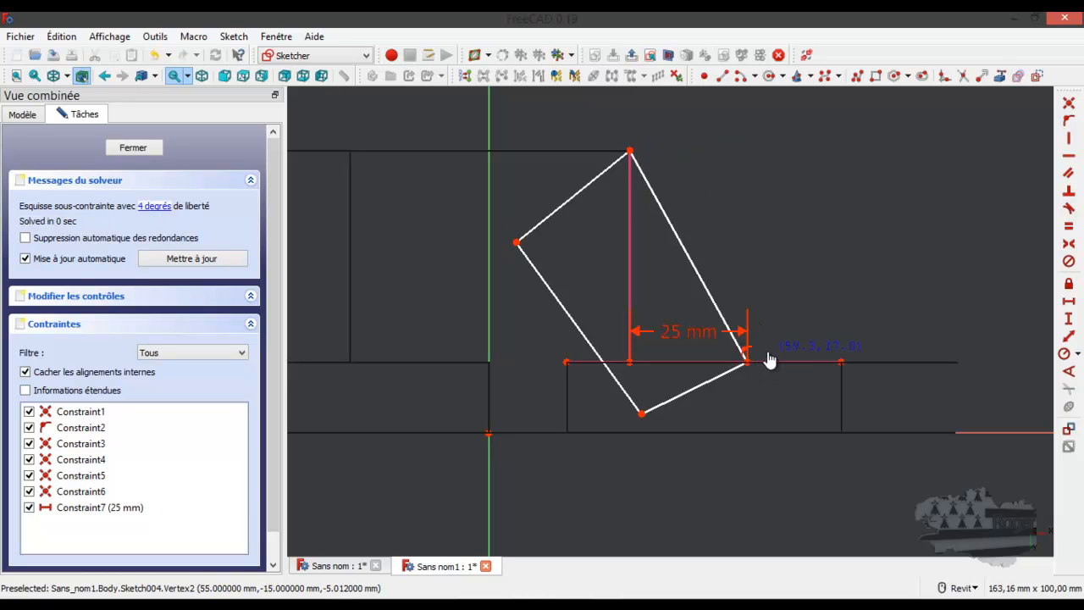
# - Close the rib sketch and restore the shaded display with edges
pyautogui.click(126, 148)
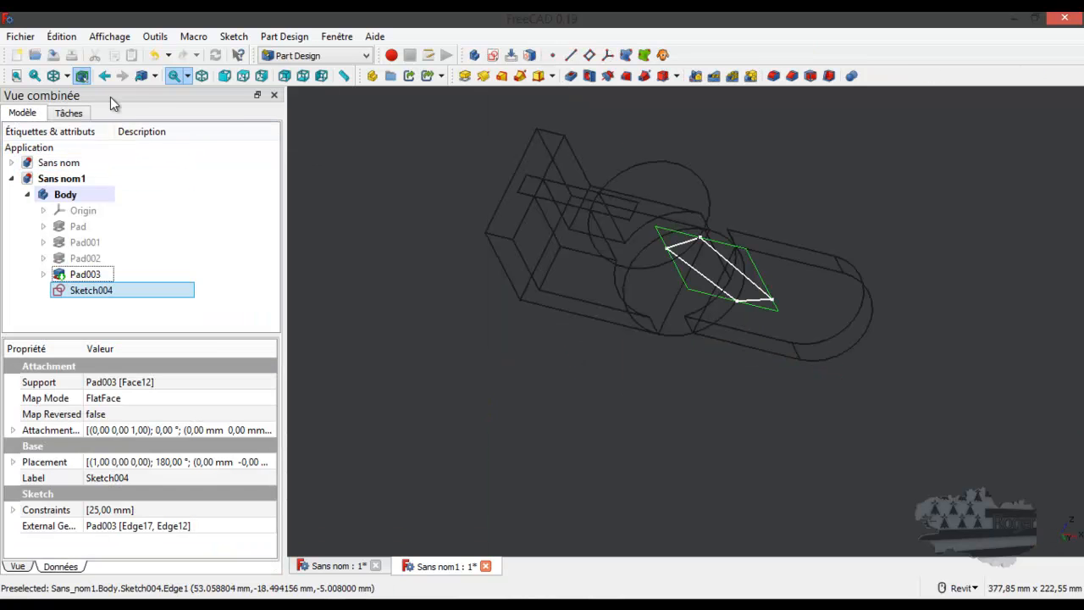
pyautogui.click(56, 76)
pyautogui.click(90, 203)
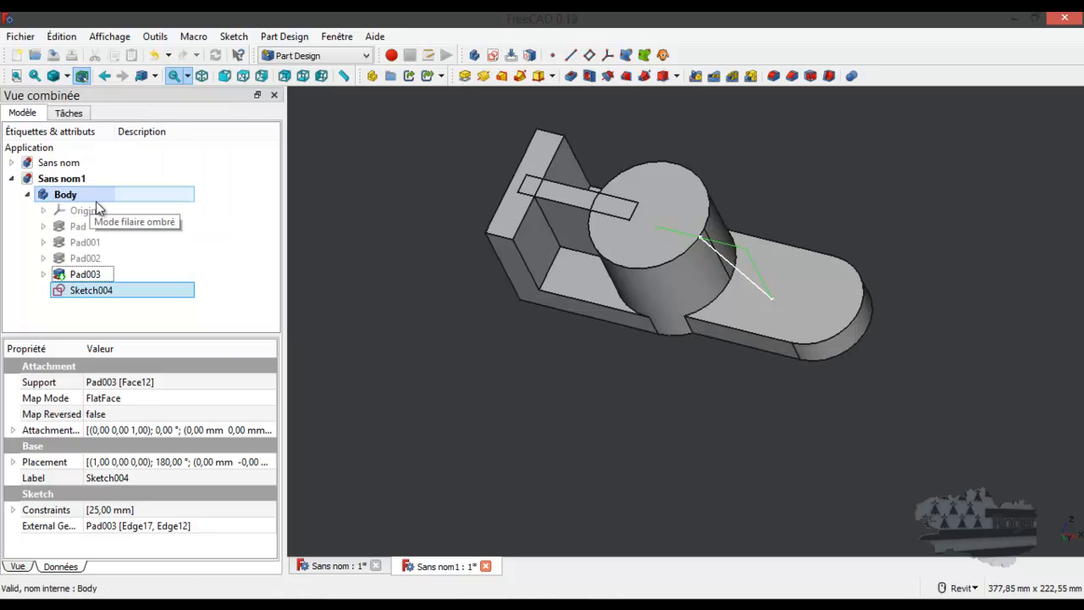
pyautogui.click(464, 75)
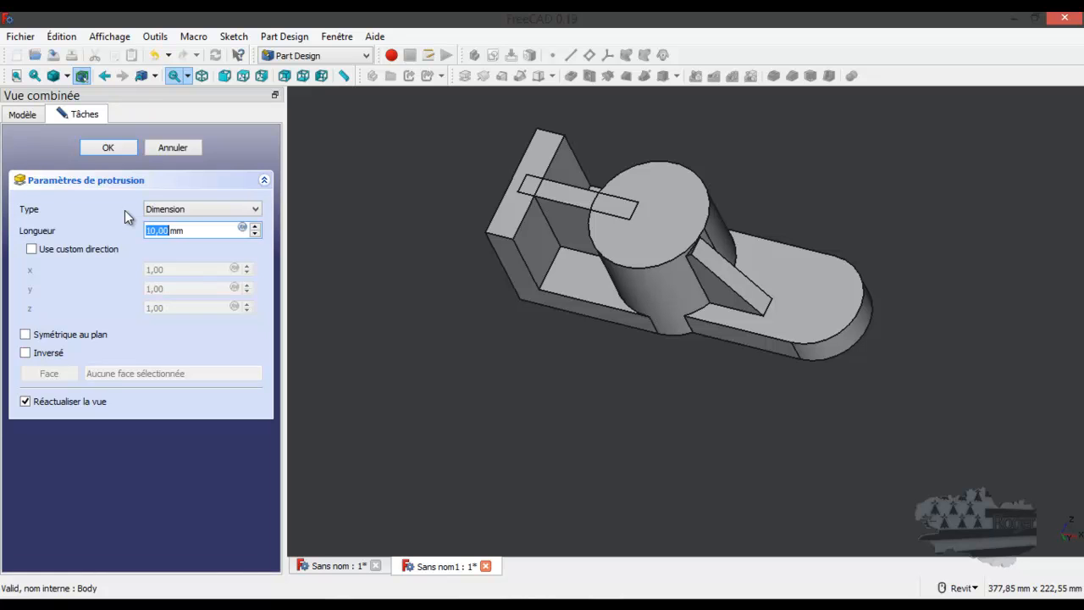
pyautogui.click(25, 335)
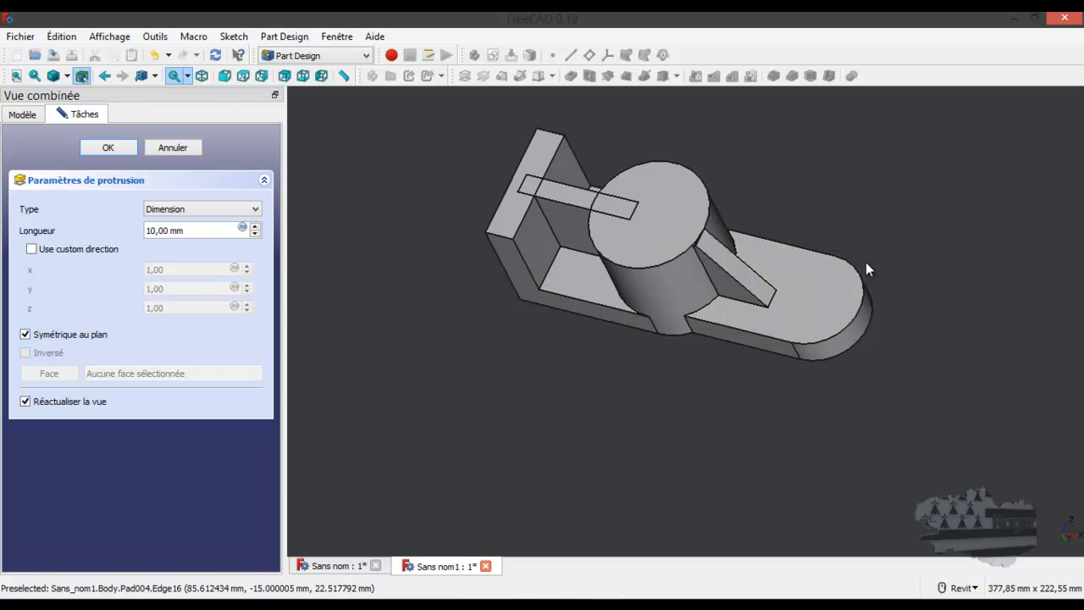
pyautogui.keyDown('shift'); pyautogui.moveTo(866, 262); pyautogui.dragTo(885, 304, button='middle'); pyautogui.keyUp('shift')
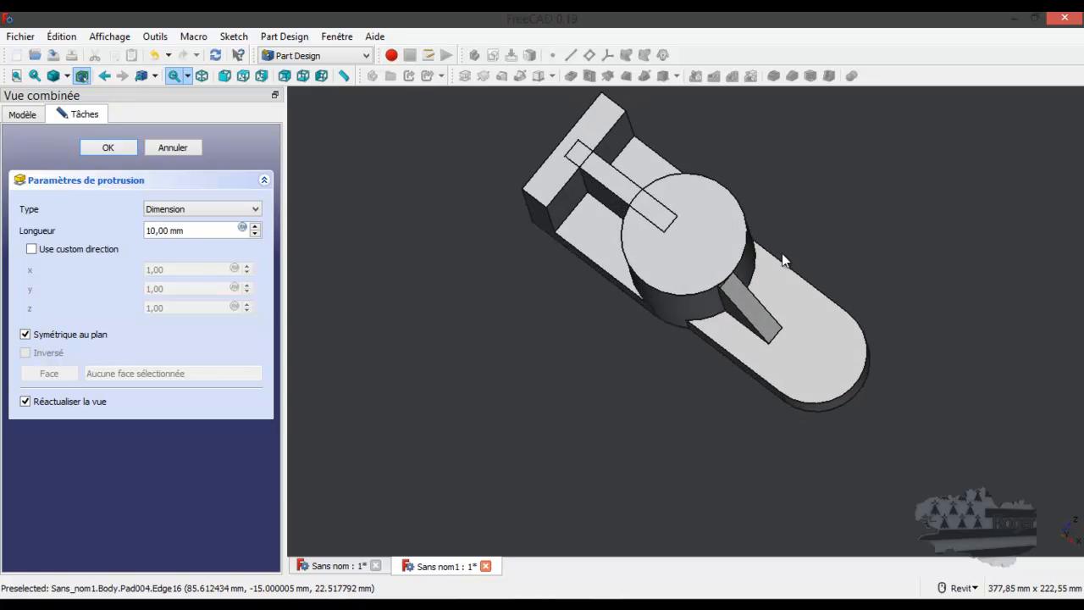
pyautogui.click(26, 335)
pyautogui.click(26, 353)
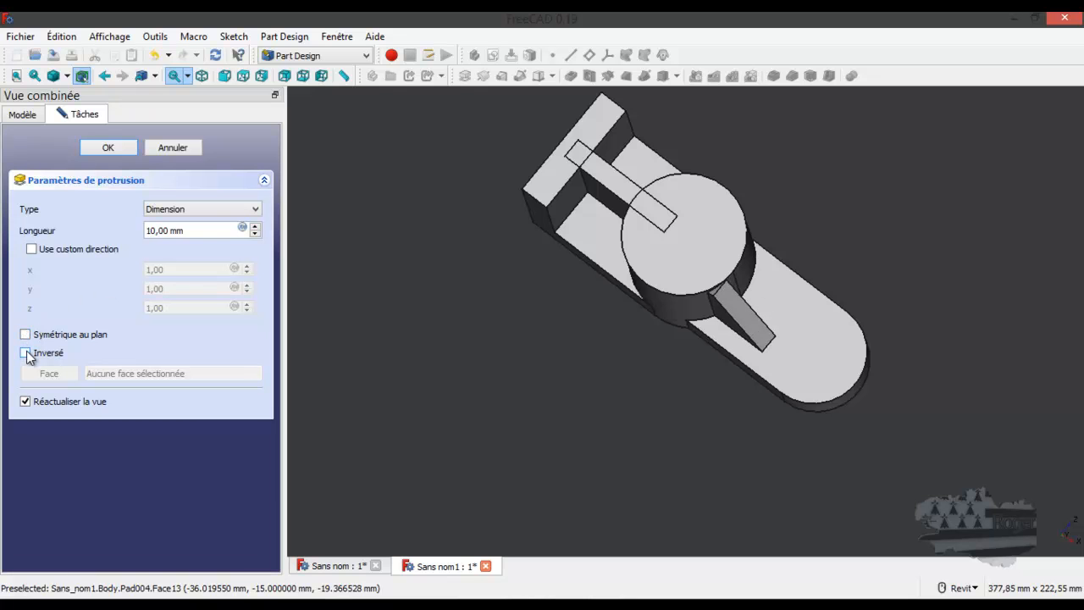
pyautogui.moveTo(850, 176)
pyautogui.keyDown('shift'); pyautogui.mouseDown(button='middle')
pyautogui.moveTo(841, 193)
pyautogui.moveTo(808, 167)
pyautogui.moveTo(822, 203)
pyautogui.moveTo(862, 195)
pyautogui.moveTo(856, 179)
pyautogui.moveTo(838, 179)
pyautogui.moveTo(837, 193)
pyautogui.mouseUp(button='middle'); pyautogui.keyUp('shift')
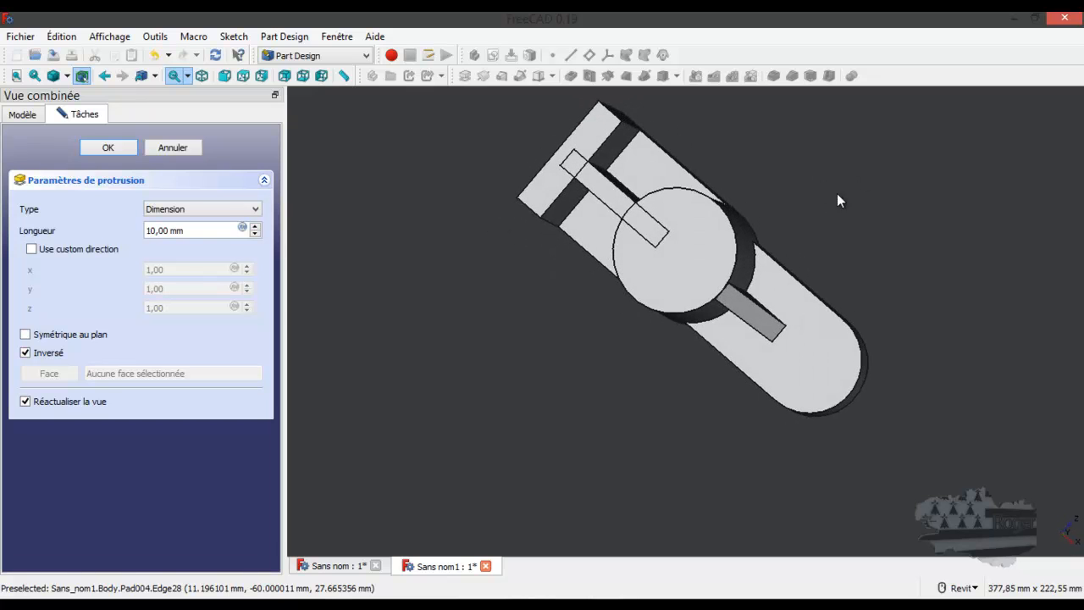
pyautogui.click(27, 352)
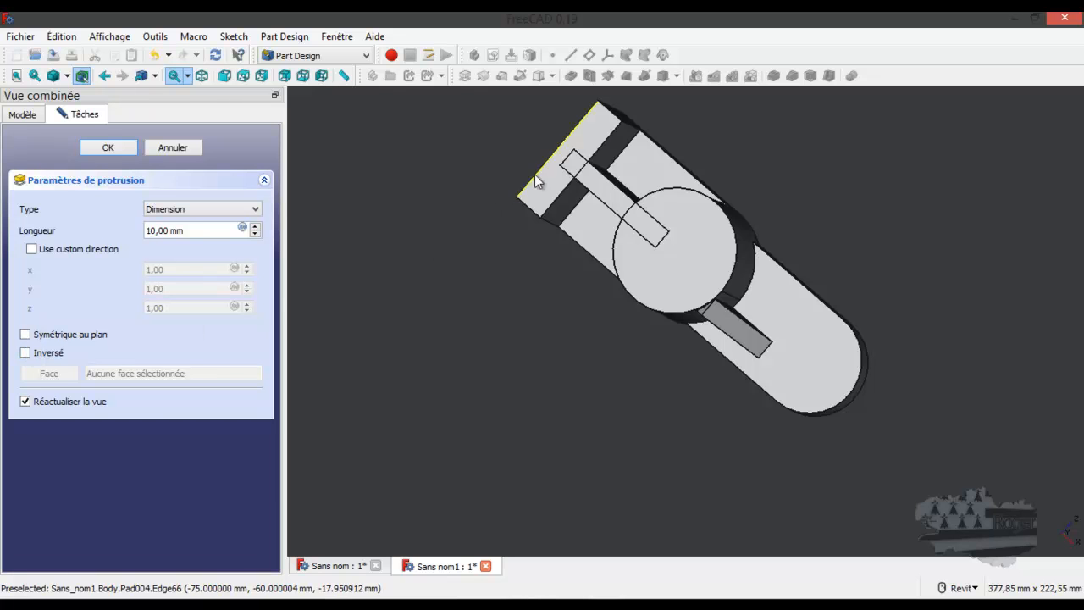
pyautogui.keyDown('shift'); pyautogui.moveTo(938, 209); pyautogui.dragTo(988, 145, button='middle'); pyautogui.keyUp('shift')
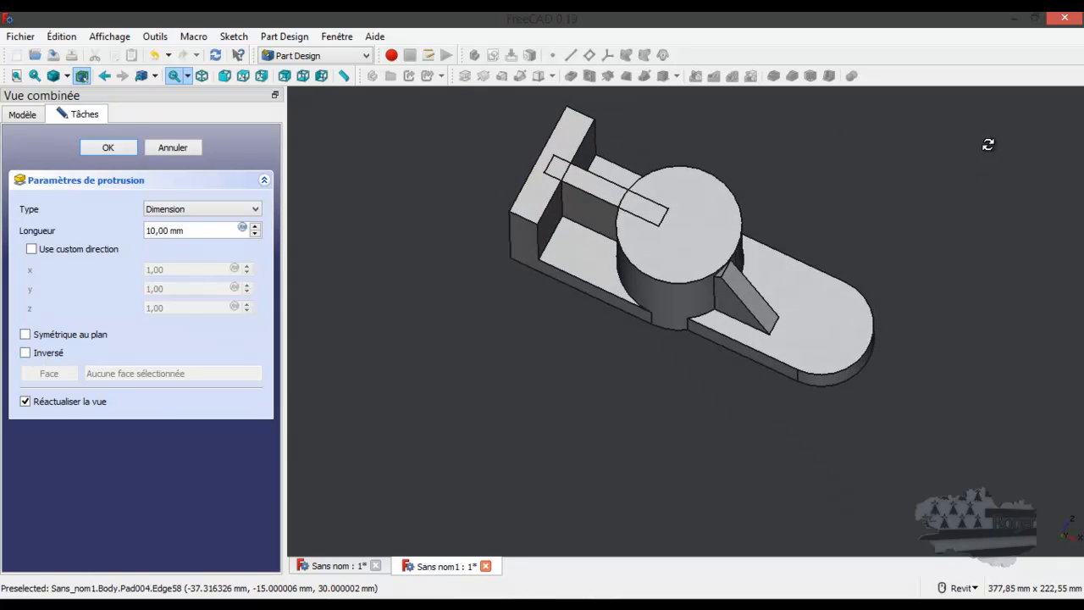
pyautogui.click(588, 219)
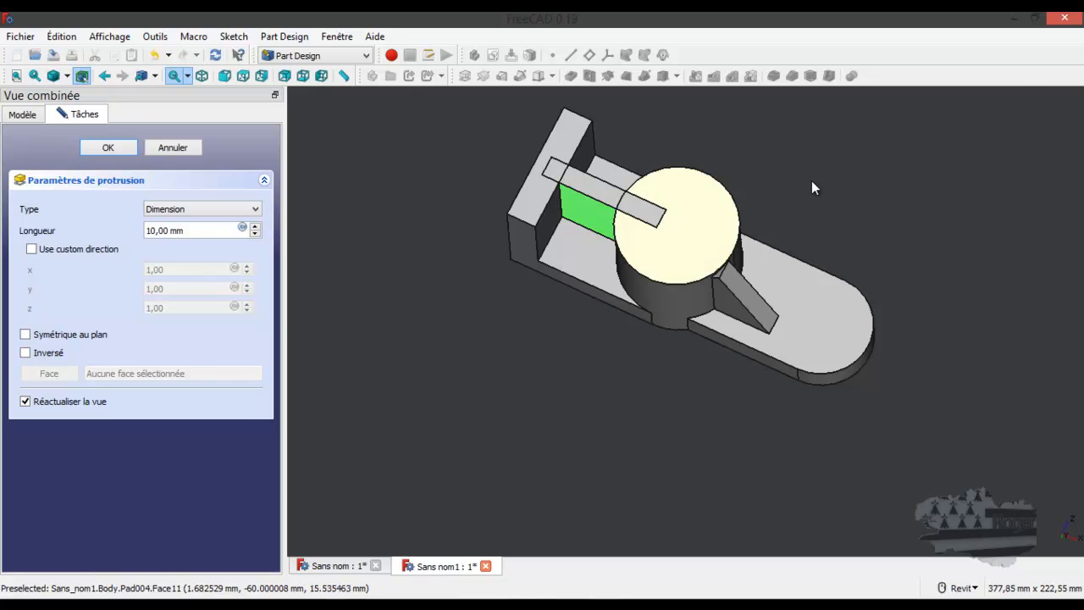
pyautogui.keyDown('shift'); pyautogui.moveTo(993, 166); pyautogui.dragTo(888, 206, button='middle'); pyautogui.keyUp('shift')
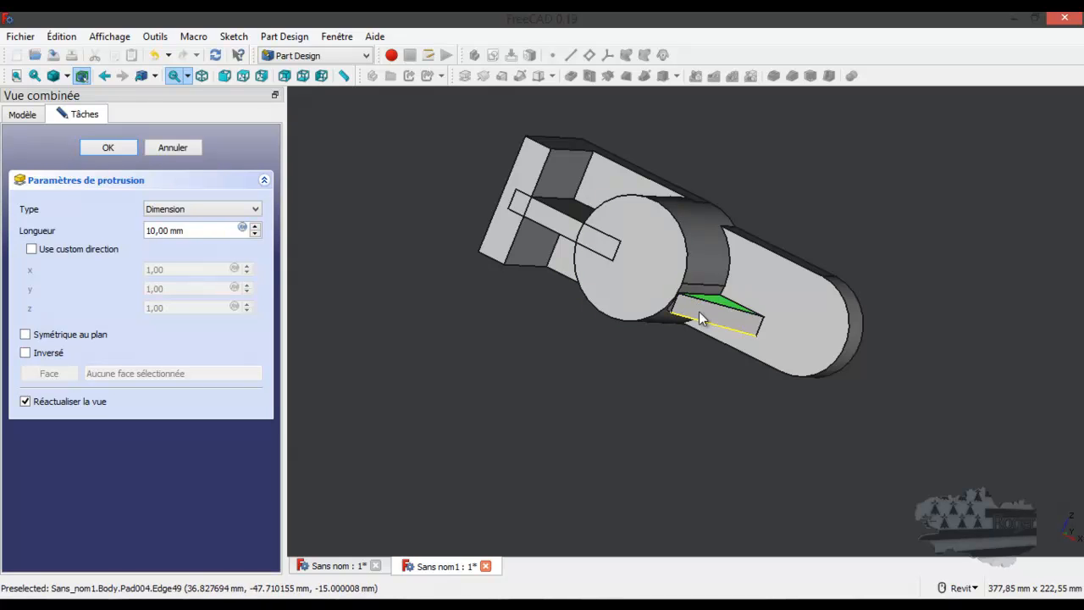
pyautogui.click(26, 335)
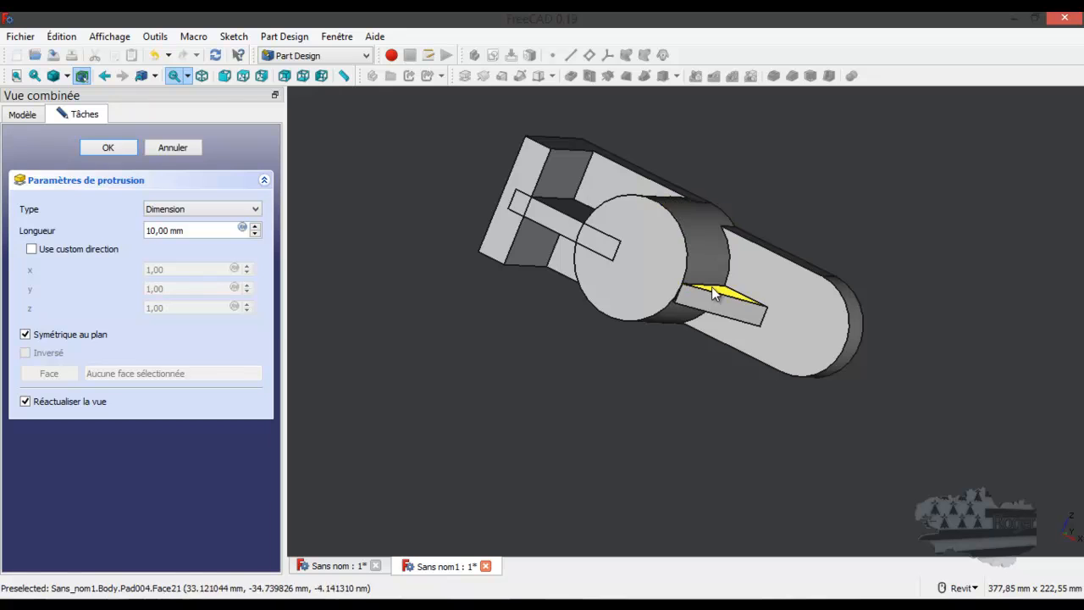
pyautogui.click(26, 334)
pyautogui.click(27, 352)
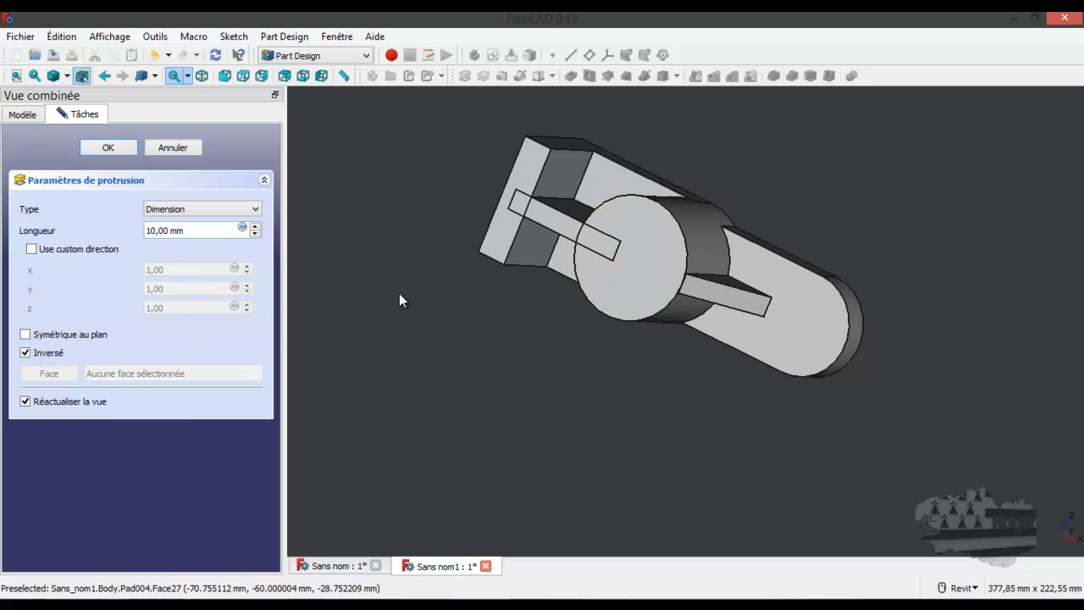
pyautogui.keyDown('shift'); pyautogui.moveTo(557, 339); pyautogui.dragTo(528, 315, button='middle'); pyautogui.keyUp('shift')
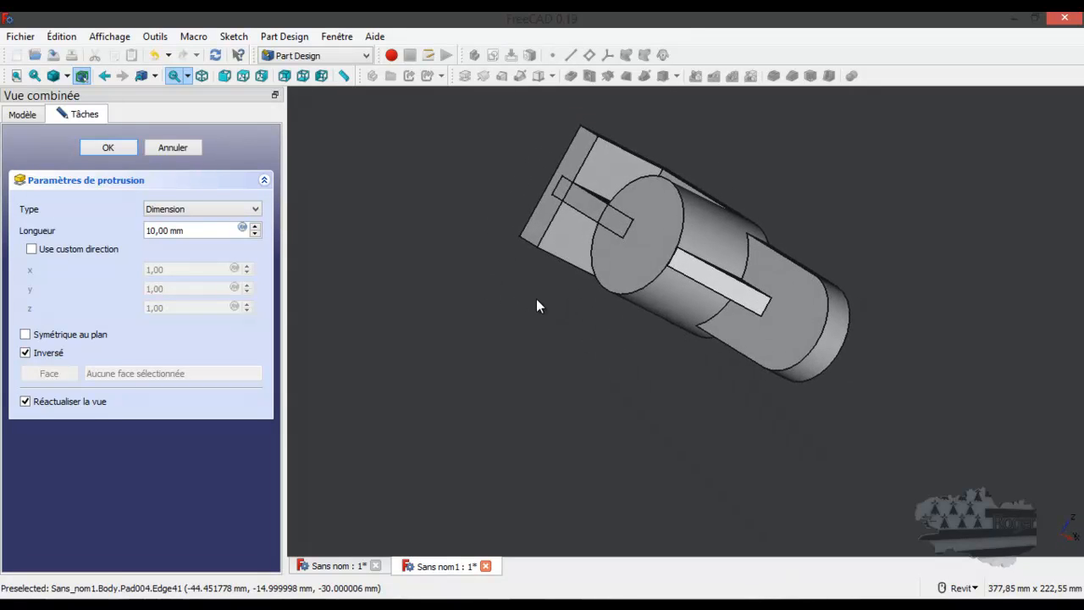
pyautogui.press('2')
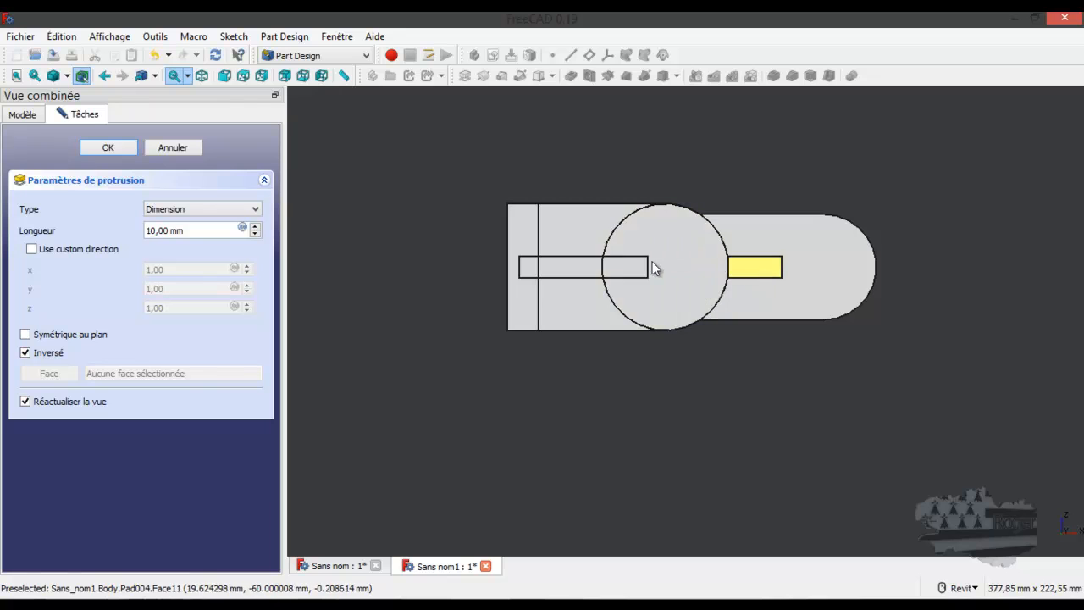
pyautogui.click(167, 147)
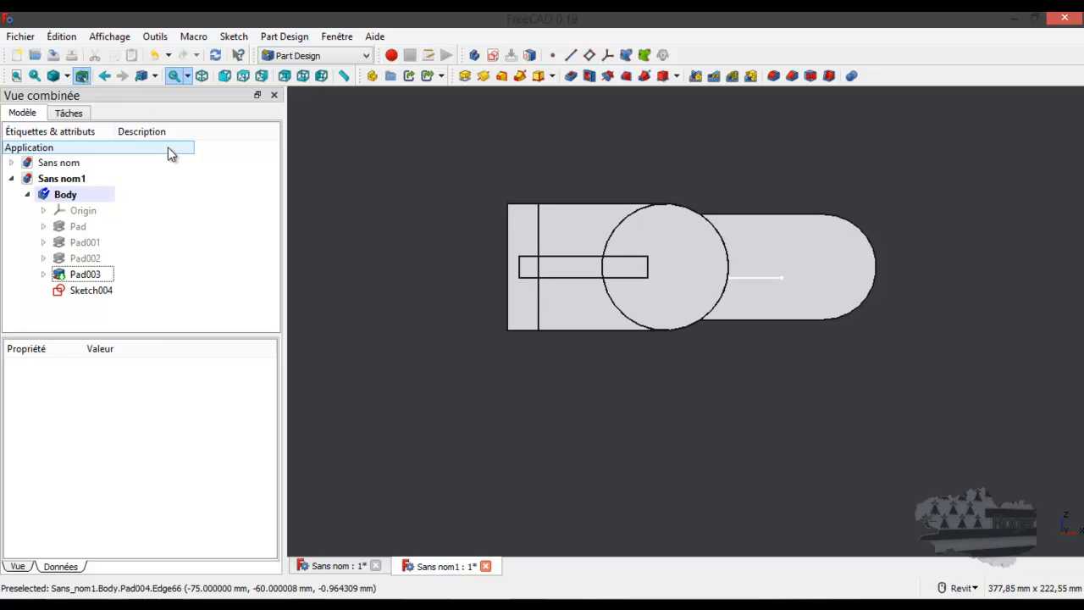
# - Pad the inclined rib sketch 10 mm in the reversed direction
pyautogui.click(465, 77)
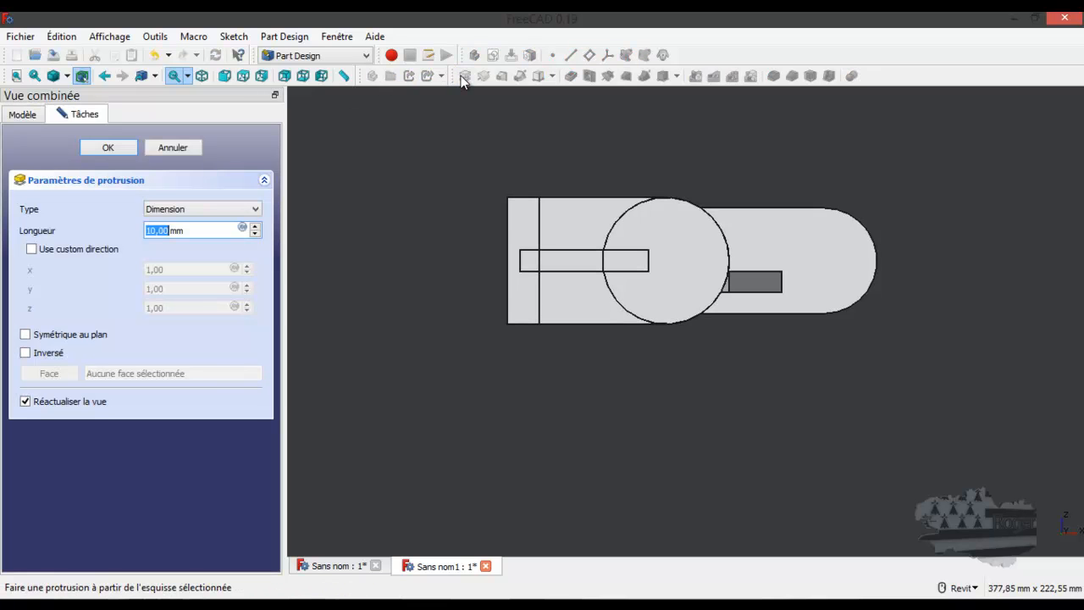
pyautogui.click(26, 353)
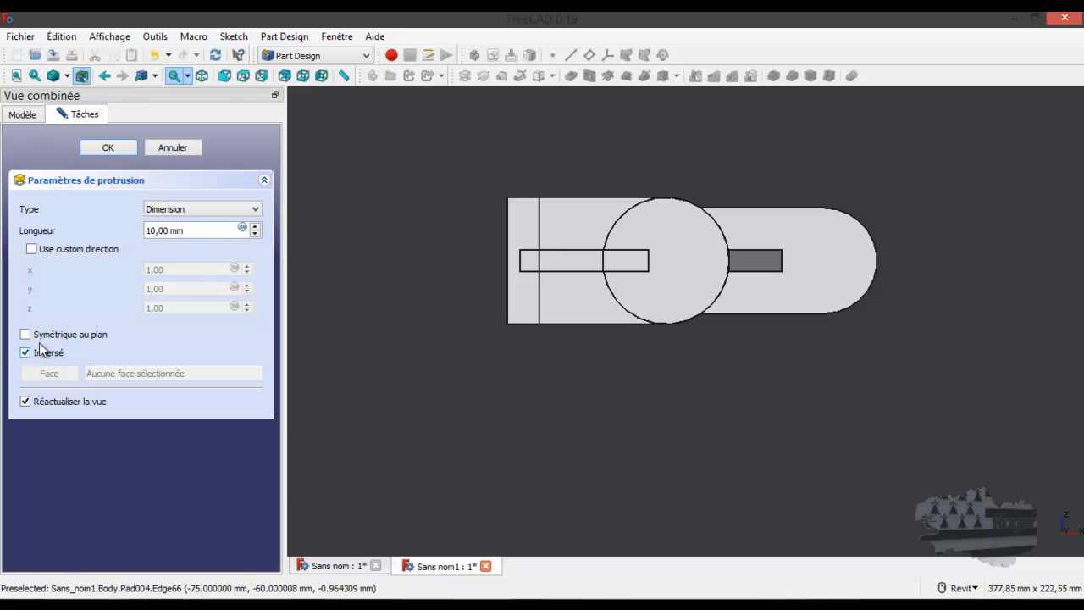
pyautogui.click(108, 149)
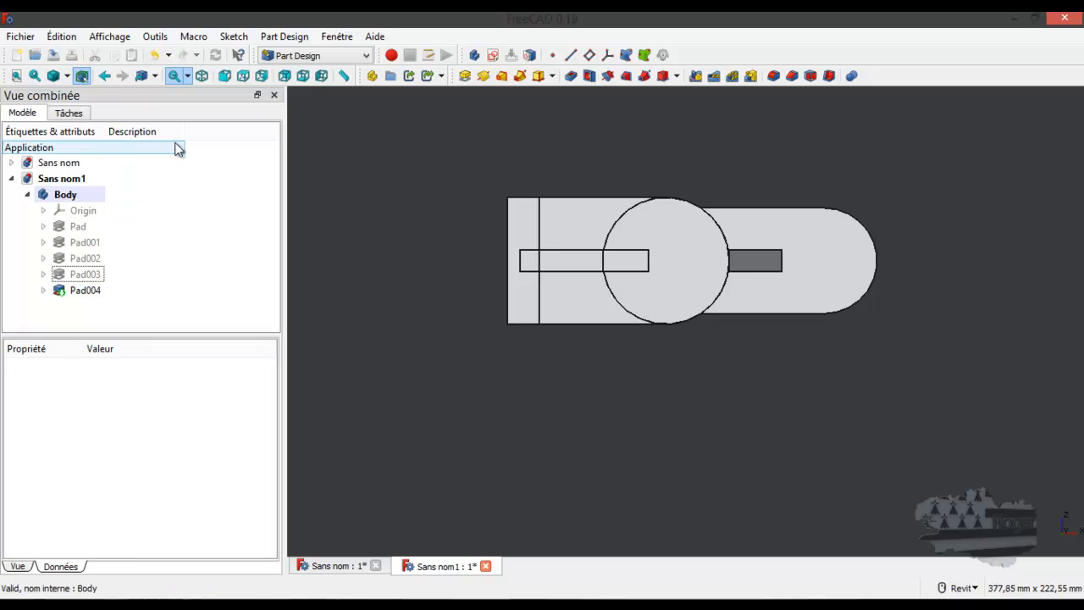
# - Start a sketch on the upright plate's outer end face and show the model in wireframe
pyautogui.keyDown('shift'); pyautogui.moveTo(391, 336); pyautogui.dragTo(582, 363, button='middle'); pyautogui.keyUp('shift')
pyautogui.click(656, 317)
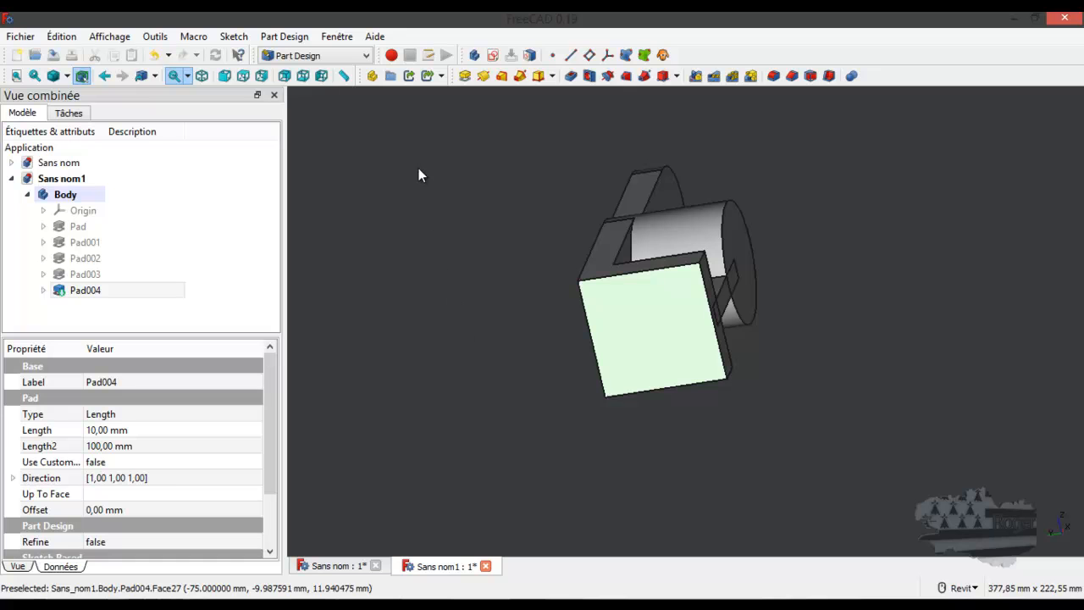
pyautogui.click(477, 55)
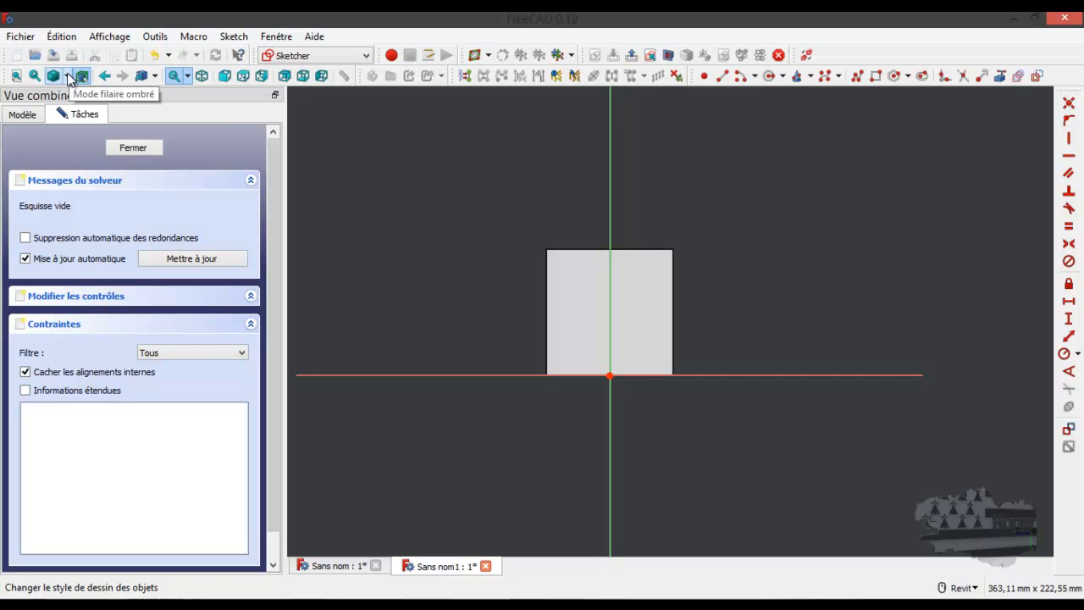
pyautogui.click(67, 77)
pyautogui.click(87, 137)
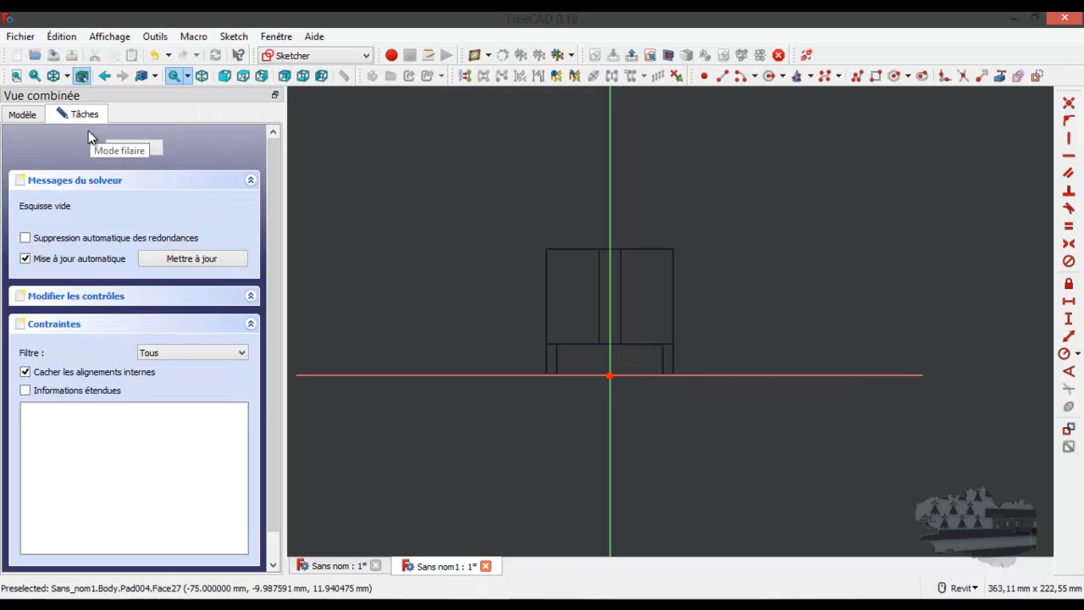
# - Bring the upright plate's two vertical side edges into the sketch as external geometry
pyautogui.scroll(3, 631, 333)
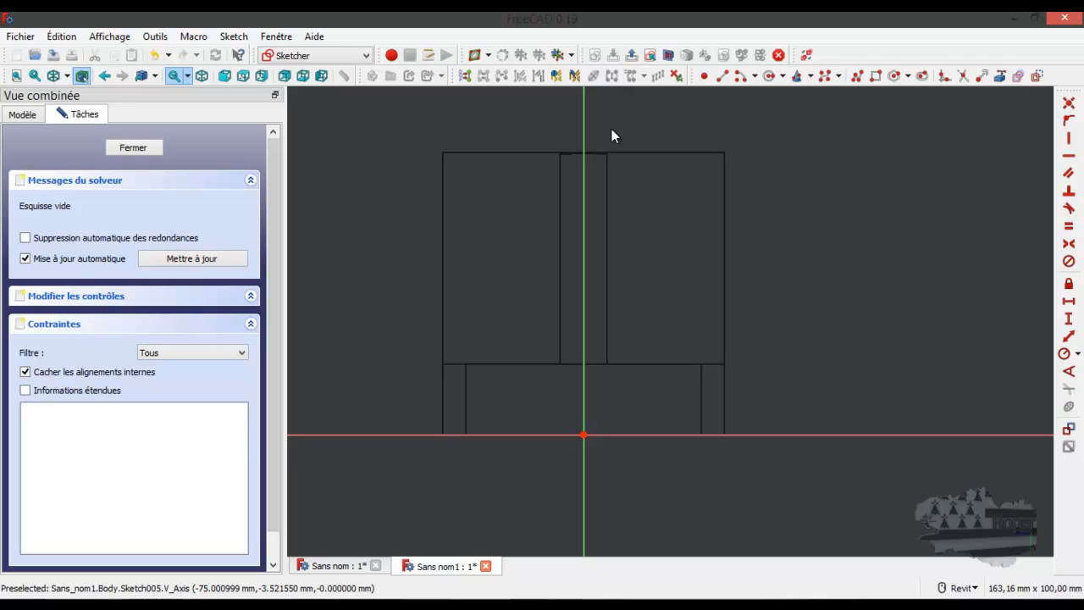
pyautogui.click(1000, 76)
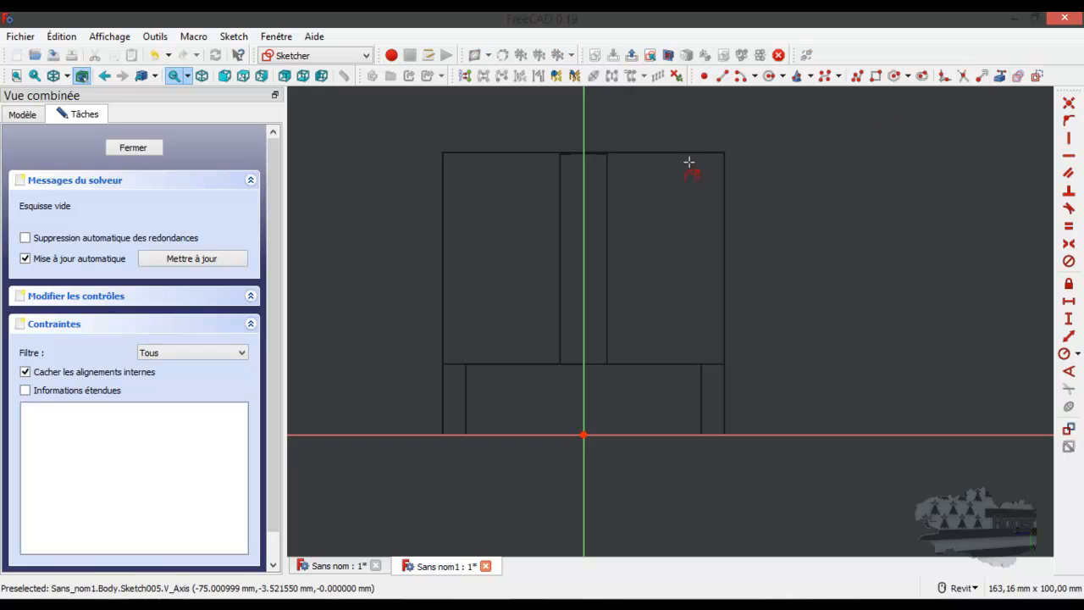
pyautogui.click(443, 262)
pyautogui.click(725, 261)
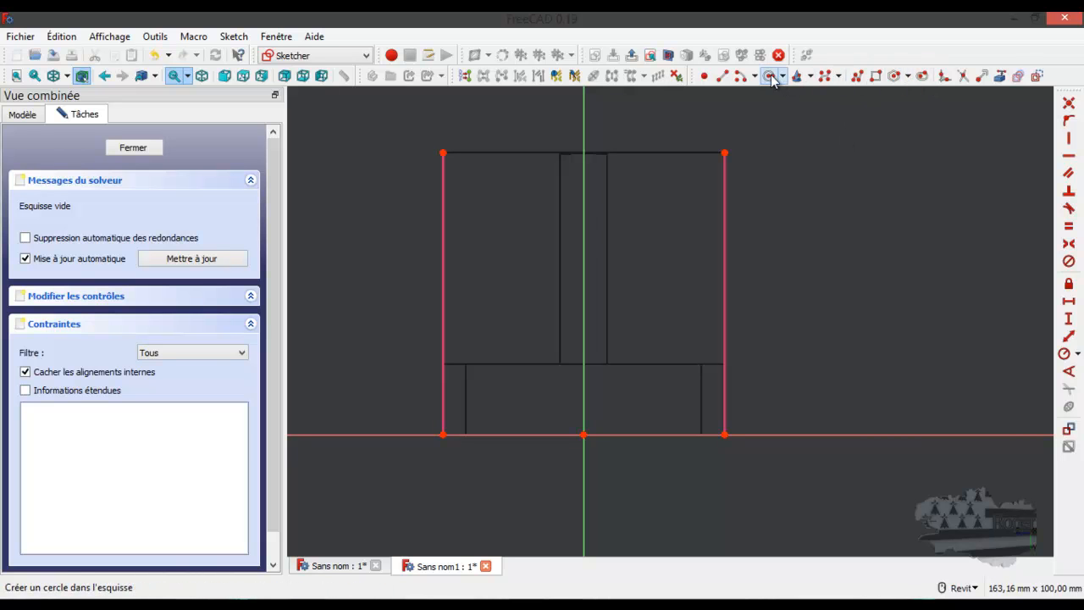
# - Sketch two circles of about 6.5 mm radius on either side of the vertical axis and align their centres horizontally
pyautogui.click(484, 244)
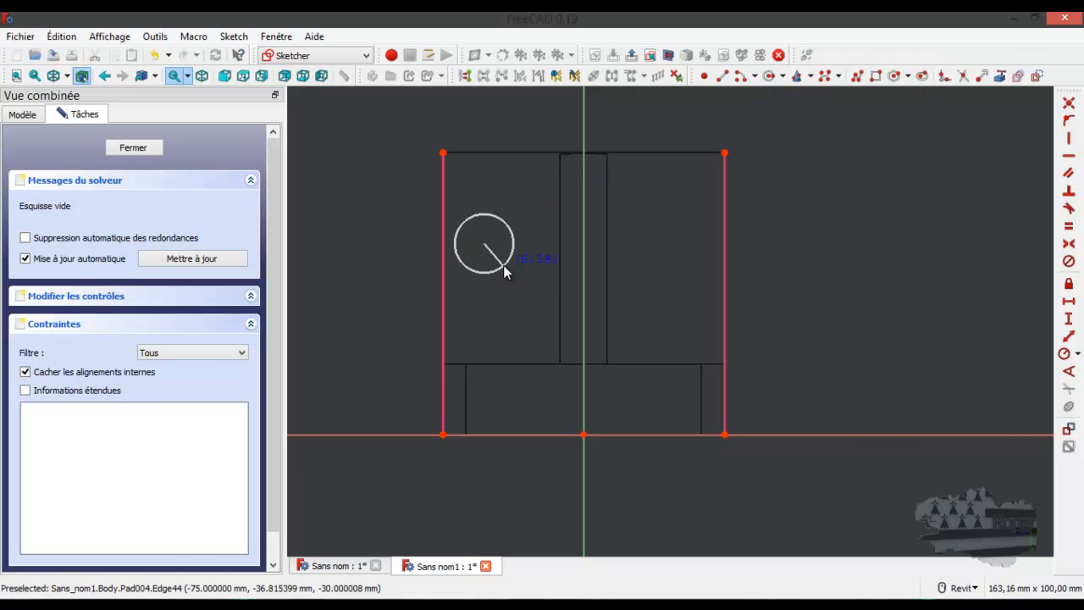
pyautogui.click(503, 265)
pyautogui.click(652, 232)
pyautogui.click(663, 261)
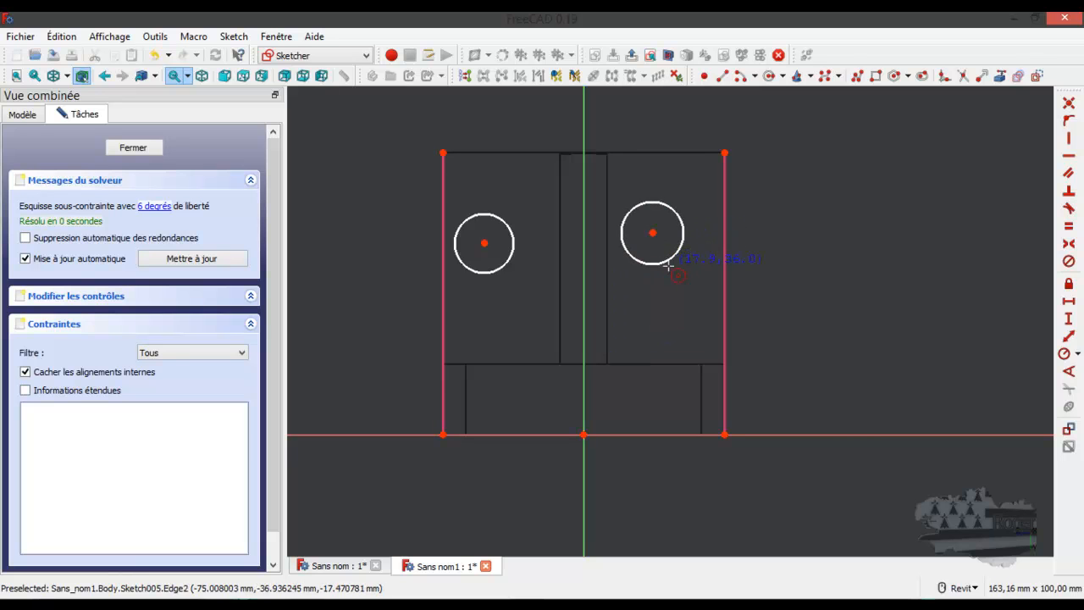
pyautogui.click(484, 244)
pyautogui.click(652, 233)
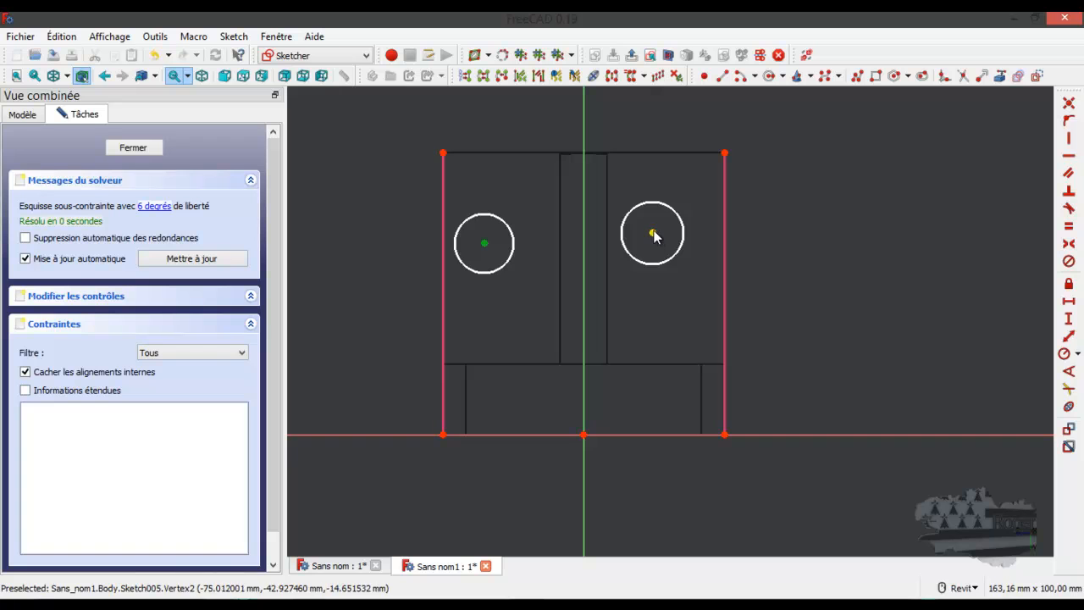
pyautogui.click(1069, 158)
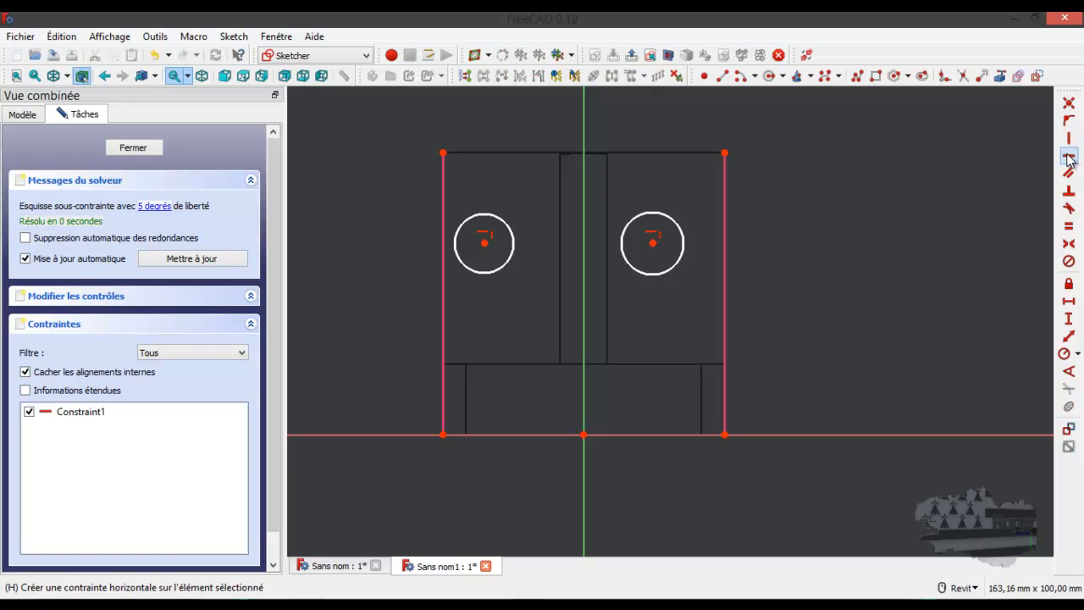
# - Constrain both circles to the same 8 mm radius, as given by the reference drawing
pyautogui.click(639, 224)
pyautogui.click(513, 238)
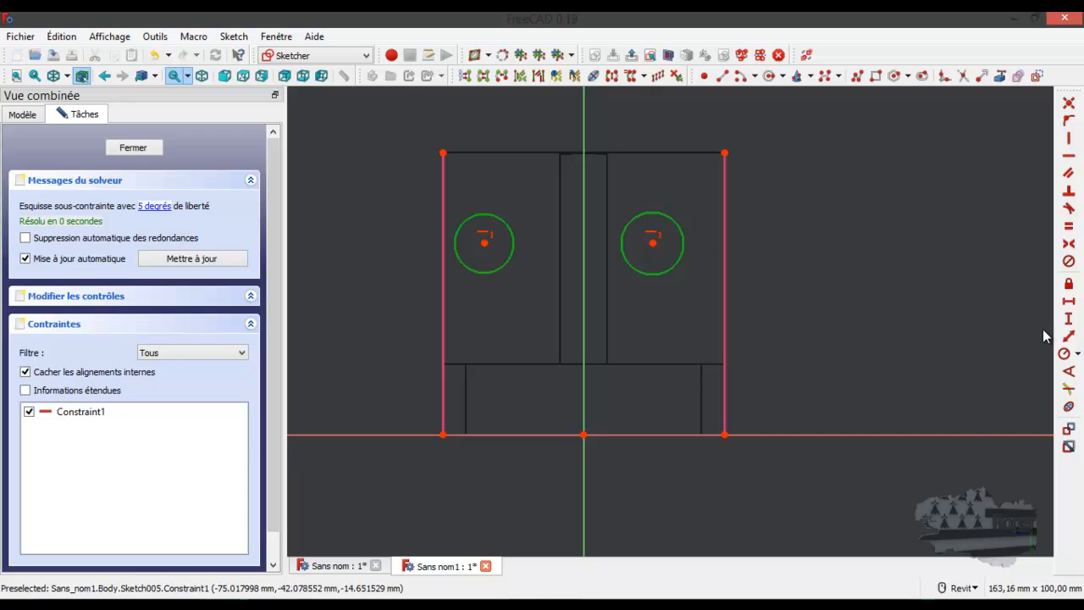
pyautogui.click(1063, 353)
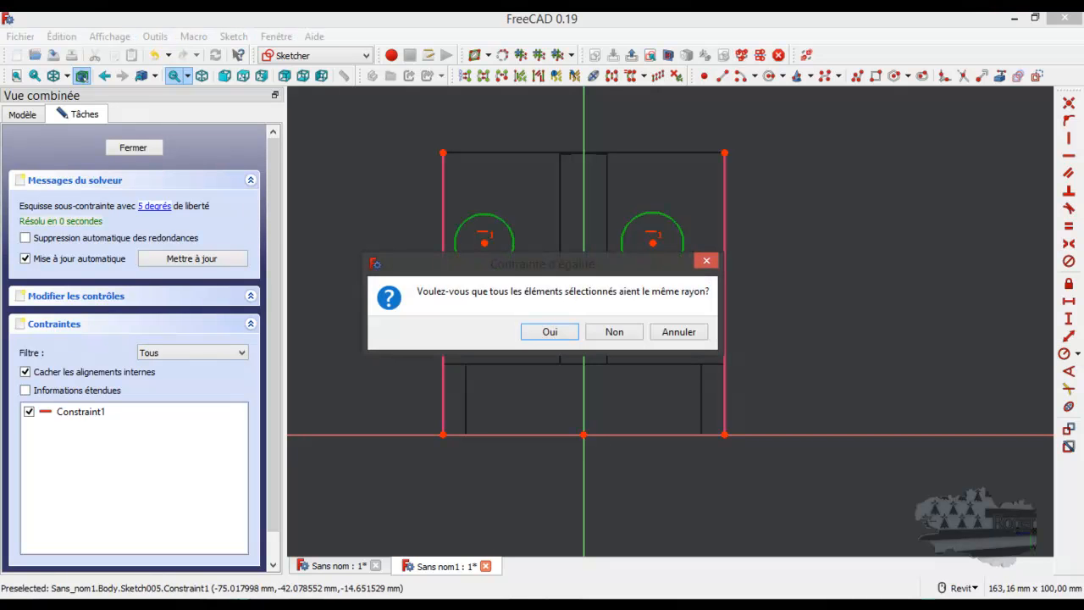
pyautogui.moveTo(1083, 116); pyautogui.dragTo(979, 101)
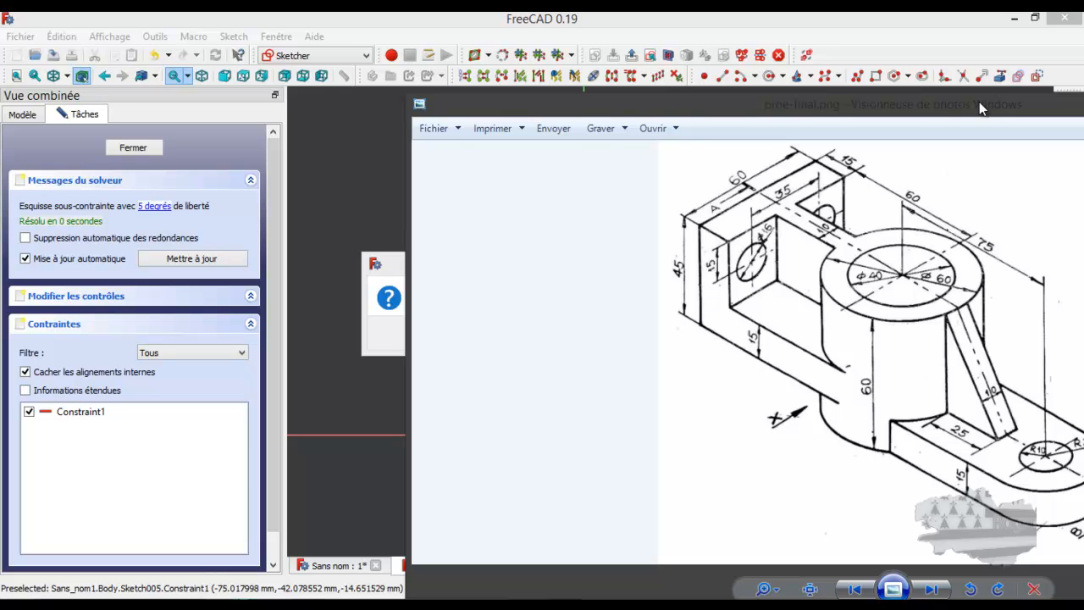
pyautogui.moveTo(979, 102); pyautogui.dragTo(1083, 105)
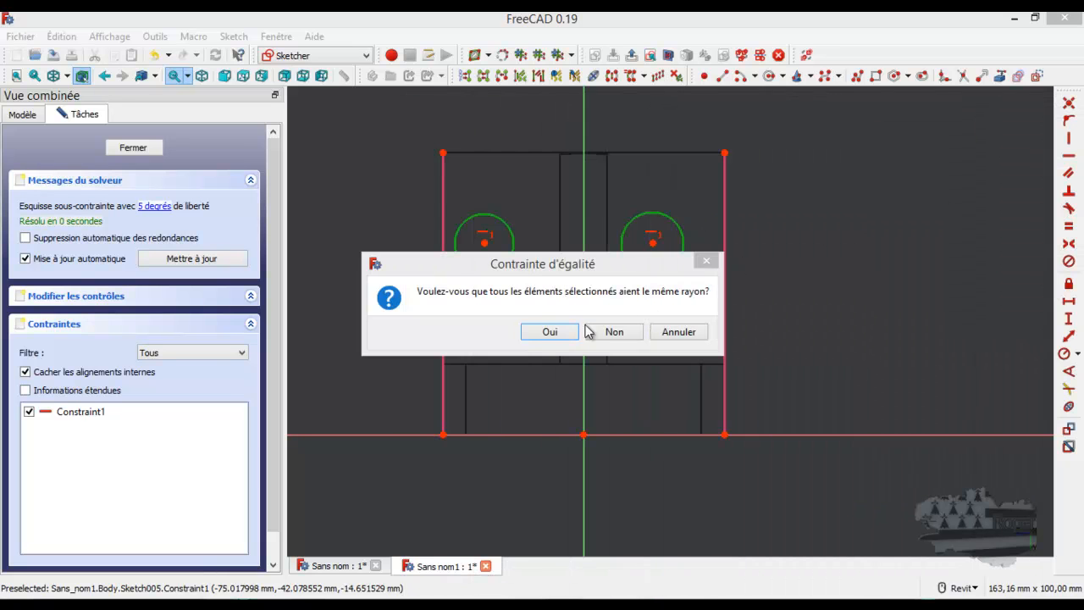
pyautogui.click(551, 332)
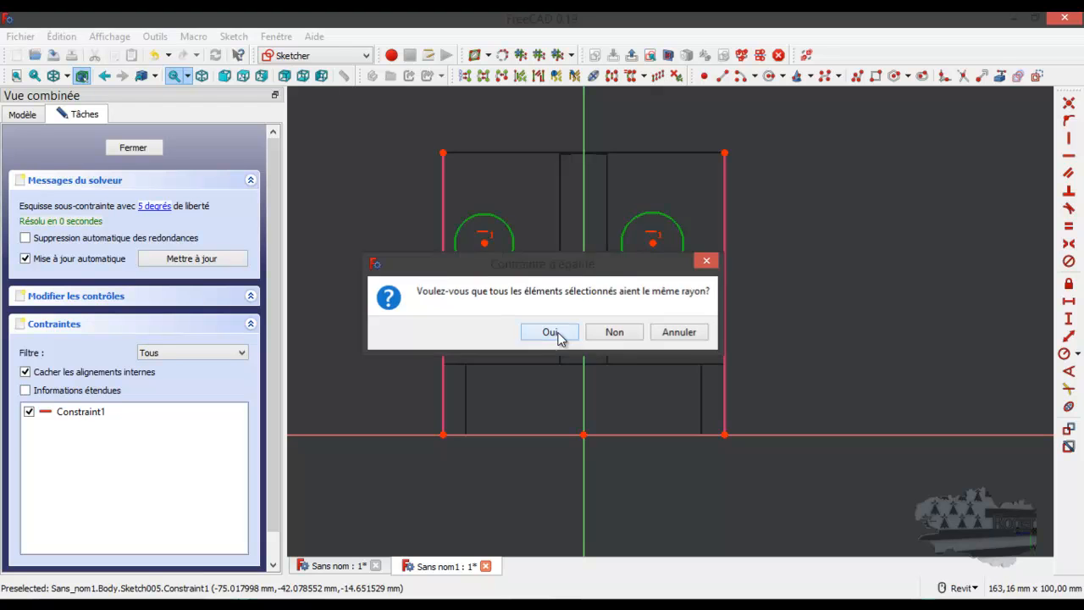
pyautogui.write('8')
pyautogui.press('Return')
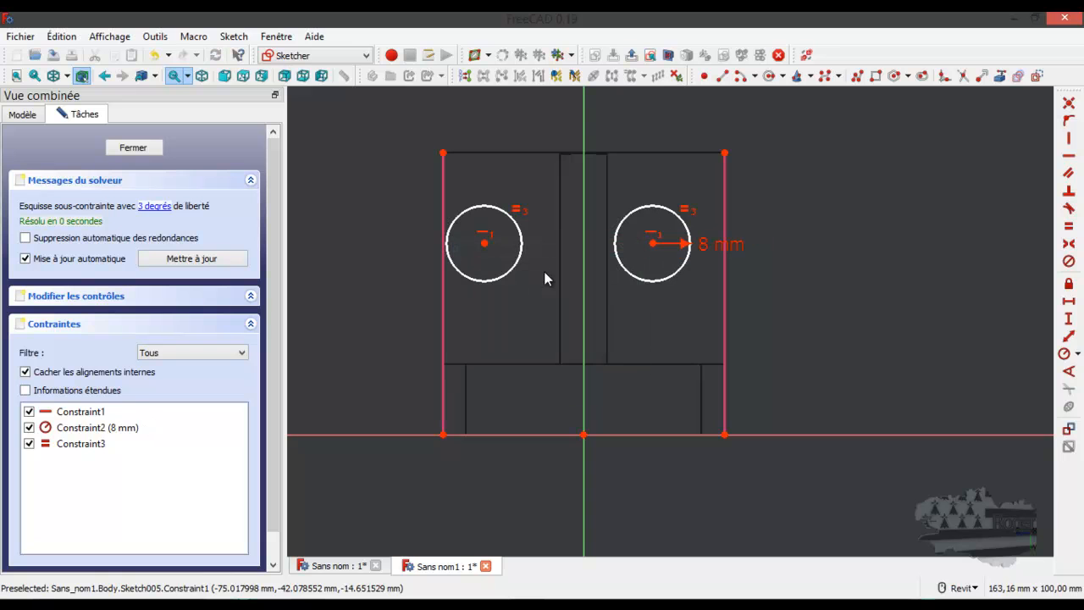
# - Check the hole position in the reference drawing and set the vertical distance from the plate's upper corner to the nearby circle centre to 15 mm
pyautogui.moveTo(1083, 129); pyautogui.dragTo(801, 105)
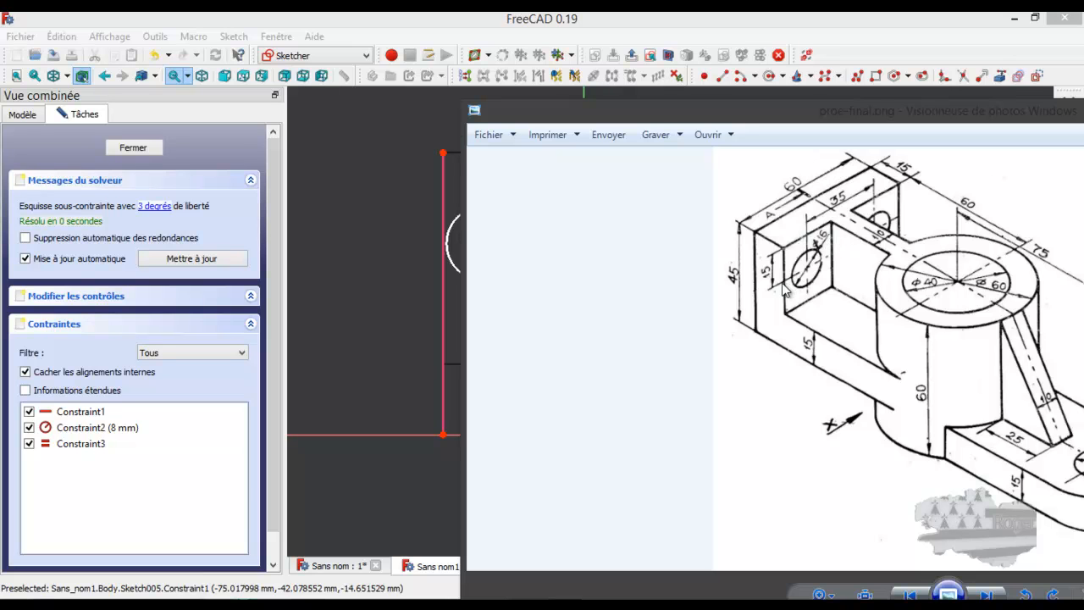
pyautogui.moveTo(863, 112); pyautogui.dragTo(1083, 113)
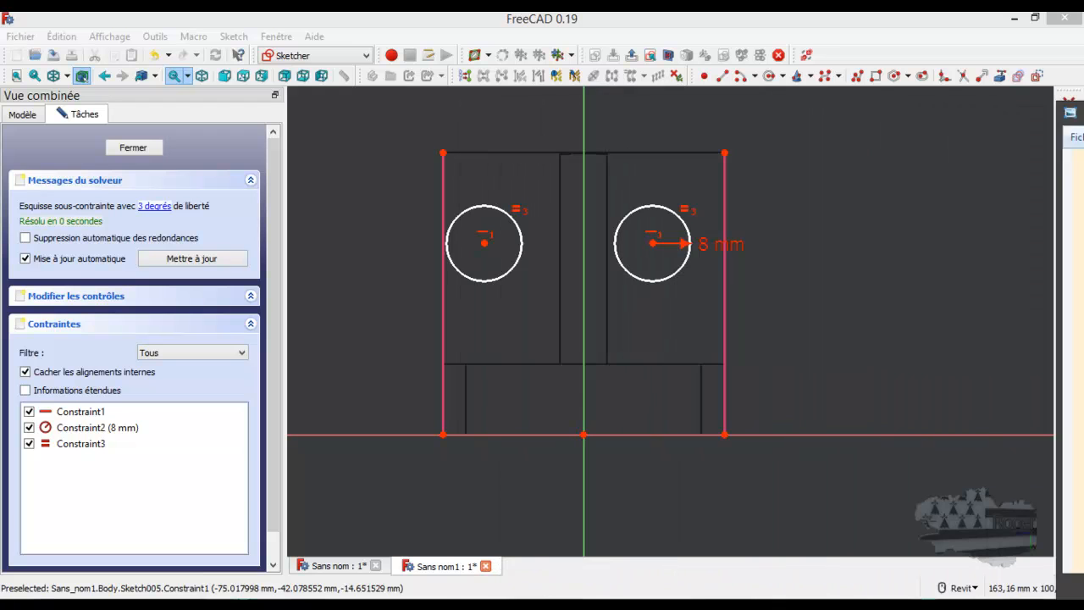
pyautogui.click(486, 245)
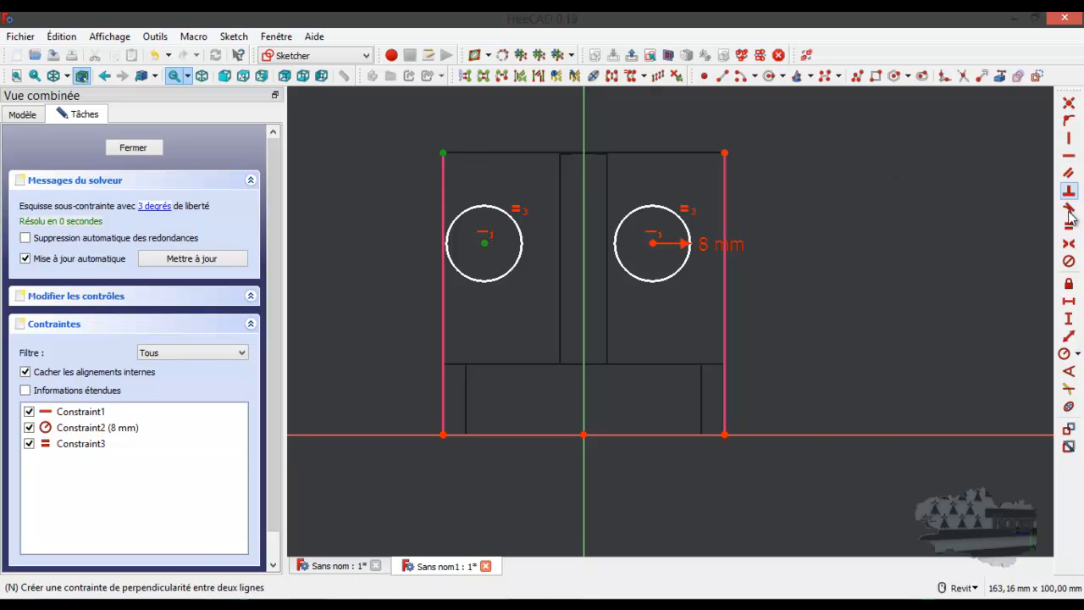
pyautogui.click(1069, 318)
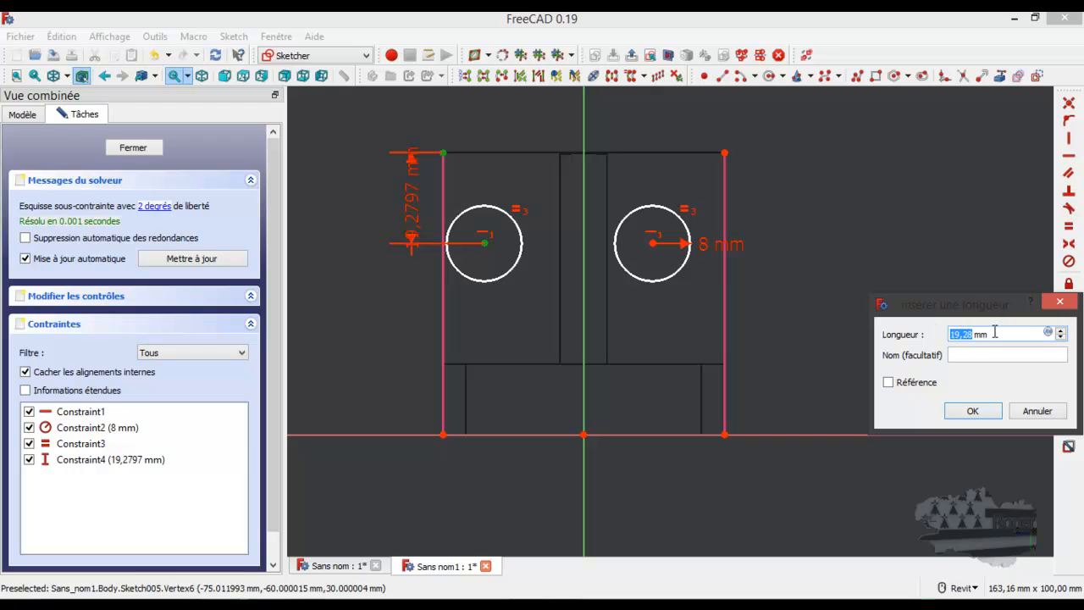
pyautogui.write('15')
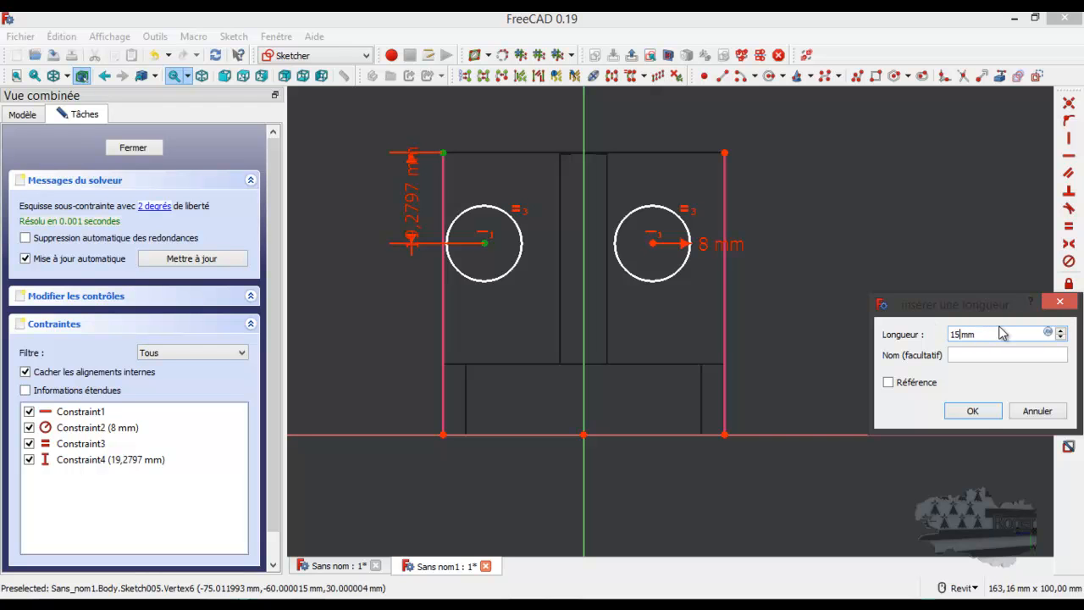
pyautogui.click(972, 411)
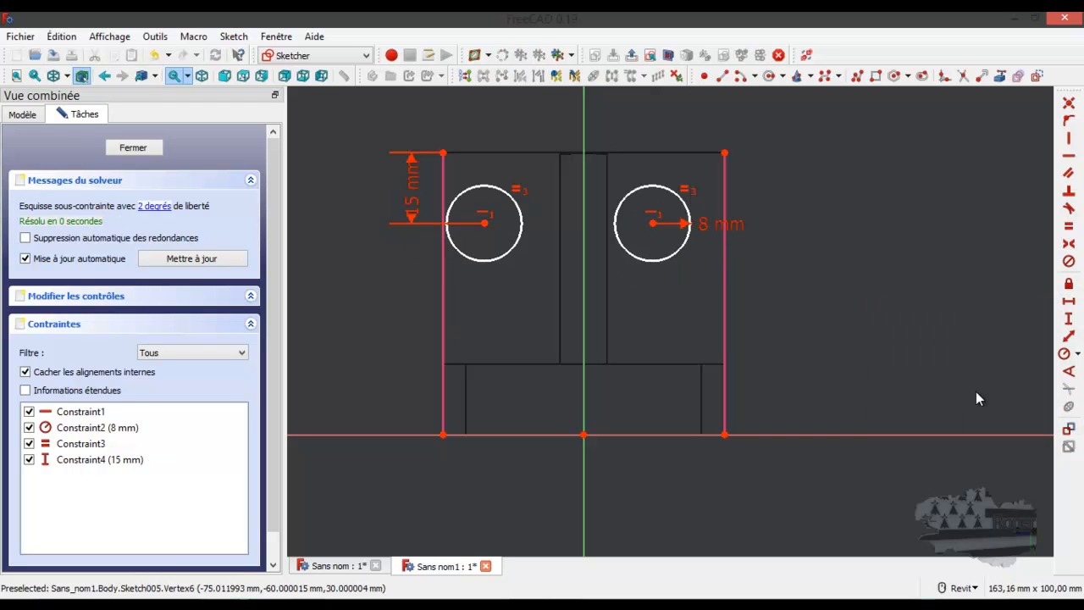
# - Constrain the horizontal distance between the two circle centres to 35 mm
pyautogui.click(498, 231)
pyautogui.click(652, 224)
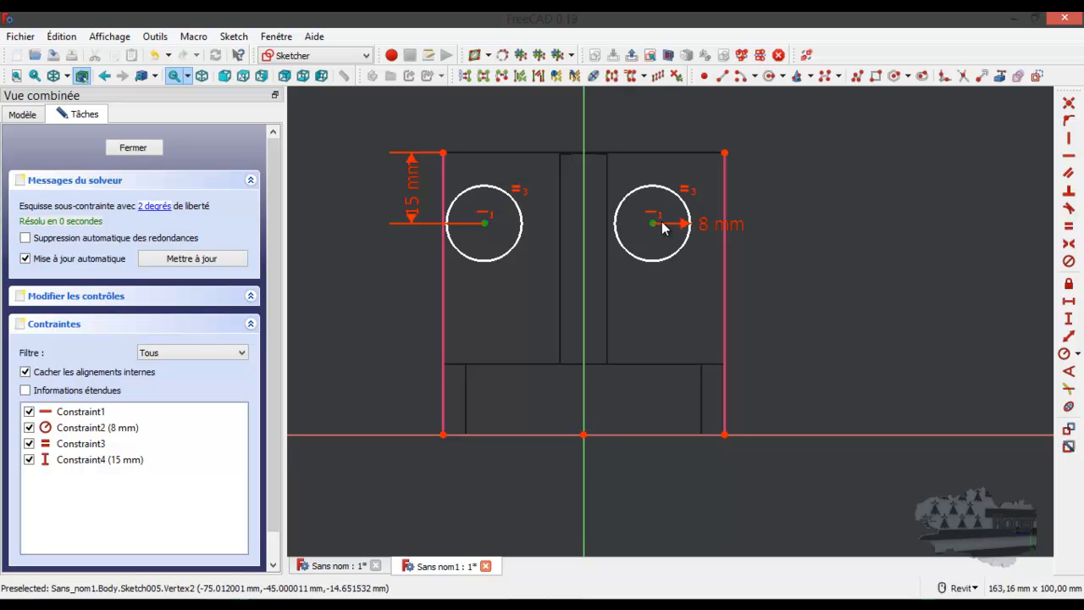
pyautogui.click(1068, 301)
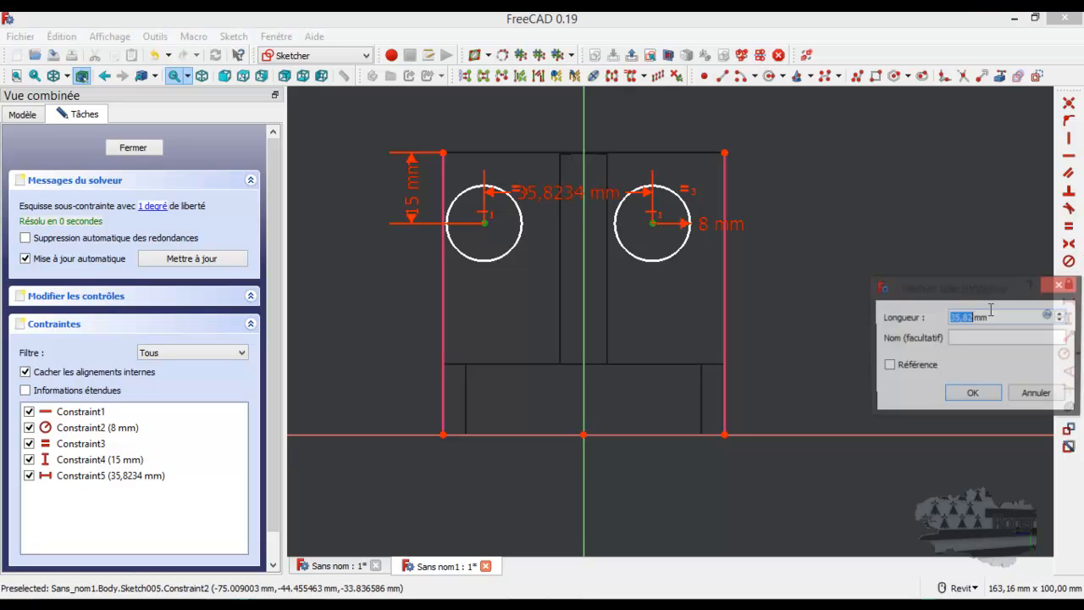
pyautogui.write('3')
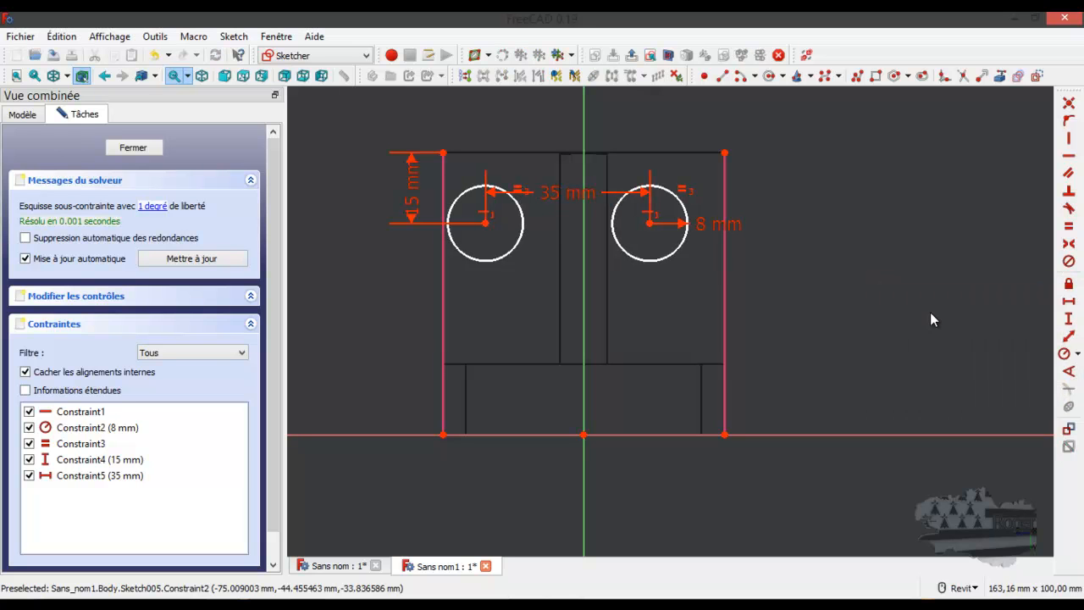
# - Make the two circle centres symmetric about the vertical axis and delete the redundant horizontal constraint
pyautogui.click(649, 223)
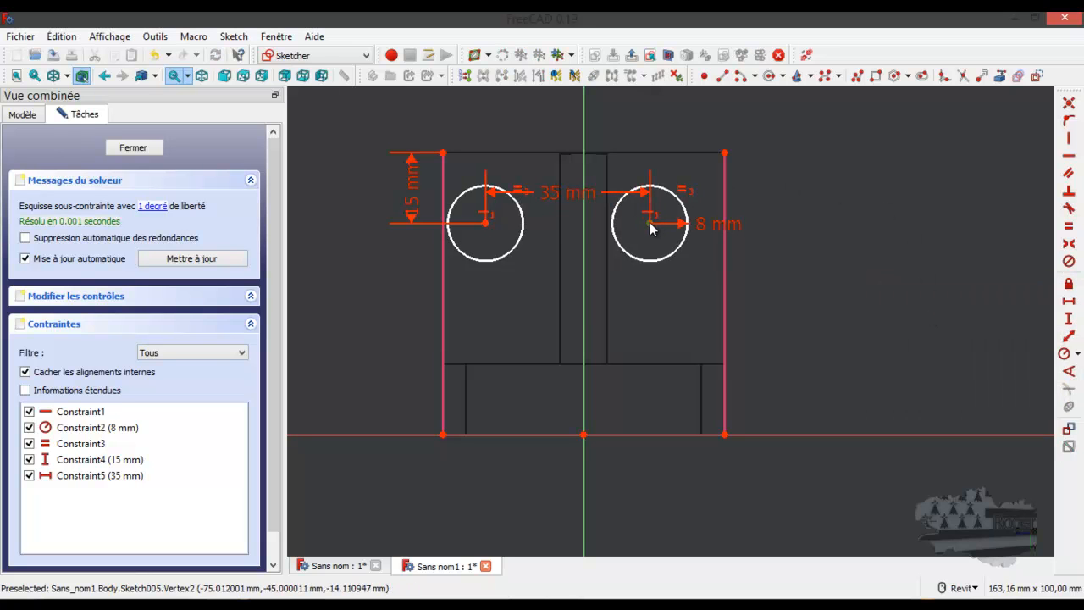
pyautogui.click(584, 269)
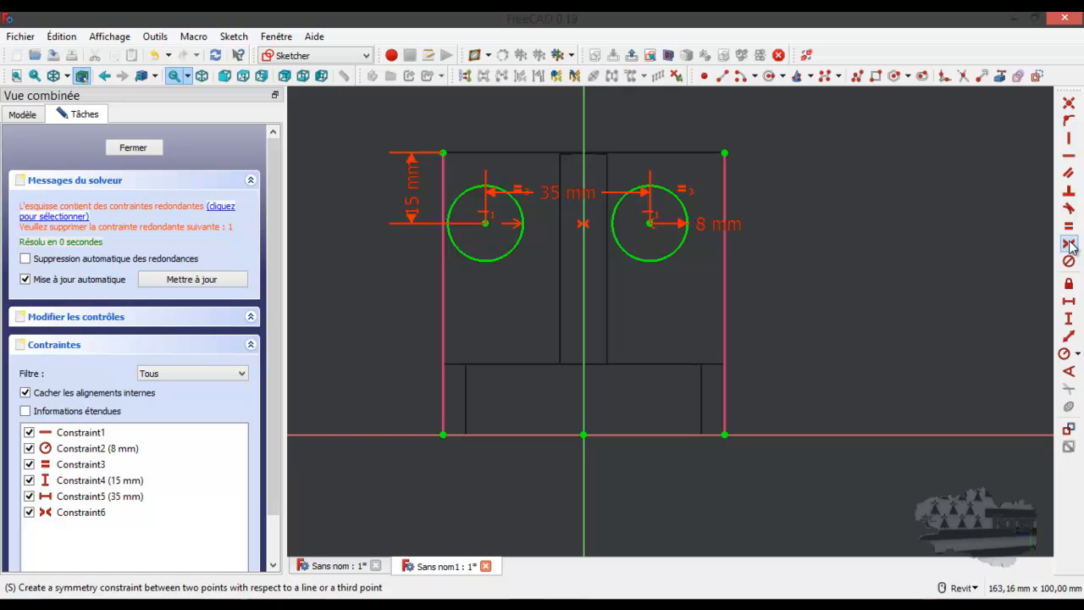
pyautogui.click(220, 208)
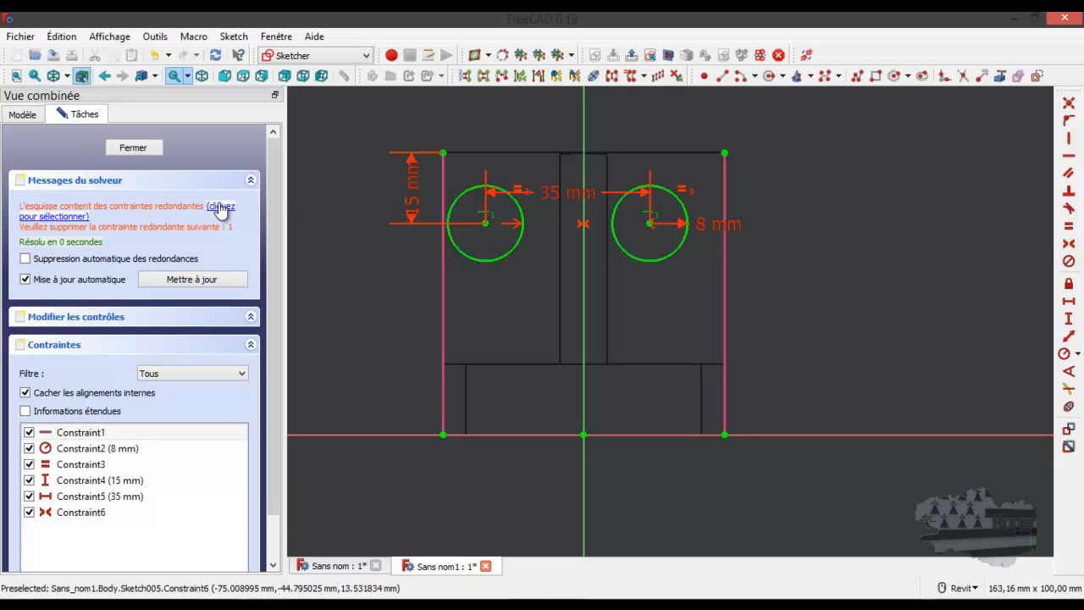
pyautogui.press('Delete')
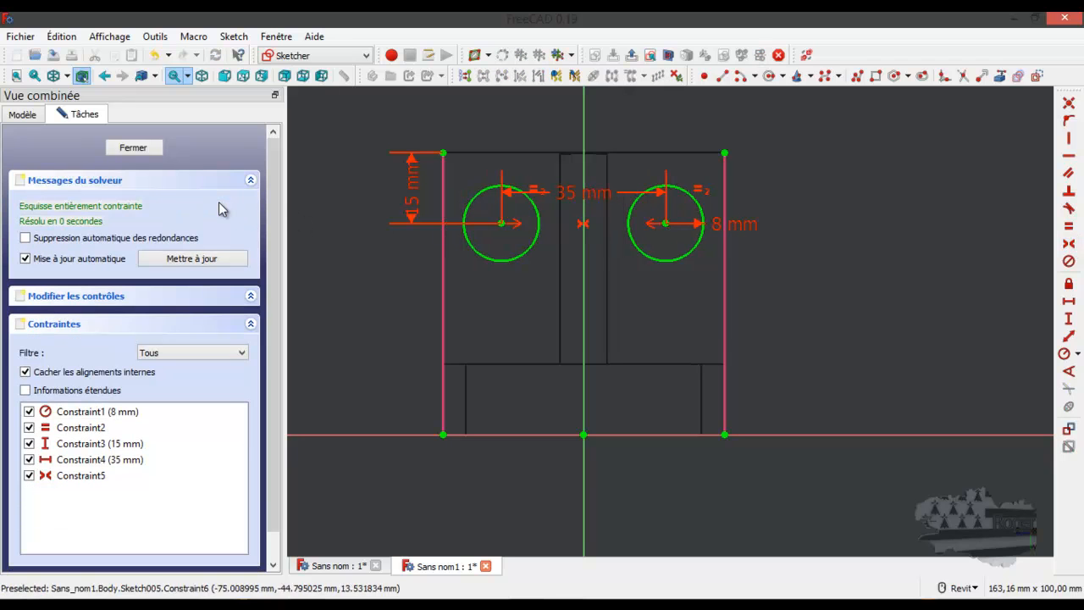
# - Close the sketch of the two holes and clear the selection
pyautogui.click(157, 149)
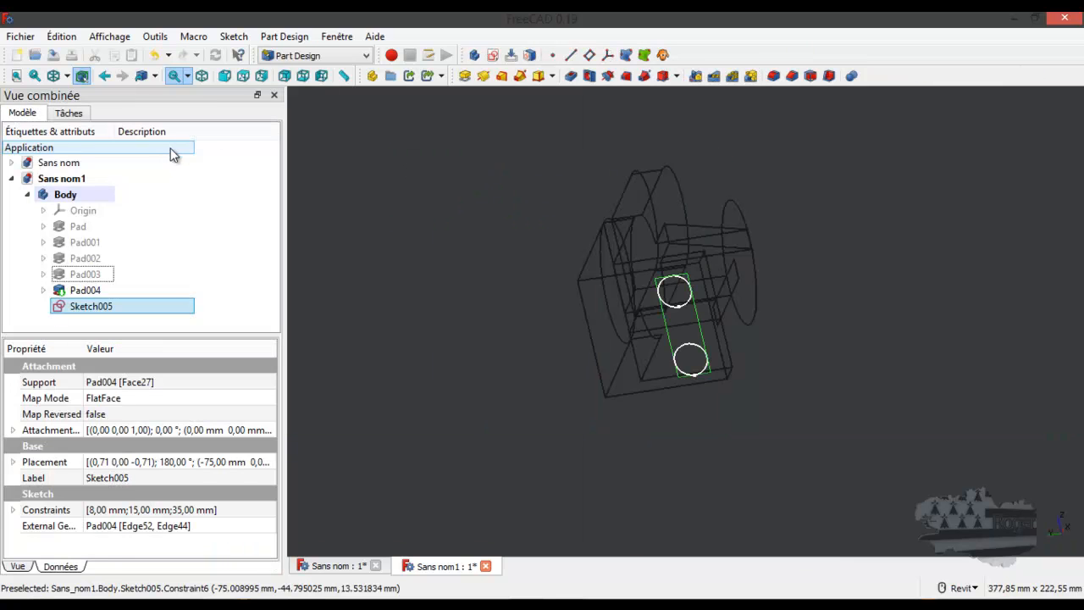
pyautogui.click(724, 317)
pyautogui.moveTo(725, 317)
pyautogui.keyDown('shift'); pyautogui.mouseDown(button='middle')
pyautogui.moveTo(685, 283)
pyautogui.moveTo(573, 268)
pyautogui.moveTo(510, 282)
pyautogui.moveTo(521, 312)
pyautogui.mouseUp(button='middle'); pyautogui.keyUp('shift')
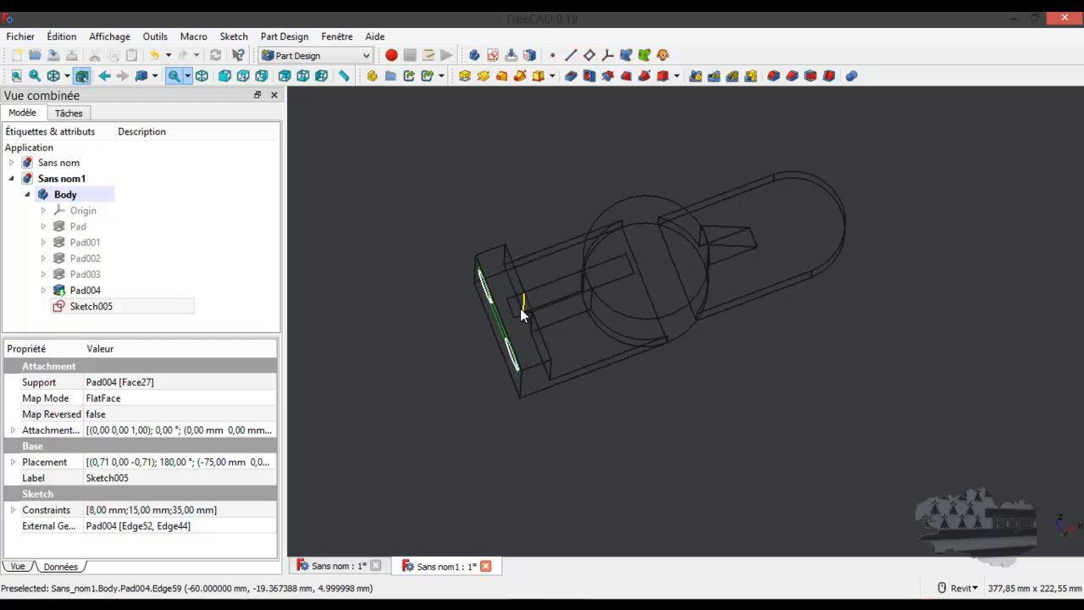
# - Start a pocket from the two-circle sketch, check the plate thickness in the reference drawing, and switch the display to shaded with edges
pyautogui.click(573, 78)
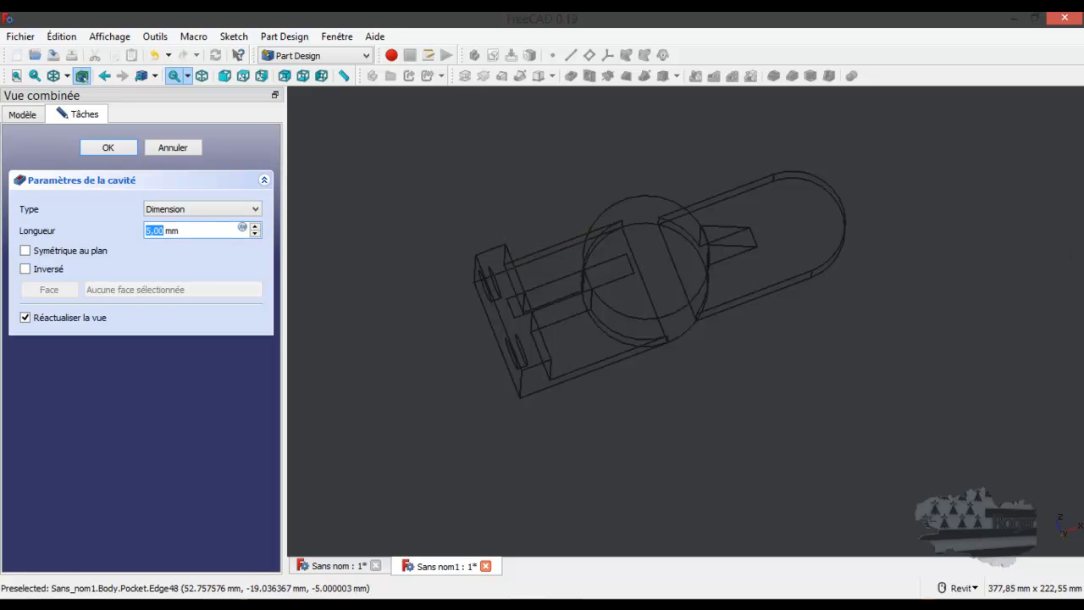
pyautogui.moveTo(1083, 152)
pyautogui.mouseDown()
pyautogui.moveTo(1083, 120)
pyautogui.moveTo(824, 77)
pyautogui.mouseUp()
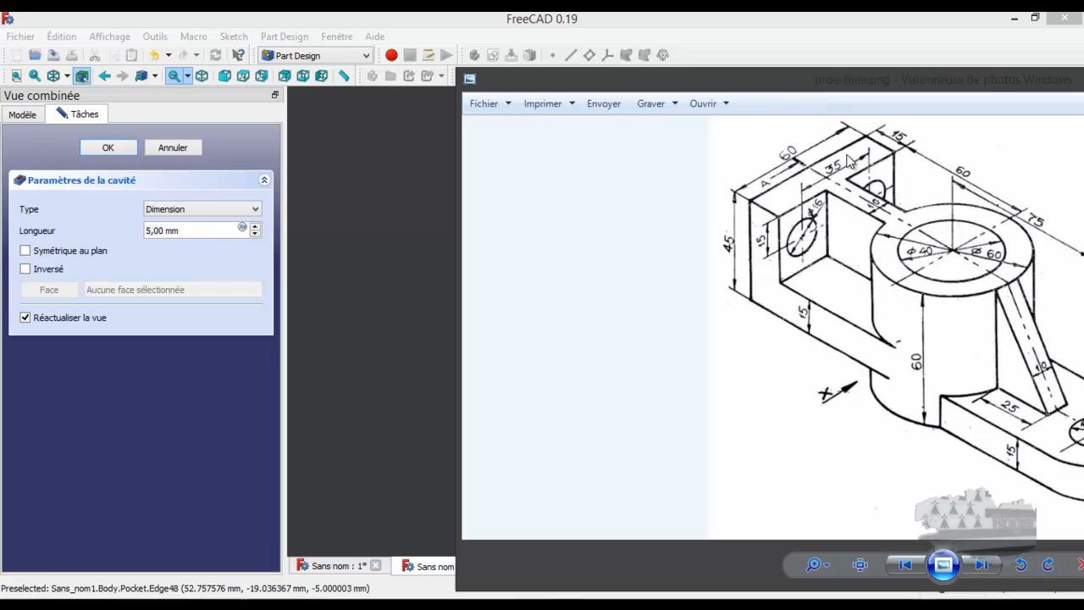
pyautogui.moveTo(881, 83); pyautogui.dragTo(1083, 88)
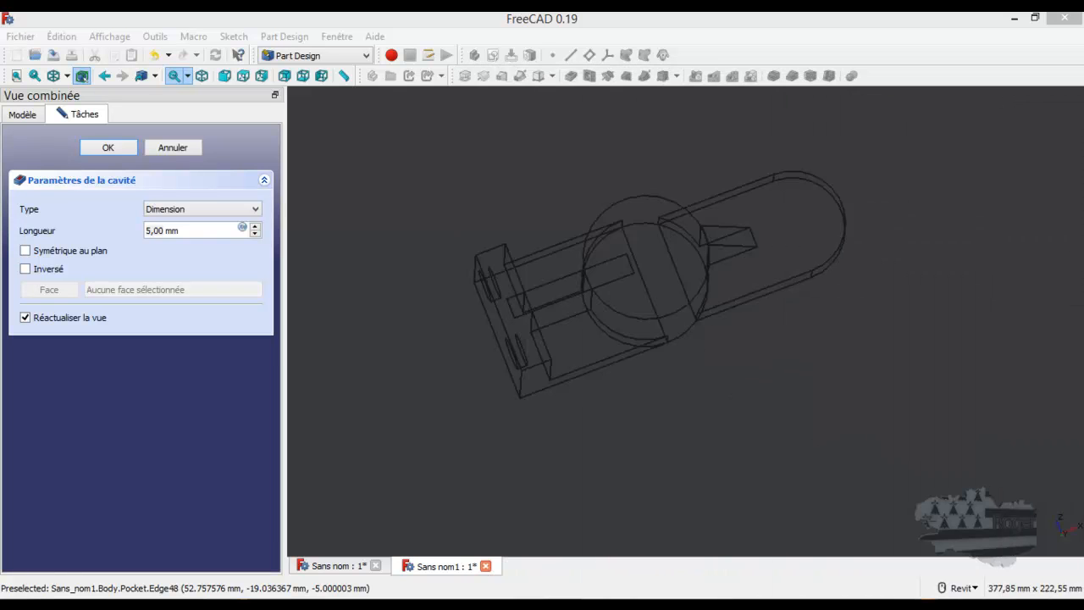
pyautogui.click(193, 209)
pyautogui.click(193, 209)
pyautogui.click(68, 75)
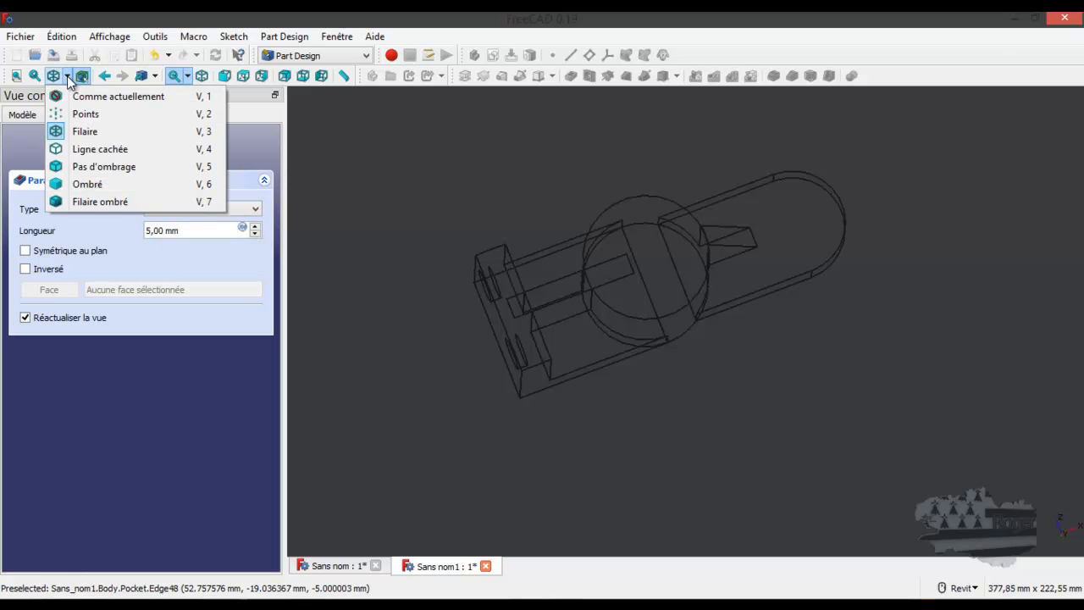
pyautogui.click(95, 202)
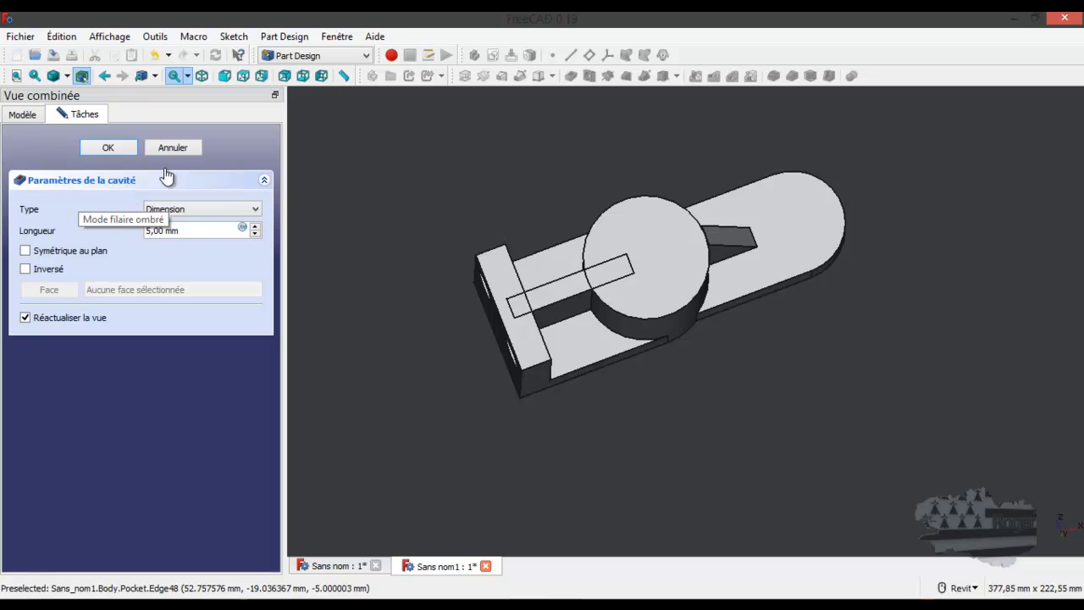
# - Try the through-all type for the two-hole pocket and inspect how far the holes cut into the bracket
pyautogui.click(197, 208)
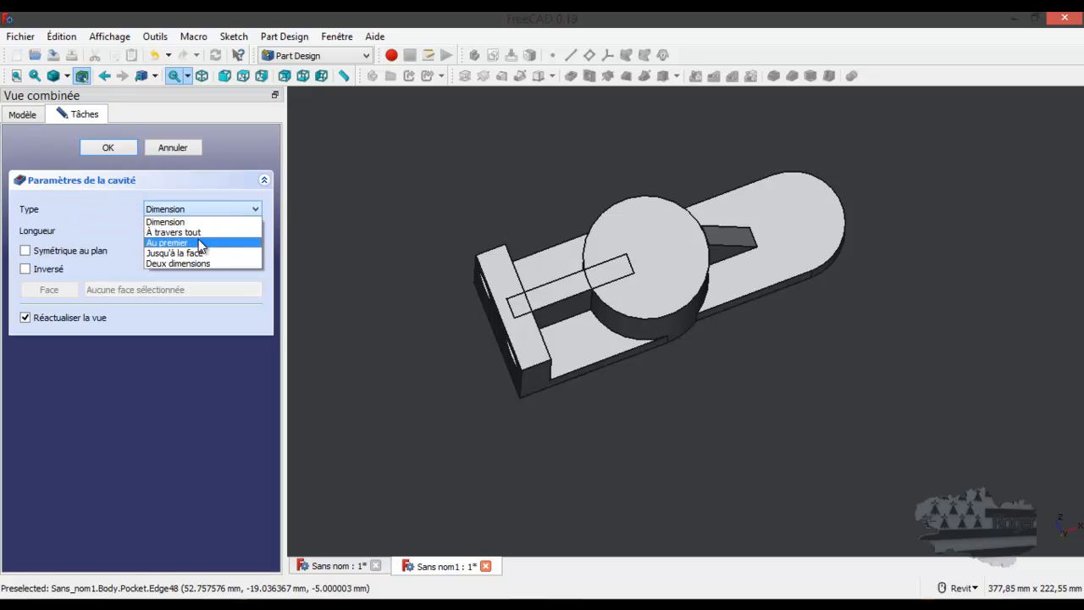
pyautogui.click(203, 232)
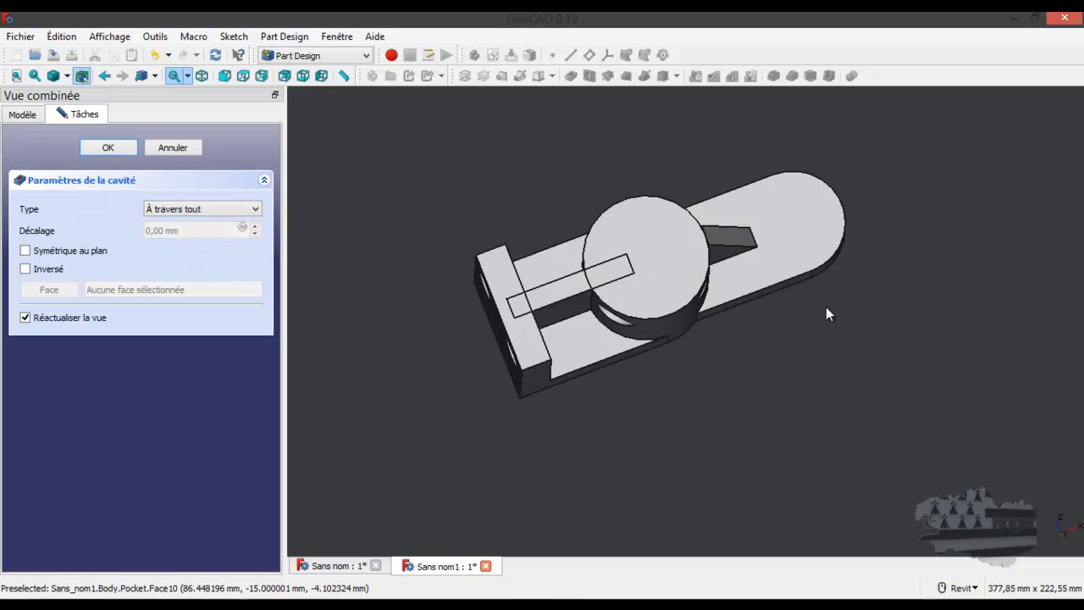
pyautogui.keyDown('shift'); pyautogui.moveTo(818, 327); pyautogui.dragTo(788, 227, button='middle'); pyautogui.keyUp('shift')
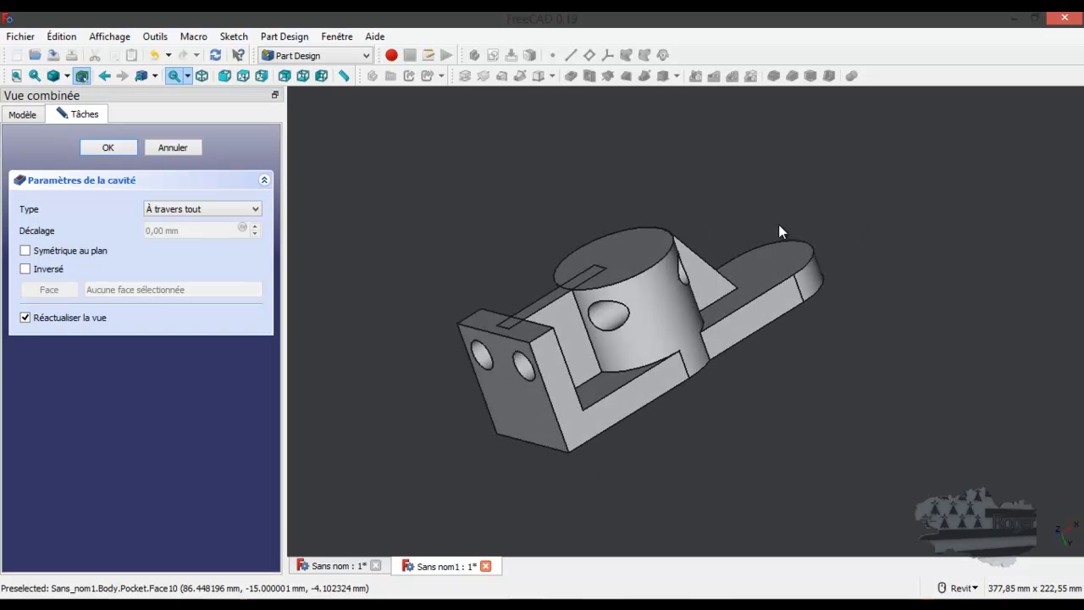
# - Set the two-hole pocket to a fixed dimension with a length of 15 mm and confirm it
pyautogui.click(206, 209)
pyautogui.click(203, 219)
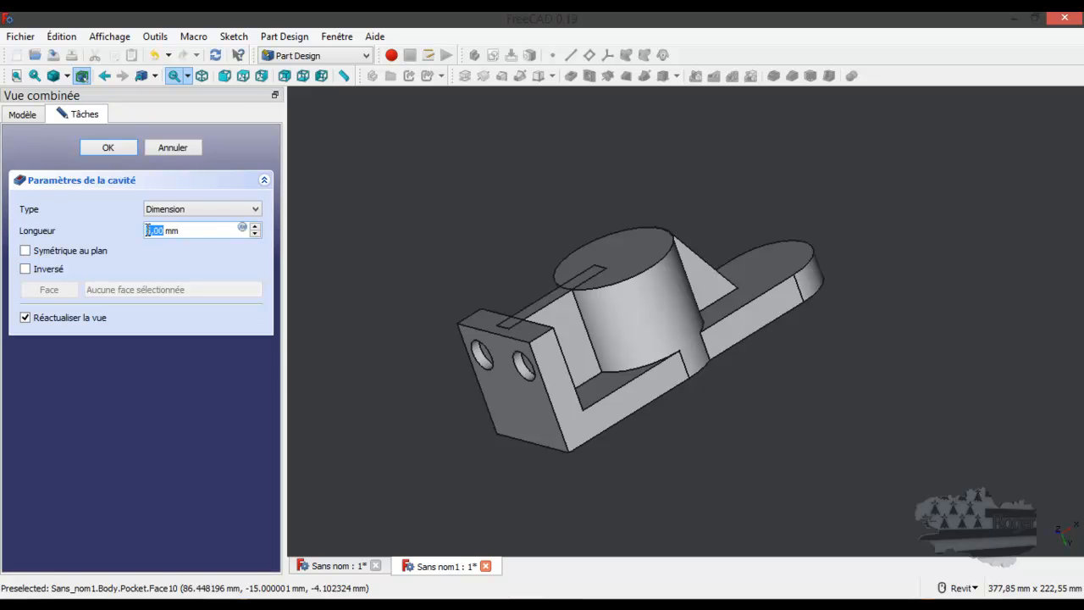
pyautogui.write('5')
pyautogui.press('Return')
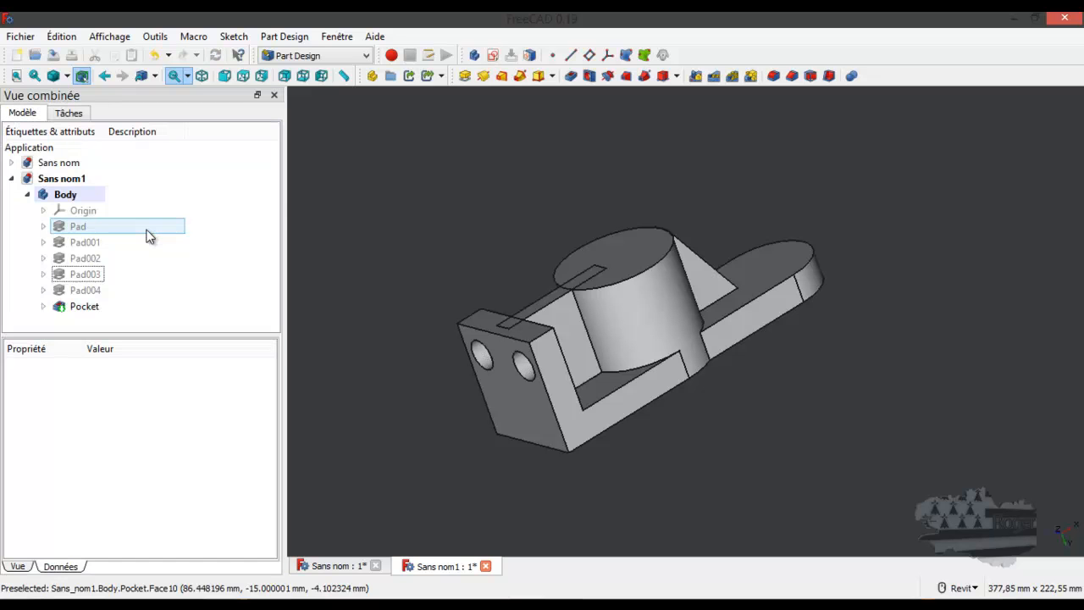
# - Create a sketch on the cylinder's top face and draw a circle of about 19 mm radius centred on the origin
pyautogui.keyDown('shift'); pyautogui.moveTo(403, 365); pyautogui.dragTo(746, 339, button='middle'); pyautogui.keyUp('shift')
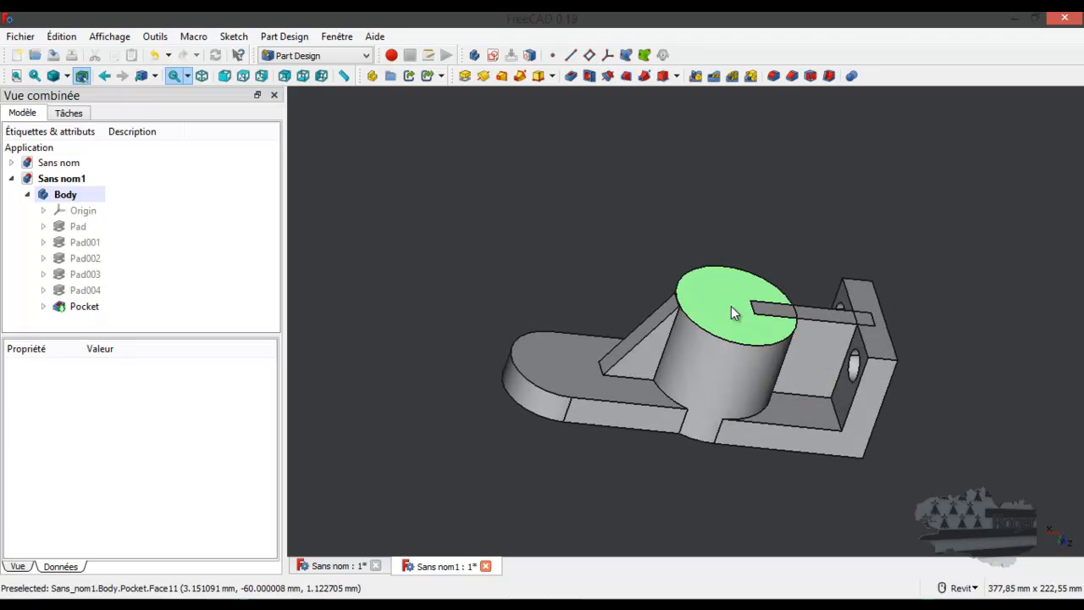
pyautogui.click(731, 306)
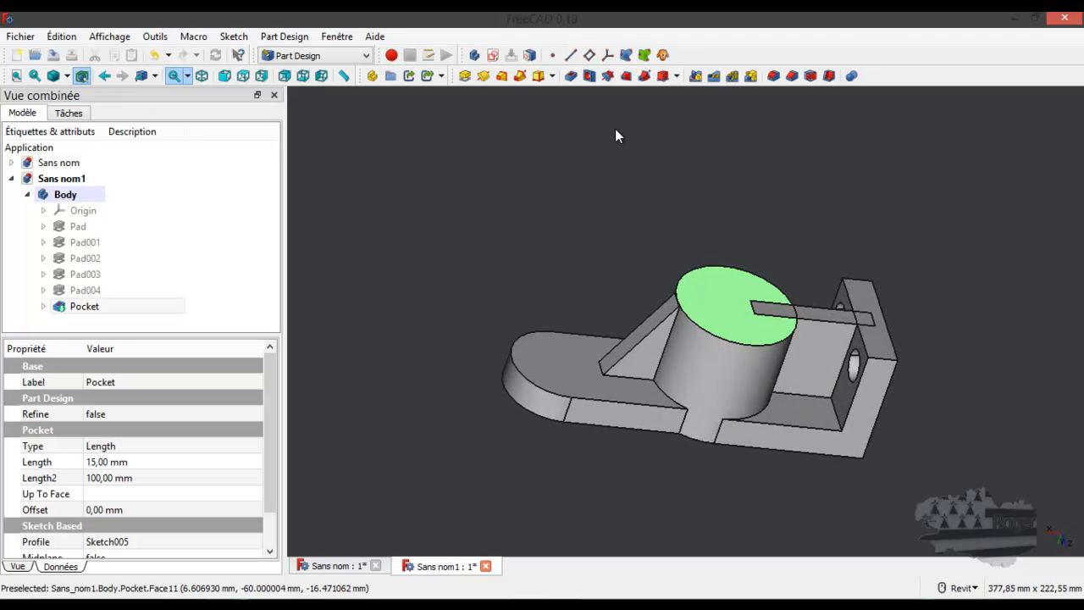
pyautogui.click(492, 54)
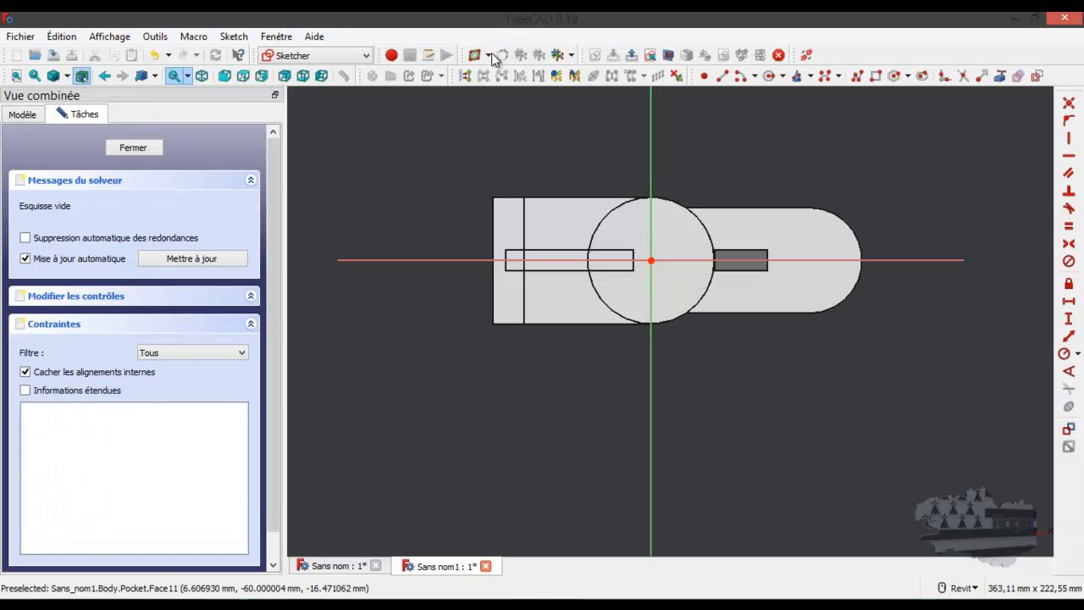
pyautogui.click(769, 76)
pyautogui.click(650, 260)
pyautogui.click(691, 276)
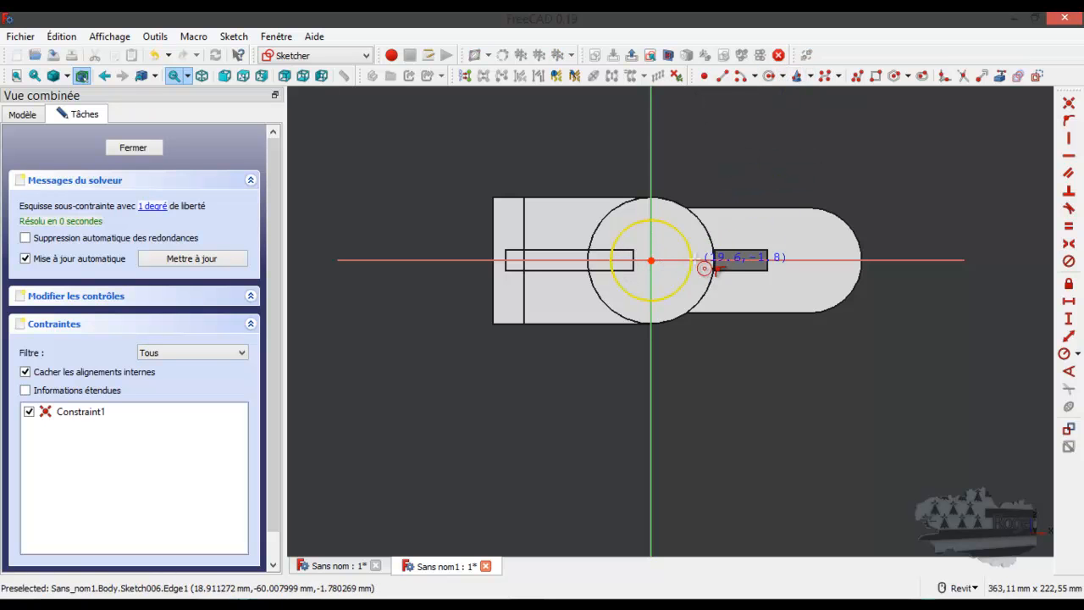
pyautogui.click(694, 254)
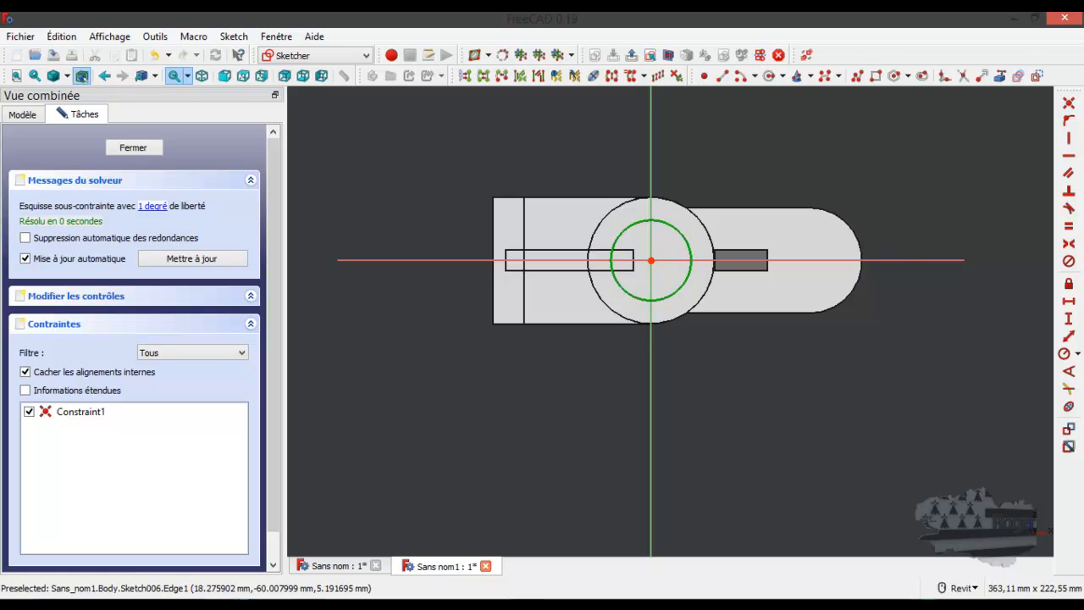
# - Check the bore diameter in the reference drawing and constrain the central circle's radius to 20 mm
pyautogui.moveTo(1083, 149); pyautogui.dragTo(703, 79)
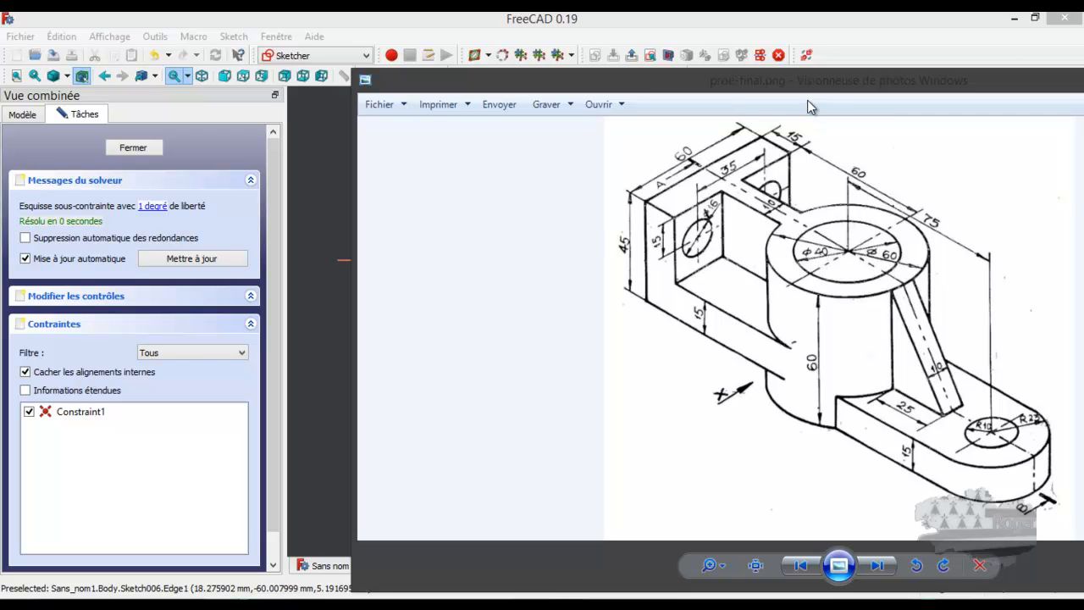
pyautogui.moveTo(804, 83); pyautogui.dragTo(1083, 127)
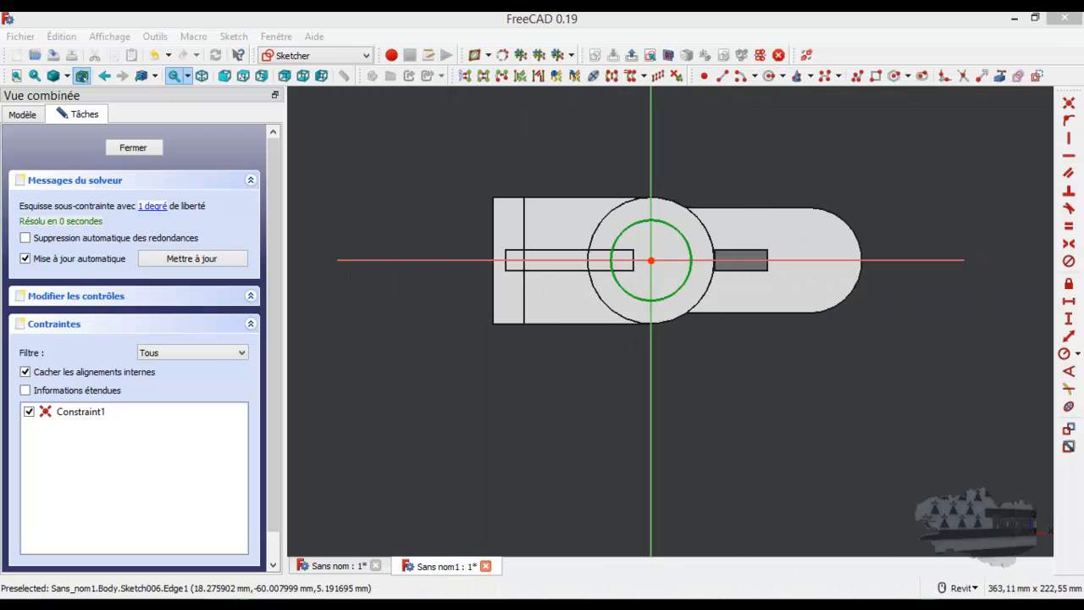
pyautogui.click(687, 241)
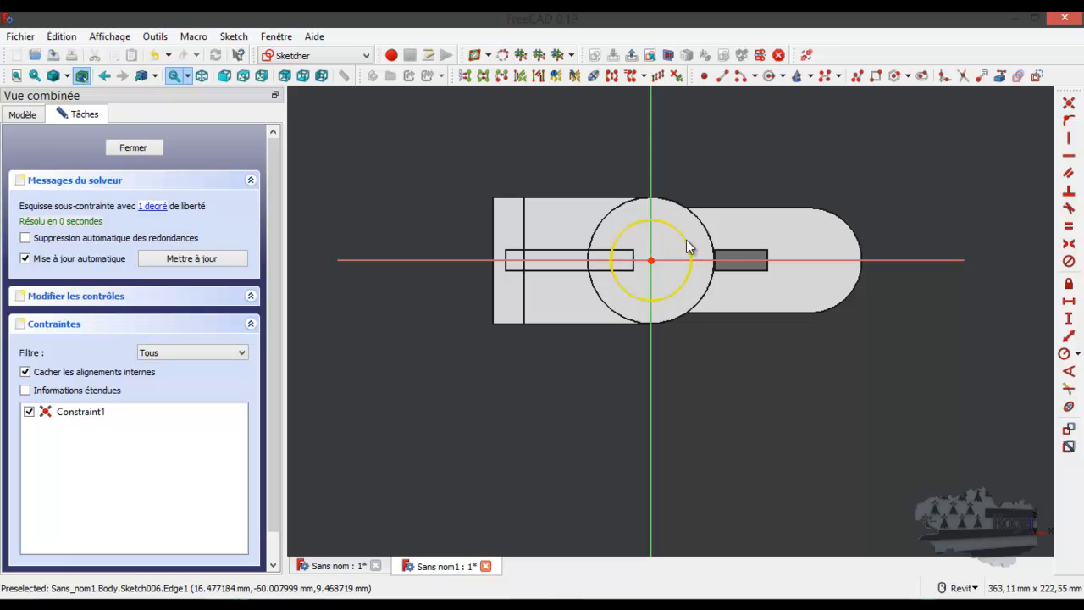
pyautogui.click(690, 245)
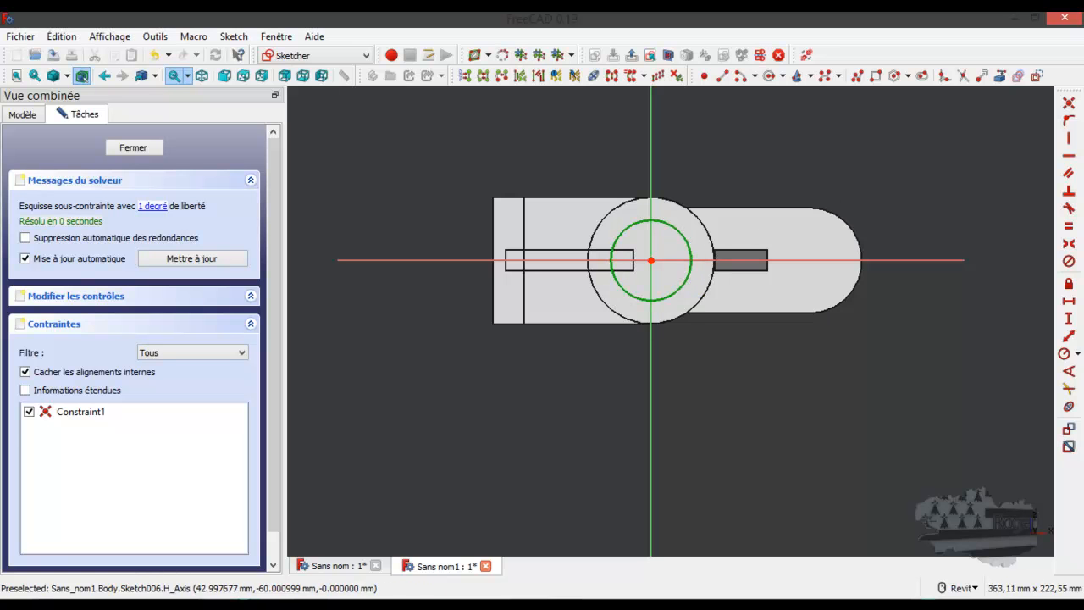
pyautogui.click(1066, 354)
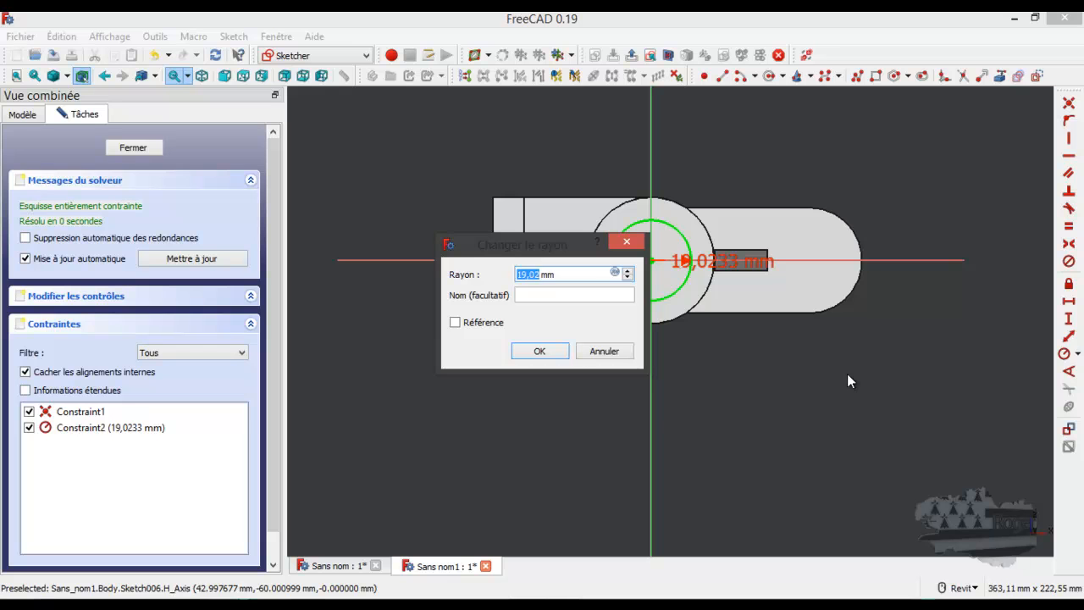
pyautogui.write('20')
pyautogui.press('Return')
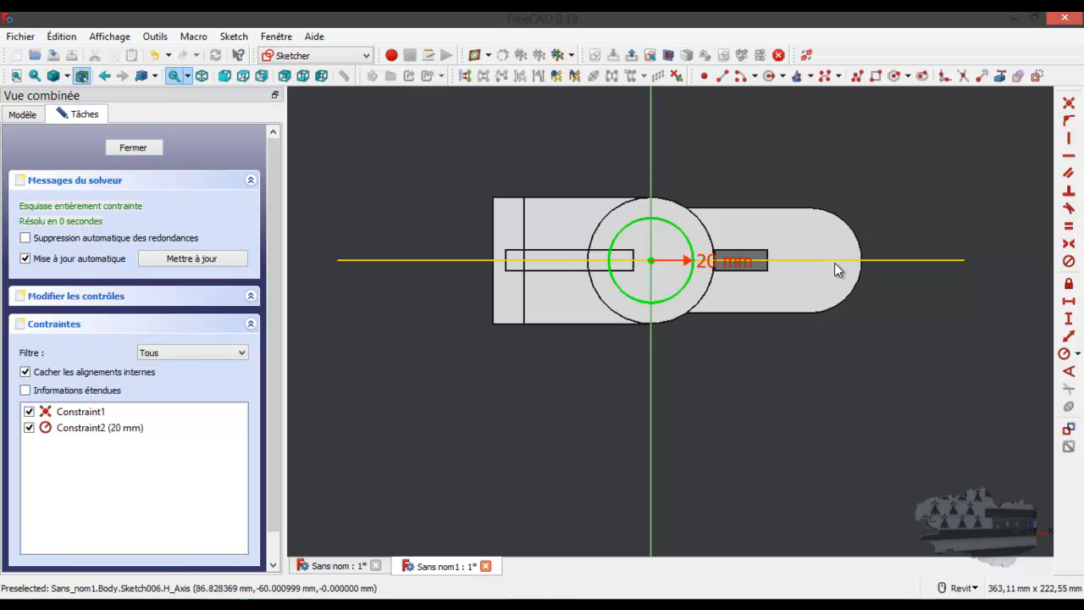
# - Draw a circle of about 10 mm radius centred on the horizontal axis near the base plate's rounded end
pyautogui.scroll(2, 842, 271)
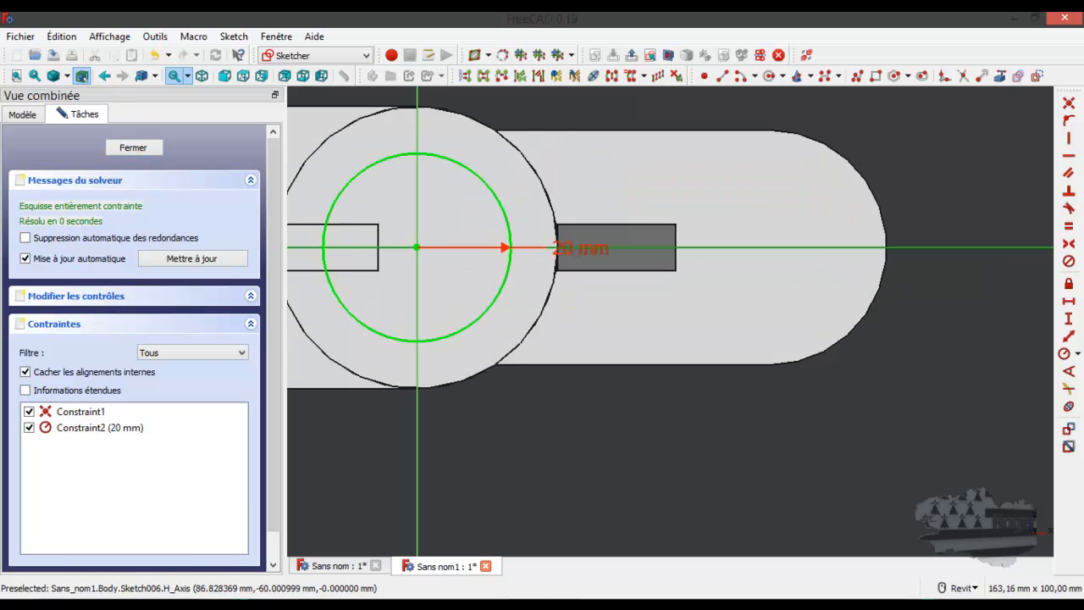
pyautogui.moveTo(1083, 161)
pyautogui.mouseDown()
pyautogui.moveTo(1083, 122)
pyautogui.moveTo(786, 62)
pyautogui.moveTo(1083, 127)
pyautogui.mouseUp()
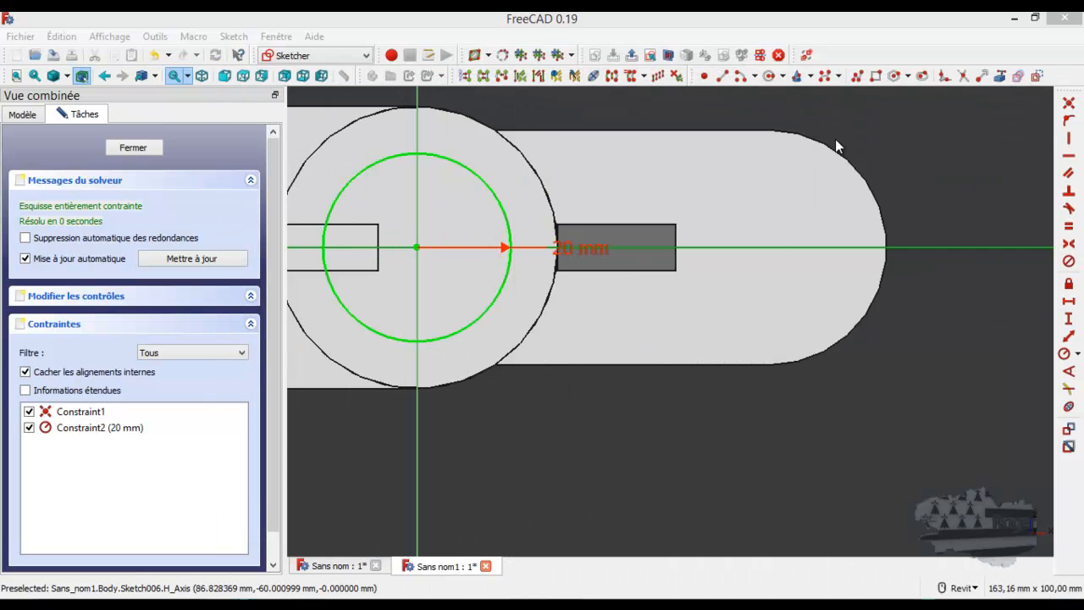
pyautogui.click(769, 75)
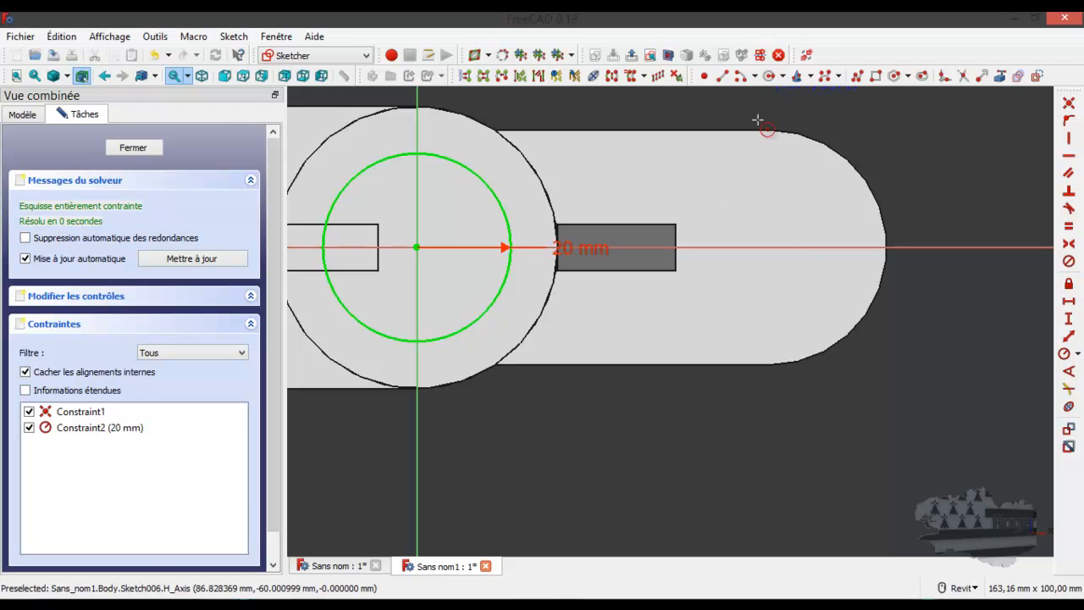
pyautogui.click(804, 247)
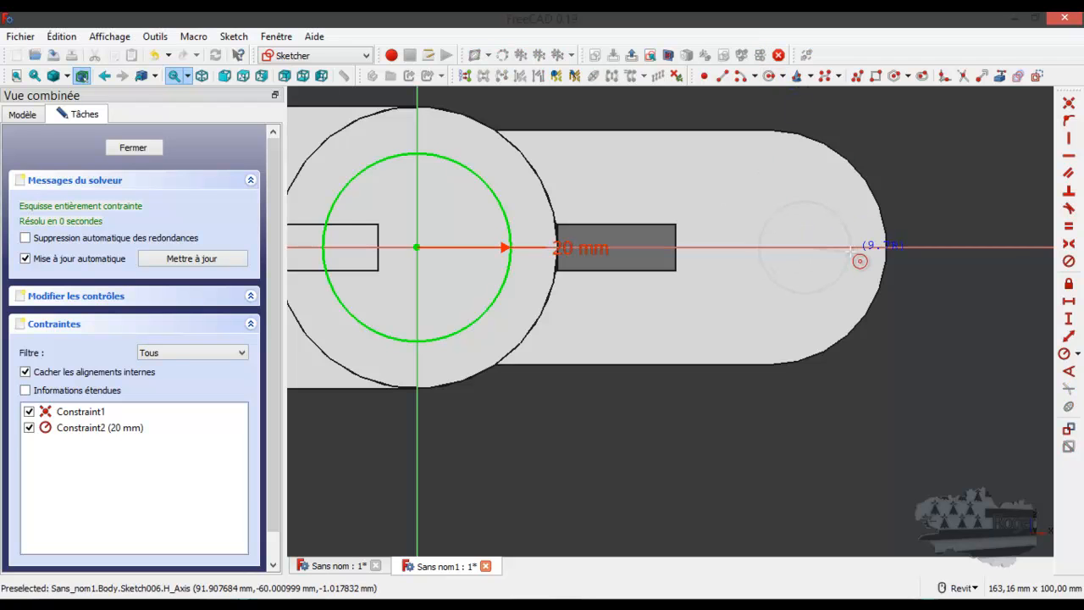
pyautogui.click(850, 247)
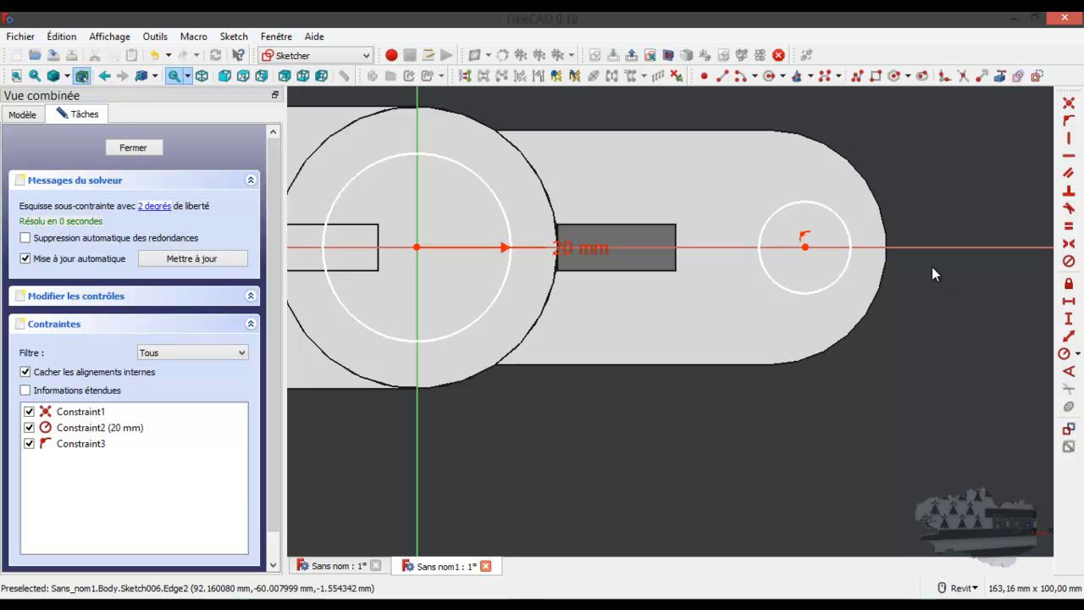
# - Check the end hole in the reference drawing and constrain the small circle's radius to 10 mm
pyautogui.moveTo(1083, 119); pyautogui.dragTo(345, 47)
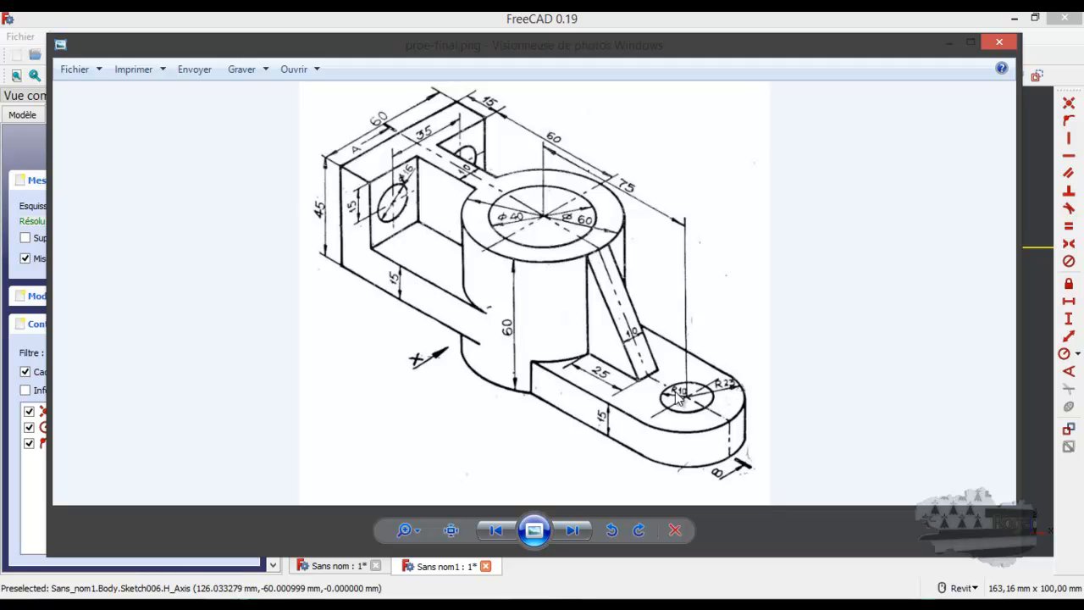
pyautogui.moveTo(887, 44); pyautogui.dragTo(1083, 46)
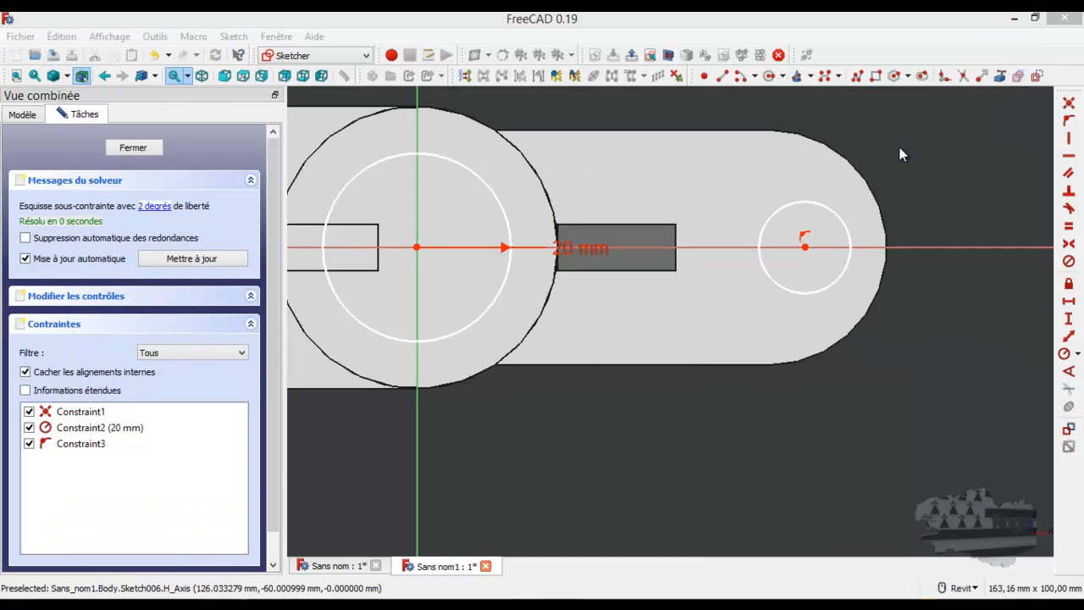
pyautogui.click(834, 215)
pyautogui.click(1066, 353)
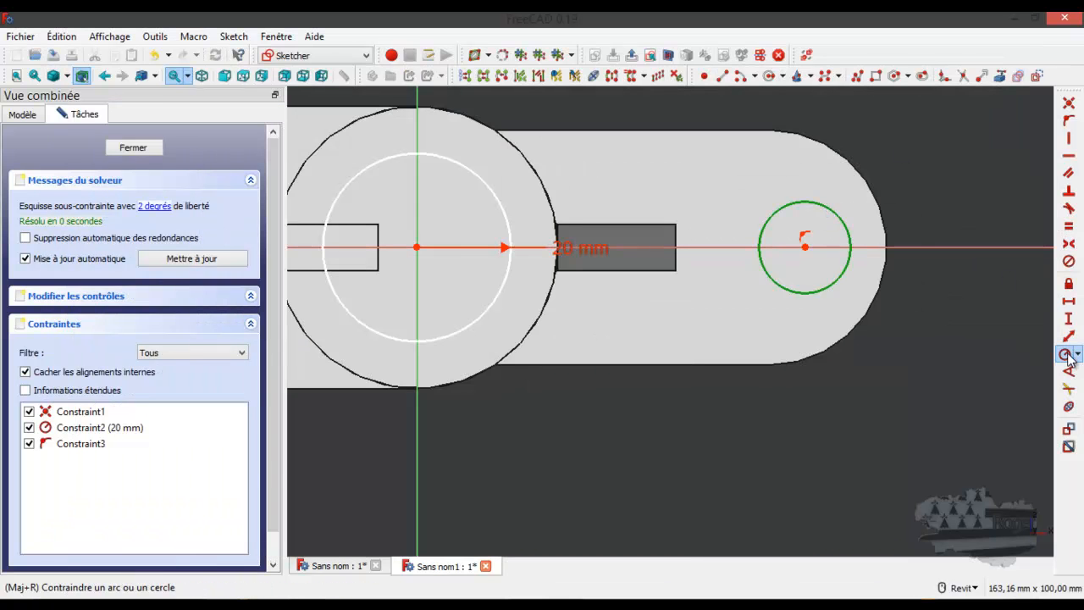
pyautogui.write('10')
pyautogui.press('Return')
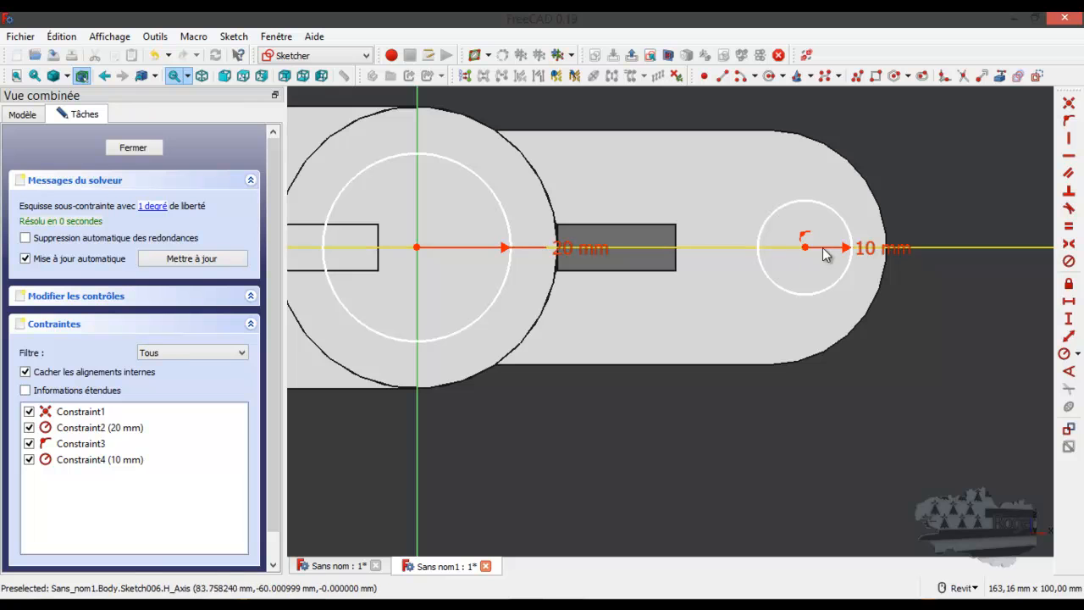
# - Link the base plate's rounded end as external geometry and make the small circle's centre coincident with the arc's centre
pyautogui.click(1001, 76)
pyautogui.click(865, 177)
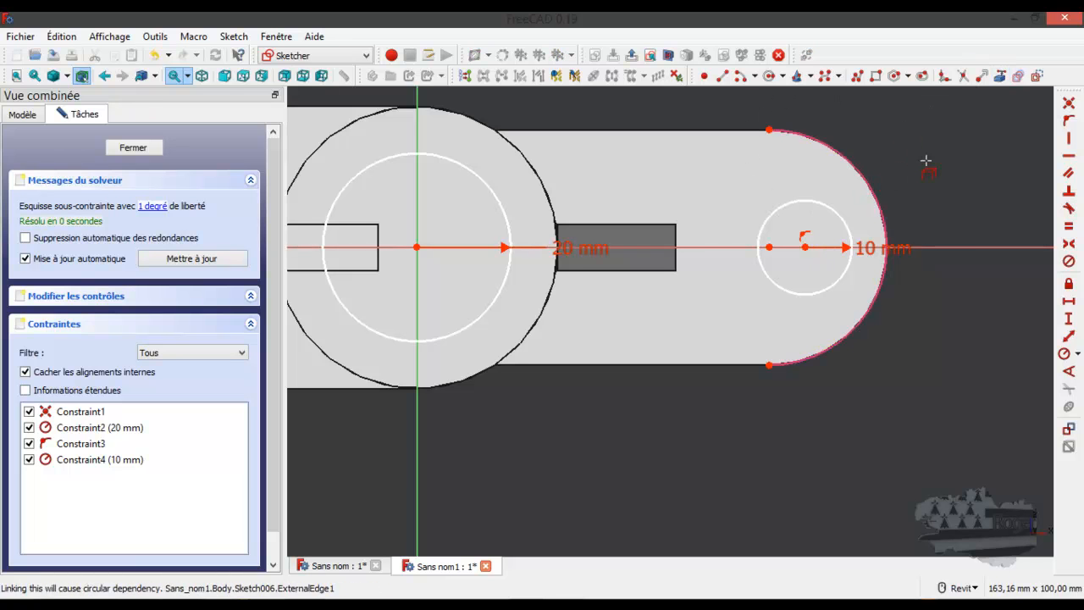
pyautogui.click(805, 246)
pyautogui.click(768, 246)
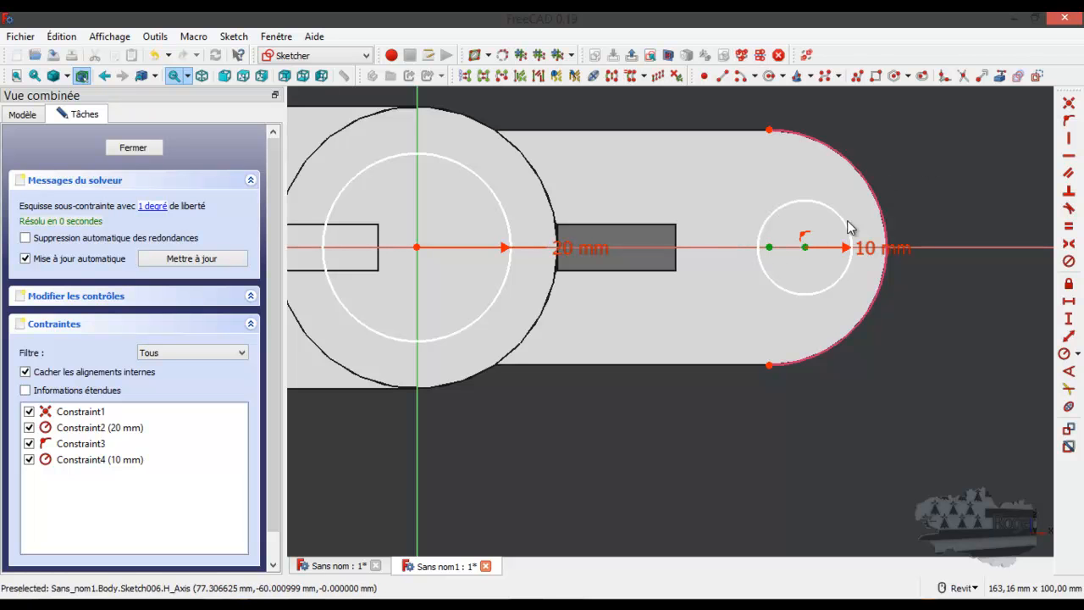
pyautogui.click(1069, 103)
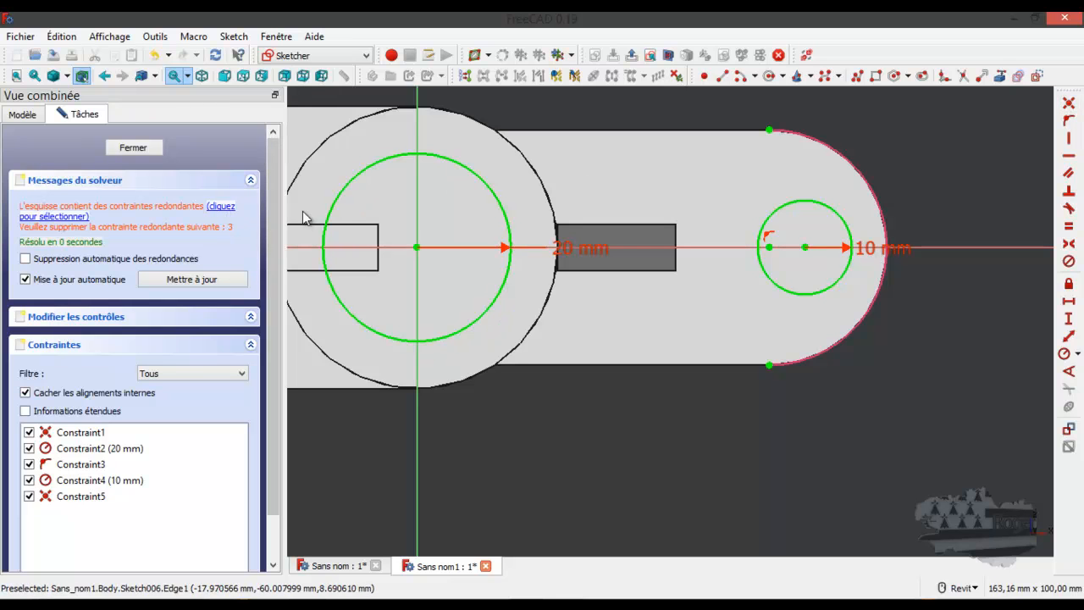
# - Delete the redundant point-on-object constraint holding the small circle's centre on the horizontal axis, and close the sketch
pyautogui.press('Delete')
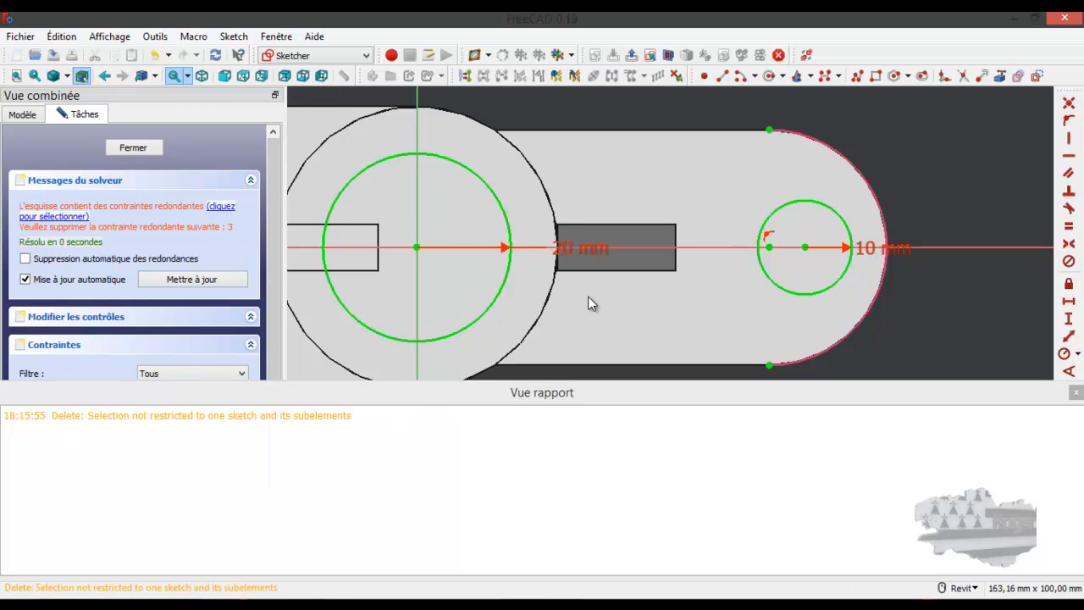
pyautogui.click(1075, 392)
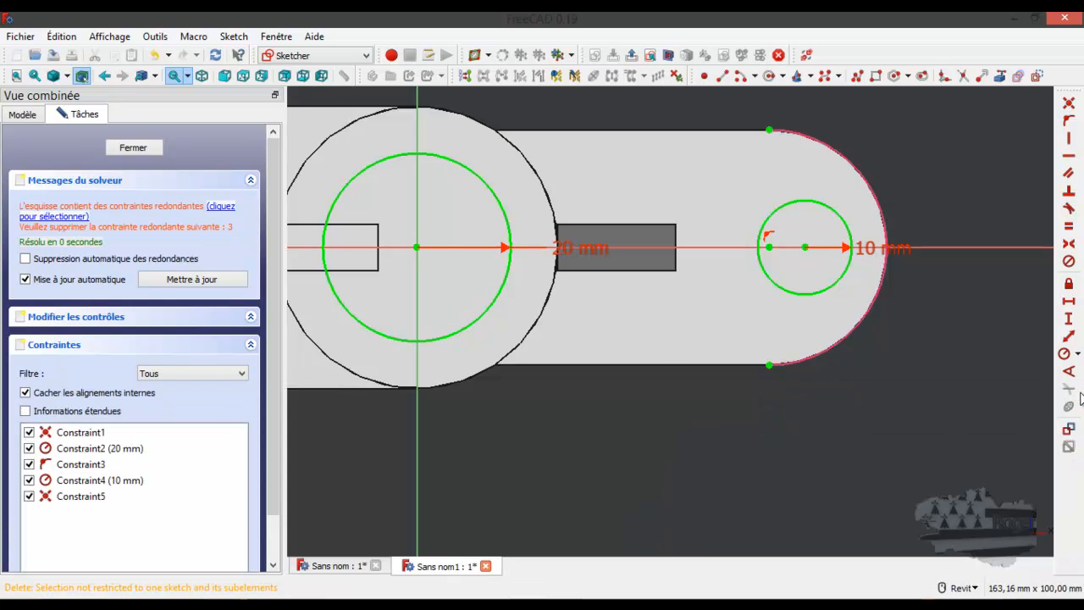
pyautogui.click(218, 211)
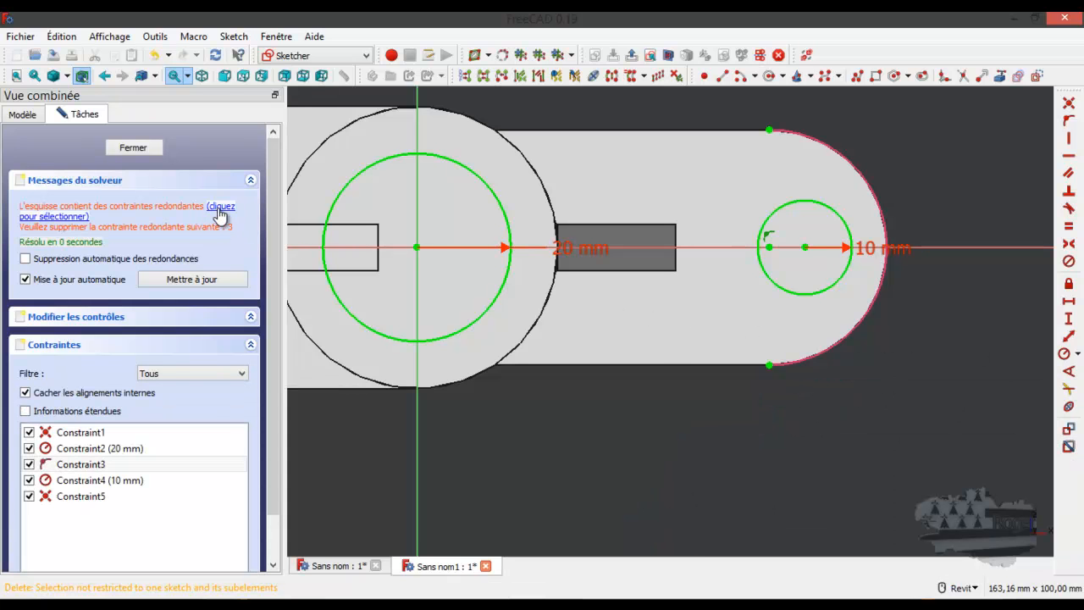
pyautogui.press('Delete')
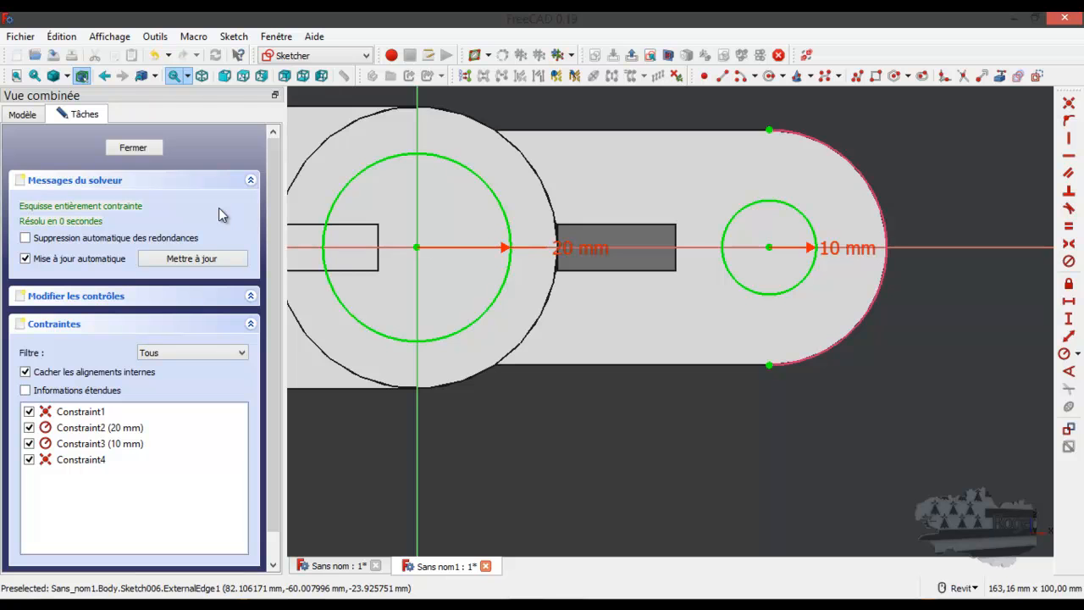
pyautogui.scroll(-3, 722, 312)
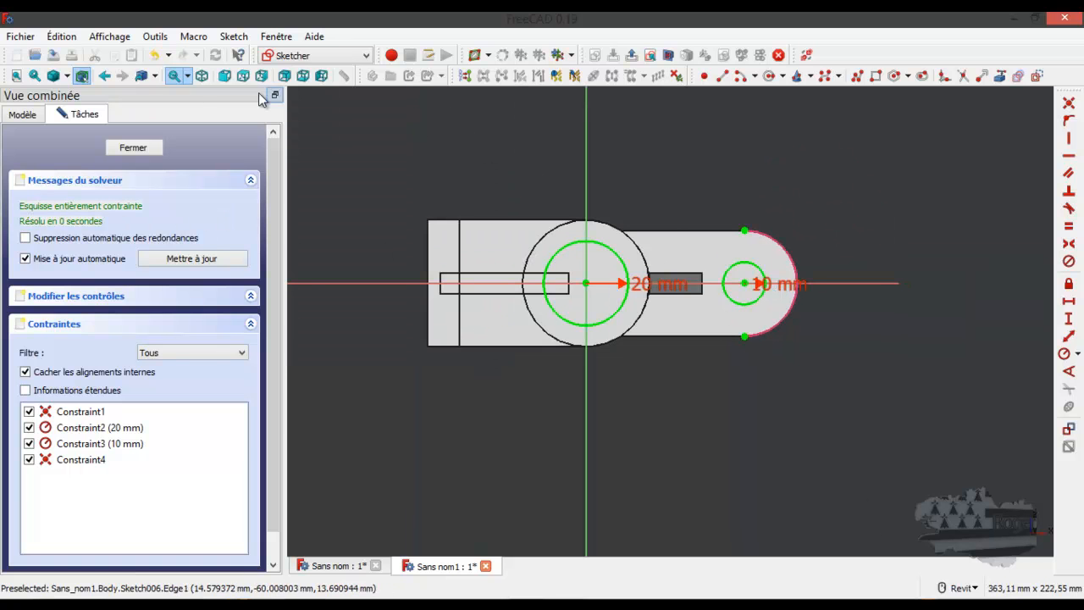
pyautogui.click(133, 148)
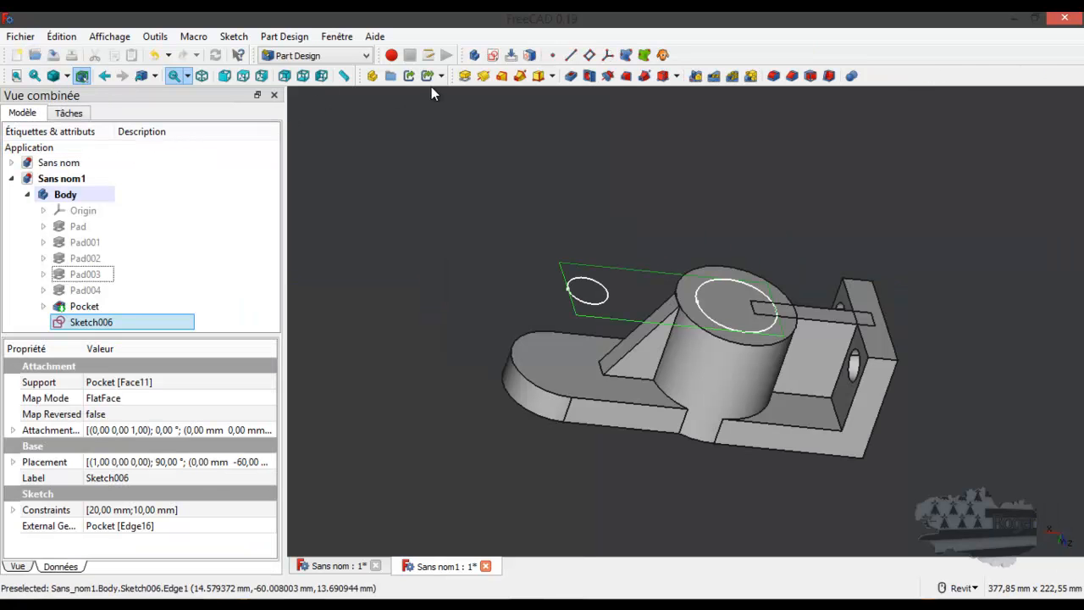
# - Pocket the two-circle sketch through all to cut the cylinder's bore and the base plate's end hole
pyautogui.click(569, 76)
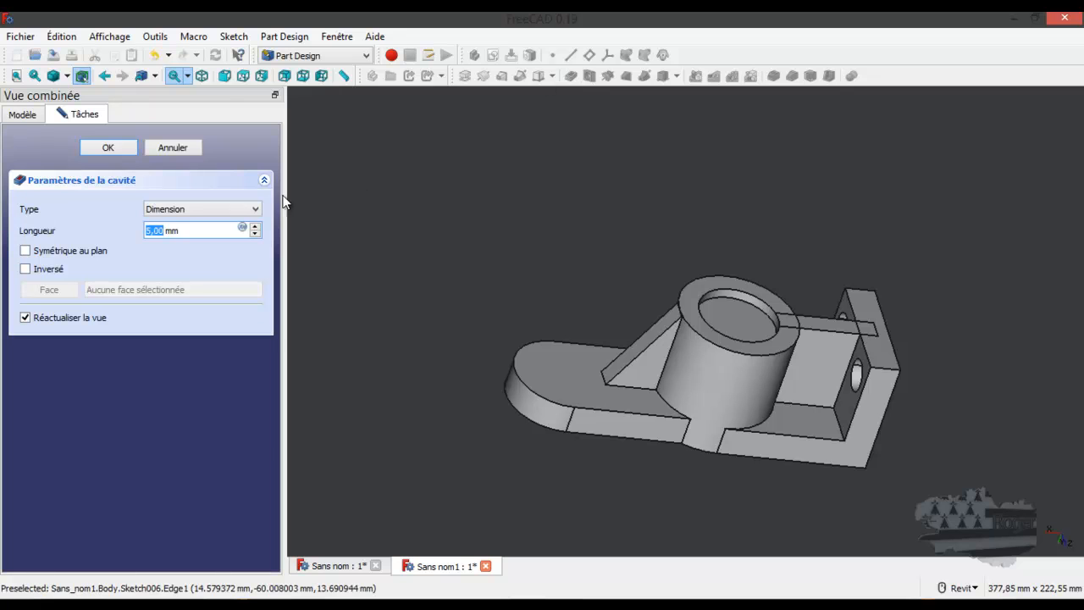
pyautogui.click(257, 208)
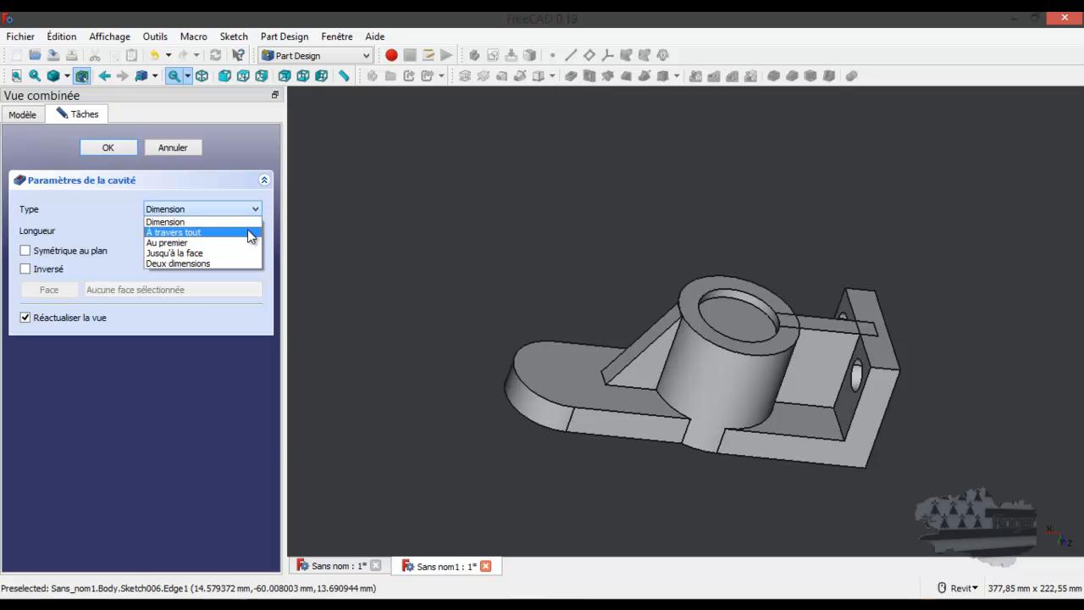
pyautogui.press('Escape')
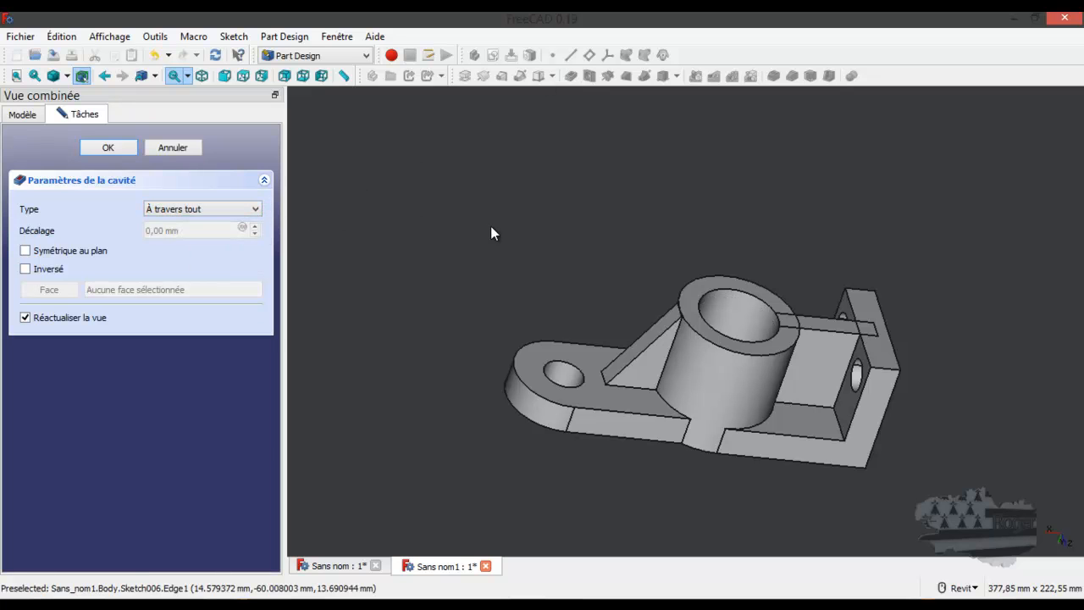
pyautogui.click(108, 148)
# - Inspect the bracket from several angles and compare it with the reference drawing proe-final.png
pyautogui.keyDown('shift'); pyautogui.moveTo(758, 187); pyautogui.dragTo(712, 166, button='middle'); pyautogui.keyUp('shift')
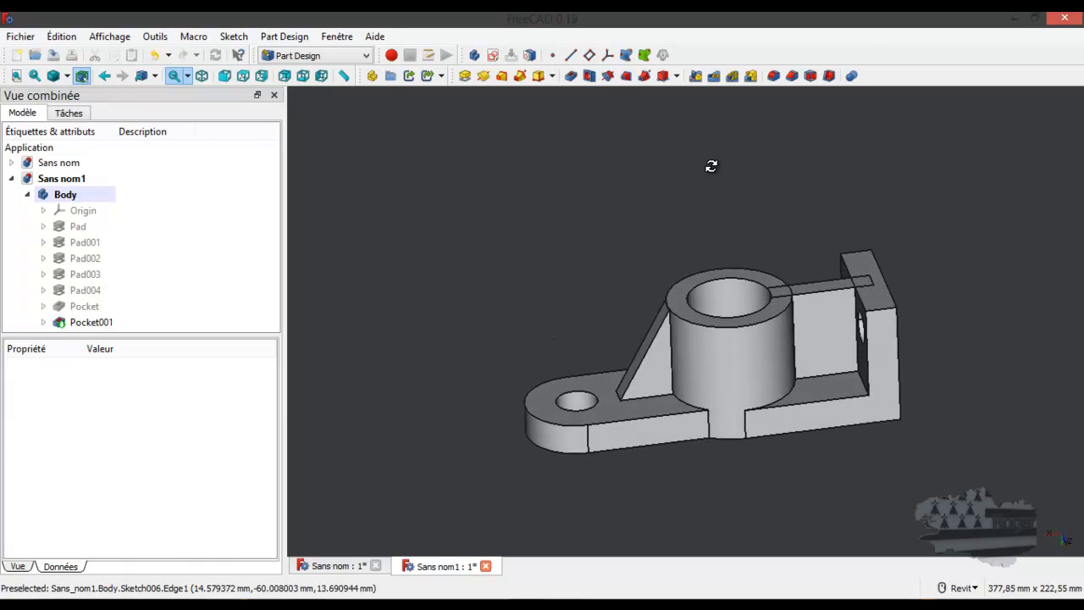
pyautogui.keyDown('shift'); pyautogui.moveTo(768, 382); pyautogui.dragTo(882, 413, button='middle'); pyautogui.keyUp('shift')
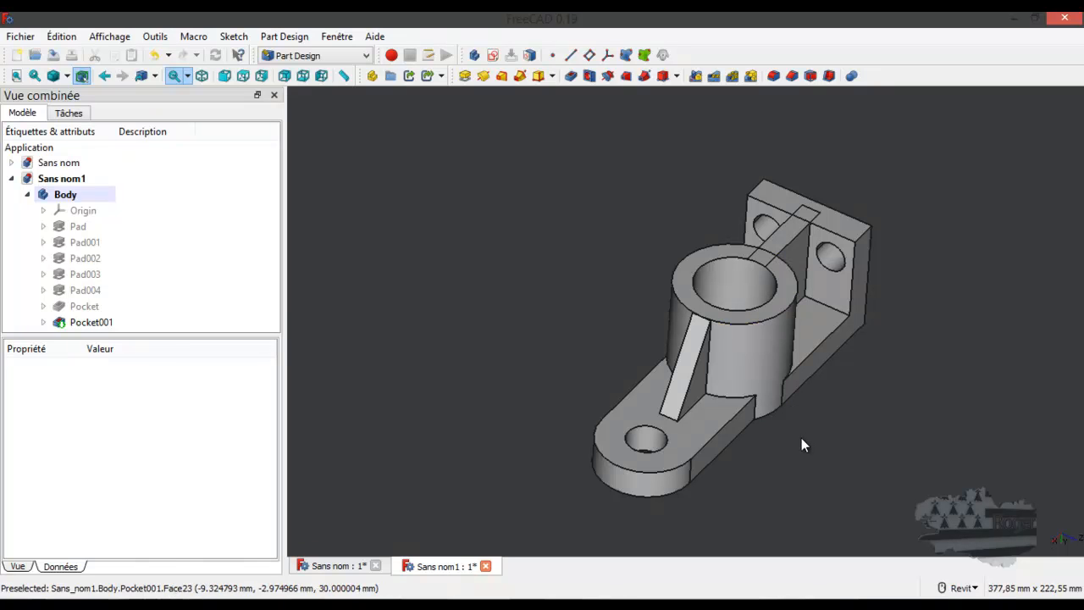
pyautogui.keyDown('shift'); pyautogui.moveTo(799, 438); pyautogui.dragTo(668, 406, button='middle'); pyautogui.keyUp('shift')
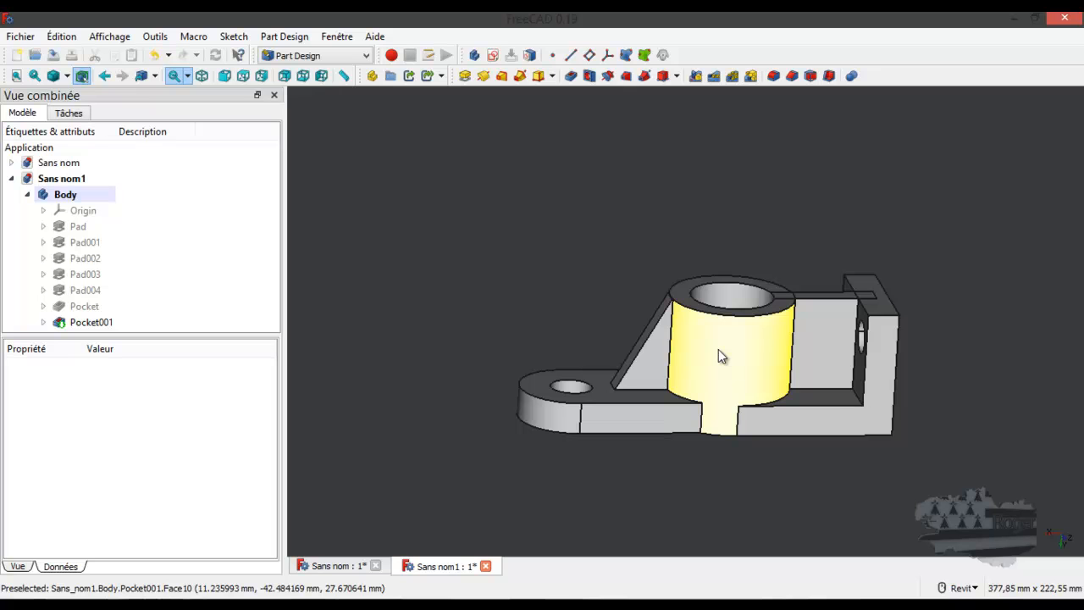
pyautogui.moveTo(1083, 159)
pyautogui.mouseDown()
pyautogui.moveTo(597, 159)
pyautogui.moveTo(335, 90)
pyautogui.mouseUp()
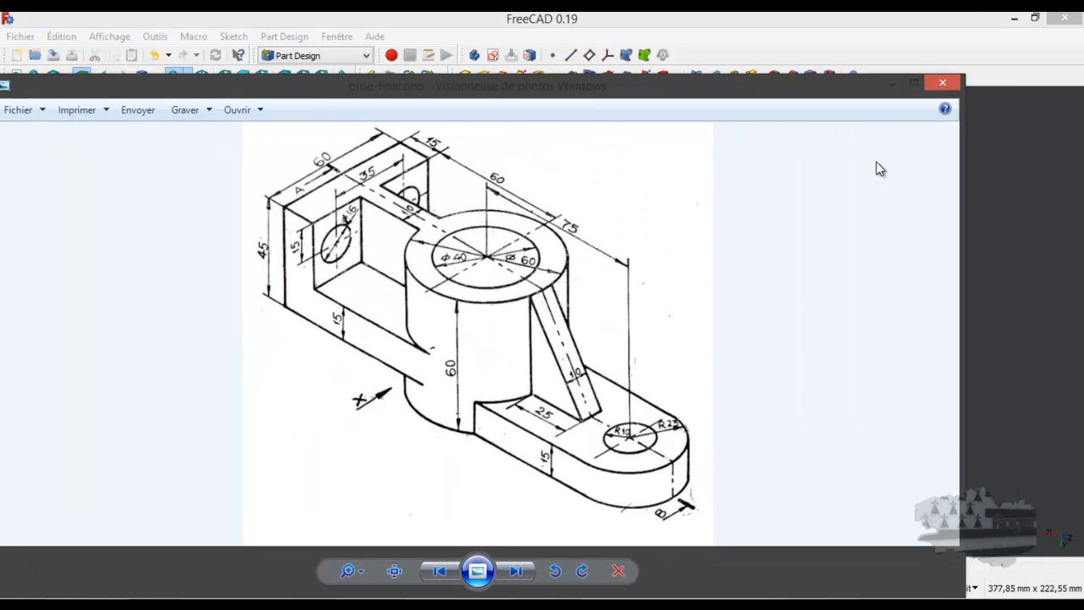
pyautogui.moveTo(962, 216); pyautogui.dragTo(511, 215)
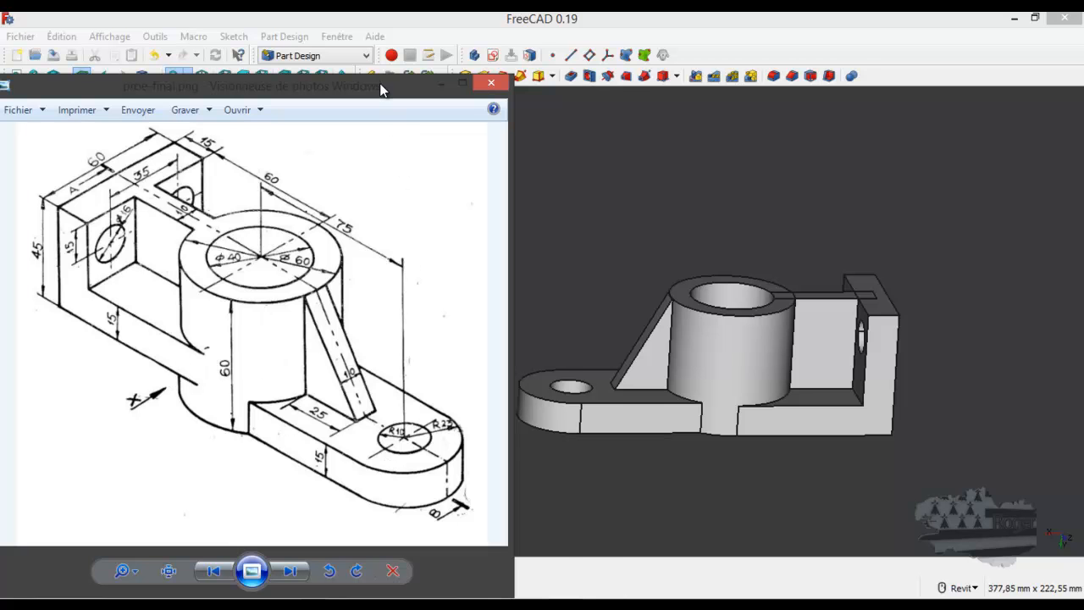
pyautogui.moveTo(381, 89); pyautogui.dragTo(469, 58)
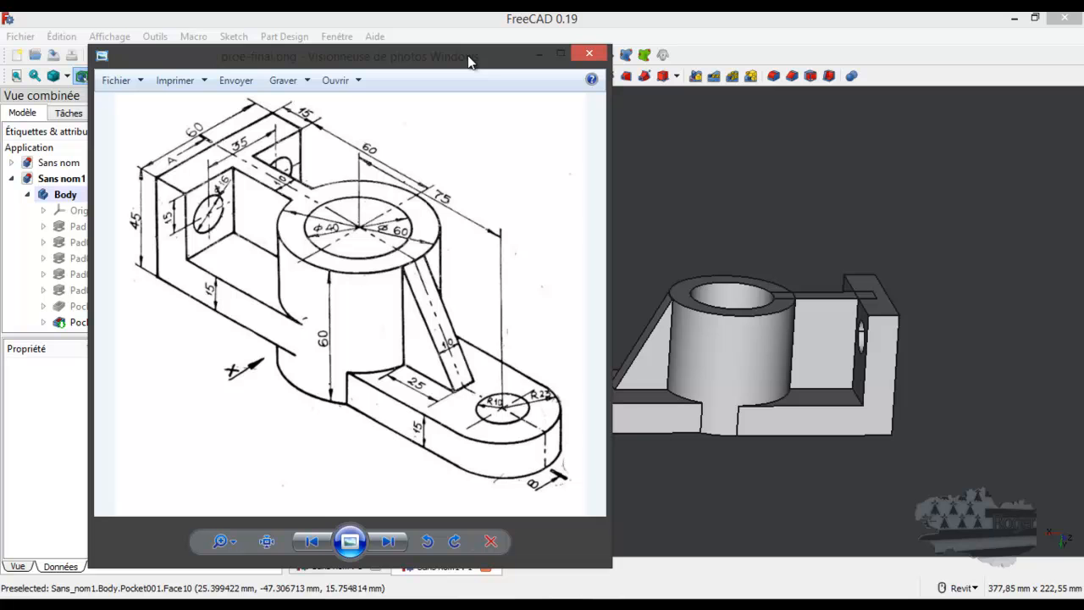
pyautogui.moveTo(468, 51); pyautogui.dragTo(686, 61)
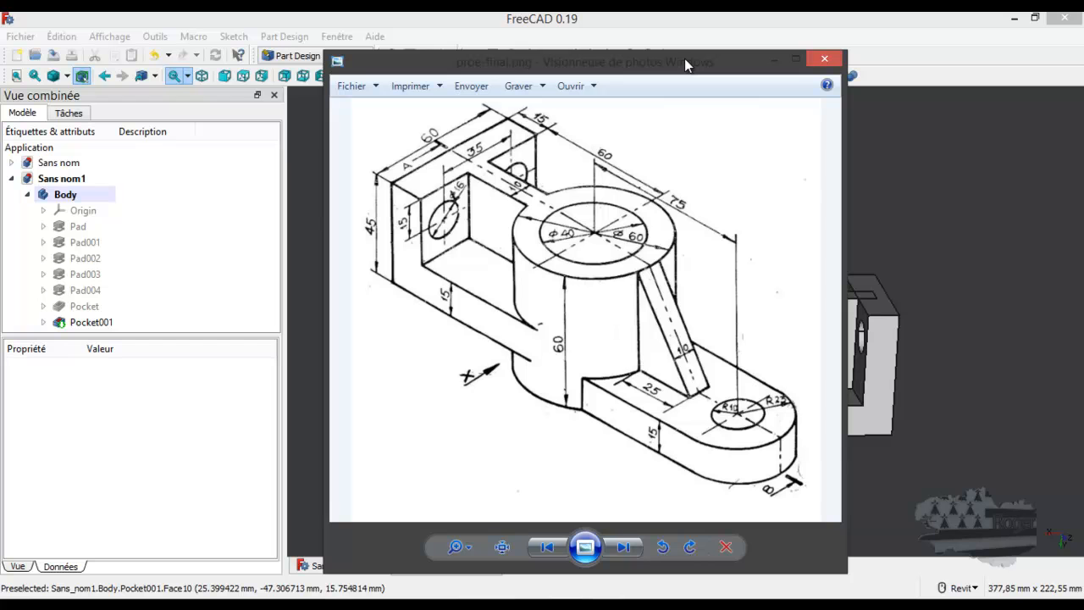
pyautogui.moveTo(684, 58); pyautogui.dragTo(687, 58)
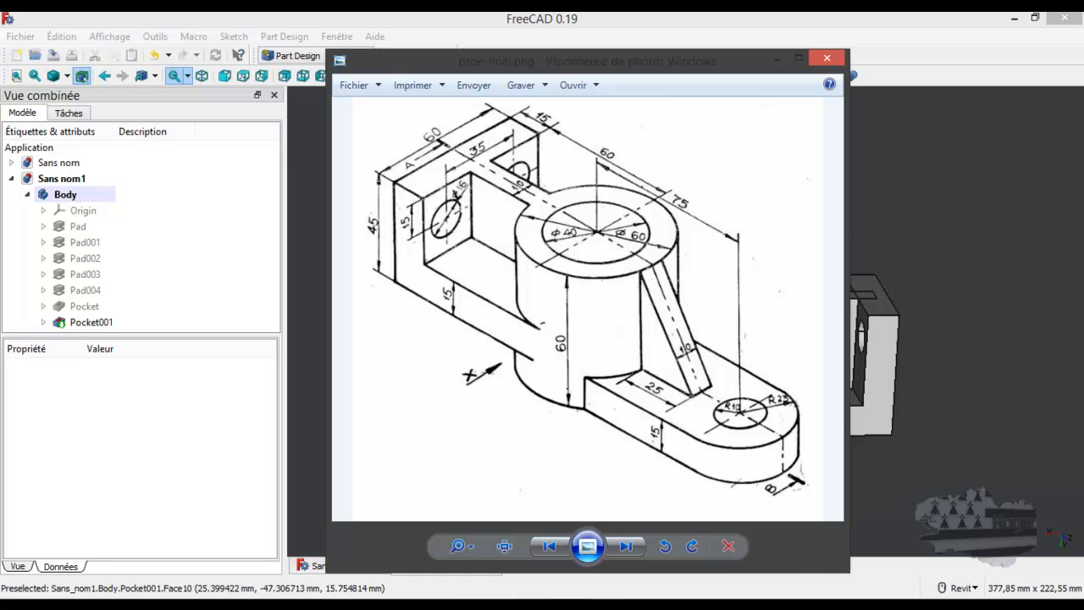
pyautogui.click(874, 306)
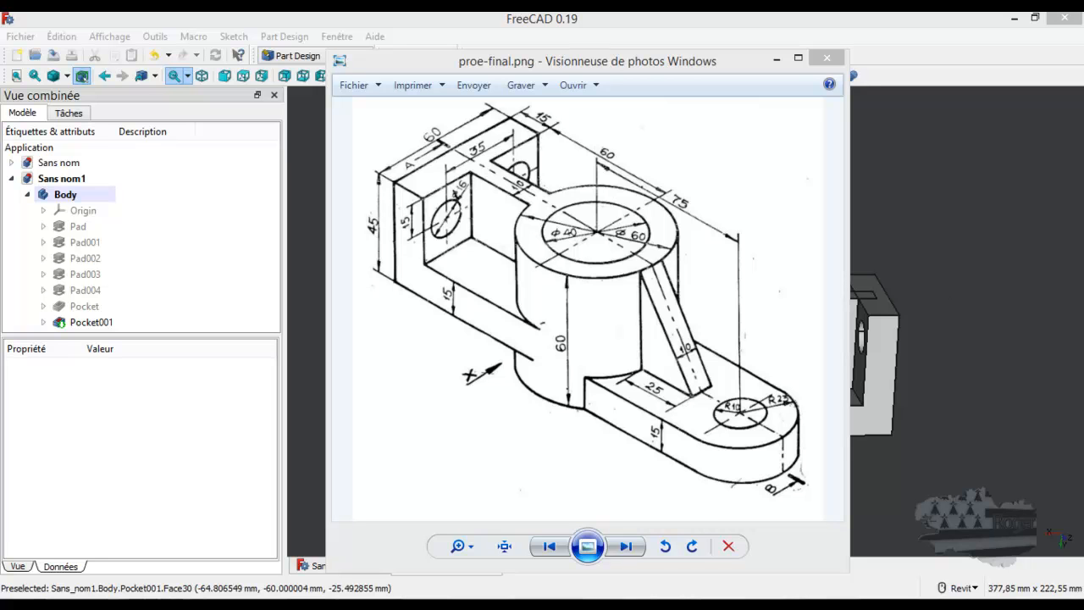
# - Switch to File Explorer, browse the freecad\img folder and examine the drawing 6a11e7fe0961f999e69956851aed5738.jpg
pyautogui.moveTo(1083, 562); pyautogui.dragTo(549, 19)
pyautogui.doubleClick(532, 23)
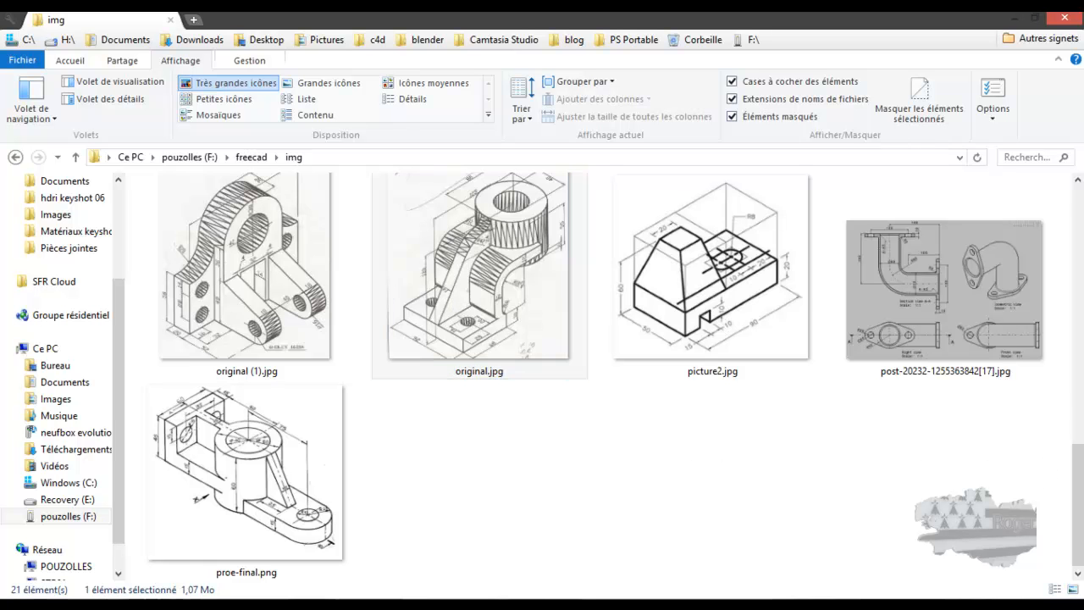
pyautogui.moveTo(1077, 495); pyautogui.dragTo(1052, 215)
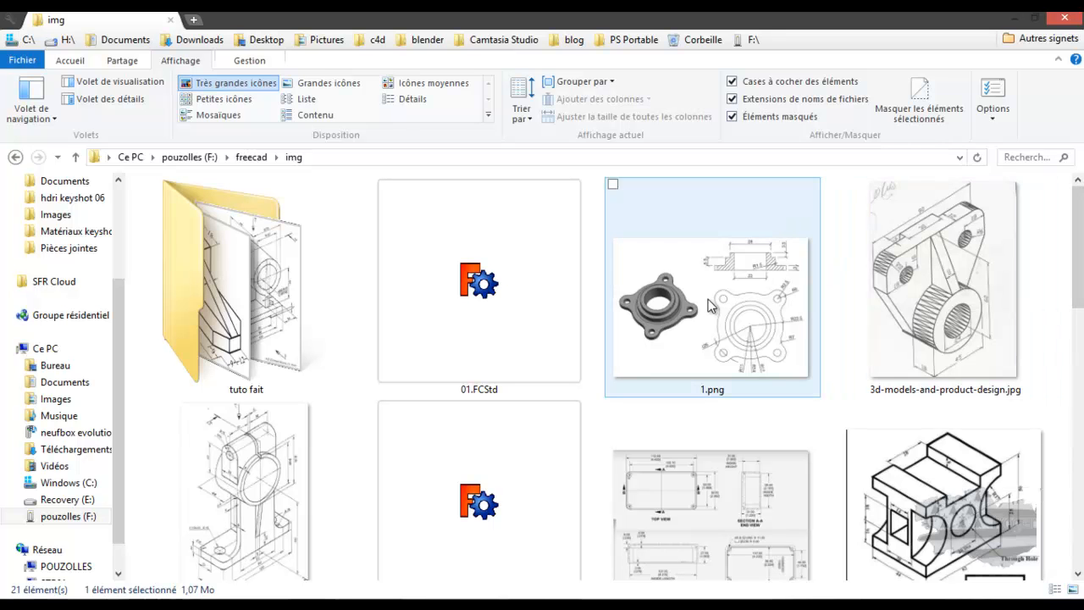
pyautogui.click(929, 286)
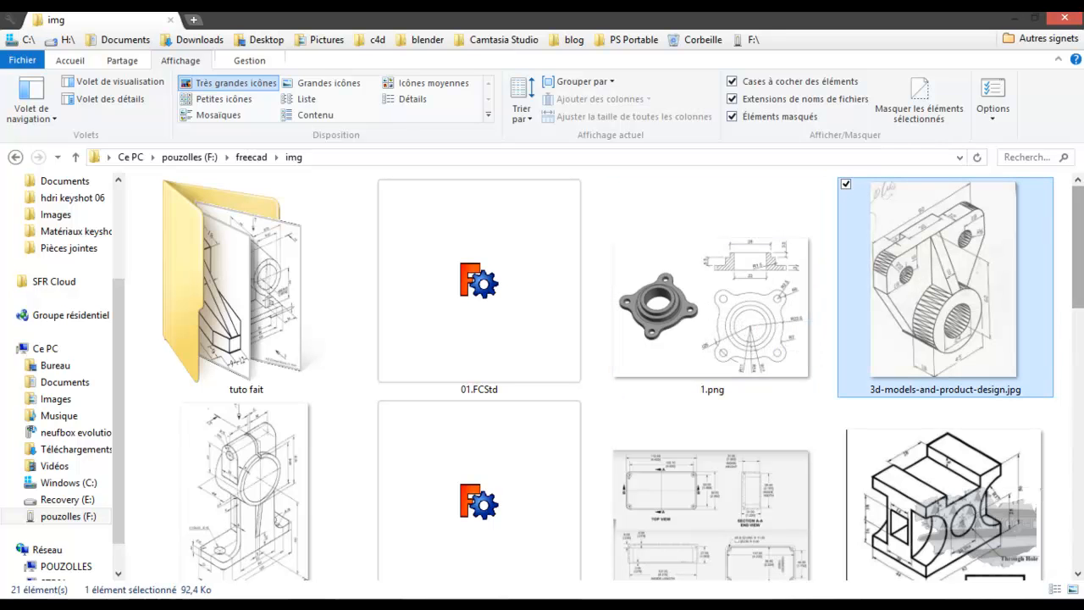
pyautogui.moveTo(1080, 238); pyautogui.dragTo(1081, 279)
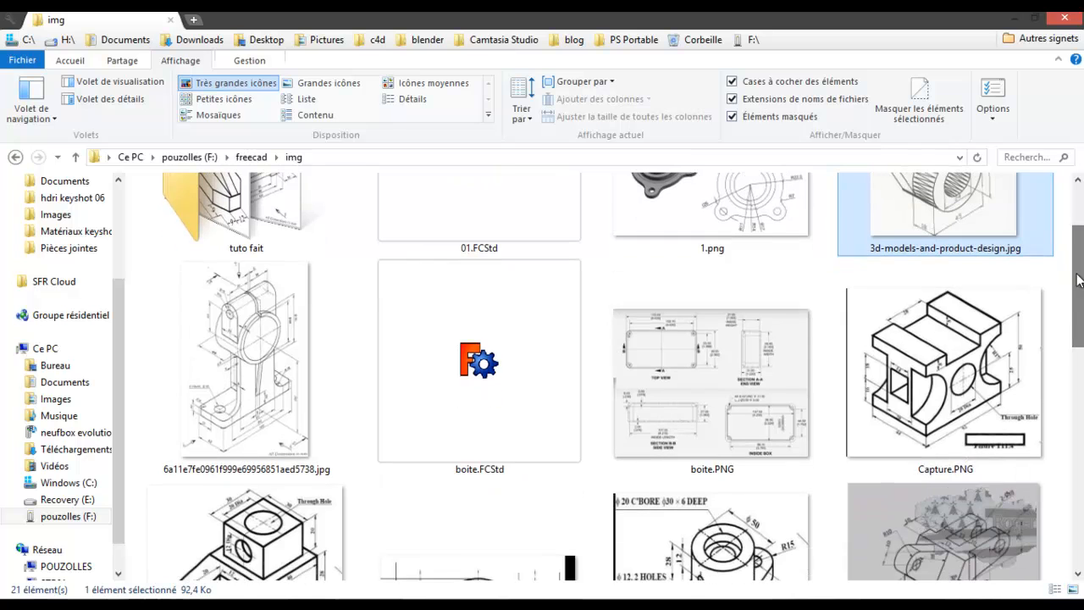
pyautogui.click(292, 393)
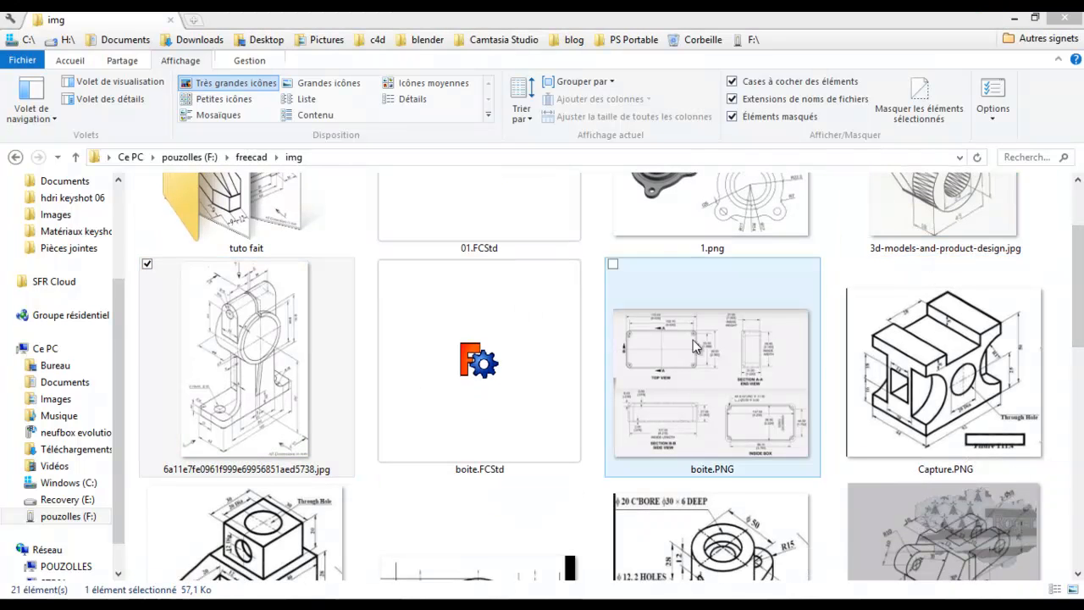
pyautogui.press('Return')
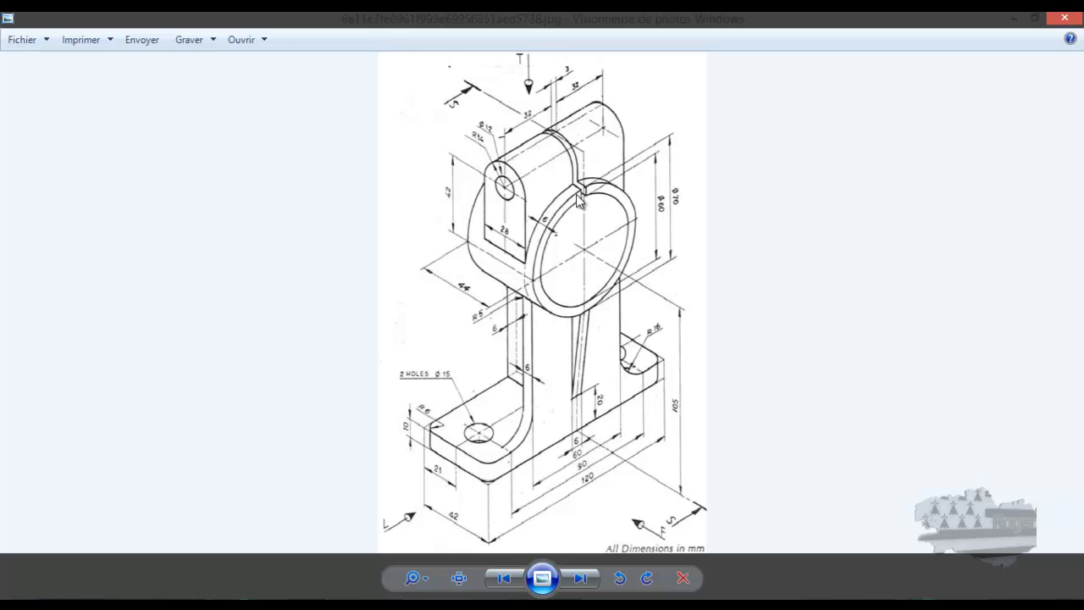
pyautogui.click(1064, 18)
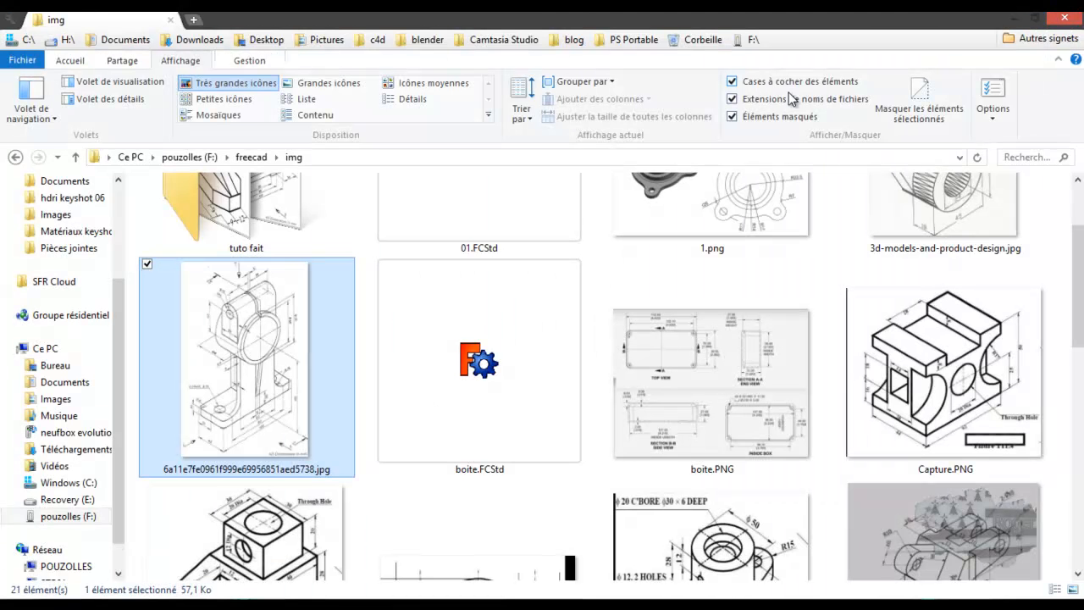
# - Examine the part drawings Capture.PNG and Capture2.PNG from the img folder
pyautogui.doubleClick(946, 361)
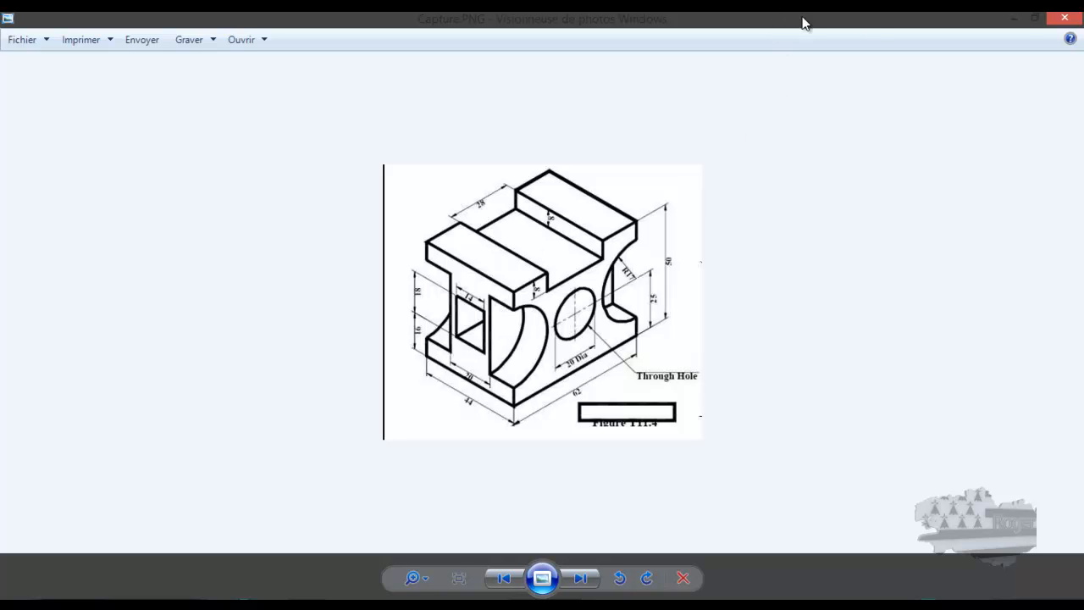
pyautogui.click(1063, 18)
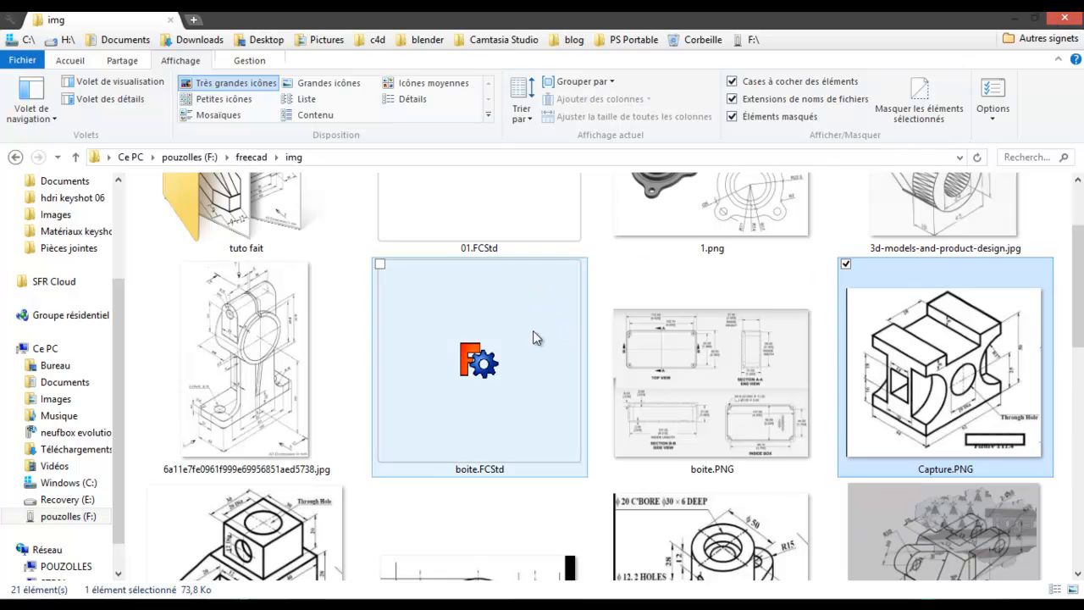
pyautogui.scroll(-5, 356, 470)
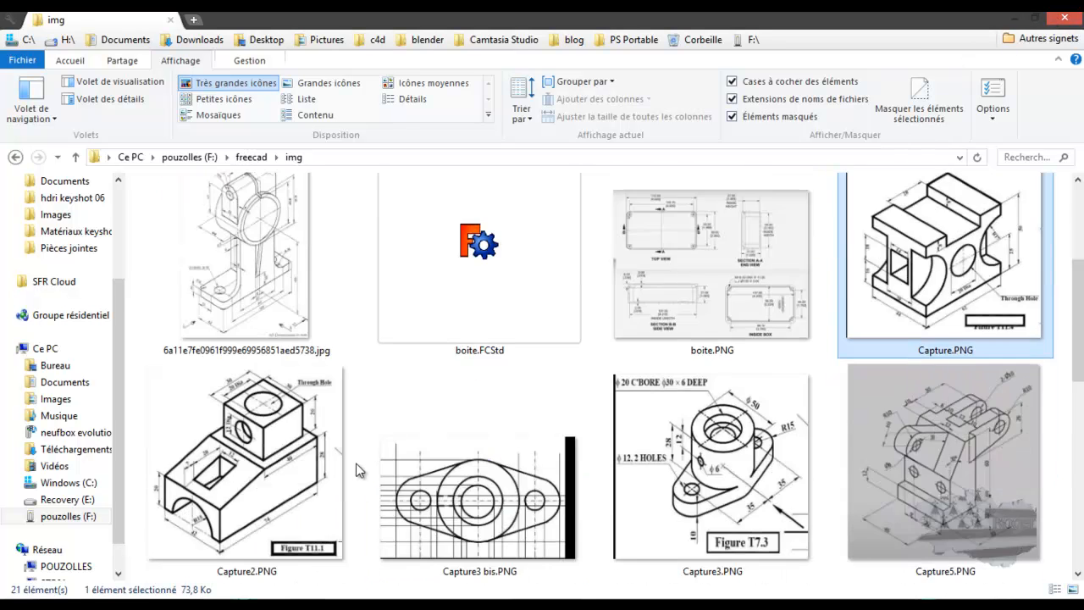
pyautogui.scroll(1, 355, 470)
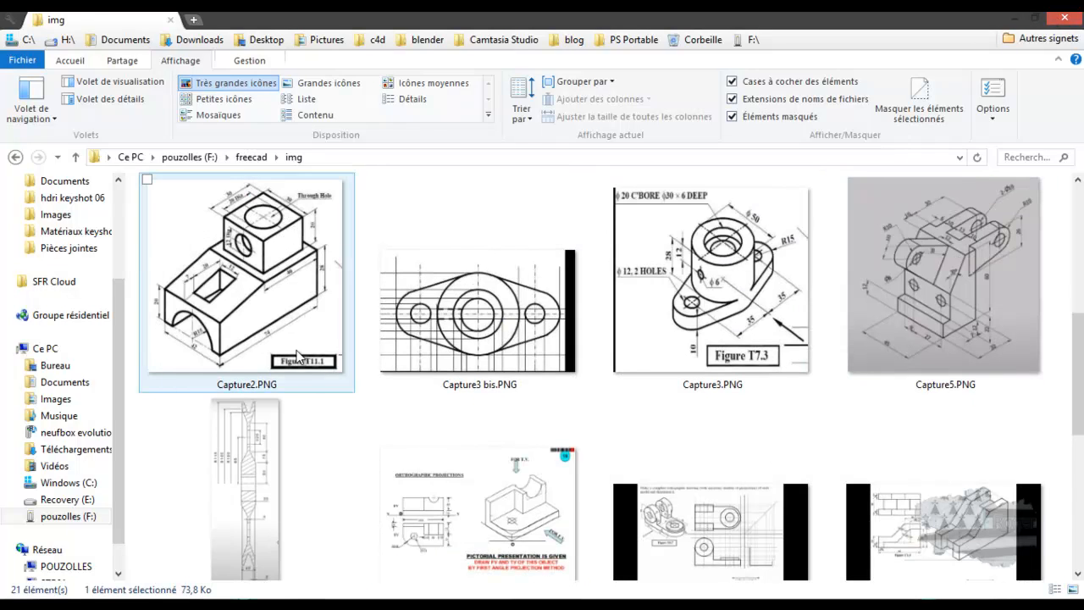
pyautogui.doubleClick(261, 296)
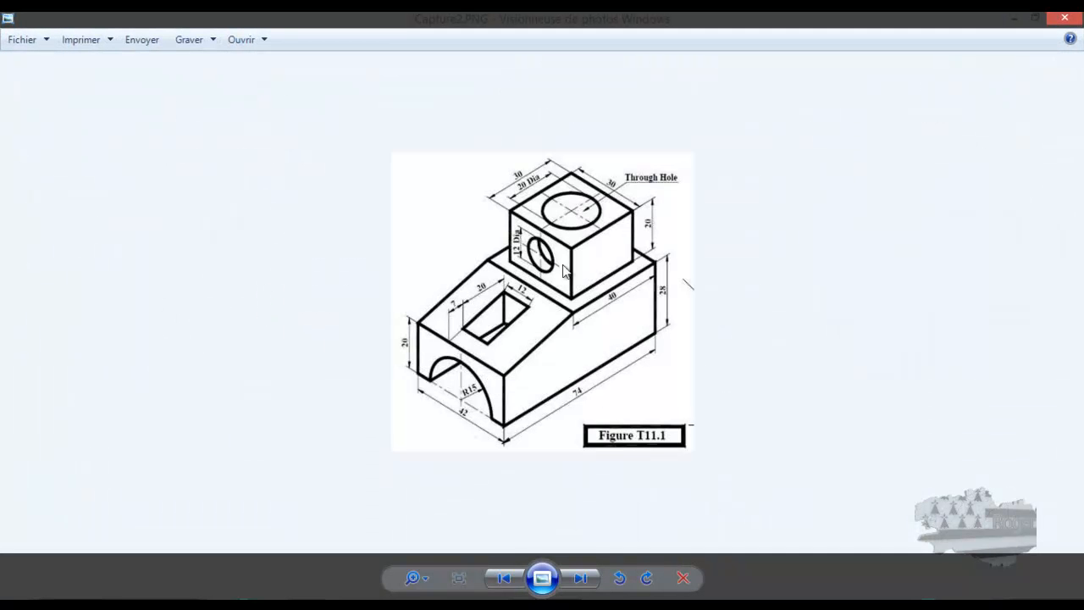
pyautogui.click(1064, 16)
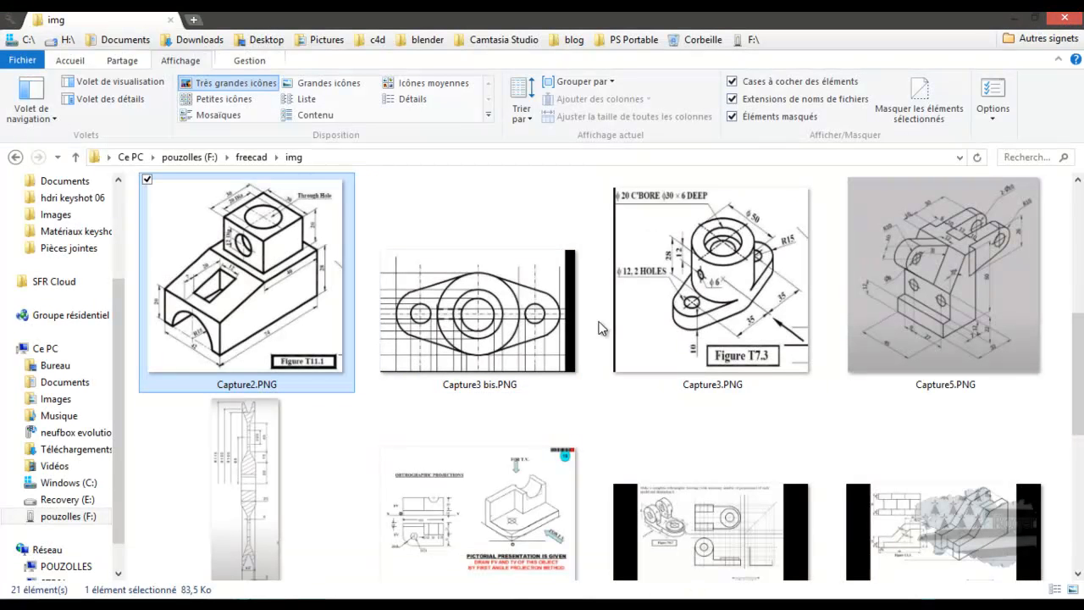
# - Examine the part drawings Capture3.PNG and Capture5.PNG from the img folder, enlarging Capture5.PNG
pyautogui.doubleClick(711, 283)
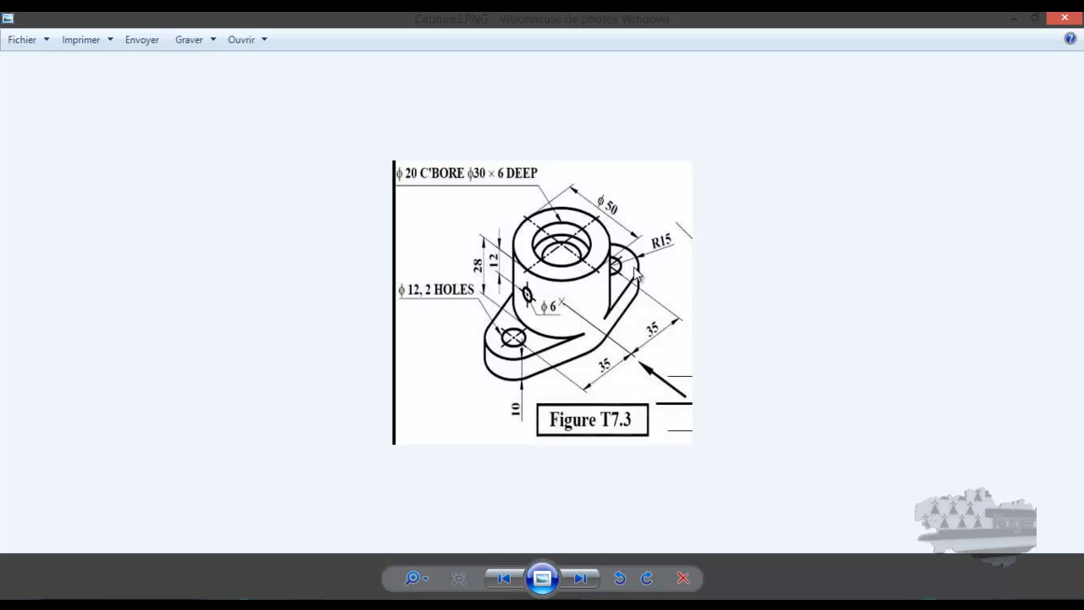
pyautogui.click(1064, 18)
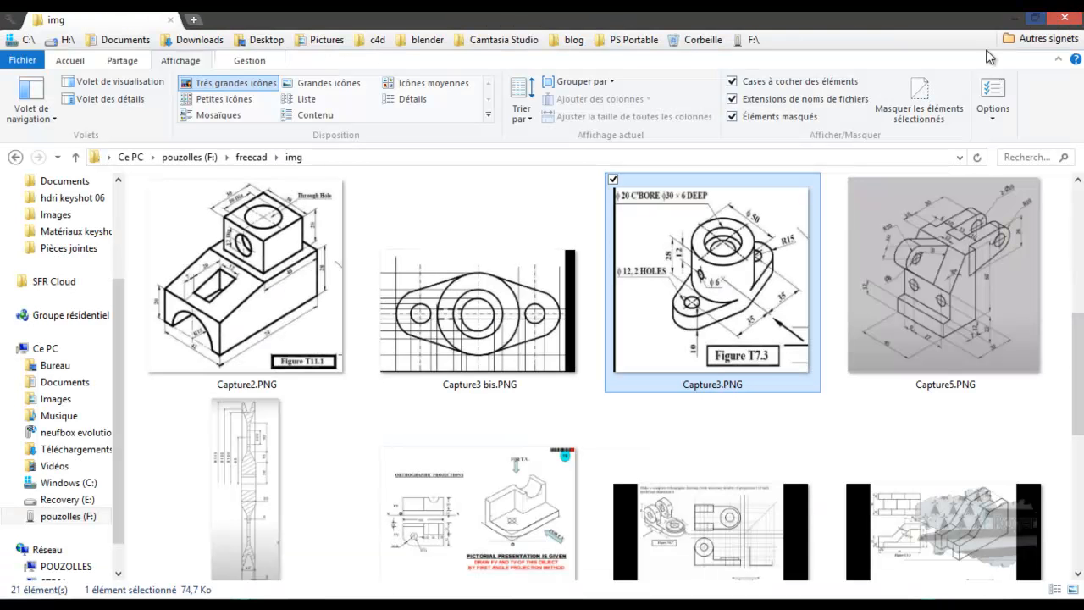
pyautogui.doubleClick(926, 270)
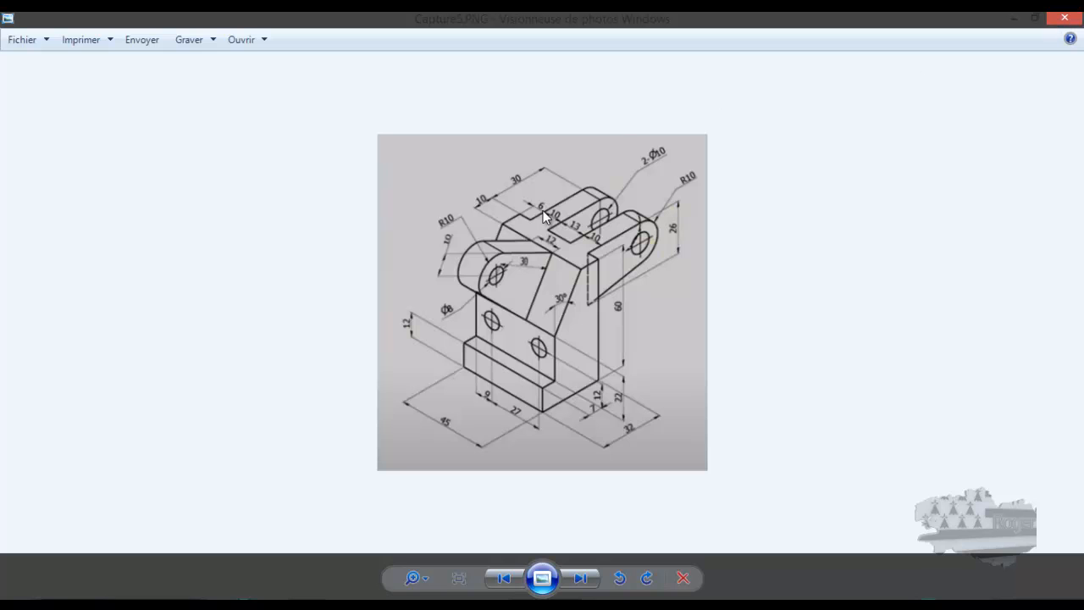
pyautogui.scroll(2, 496, 302)
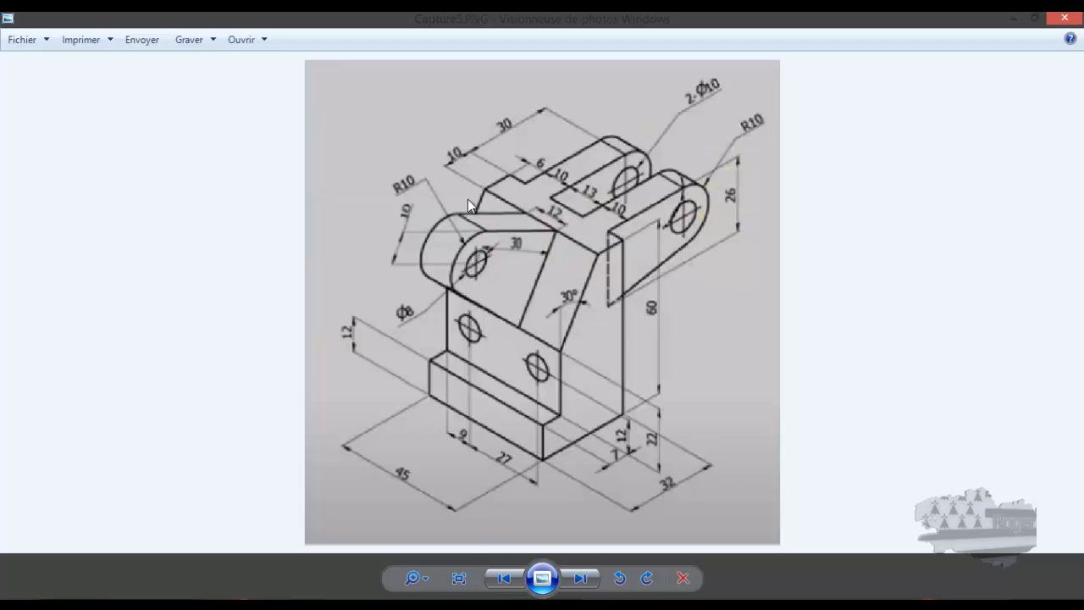
# - Examine the part drawings engineering-drawing-ortographic-projection-30-638.jpg and maxresdefault.jpg from the img folder
pyautogui.click(1065, 17)
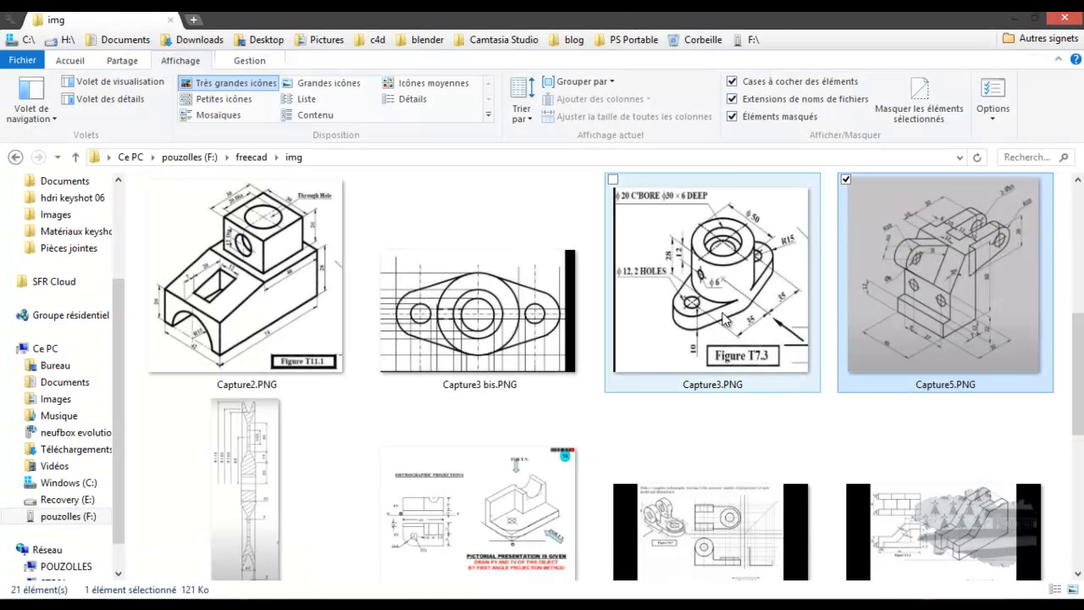
pyautogui.scroll(-3, 728, 320)
pyautogui.scroll(-3, 728, 320)
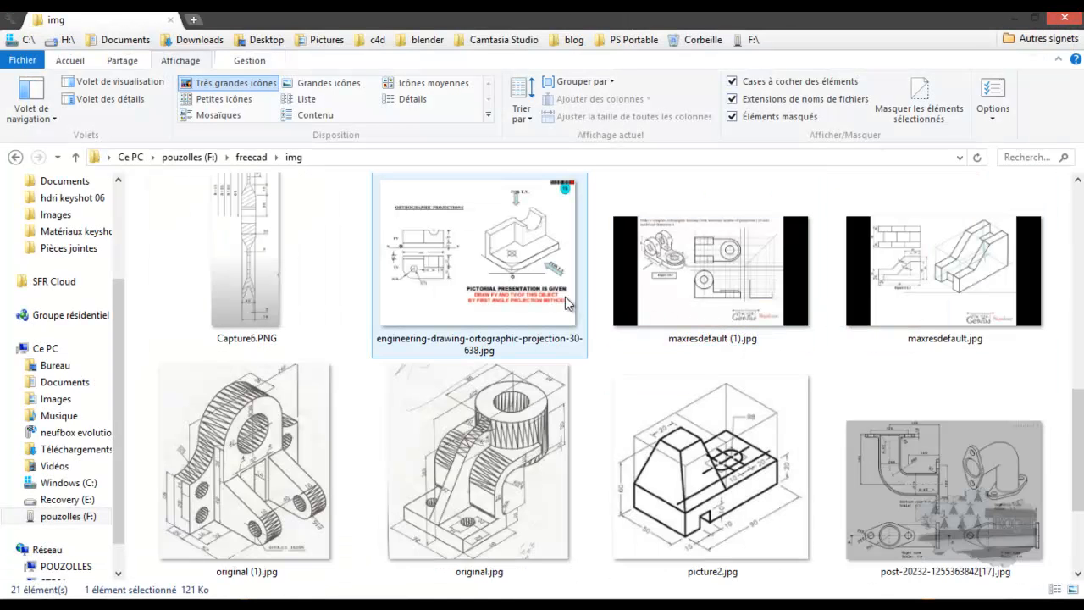
pyautogui.doubleClick(506, 263)
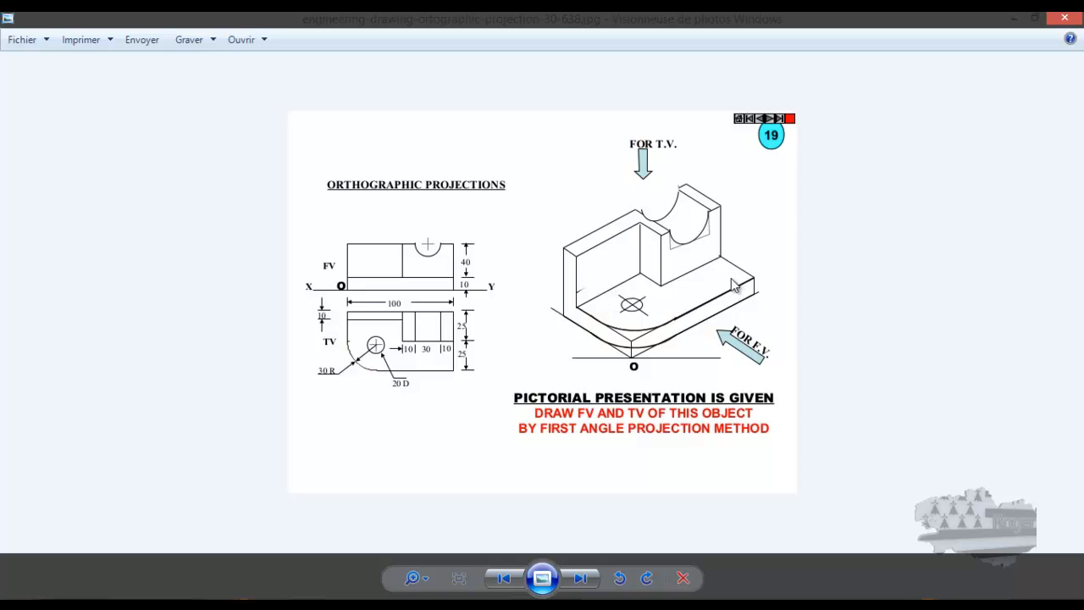
pyautogui.click(1059, 18)
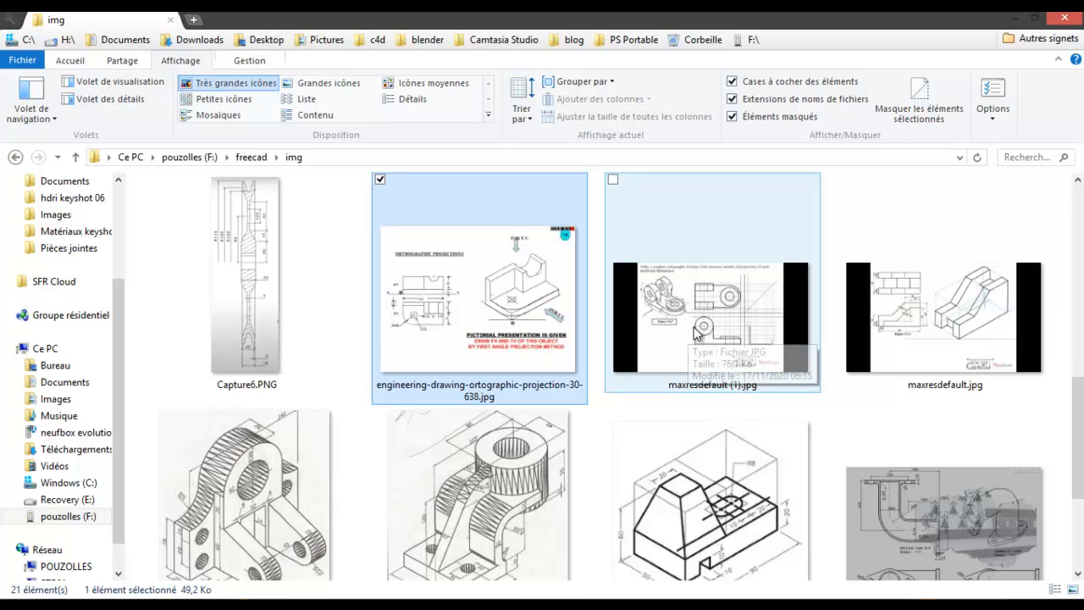
pyautogui.click(945, 312)
pyautogui.doubleClick(945, 312)
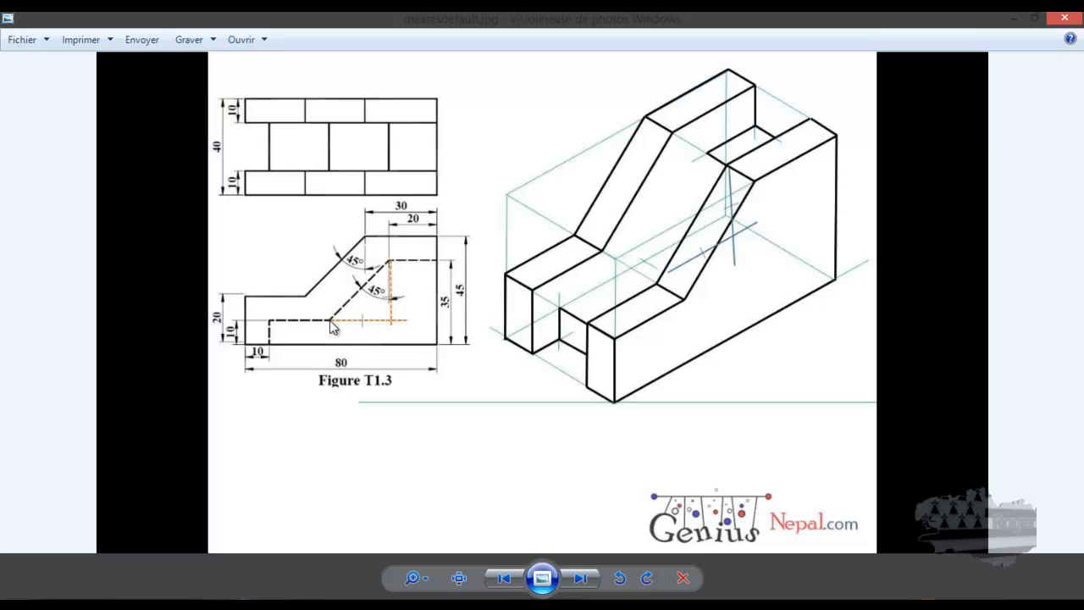
pyautogui.click(1066, 23)
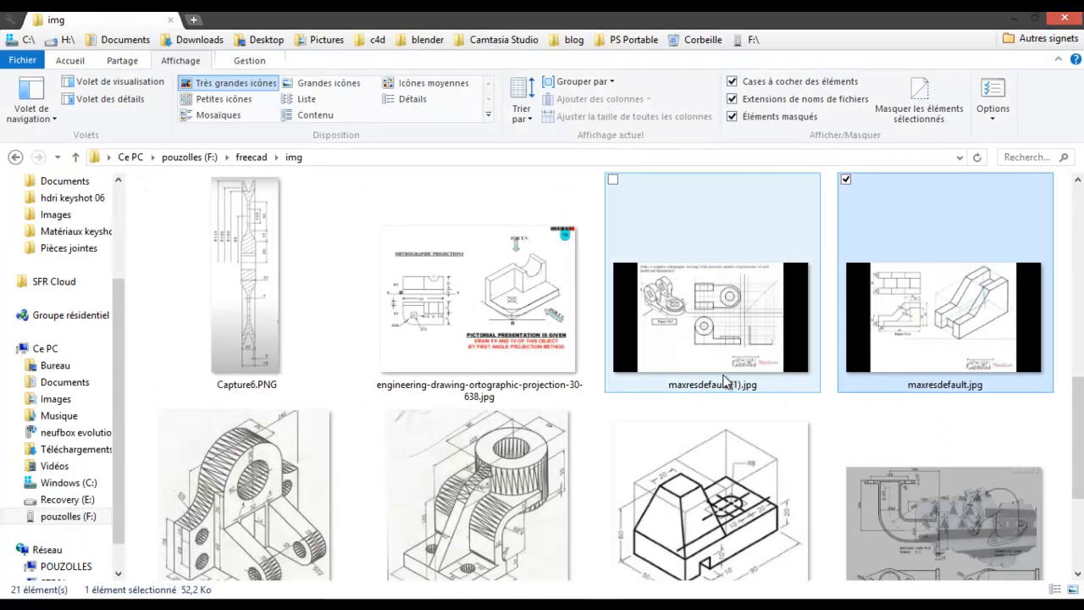
pyautogui.scroll(-1, 724, 383)
pyautogui.scroll(-2, 724, 383)
pyautogui.scroll(1, 724, 382)
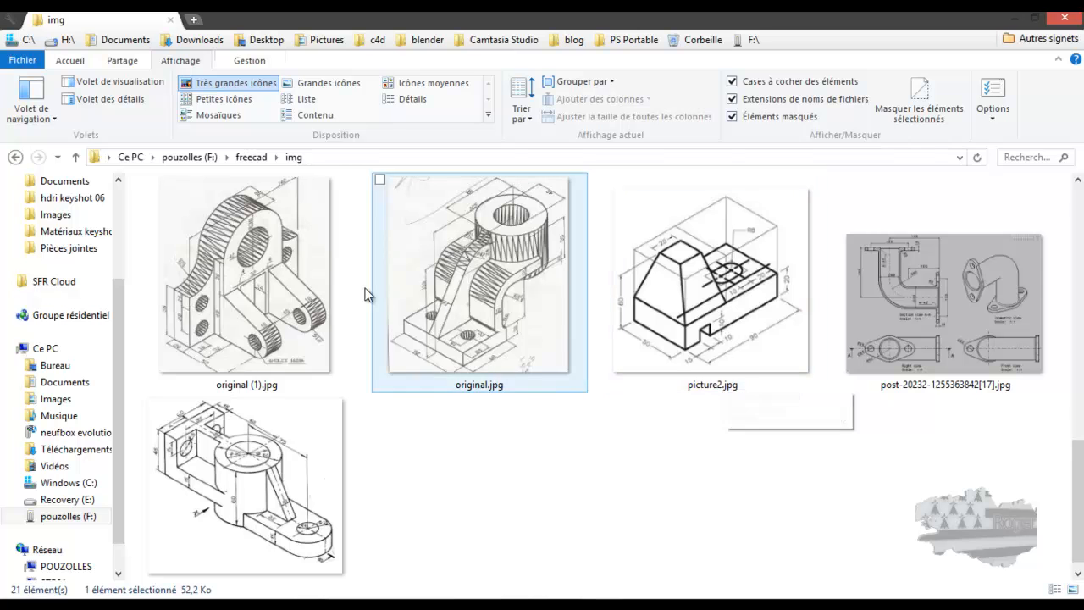
pyautogui.click(267, 298)
pyautogui.doubleClick(267, 298)
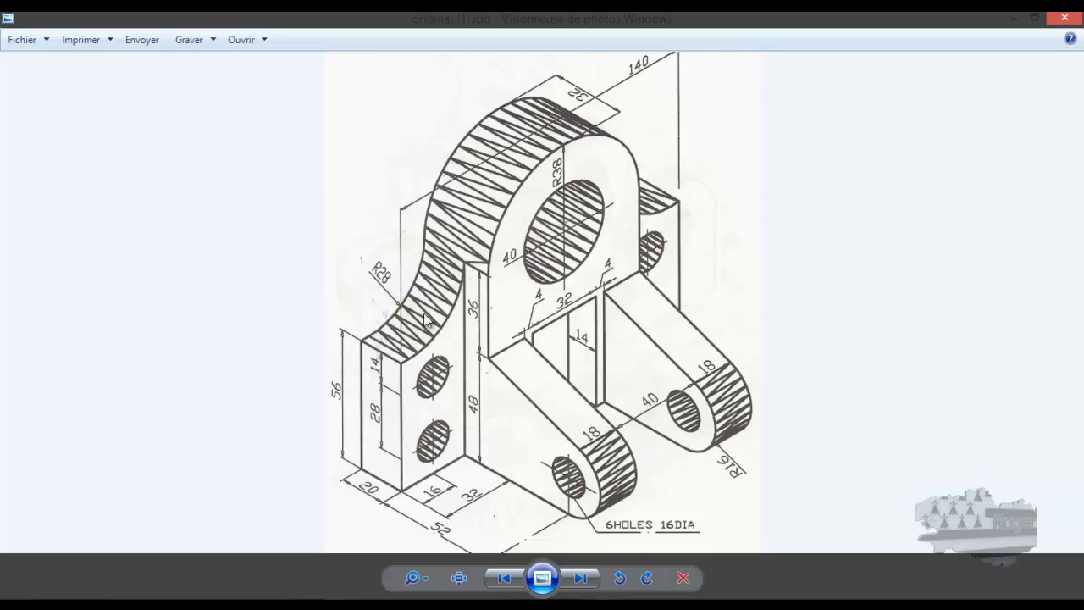
pyautogui.click(1076, 22)
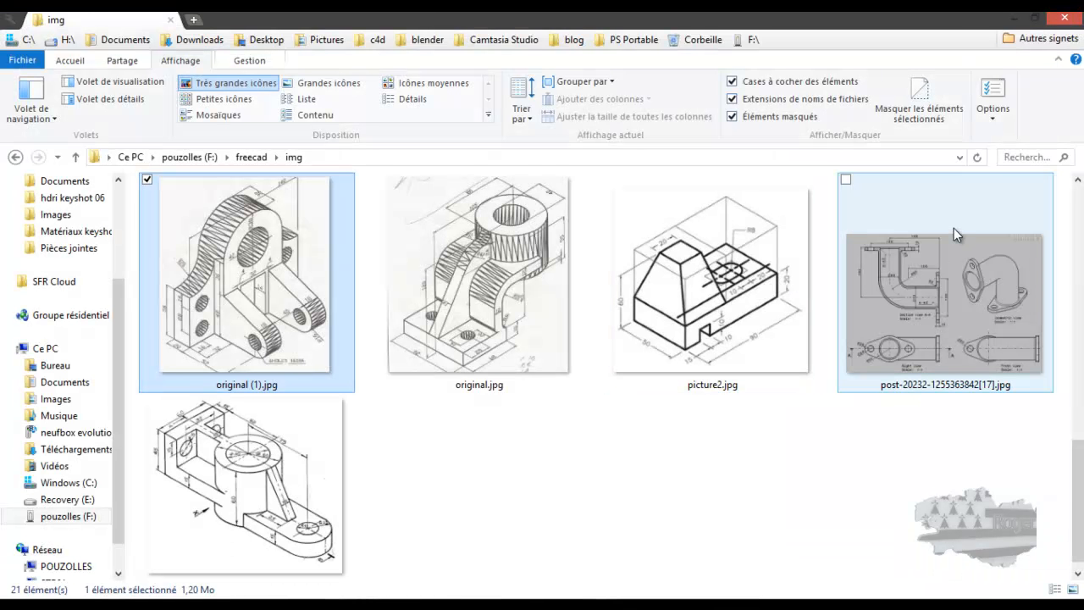
pyautogui.doubleClick(905, 286)
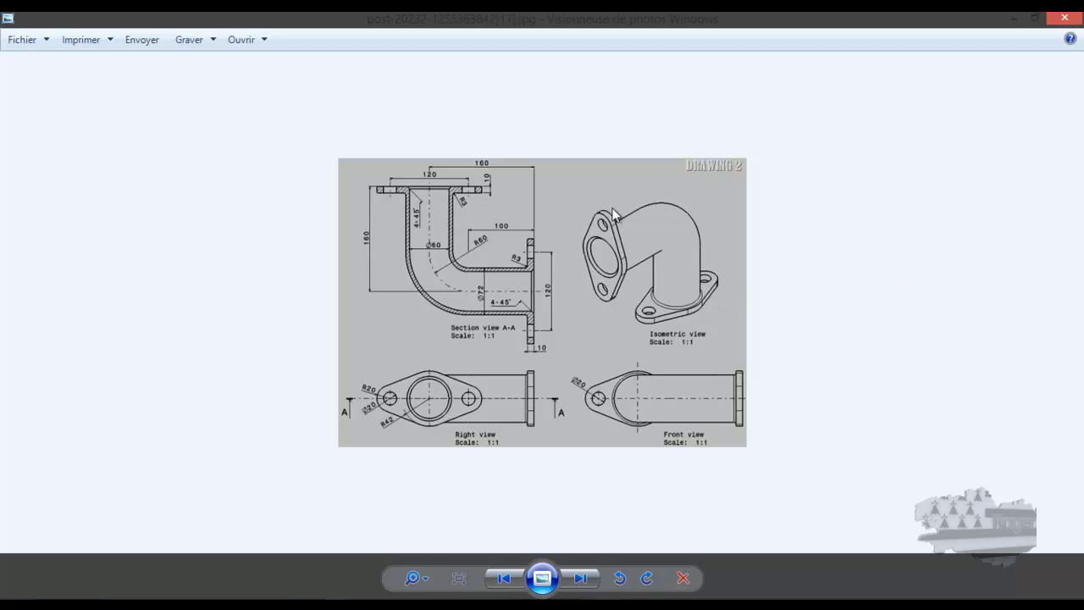
pyautogui.click(1063, 17)
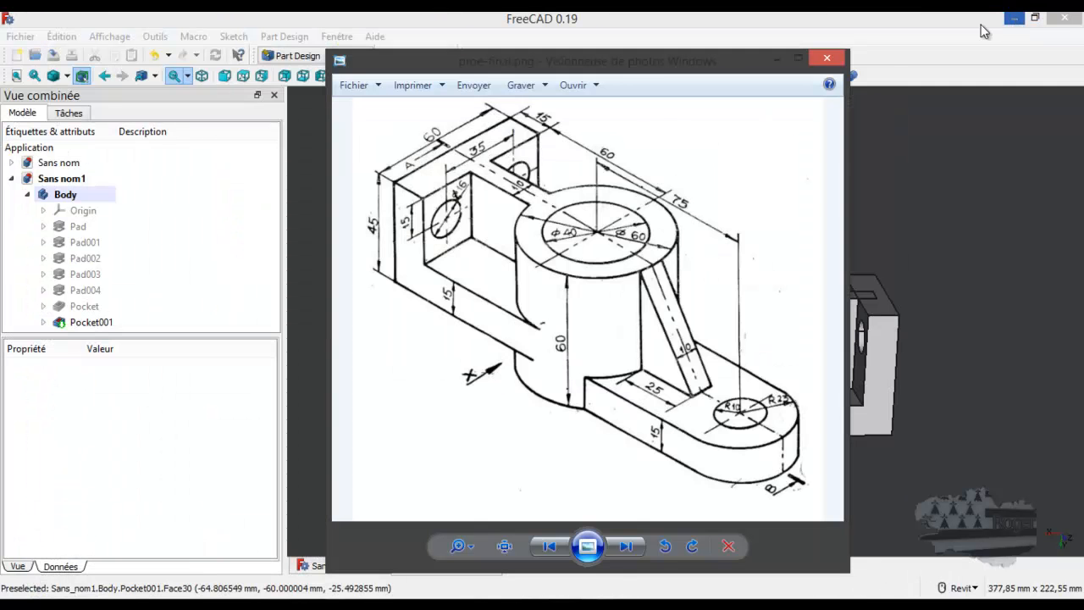
# - Back in FreeCAD, close the reference drawing proe-final.png and activate the Fasteners workbench
pyautogui.click(827, 58)
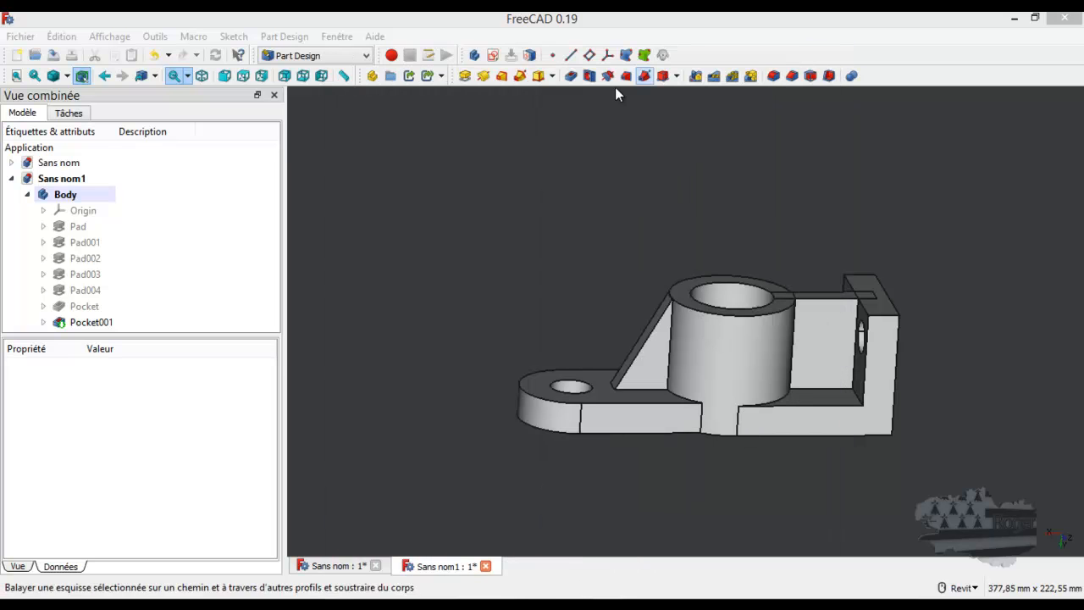
pyautogui.click(365, 55)
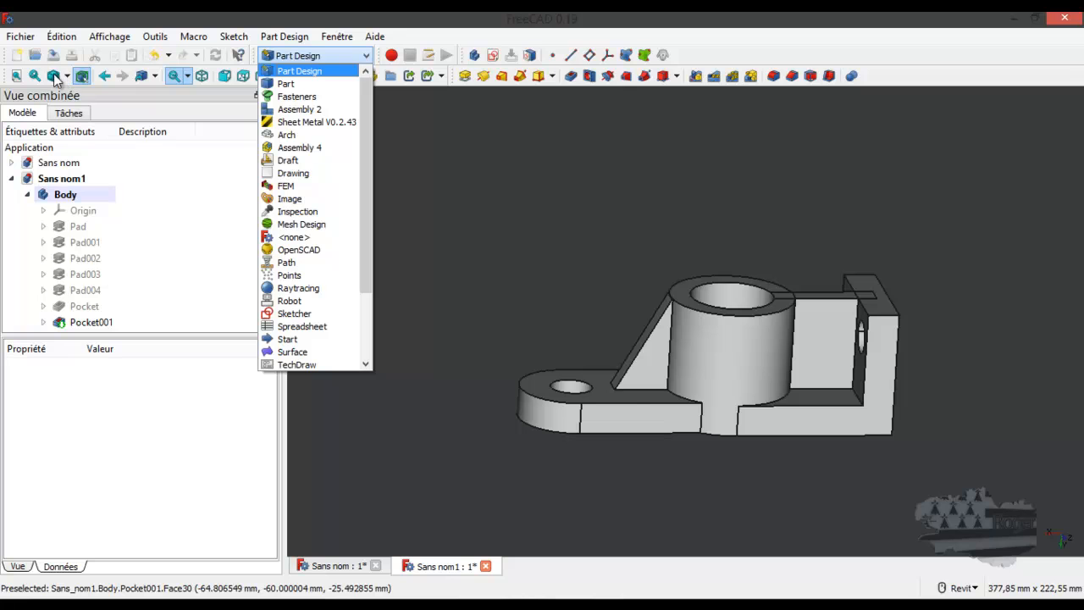
pyautogui.click(312, 96)
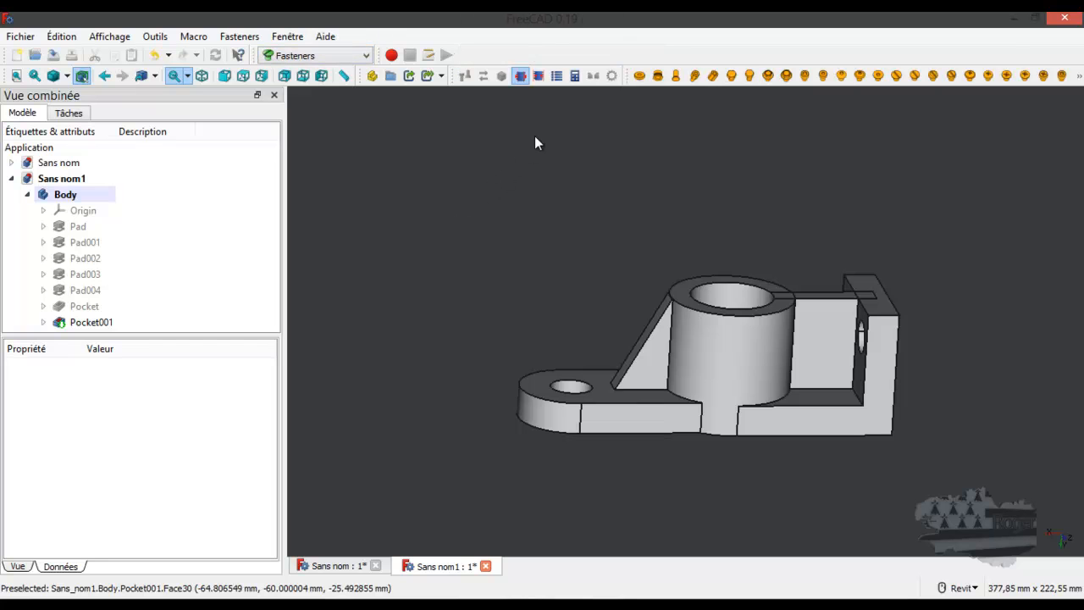
# - Move the fastener commands onto their own row below the view tools and expand them to reveal the full set
pyautogui.click(1080, 78)
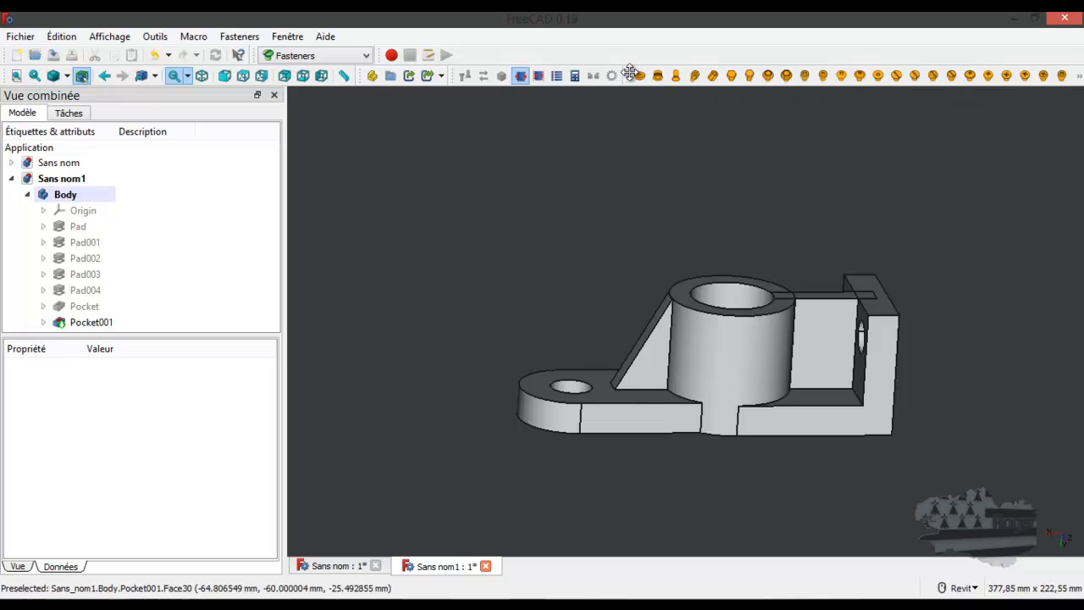
pyautogui.moveTo(629, 78); pyautogui.dragTo(621, 97)
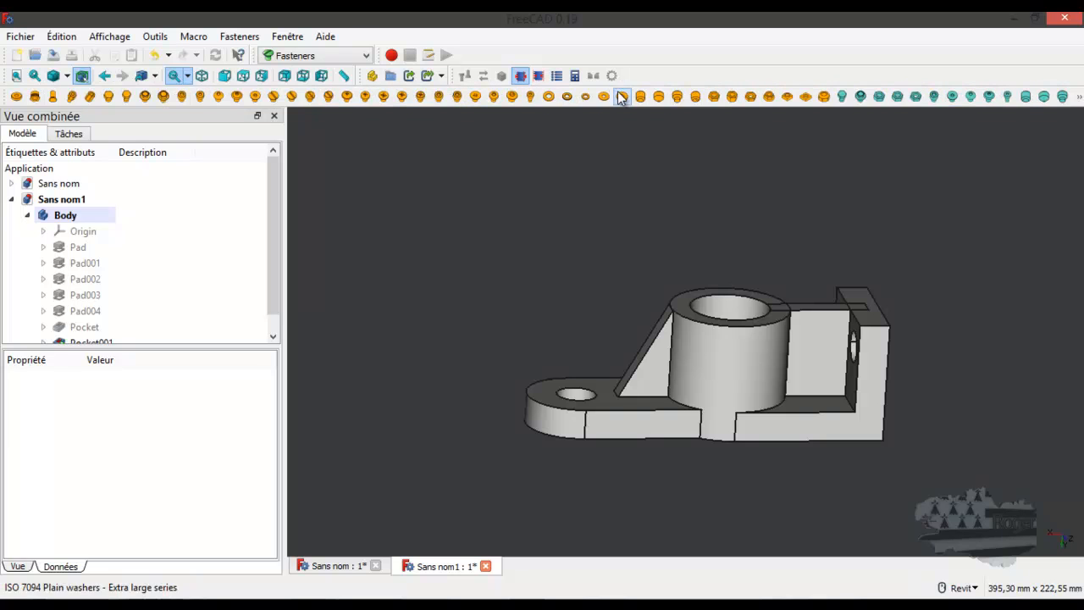
pyautogui.click(1079, 99)
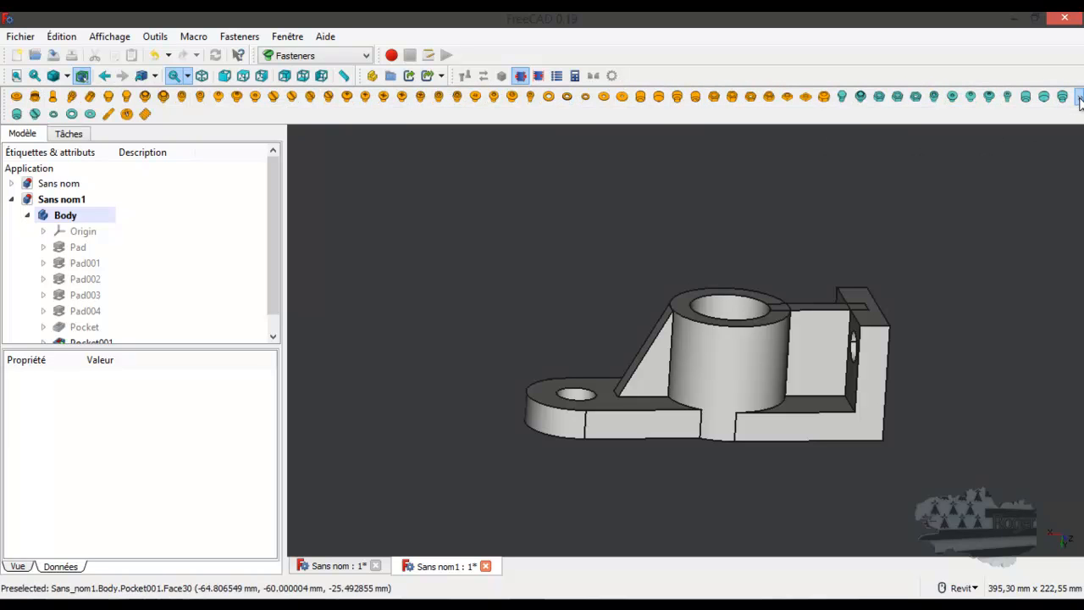